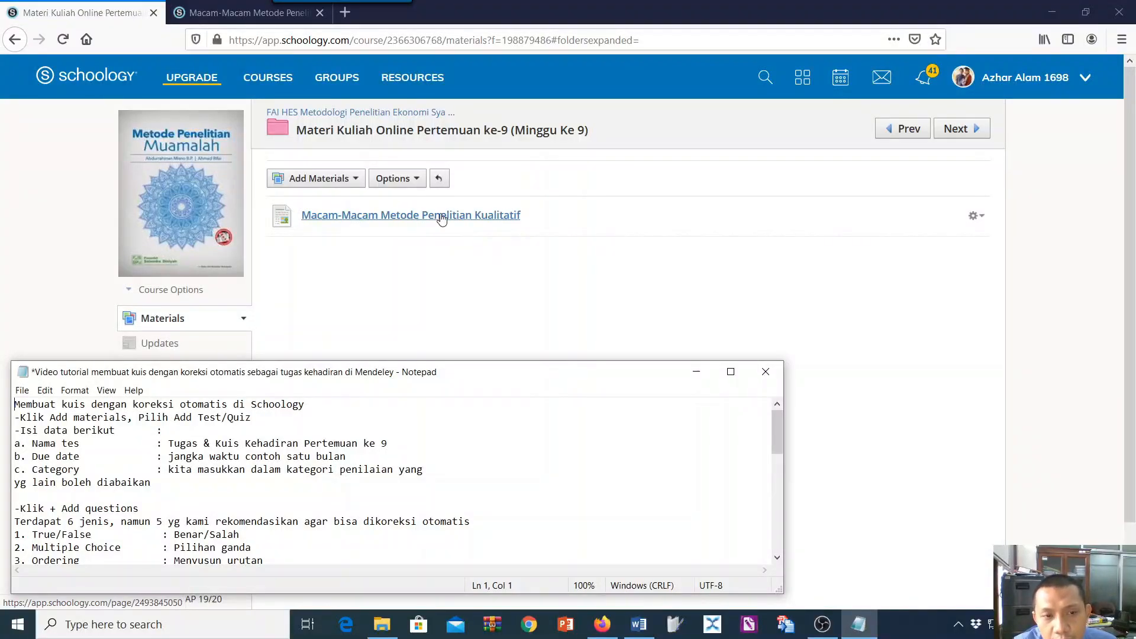
Review the course page Macam-Macam Metode Penelitian Kualitatif from its introduction down to the attached presentation file.
{"action": "left_click", "coordinate": [355, 180]}
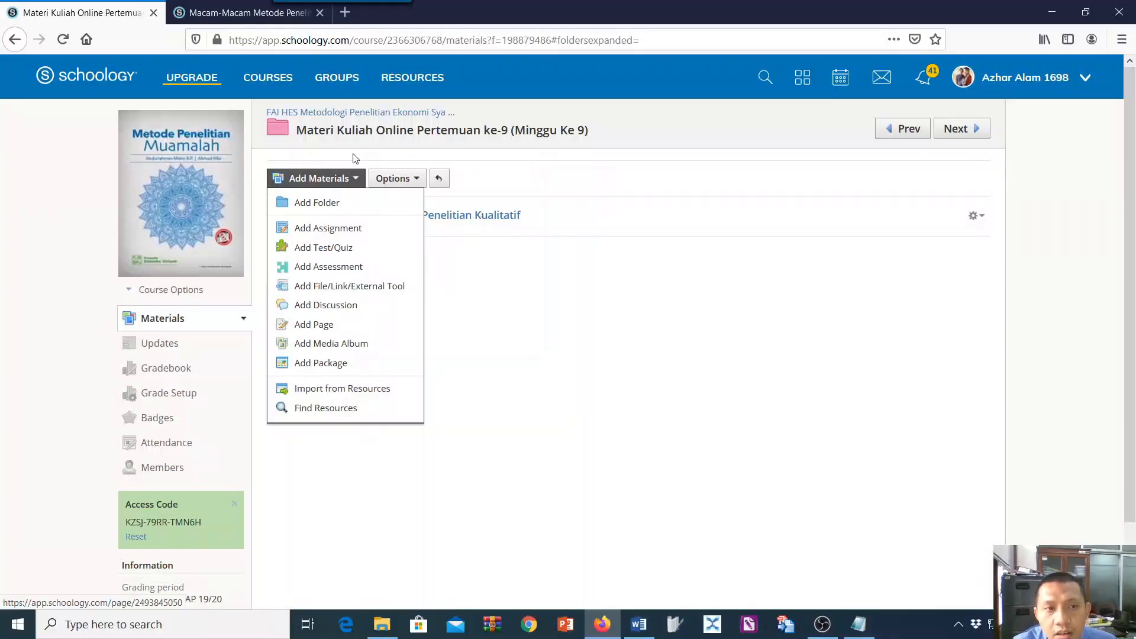
{"action": "left_click", "coordinate": [223, 15]}
{"action": "scroll", "coordinate": [667, 312], "scroll_direction": "up", "scroll_amount": 10}
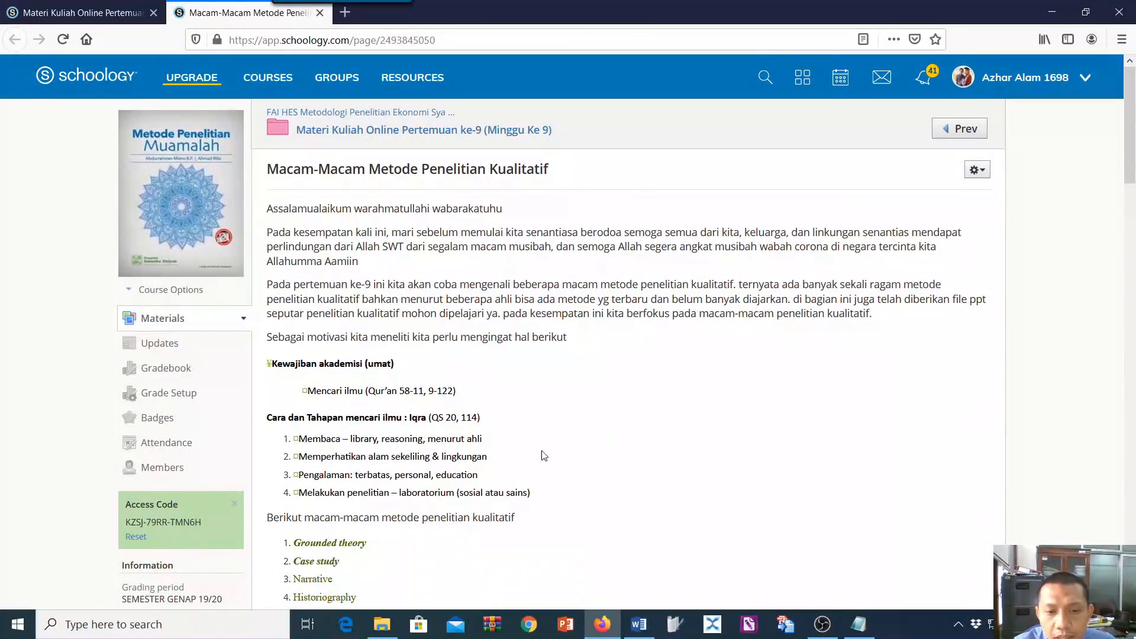
{"action": "scroll", "coordinate": [583, 378], "scroll_direction": "down", "scroll_amount": 15}
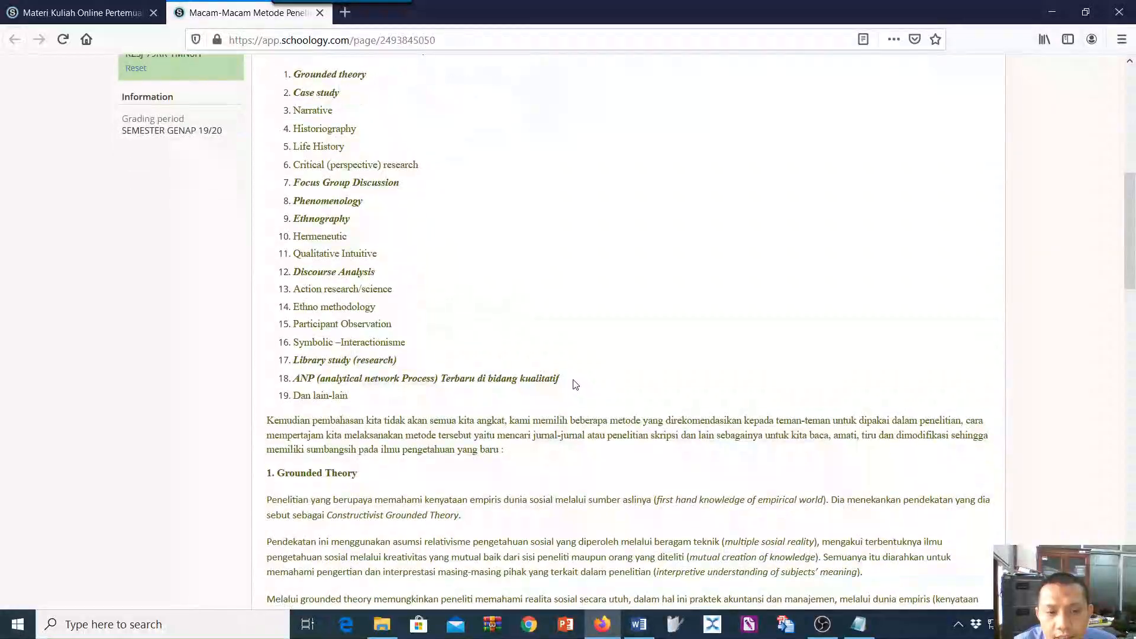
{"action": "scroll", "coordinate": [572, 380], "scroll_direction": "down", "scroll_amount": 15}
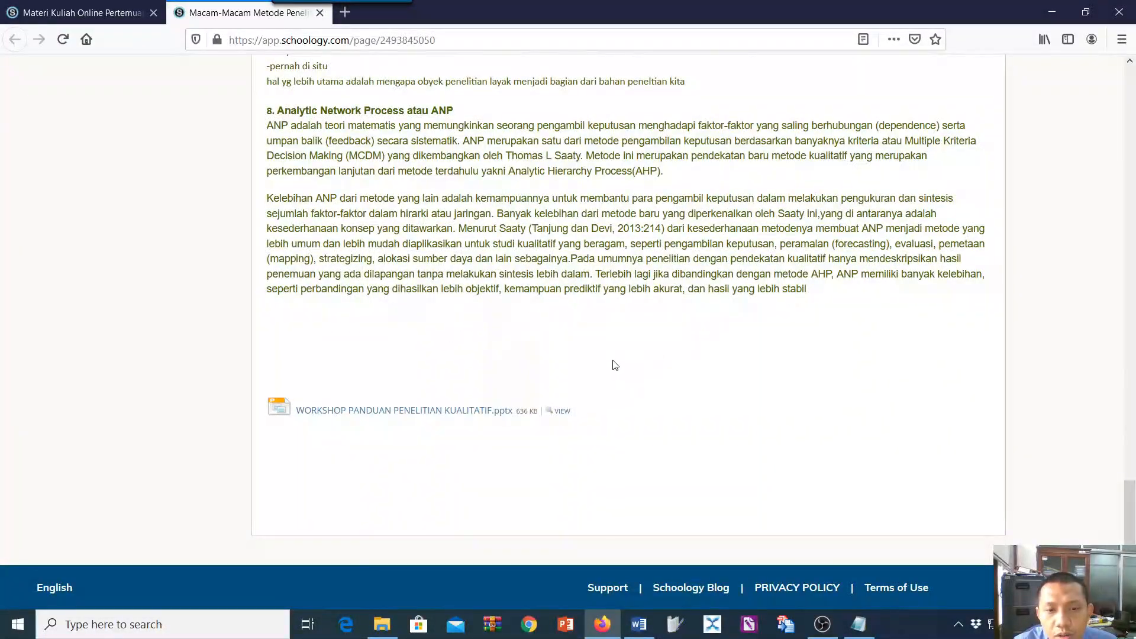
{"action": "scroll", "coordinate": [586, 340], "scroll_direction": "up", "scroll_amount": 8}
{"action": "scroll", "coordinate": [577, 341], "scroll_direction": "up", "scroll_amount": 20}
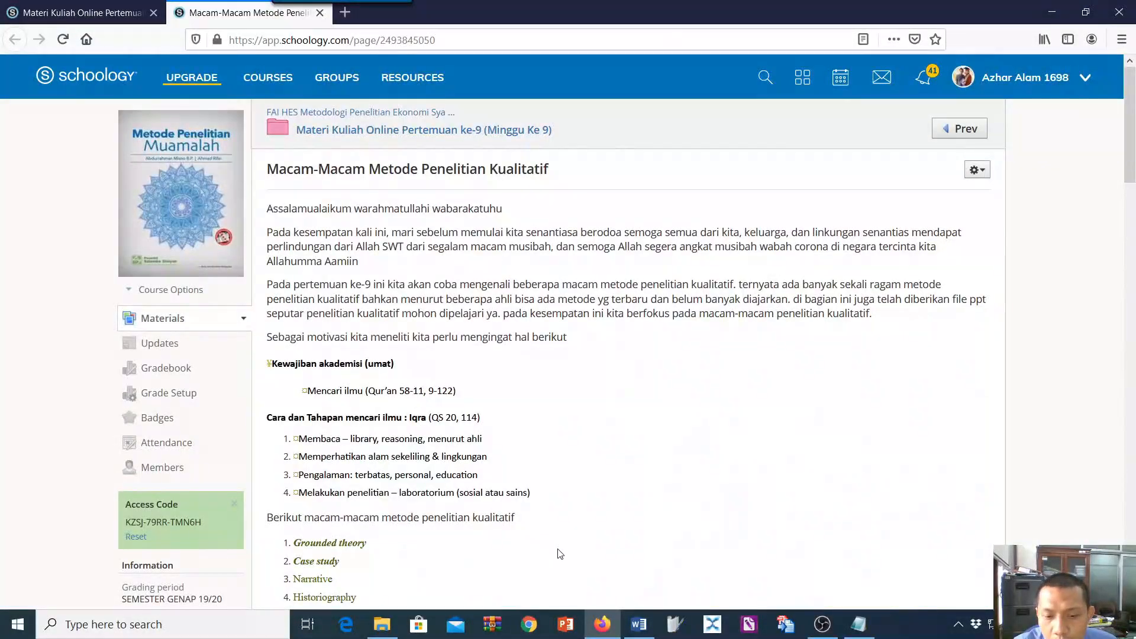
Start a new test/quiz in the Materi Kuliah Online Pertemuan ke-9 folder, consulting the tutorial notes in Notepad.
{"action": "left_click", "coordinate": [858, 624]}
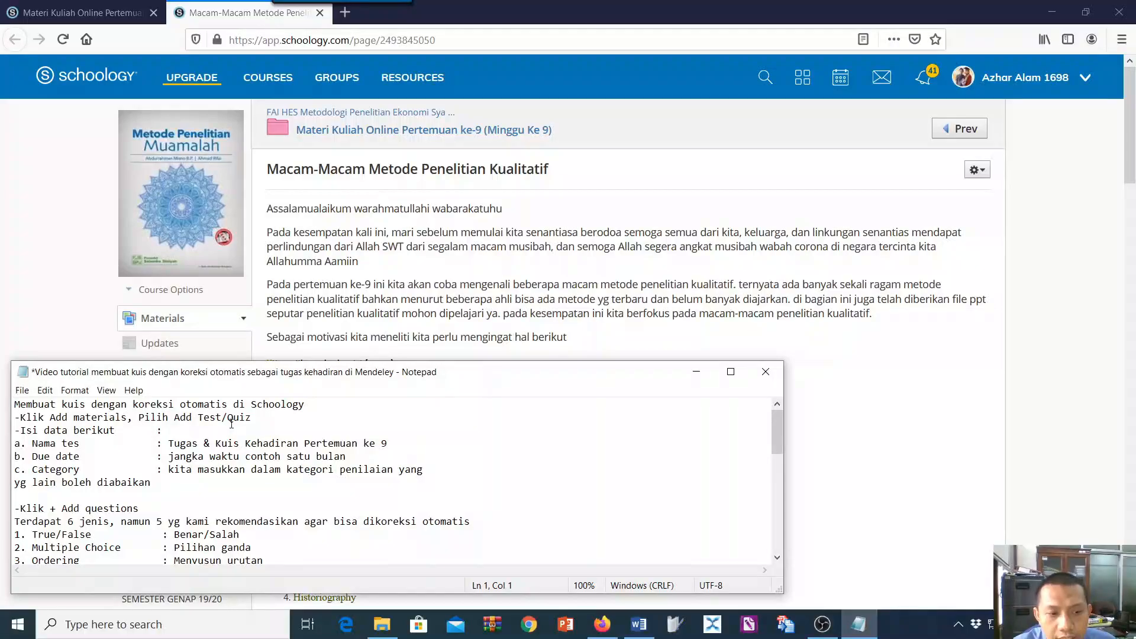
{"action": "left_click", "coordinate": [111, 12]}
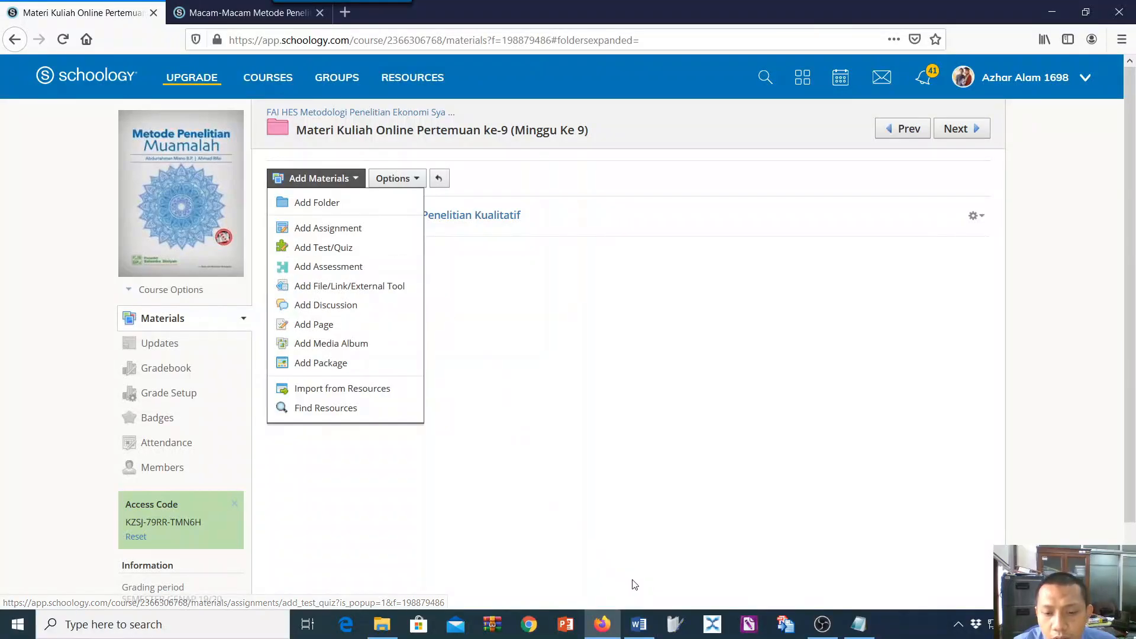
{"action": "left_click", "coordinate": [858, 624]}
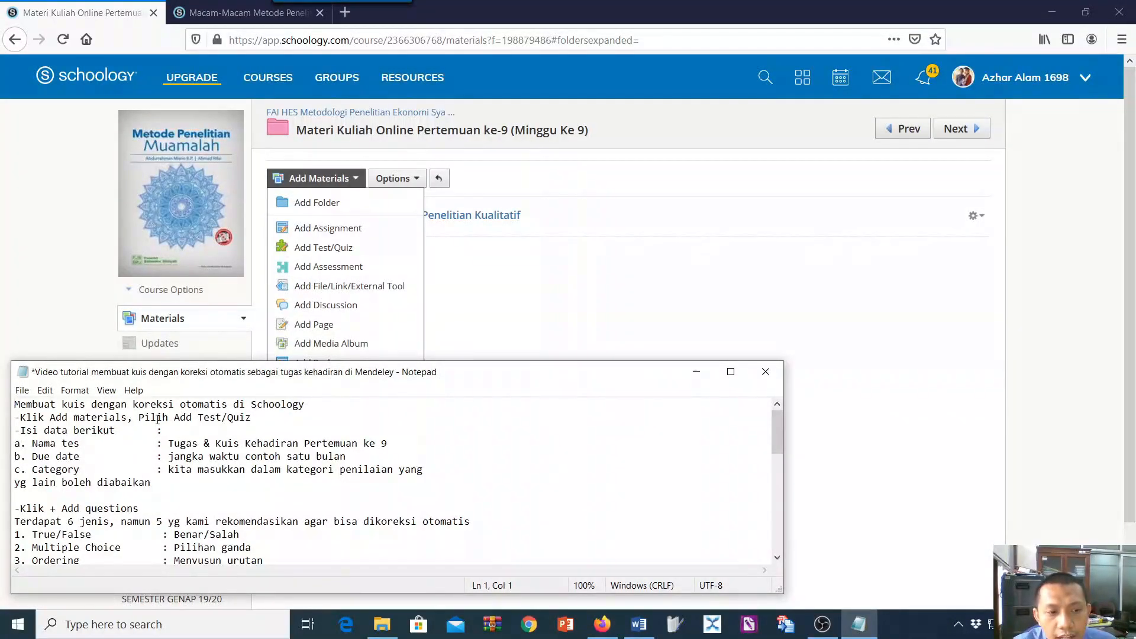
{"action": "left_click", "coordinate": [325, 249]}
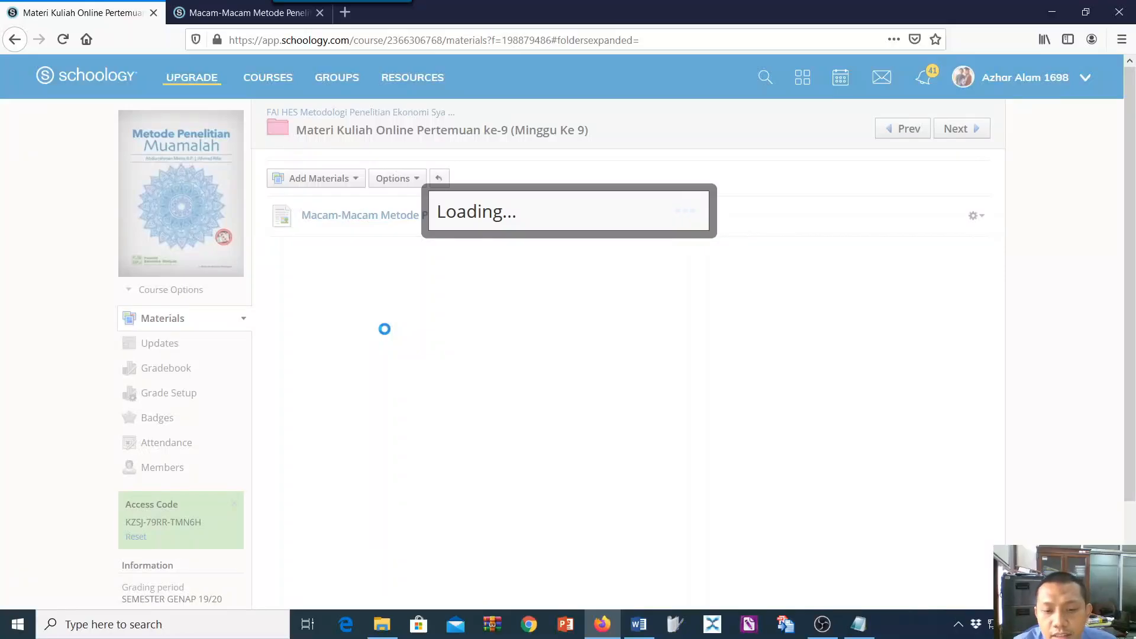
{"action": "left_click", "coordinate": [859, 624]}
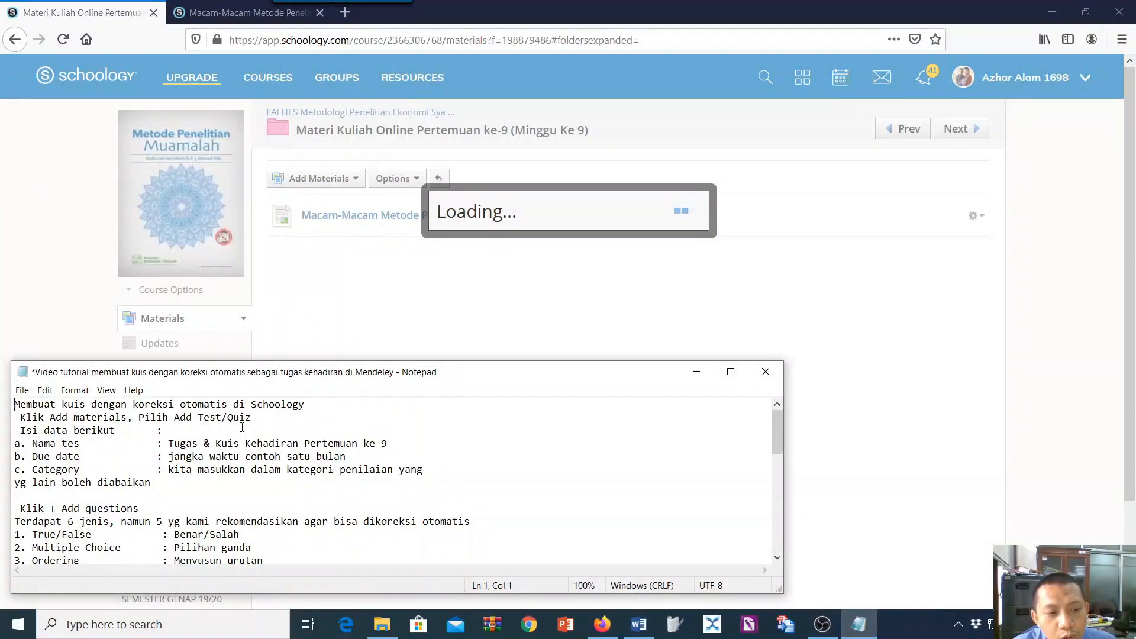
{"action": "scroll", "coordinate": [216, 467], "scroll_direction": "down", "scroll_amount": 1}
{"action": "scroll", "coordinate": [306, 484], "scroll_direction": "up", "scroll_amount": 1}
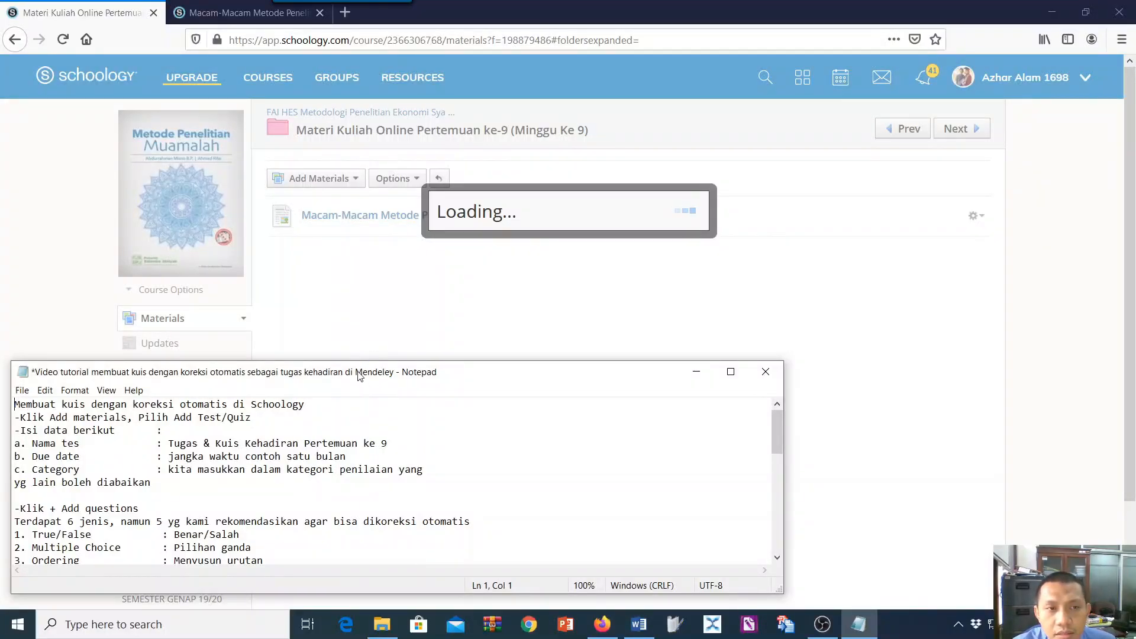
Name the quiz "Soal &Tugas Kehadiran Pertemuan ke 9 (Minggu ke 9)", reusing the suggested meeting 8 title.
{"action": "left_click", "coordinate": [476, 175]}
{"action": "left_click", "coordinate": [476, 175]}
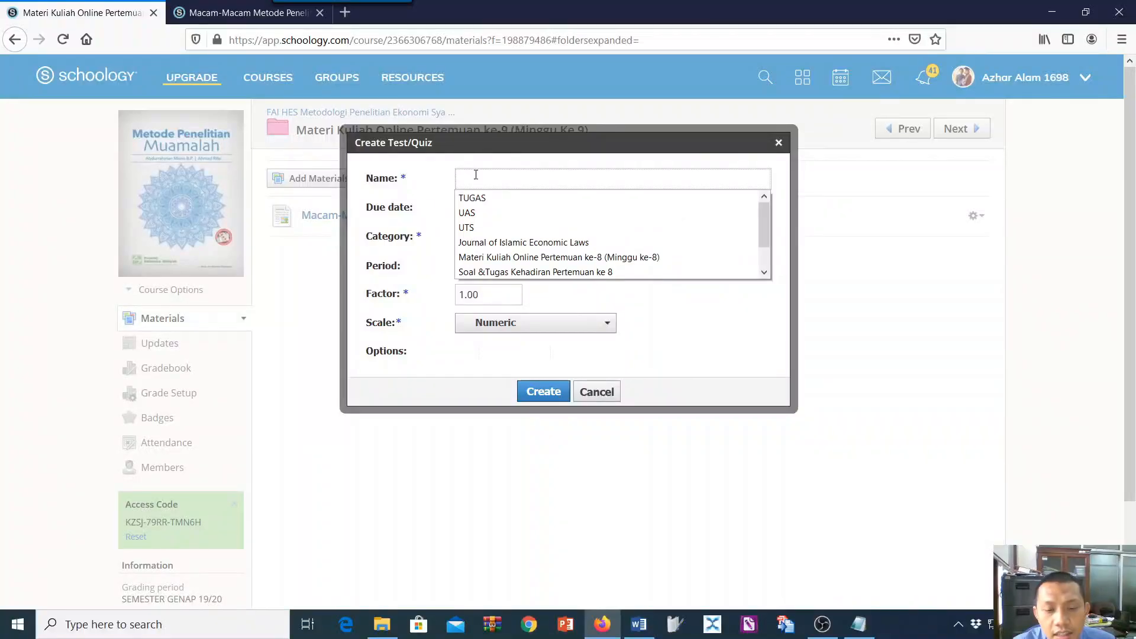
{"action": "left_click", "coordinate": [567, 274]}
{"action": "double_click", "coordinate": [634, 176]}
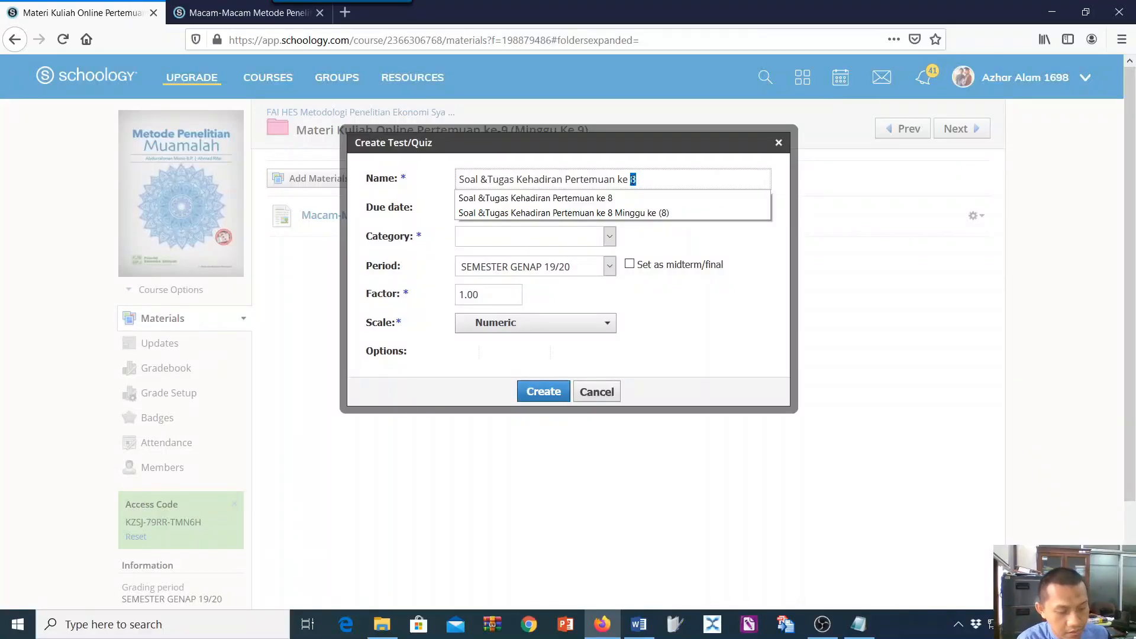
{"action": "type", "text": "9"}
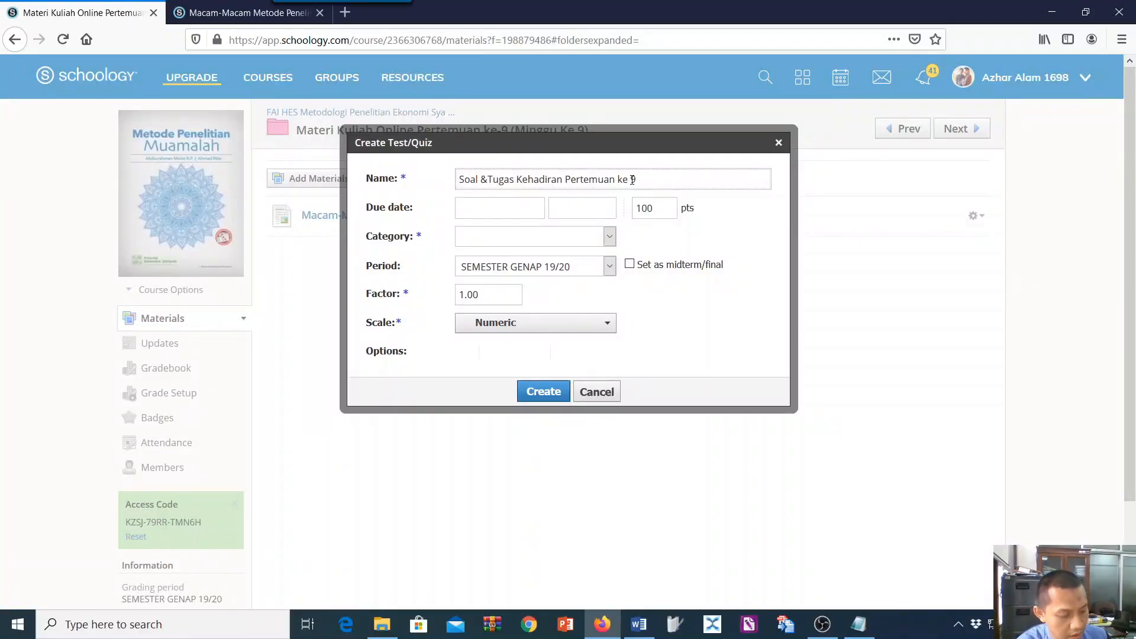
{"action": "type", "text": " (Minh"}
{"action": "key", "text": "BackSpace"}
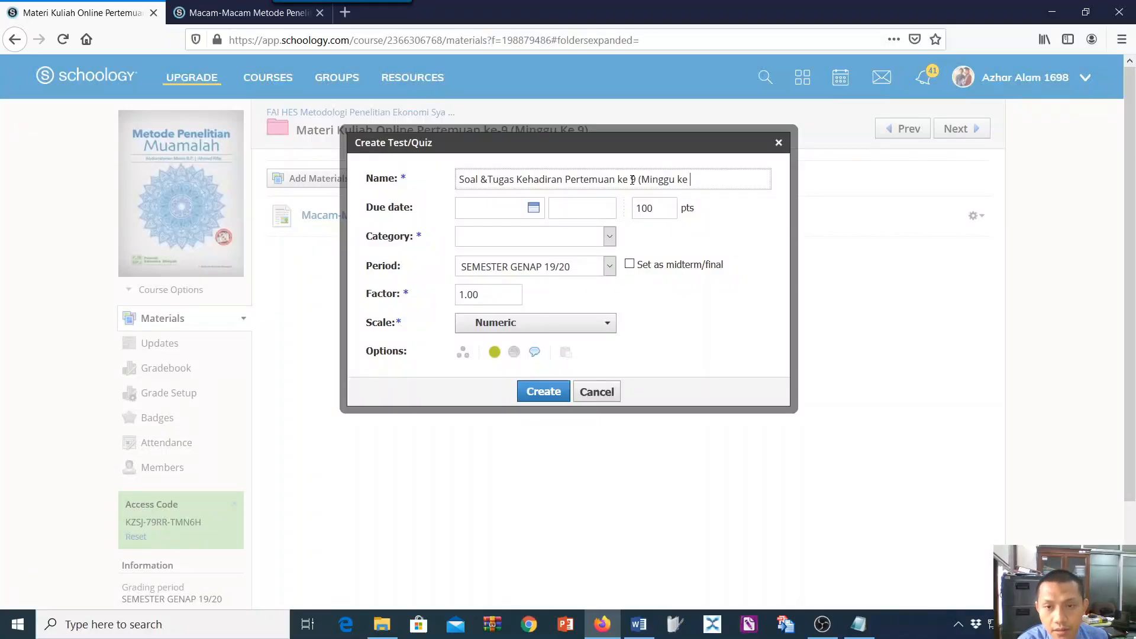
{"action": "type", "text": "9"}
{"action": "scroll", "coordinate": [592, 171], "scroll_direction": "down", "scroll_amount": 2}
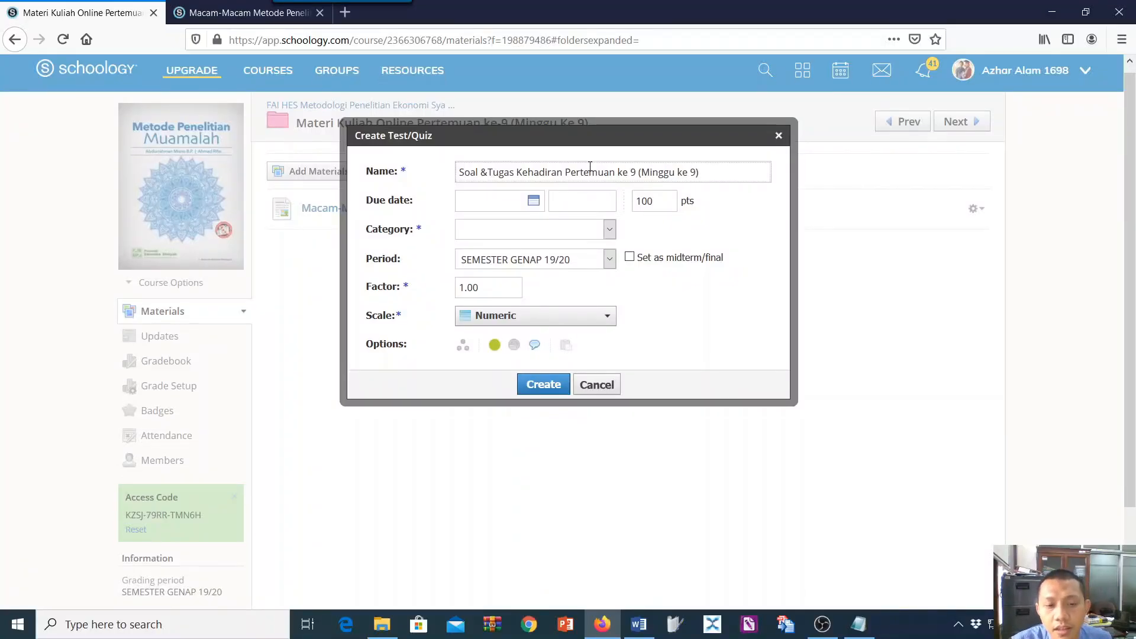
{"action": "scroll", "coordinate": [888, 385], "scroll_direction": "up", "scroll_amount": 2}
Check the notes and set the quiz's due date to May 18, 2020.
{"action": "left_click", "coordinate": [859, 624]}
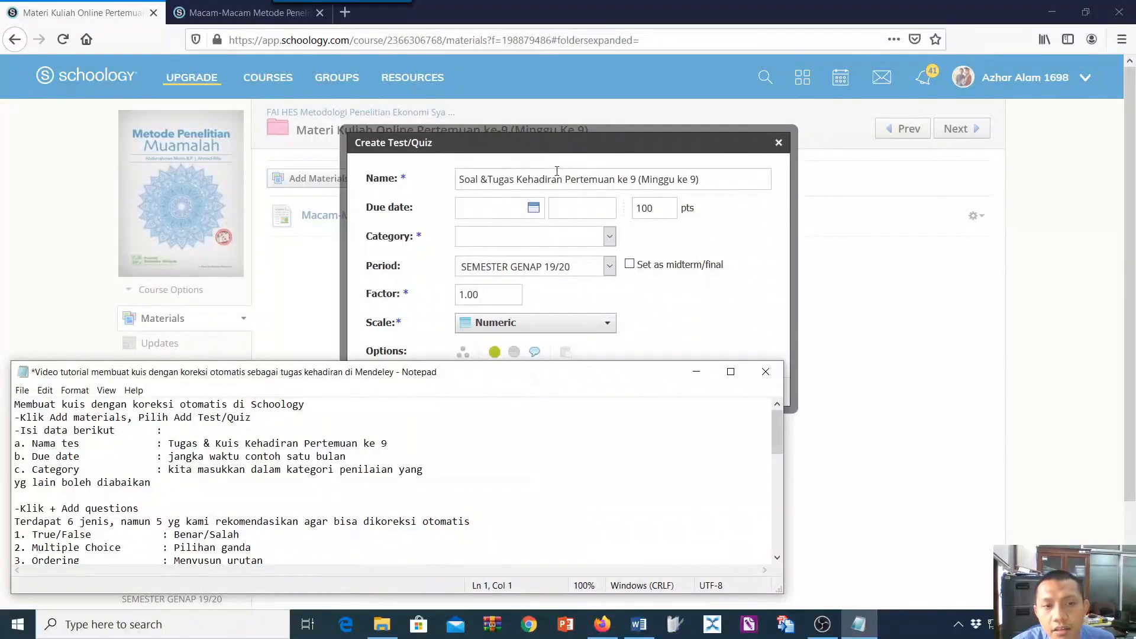
{"action": "left_click", "coordinate": [534, 209]}
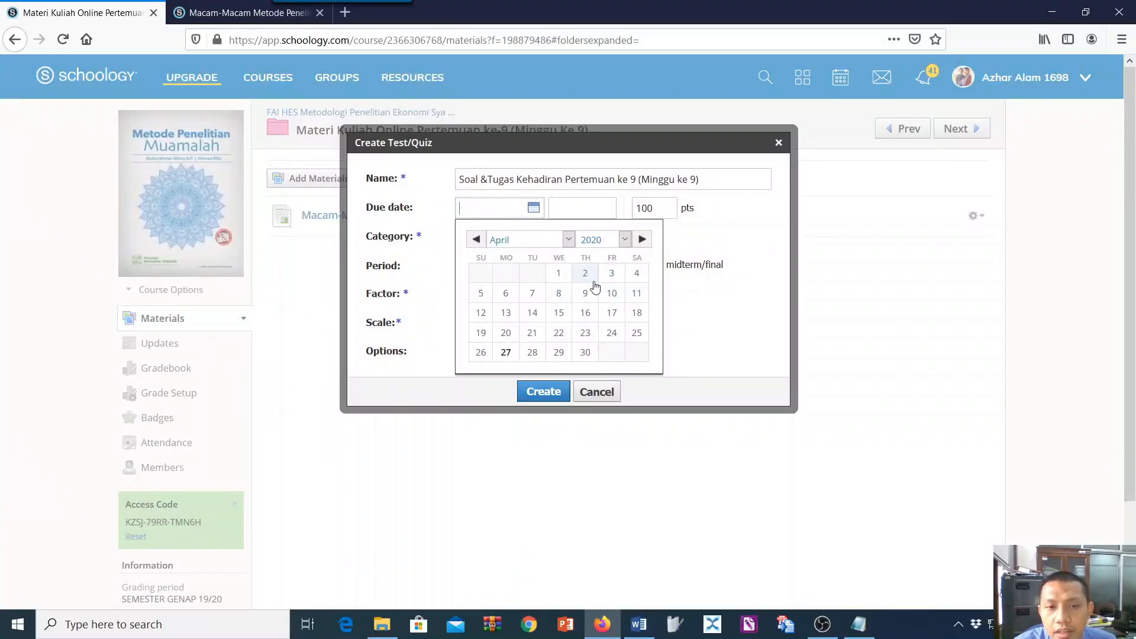
{"action": "left_click", "coordinate": [644, 243]}
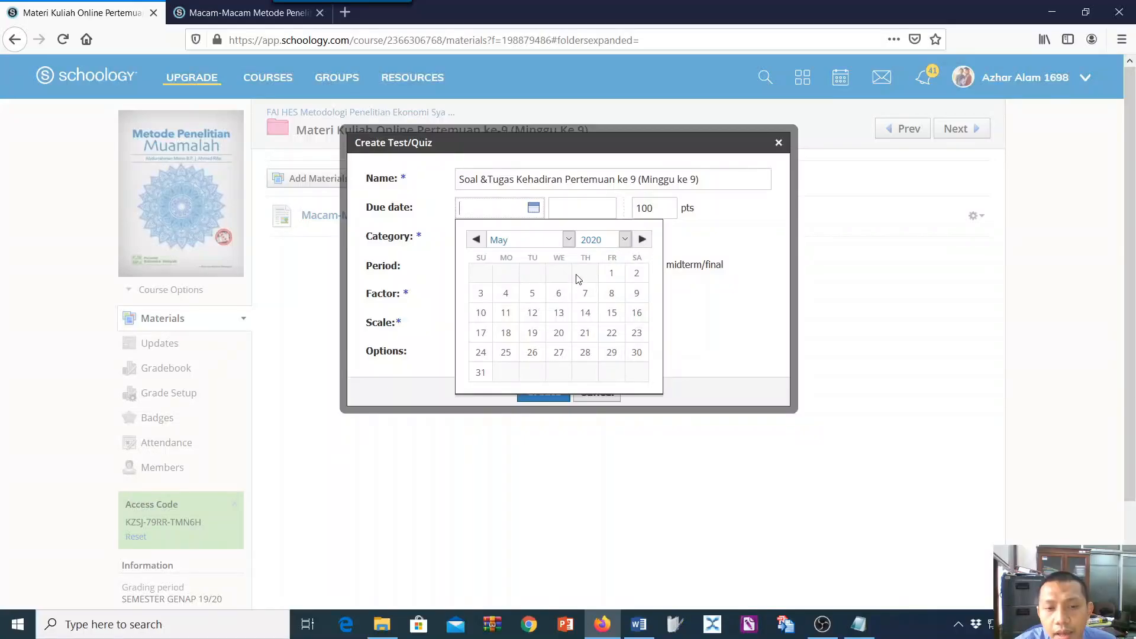
{"action": "left_click", "coordinate": [516, 331]}
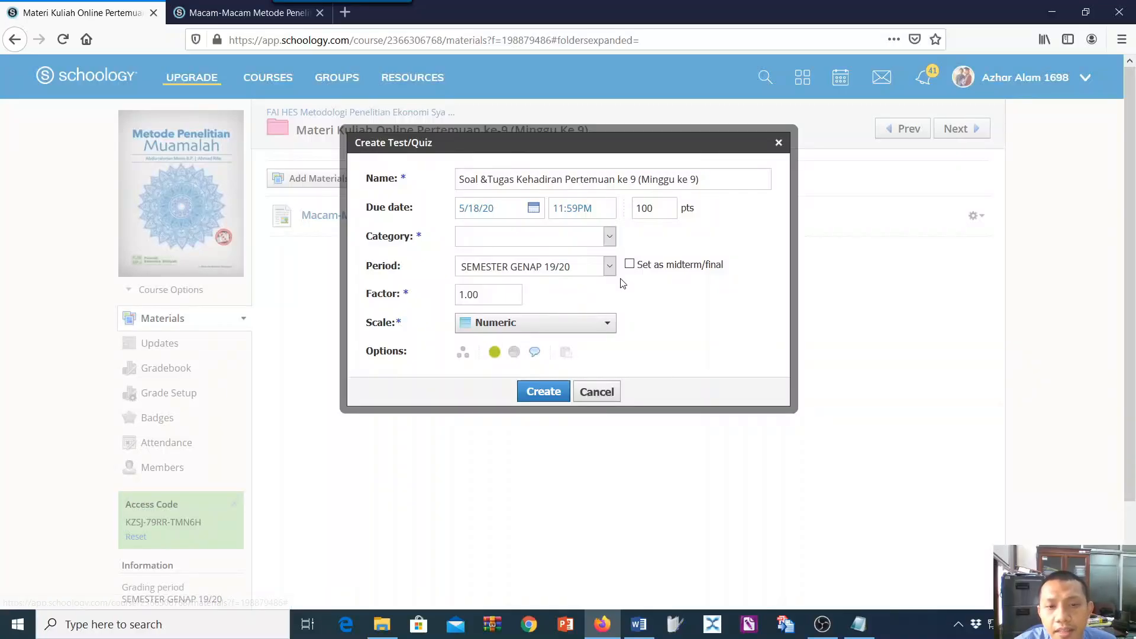
Check the notes and assign the quiz to the Tugas Mingguan (Pertemuan) grading category.
{"action": "left_click", "coordinate": [858, 624]}
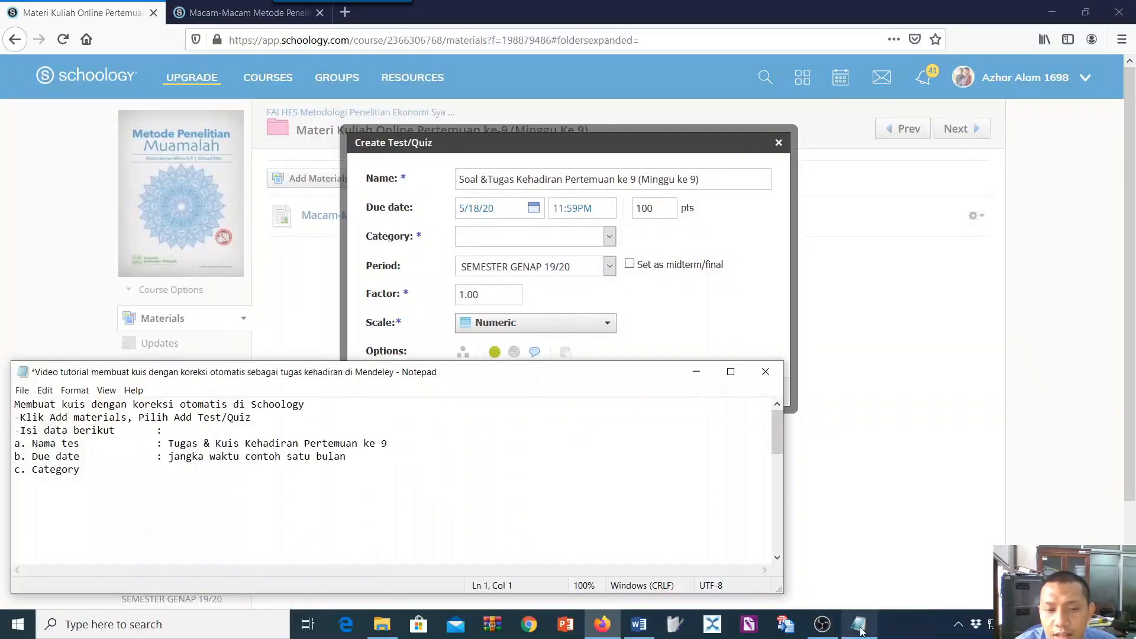
{"action": "left_click", "coordinate": [609, 237]}
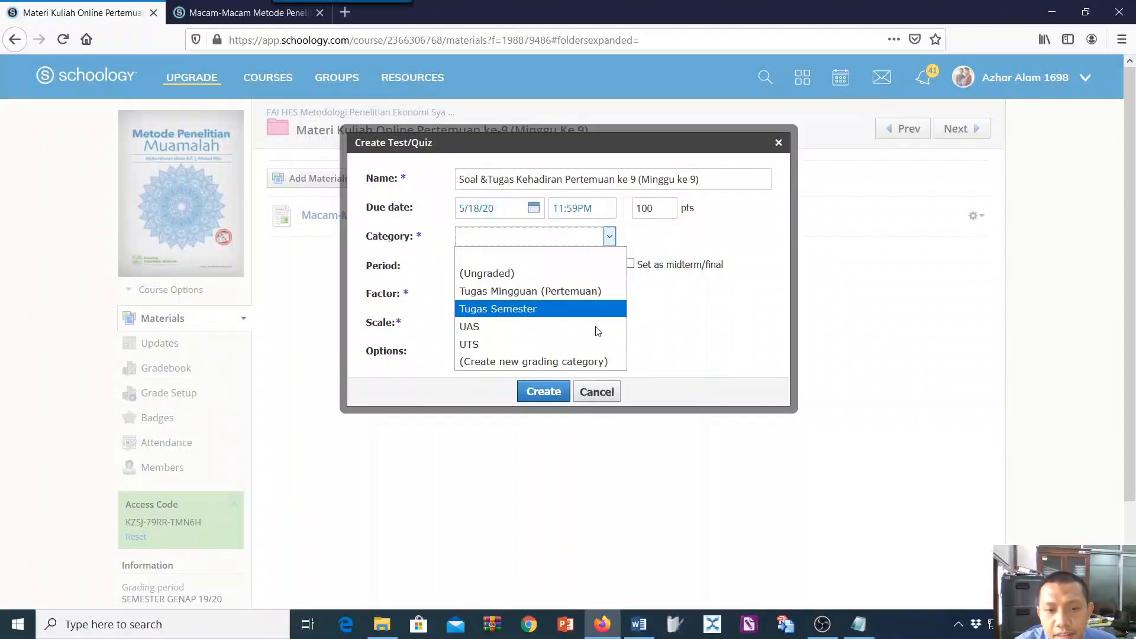
{"action": "left_click", "coordinate": [566, 302]}
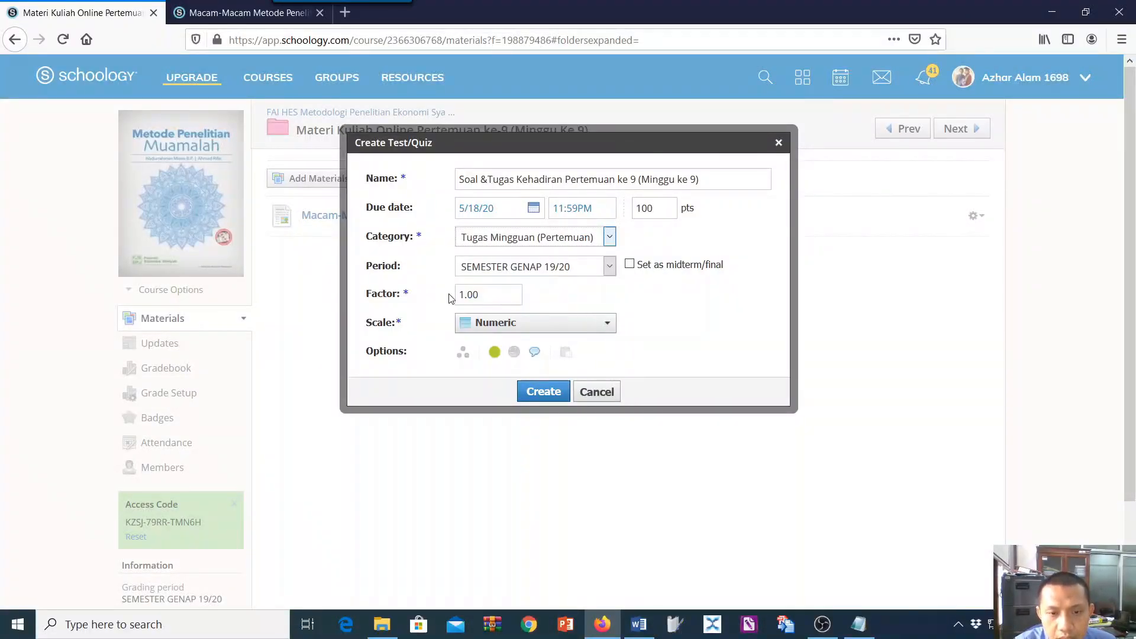
Add the line "klik creat" to the Notepad notes above the "-Klik + Add questions" line.
{"action": "left_click", "coordinate": [859, 624]}
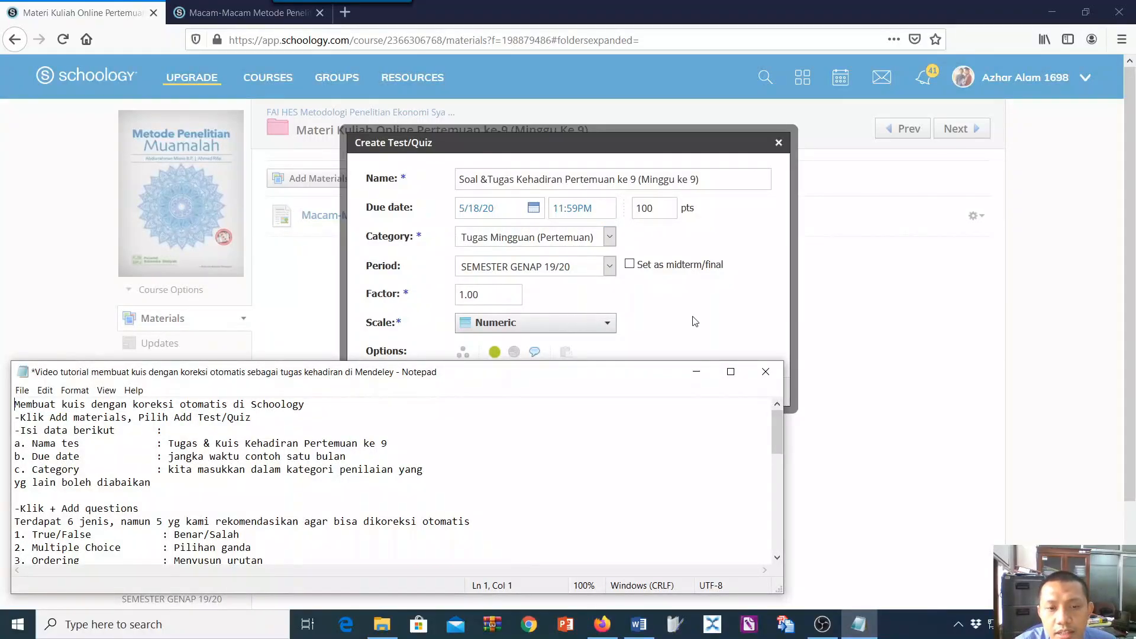
{"action": "scroll", "coordinate": [556, 314], "scroll_direction": "down", "scroll_amount": 2}
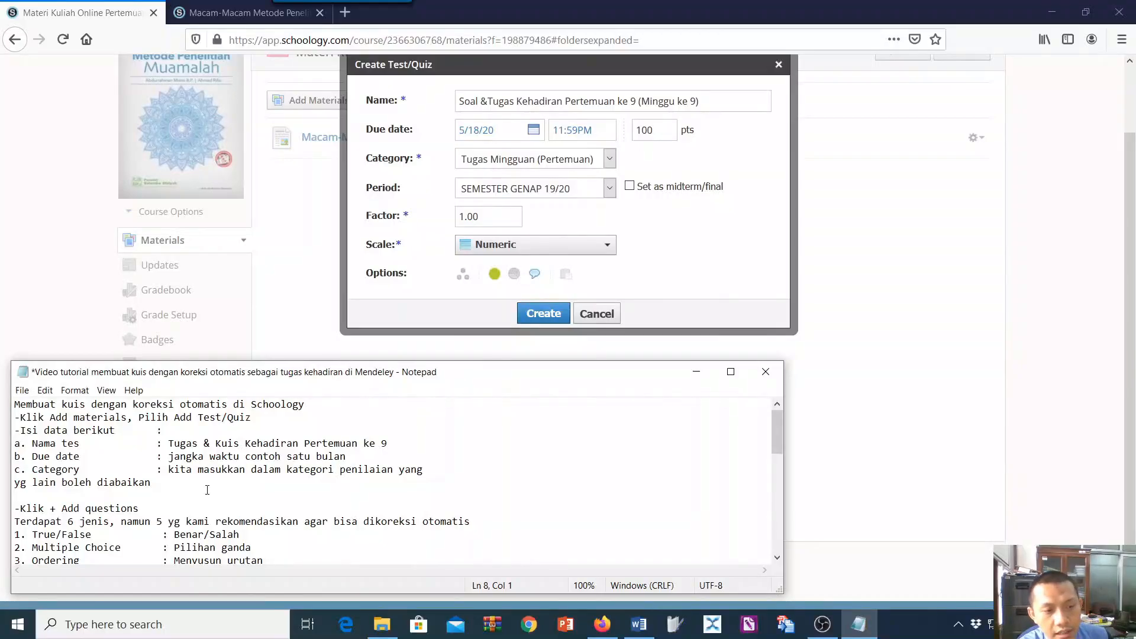
{"action": "type", "text": "klik cre"}
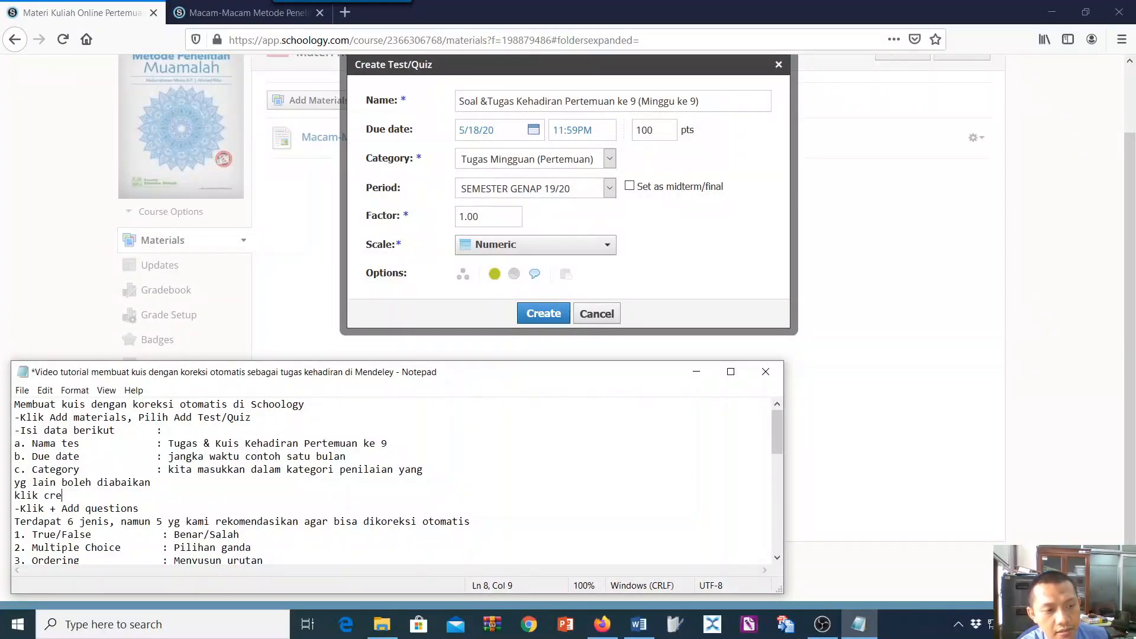
{"action": "type", "text": "at"}
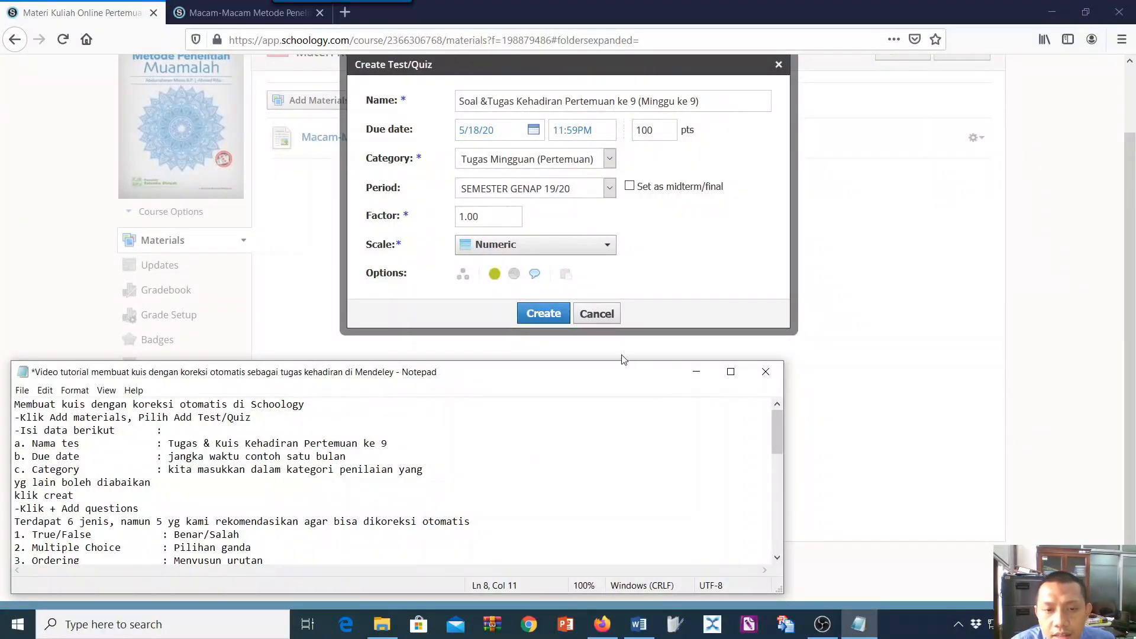
Create the quiz and read the Notepad notes on the available question types.
{"action": "left_click", "coordinate": [545, 315]}
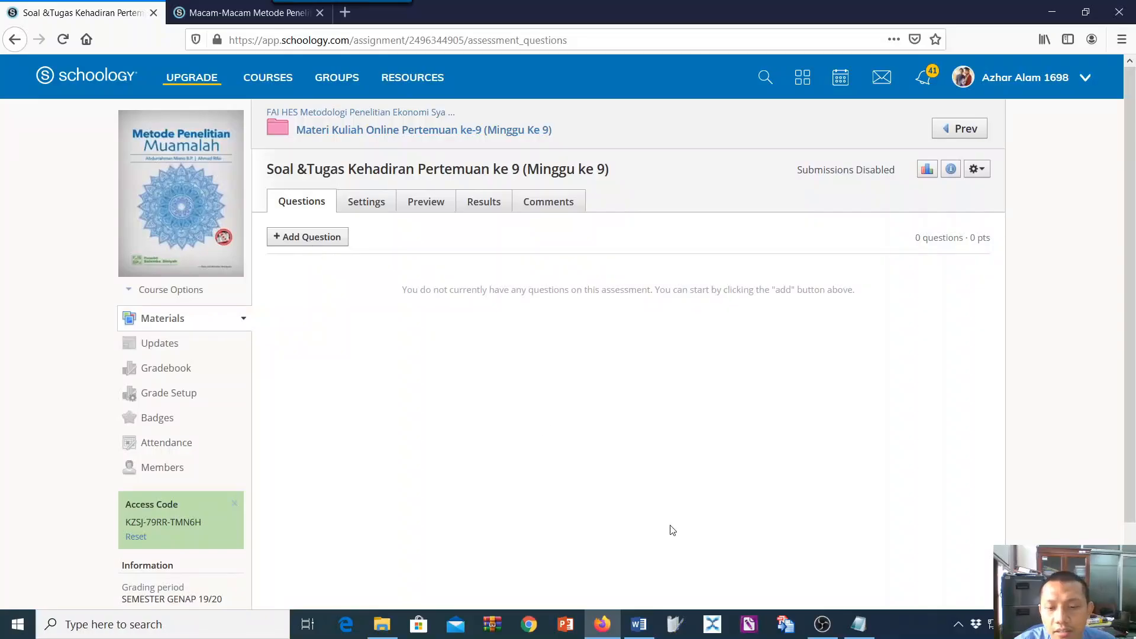
{"action": "left_click", "coordinate": [859, 625]}
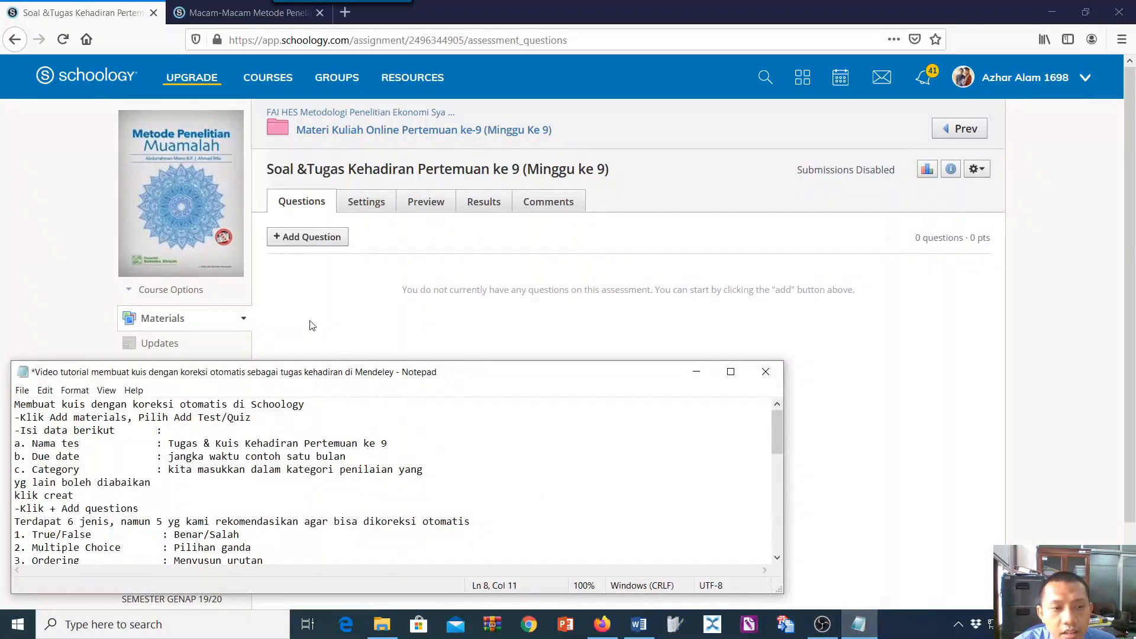
{"action": "scroll", "coordinate": [274, 448], "scroll_direction": "down", "scroll_amount": 1}
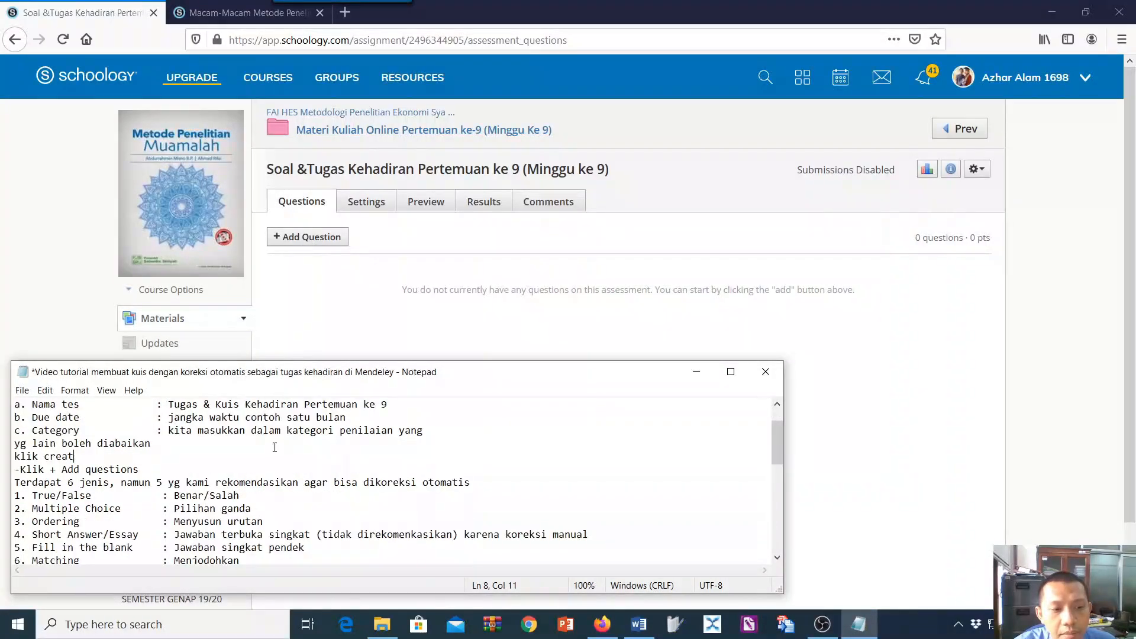
{"action": "scroll", "coordinate": [275, 452], "scroll_direction": "down", "scroll_amount": 1}
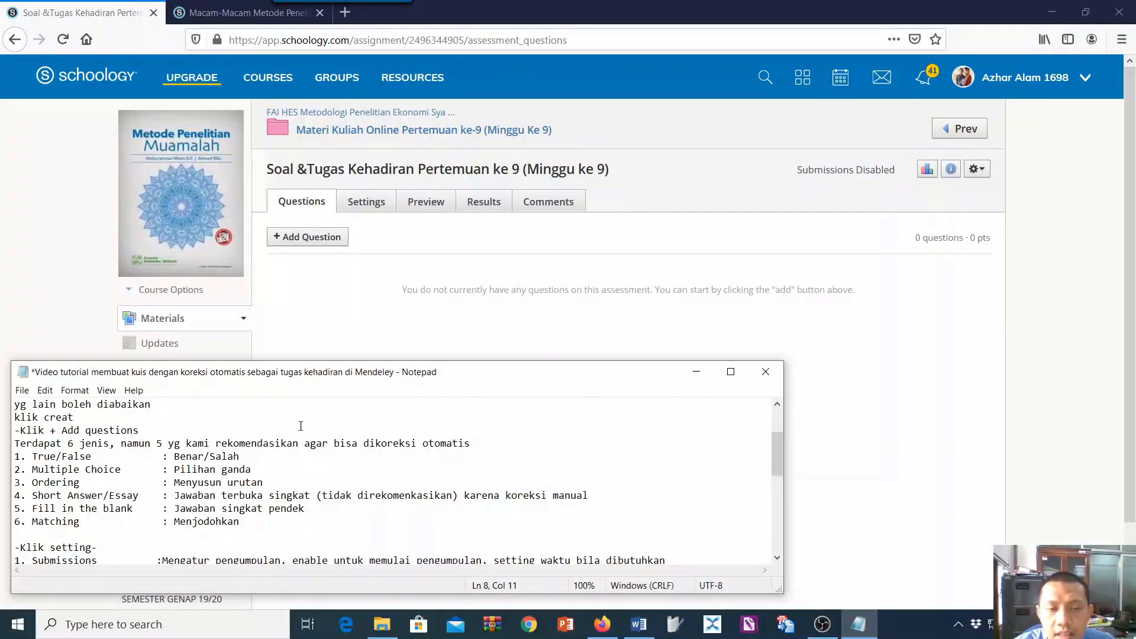
Add a True/False question to the quiz and switch to the Word document with the prepared question list.
{"action": "left_click", "coordinate": [292, 238]}
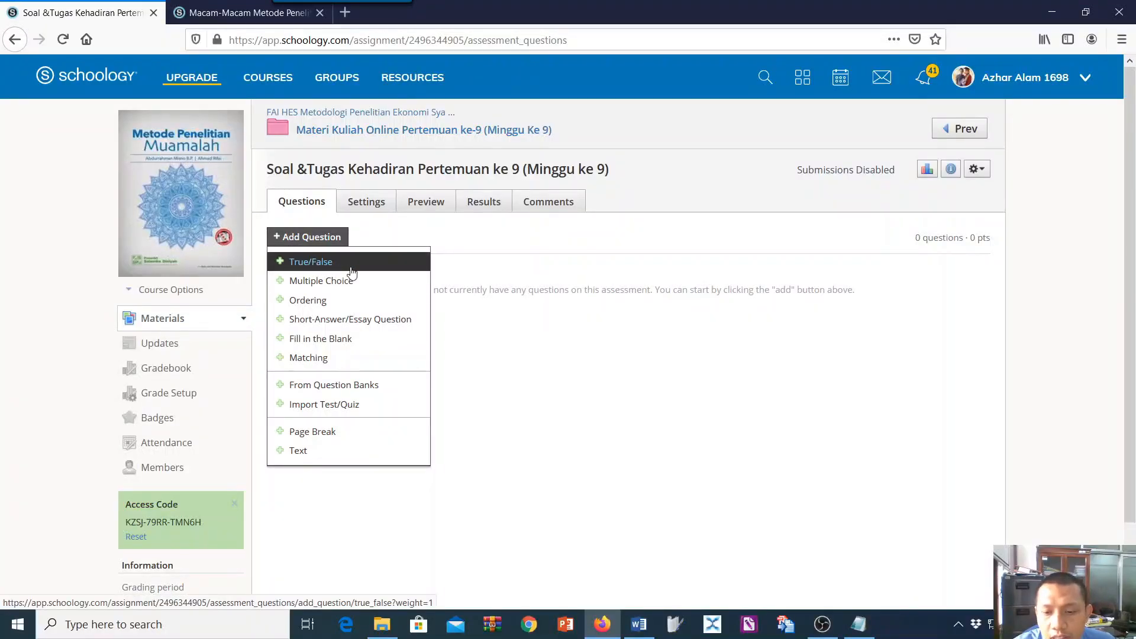
{"action": "left_click", "coordinate": [859, 624]}
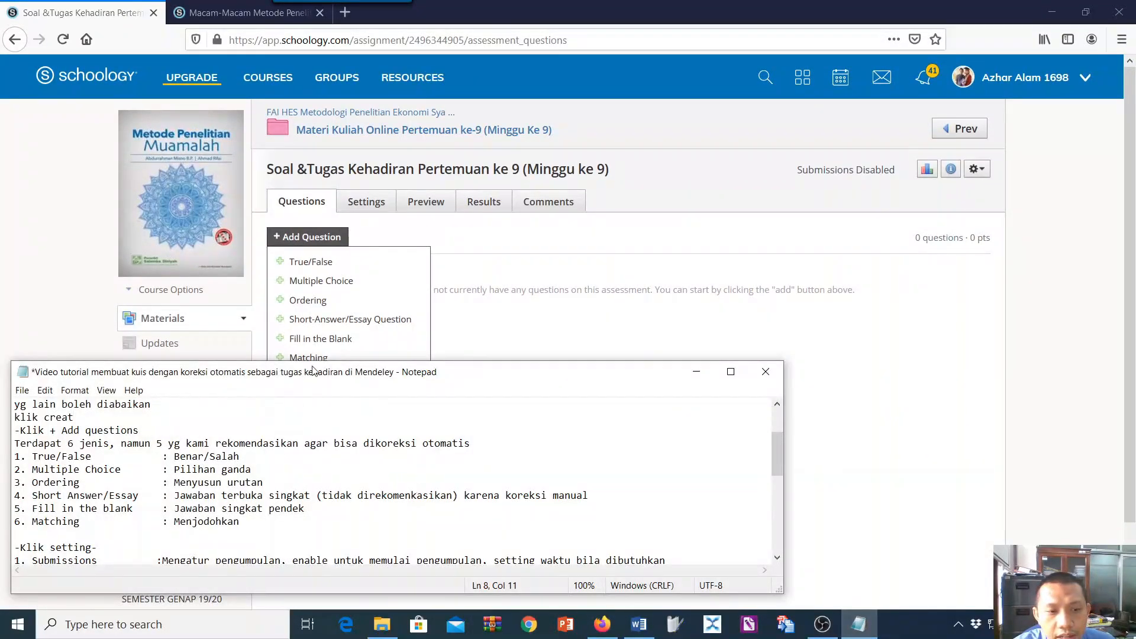
{"action": "left_click", "coordinate": [302, 261]}
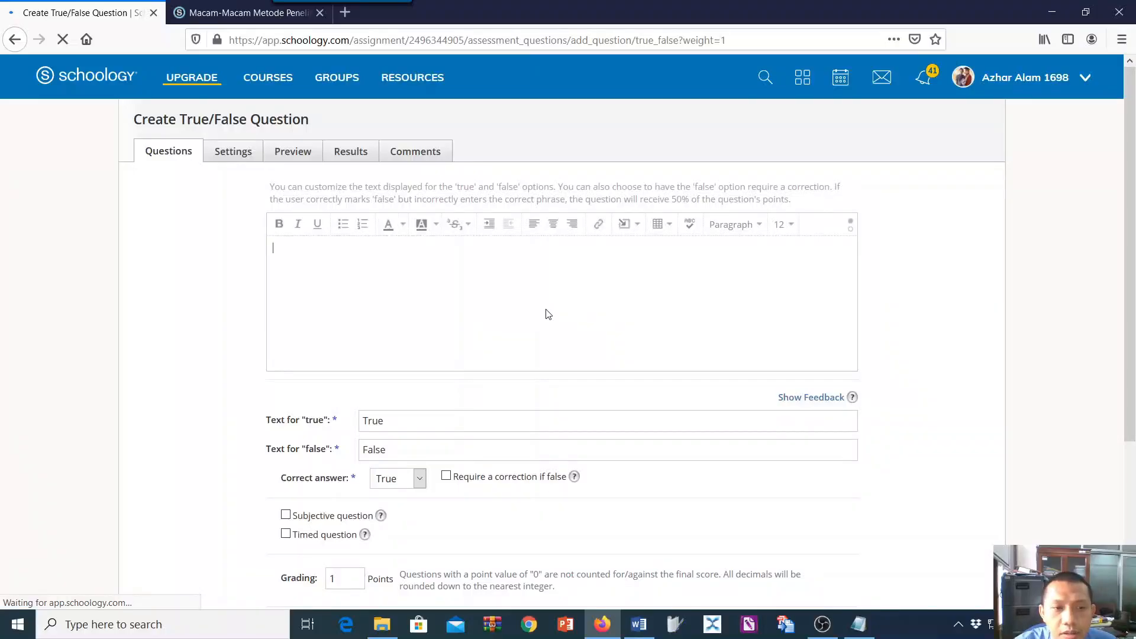
{"action": "left_click", "coordinate": [638, 624]}
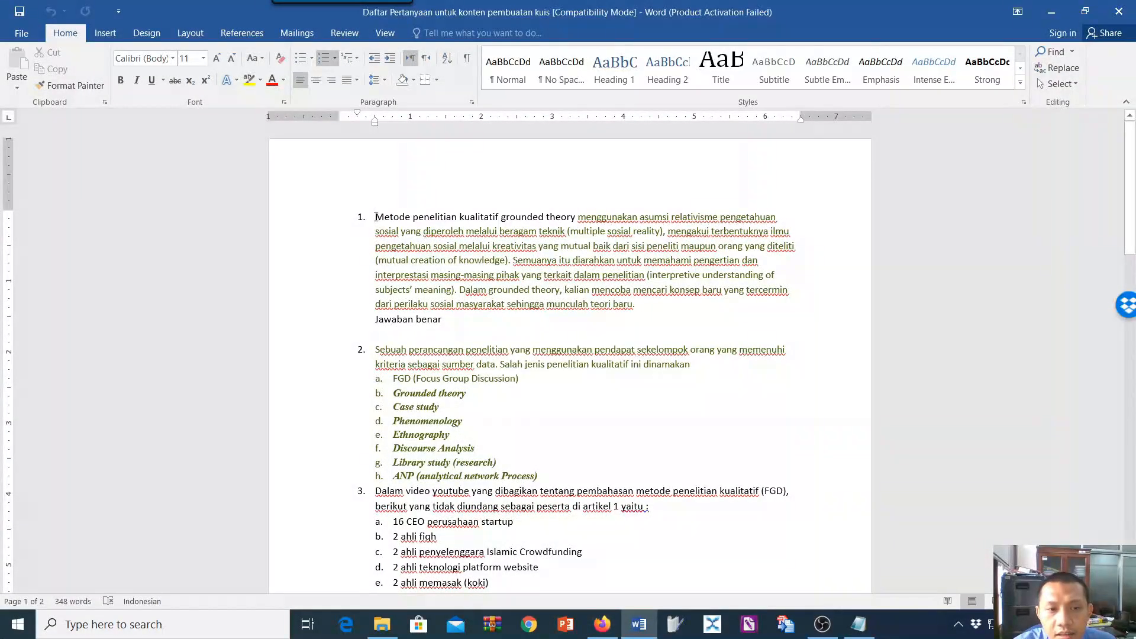
Copy the text of question 1 from the Word document into the True/False question's text in Schoology.
{"action": "left_click_drag", "start_coordinate": [376, 217], "coordinate": [646, 304]}
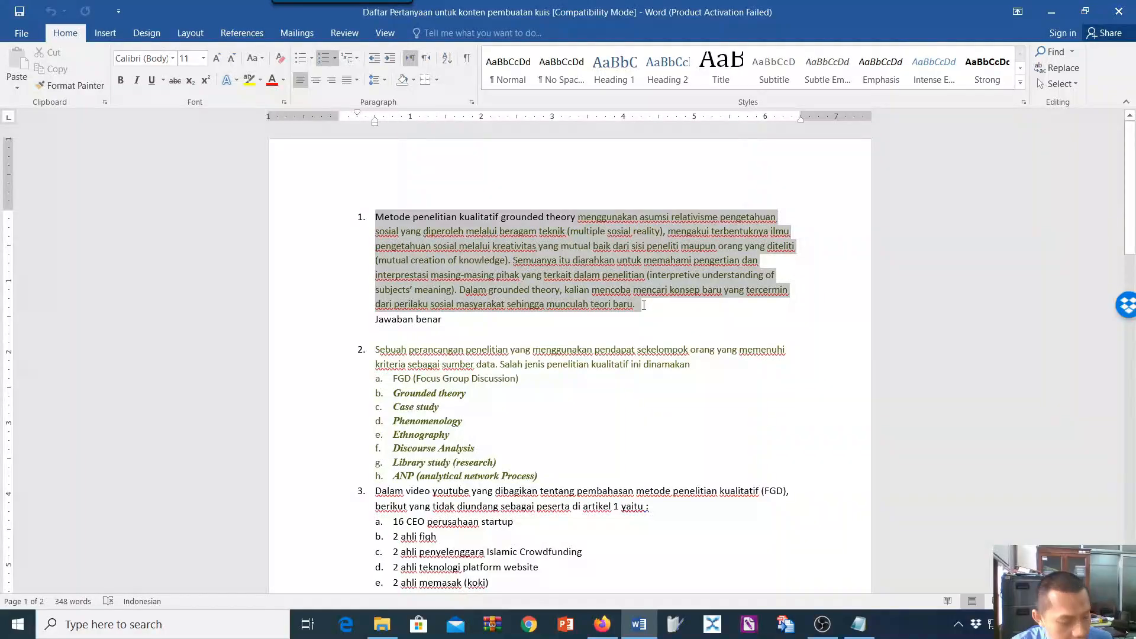
{"action": "key", "text": "ctrl+c"}
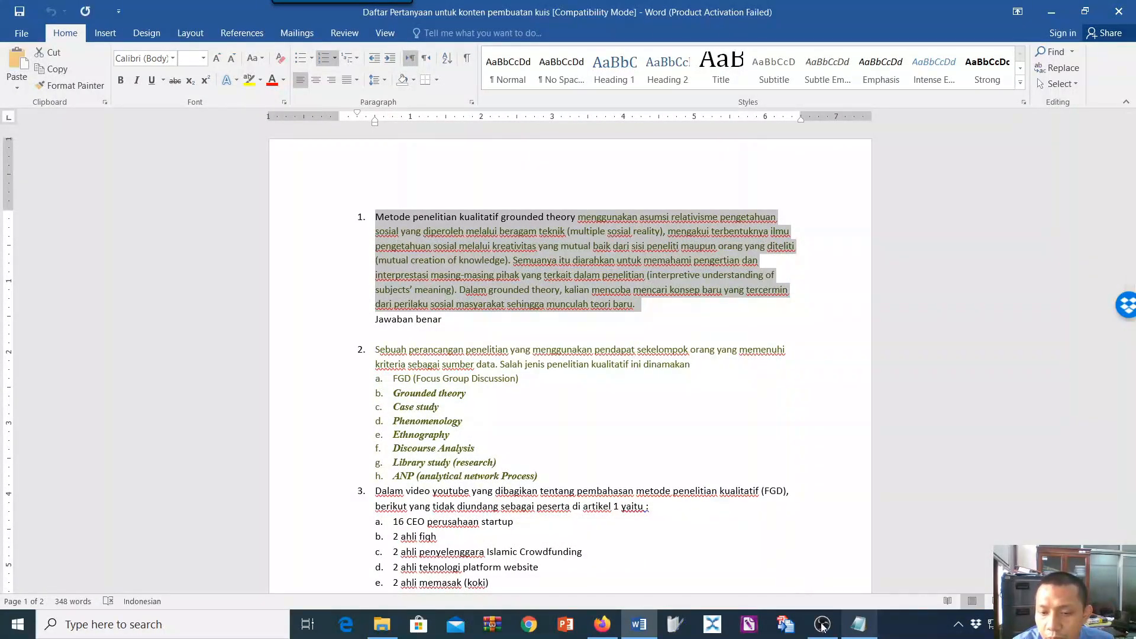
{"action": "left_click", "coordinate": [594, 621]}
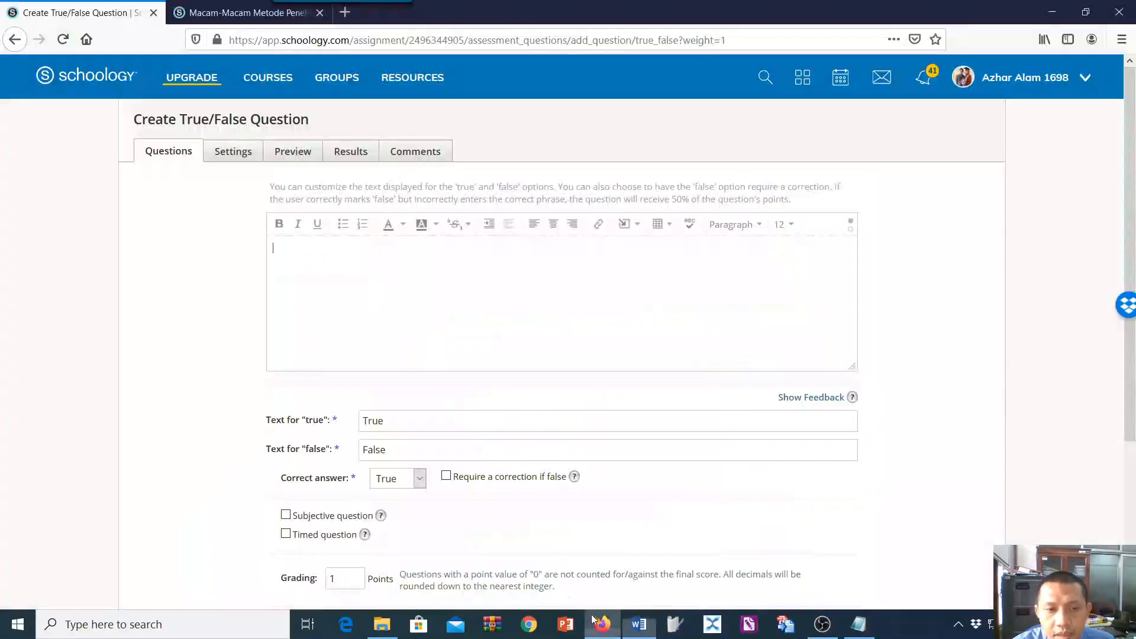
{"action": "key", "text": "ctrl+v"}
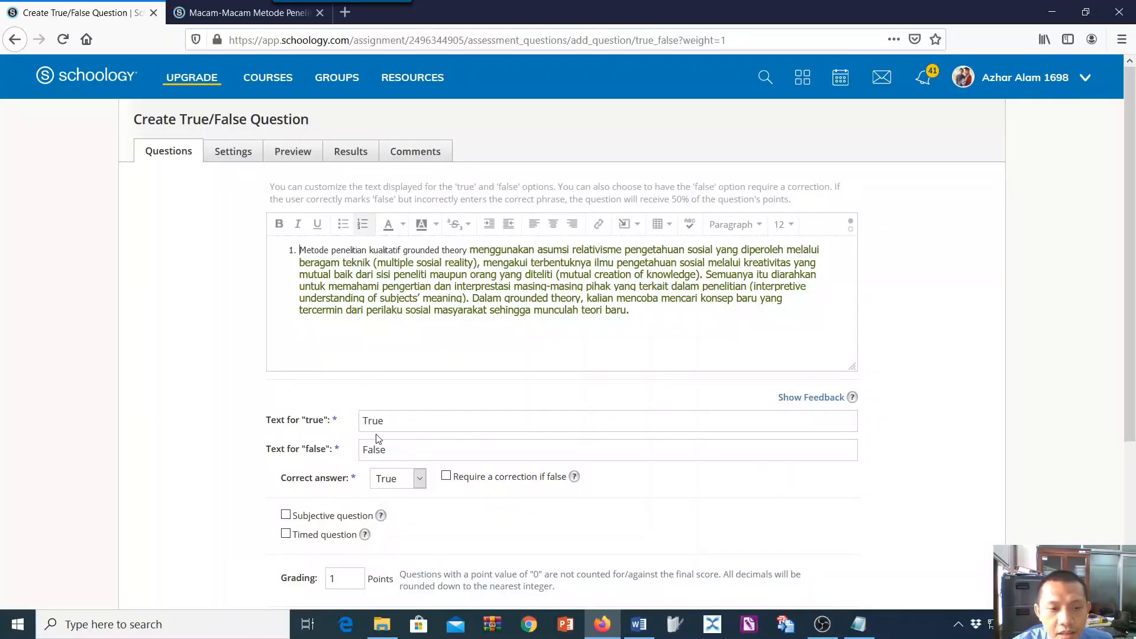
Label the true option "Benar" and the false option "Salah", with True as the correct answer.
{"action": "left_click_drag", "start_coordinate": [386, 422], "coordinate": [345, 424]}
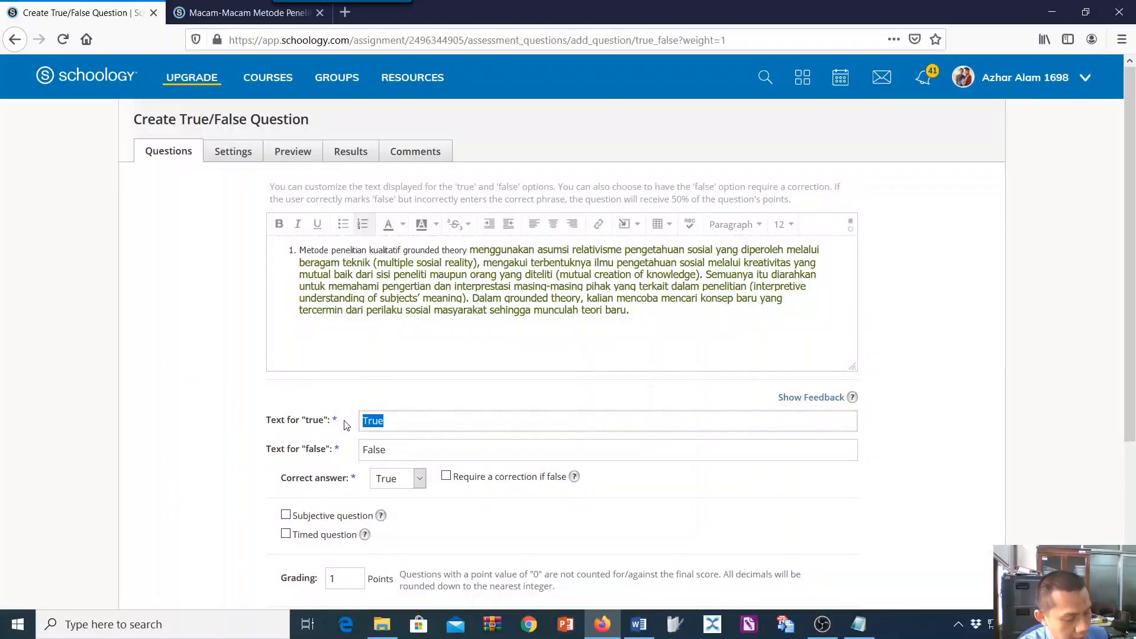
{"action": "type", "text": "br"}
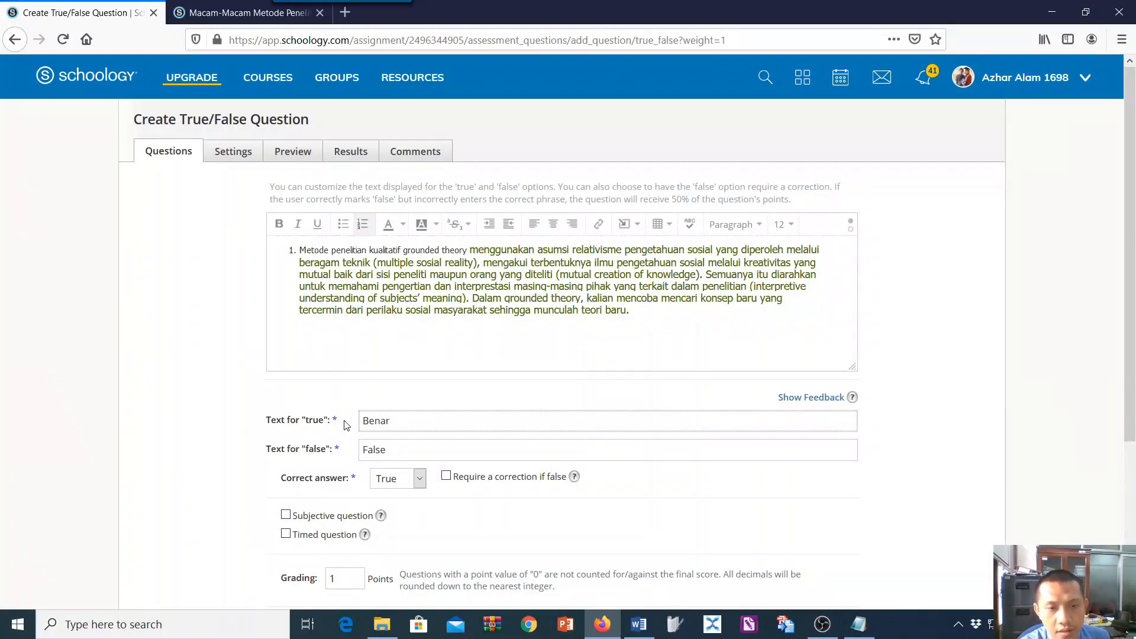
{"action": "key", "text": "Tab"}
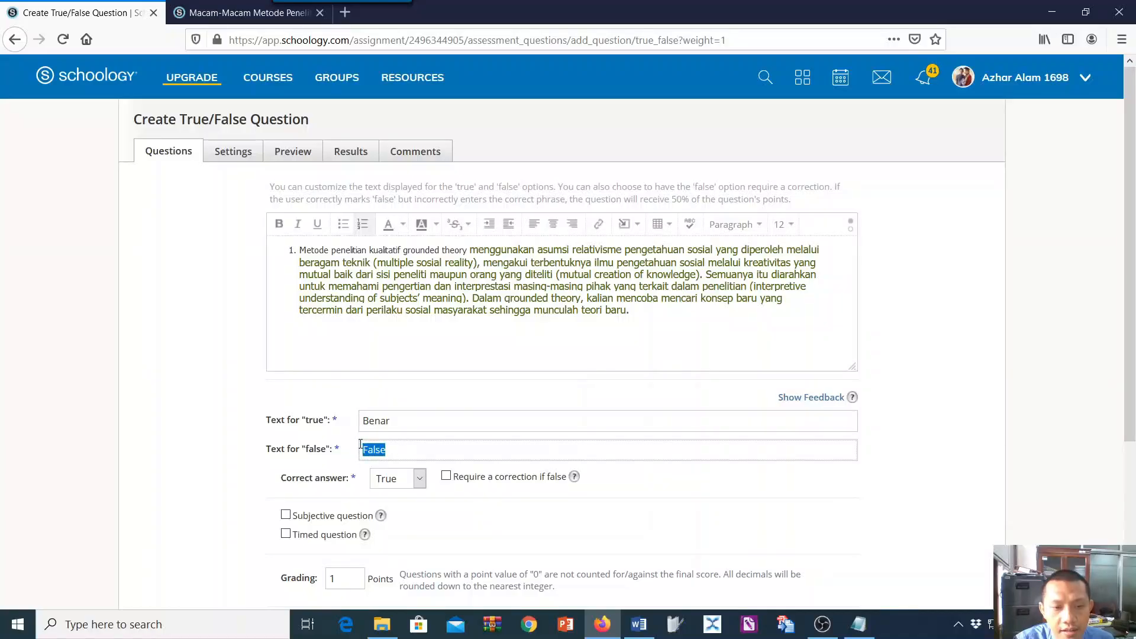
{"action": "type", "text": "Salah"}
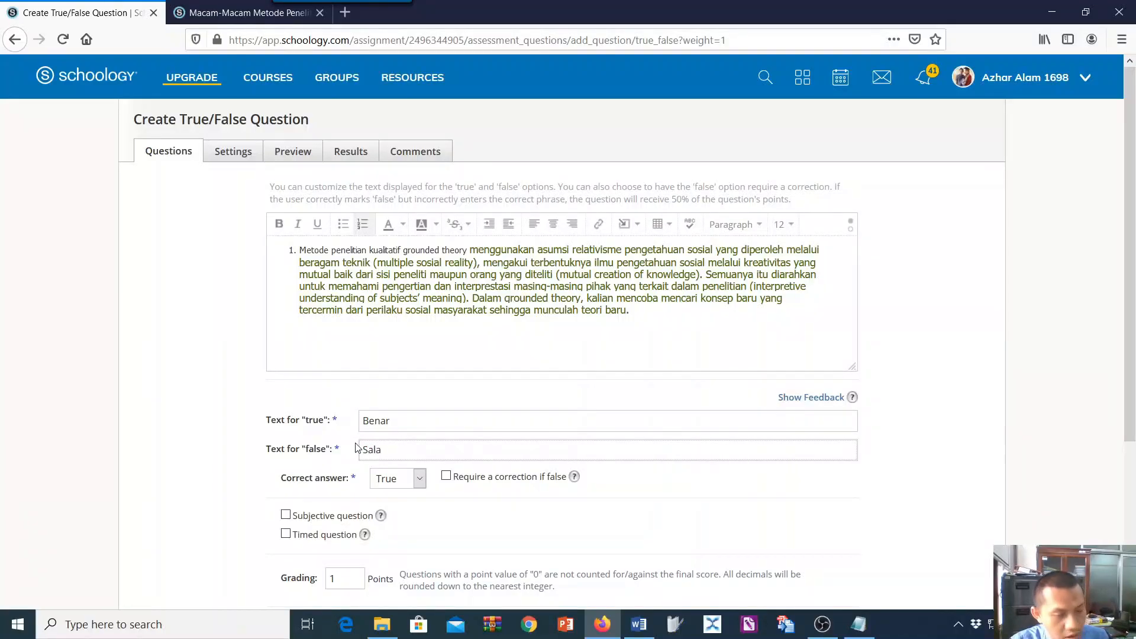
{"action": "left_click", "coordinate": [419, 478]}
{"action": "left_click", "coordinate": [416, 484]}
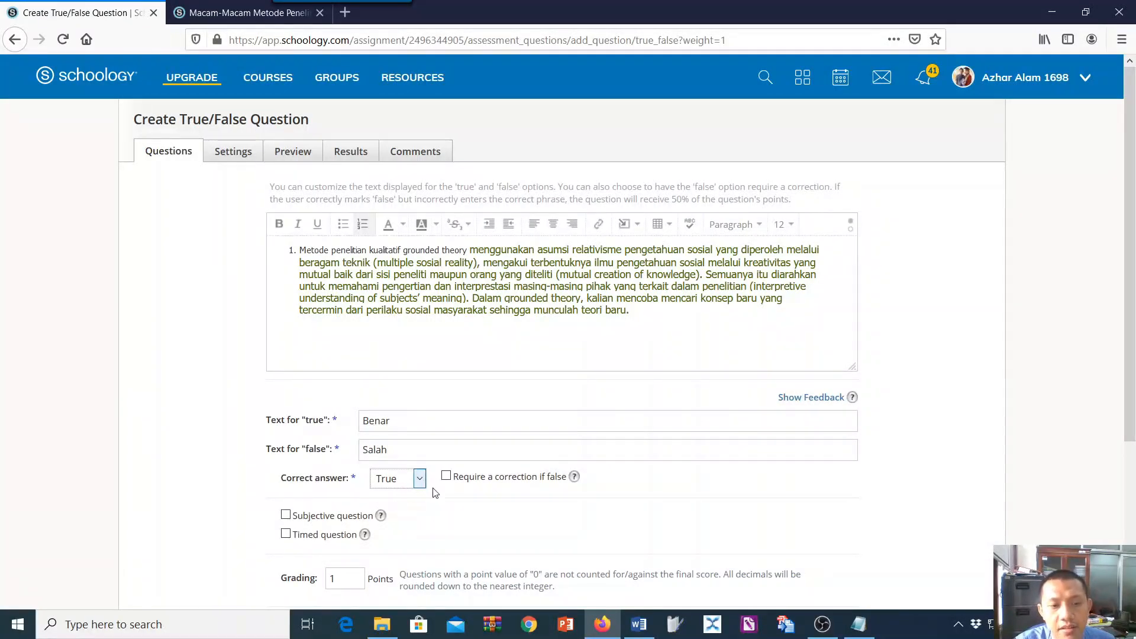
Review the remaining True/False question settings and create the question worth 1 point.
{"action": "scroll", "coordinate": [299, 457], "scroll_direction": "down", "scroll_amount": 3}
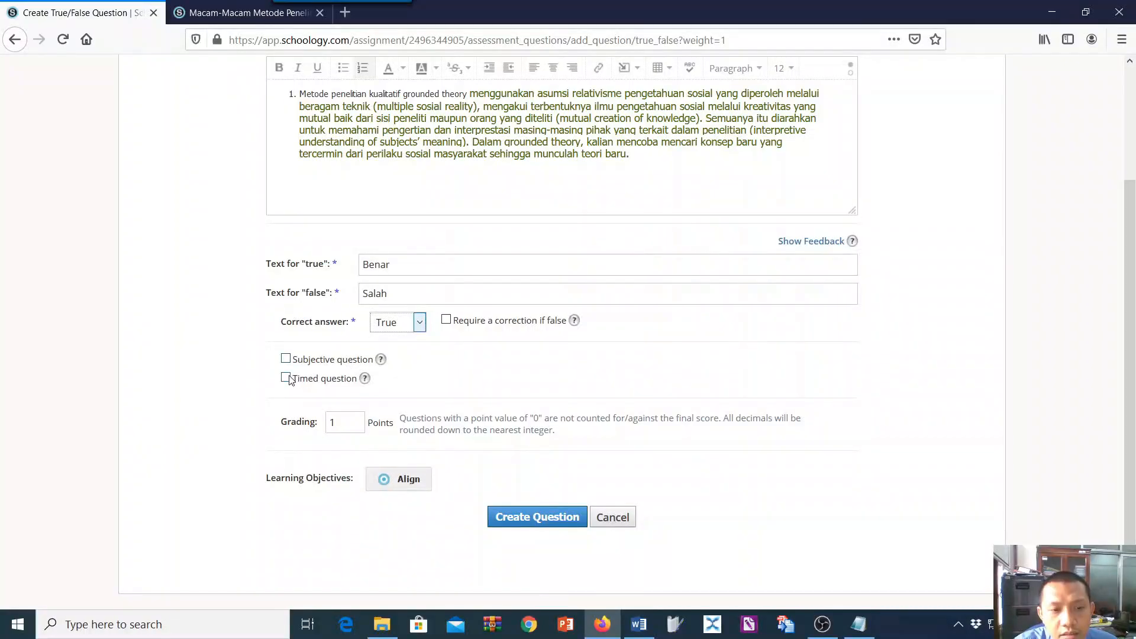
{"action": "scroll", "coordinate": [311, 367], "scroll_direction": "up", "scroll_amount": 3}
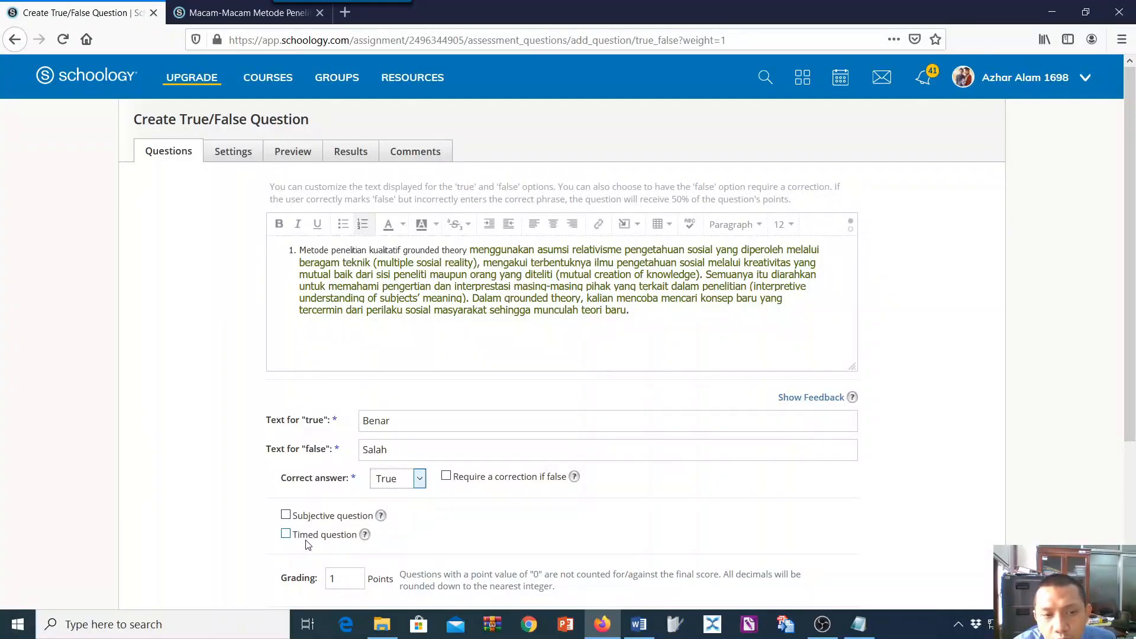
{"action": "scroll", "coordinate": [456, 474], "scroll_direction": "down", "scroll_amount": 4}
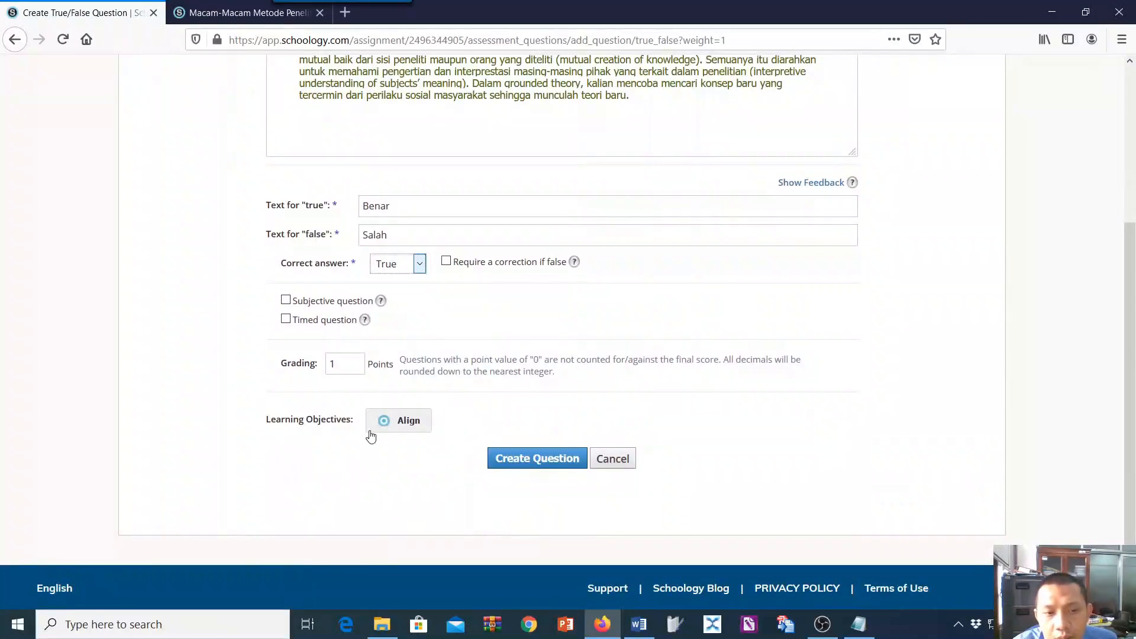
{"action": "left_click", "coordinate": [535, 464]}
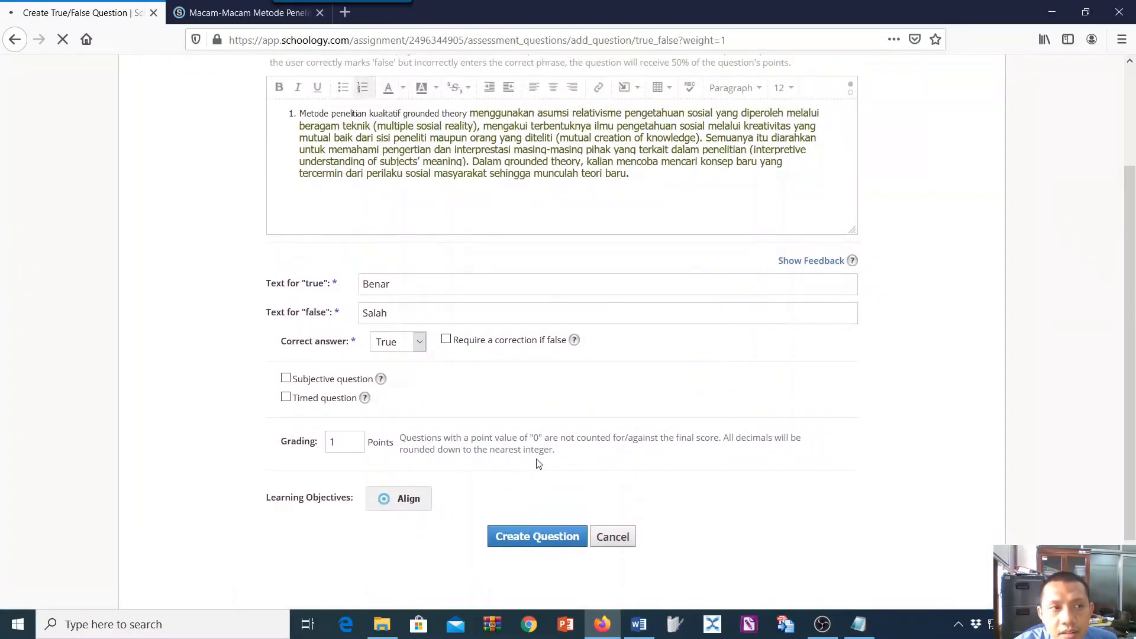
{"action": "scroll", "coordinate": [539, 464], "scroll_direction": "up", "scroll_amount": 3}
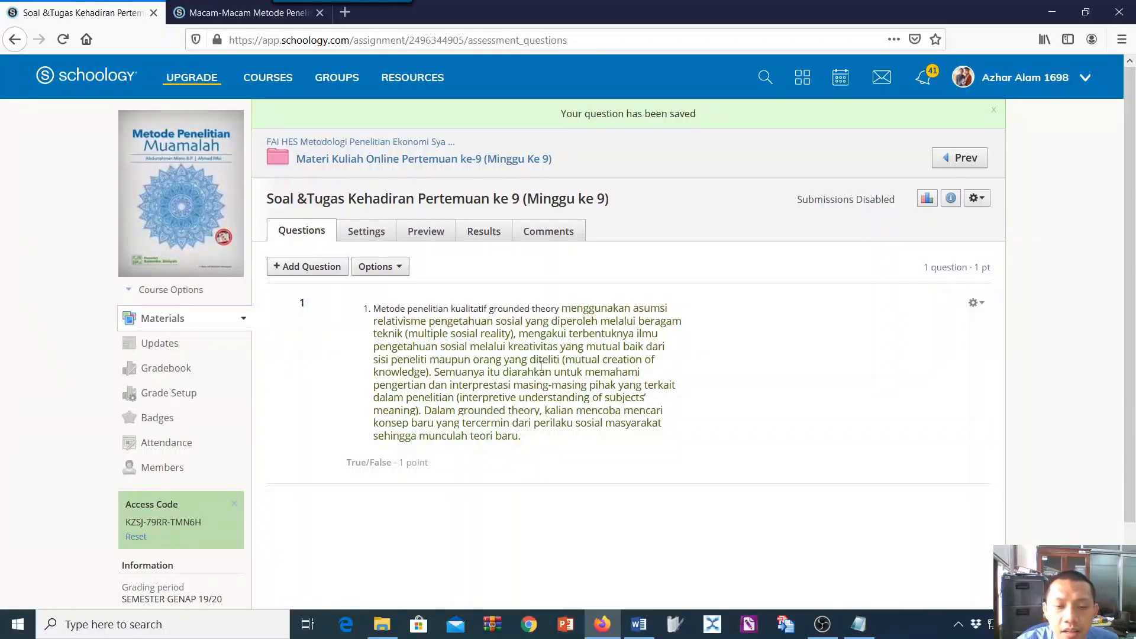
Edit the saved True/False question, set its whole text to font size 14 and save it.
{"action": "left_click", "coordinate": [974, 303]}
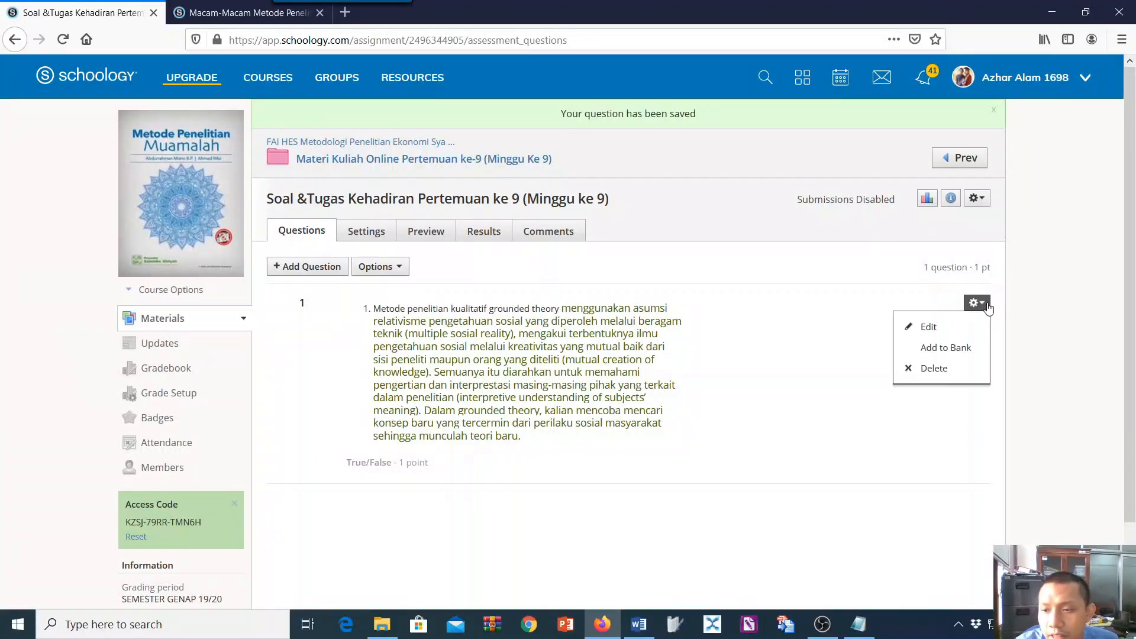
{"action": "left_click", "coordinate": [962, 327]}
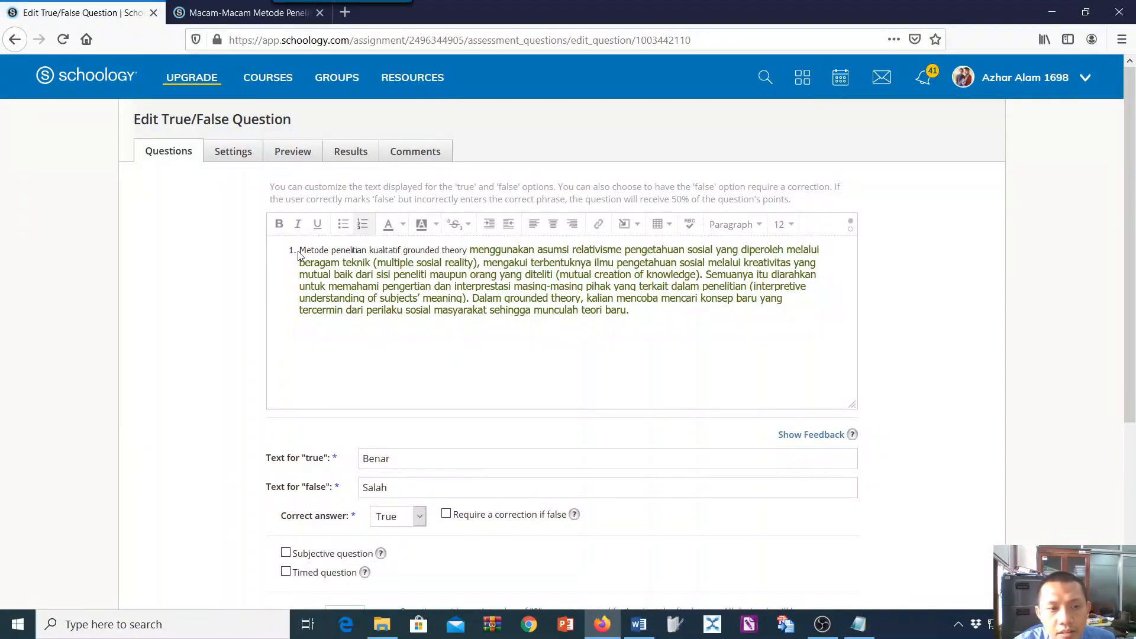
{"action": "left_click", "coordinate": [291, 253]}
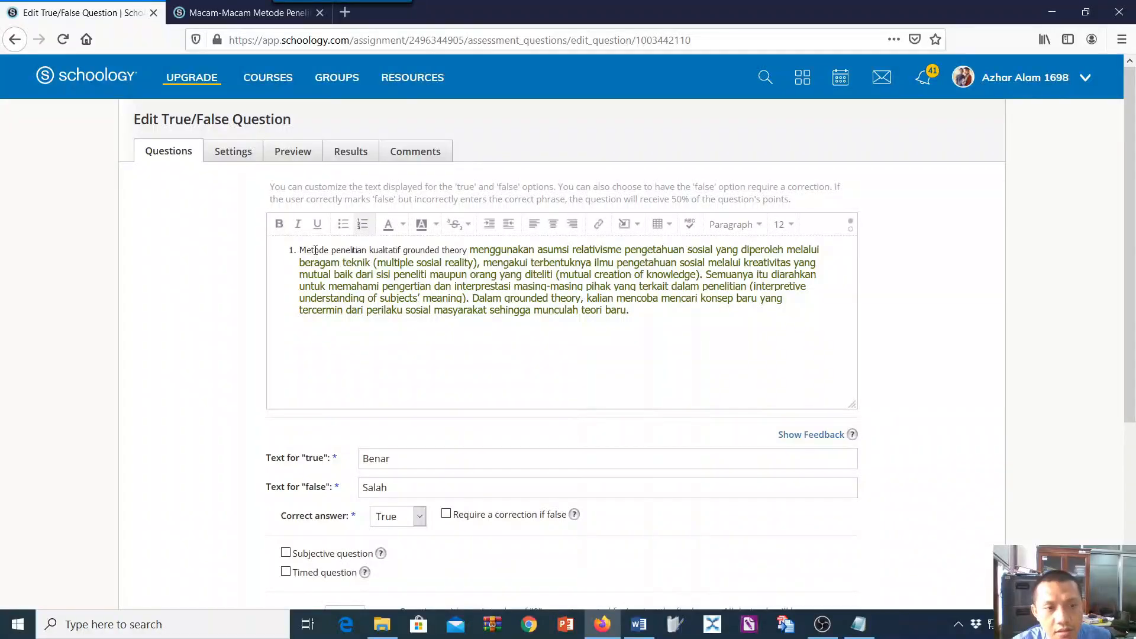
{"action": "left_click_drag", "start_coordinate": [300, 252], "coordinate": [642, 314]}
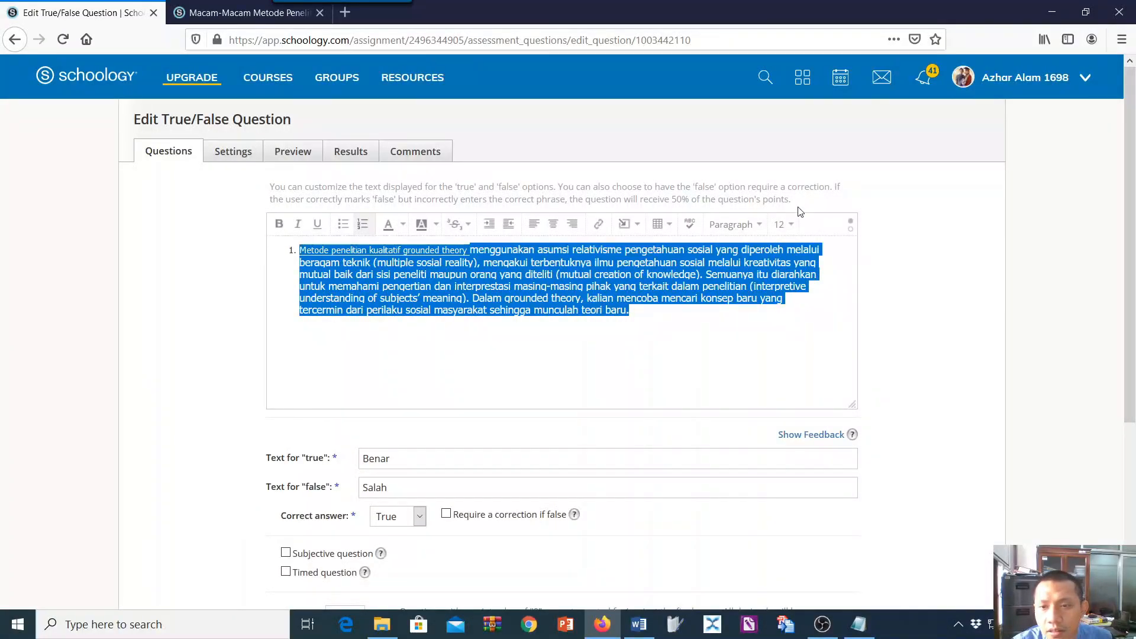
{"action": "left_click", "coordinate": [782, 225]}
{"action": "left_click", "coordinate": [800, 309]}
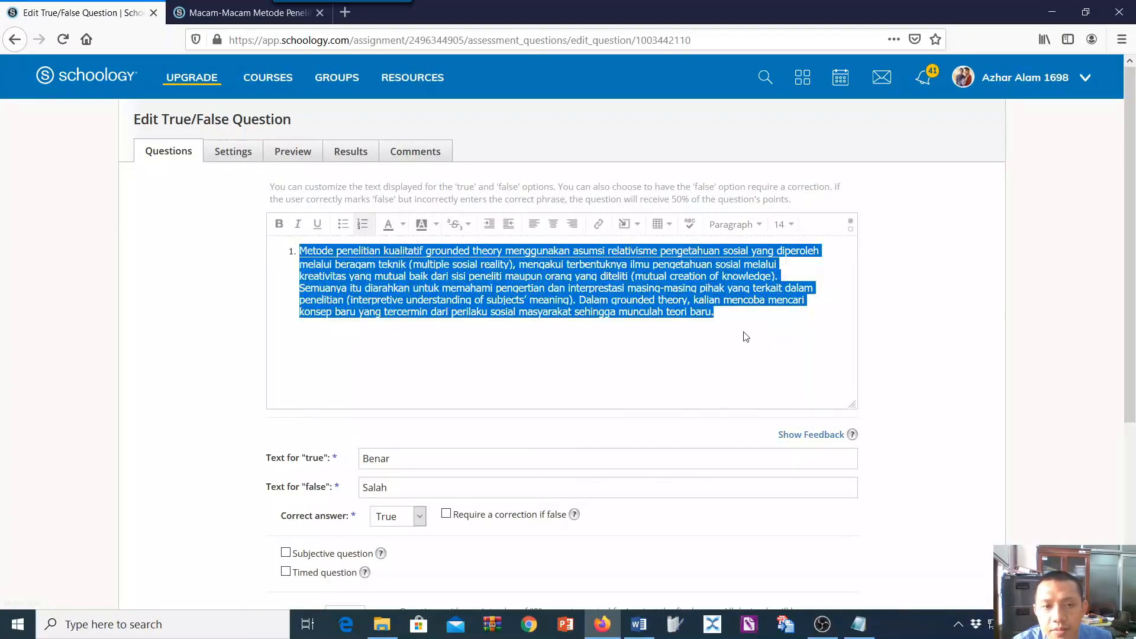
{"action": "left_click", "coordinate": [745, 336]}
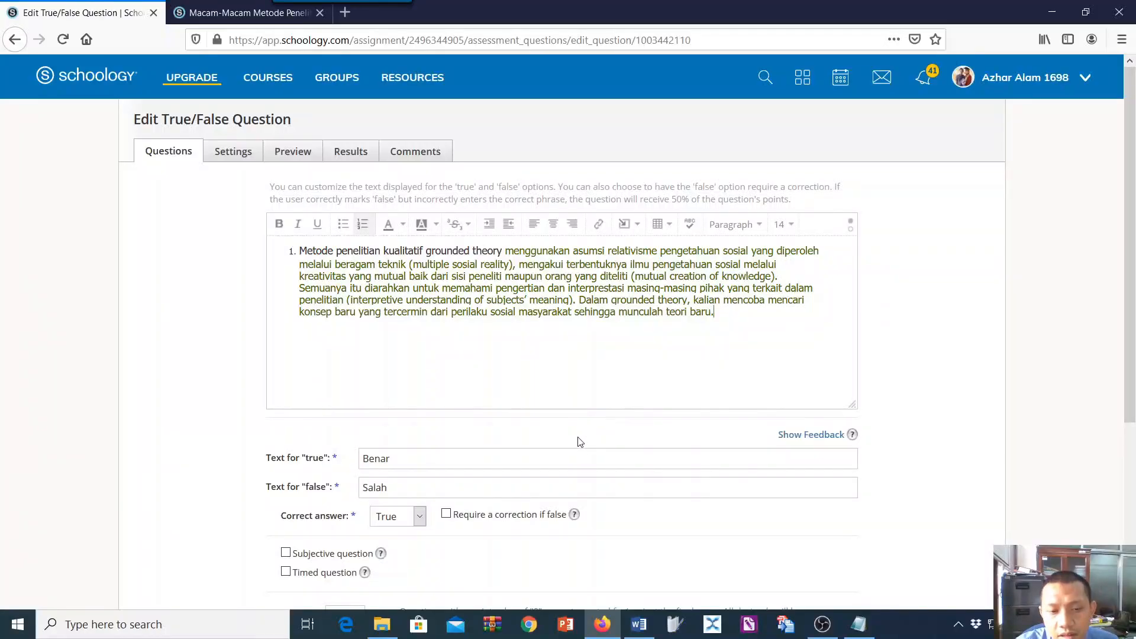
{"action": "scroll", "coordinate": [553, 429], "scroll_direction": "down", "scroll_amount": 4}
{"action": "left_click", "coordinate": [536, 460]}
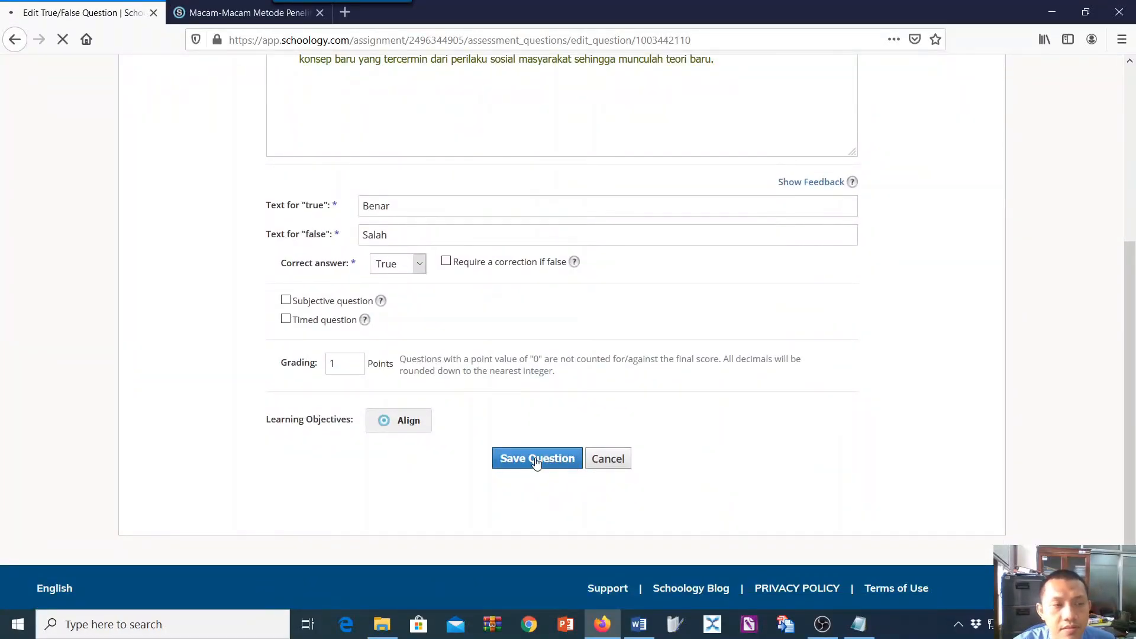
Check the question types in the Notepad notes and add a Multiple Choice question to the quiz.
{"action": "left_click", "coordinate": [859, 624]}
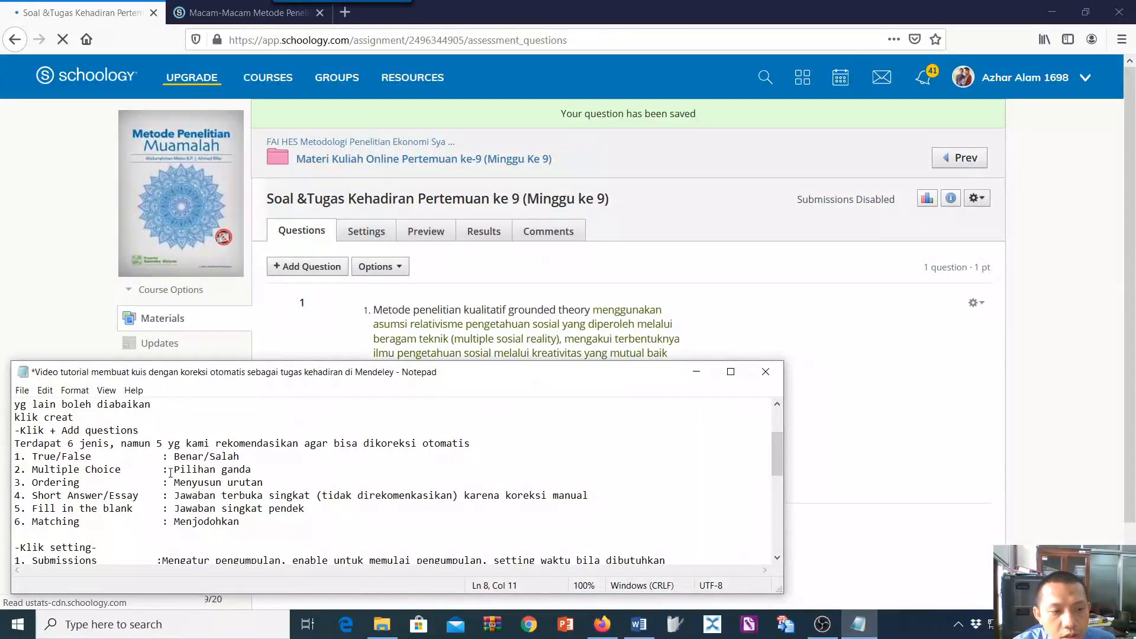
{"action": "left_click", "coordinate": [473, 296]}
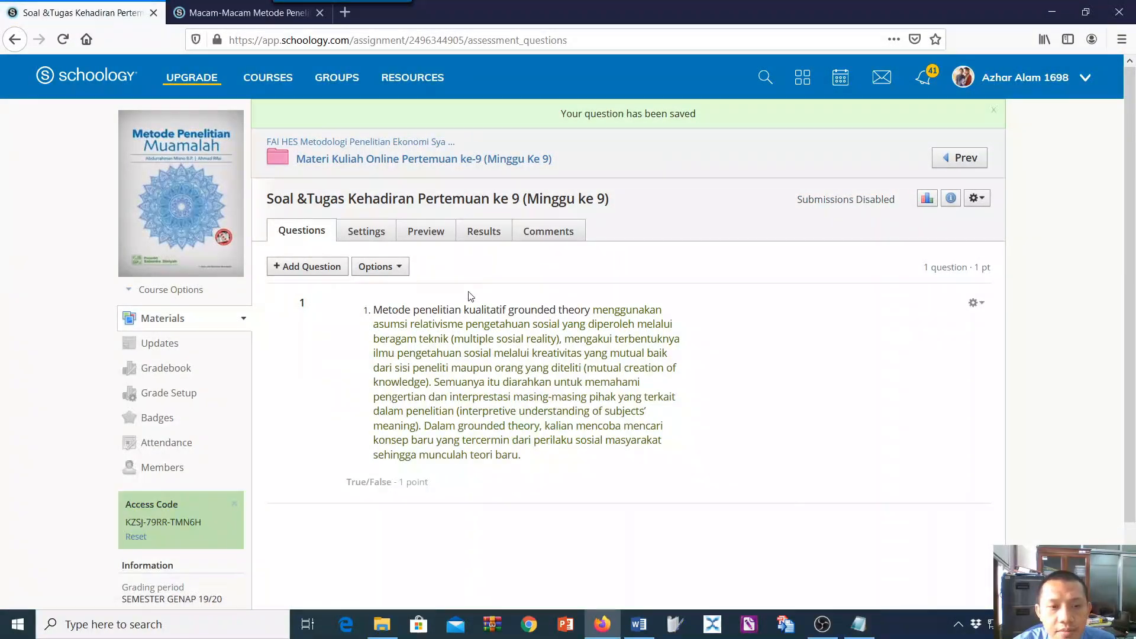
{"action": "left_click", "coordinate": [309, 271]}
{"action": "left_click", "coordinate": [331, 311]}
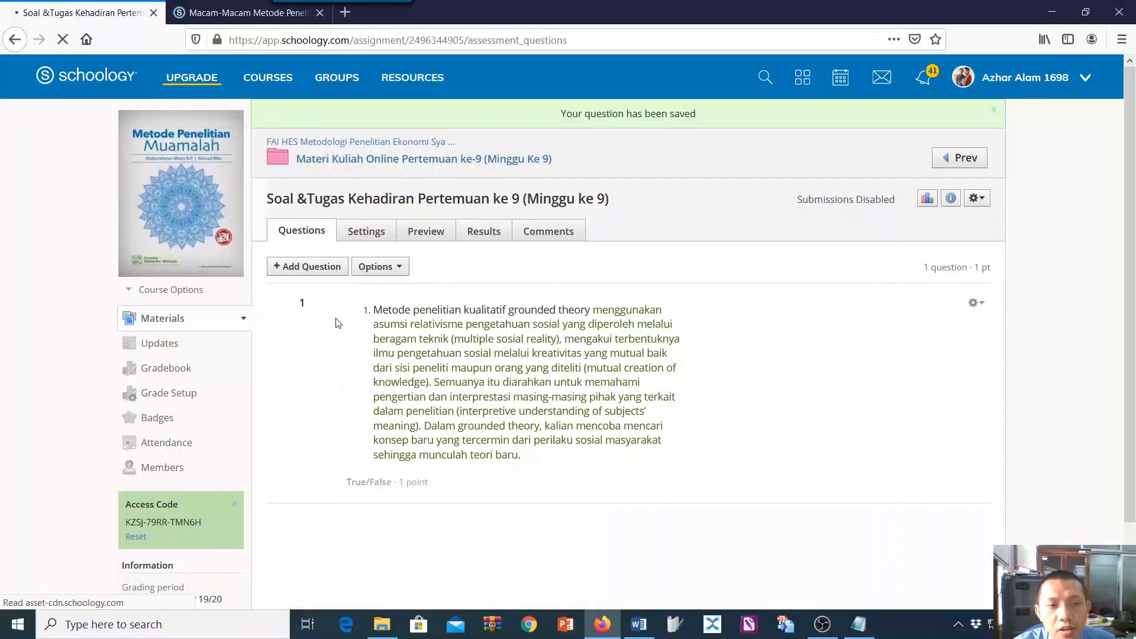
{"action": "left_click", "coordinate": [858, 624]}
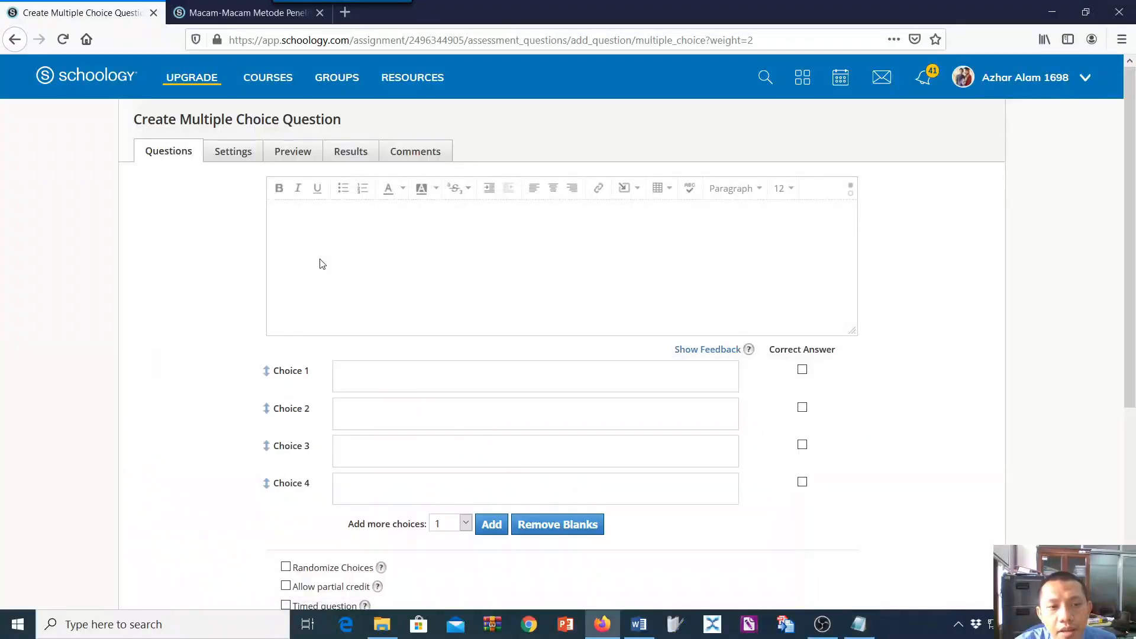
{"action": "left_click", "coordinate": [320, 261]}
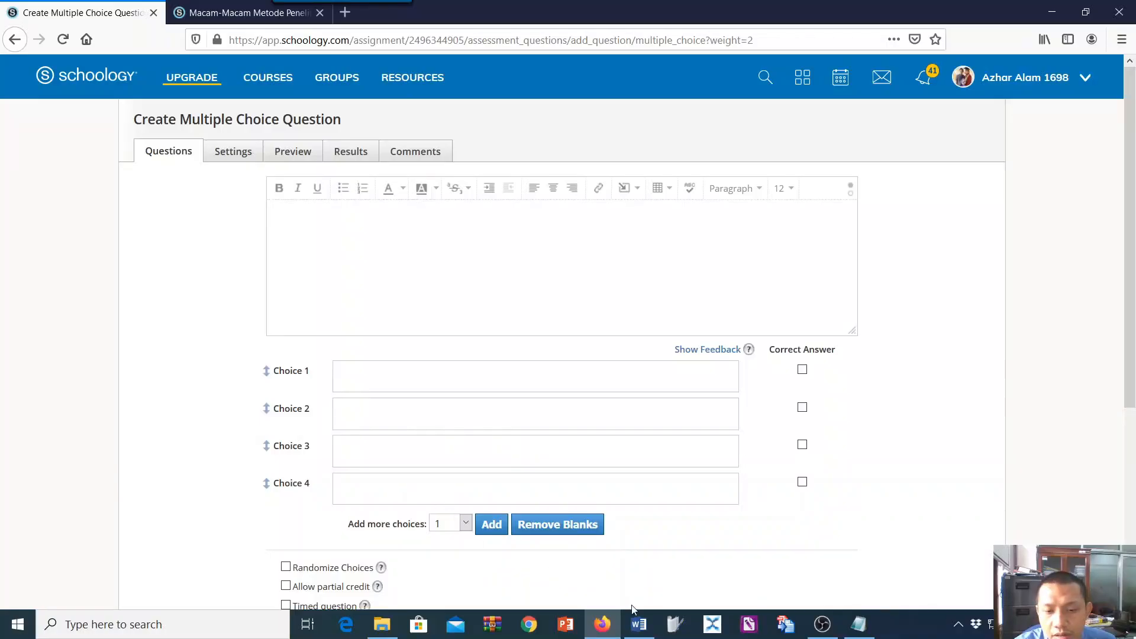
Copy the text of question 2, without its answer options, from the Word document into the Multiple Choice question's text.
{"action": "left_click", "coordinate": [638, 625]}
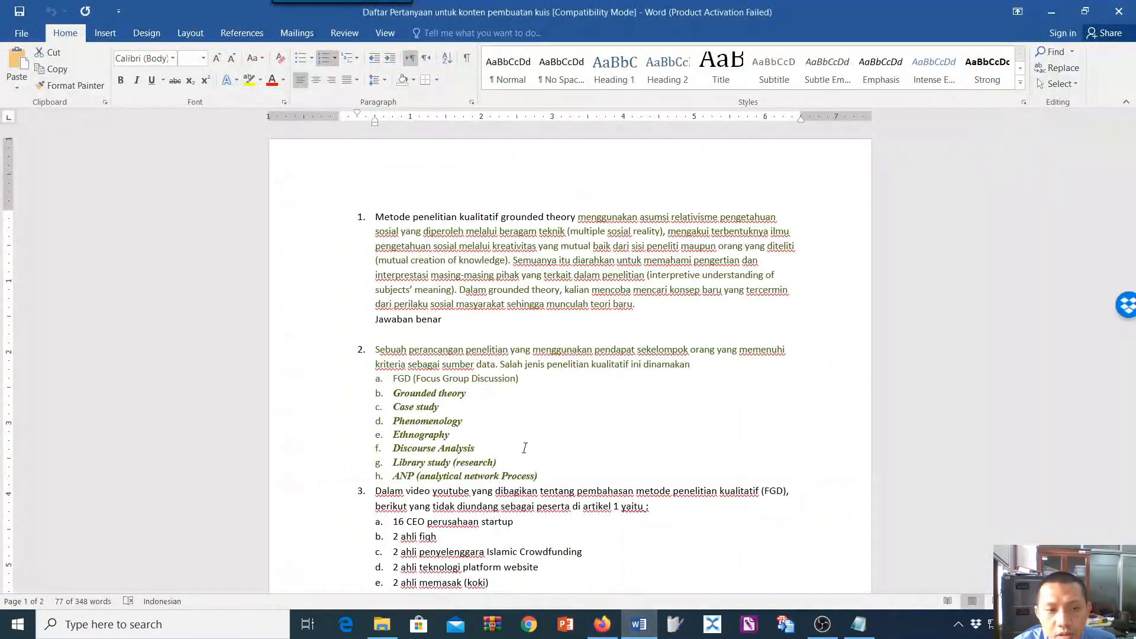
{"action": "left_click_drag", "start_coordinate": [374, 349], "coordinate": [709, 367]}
{"action": "key", "text": "ctrl+c"}
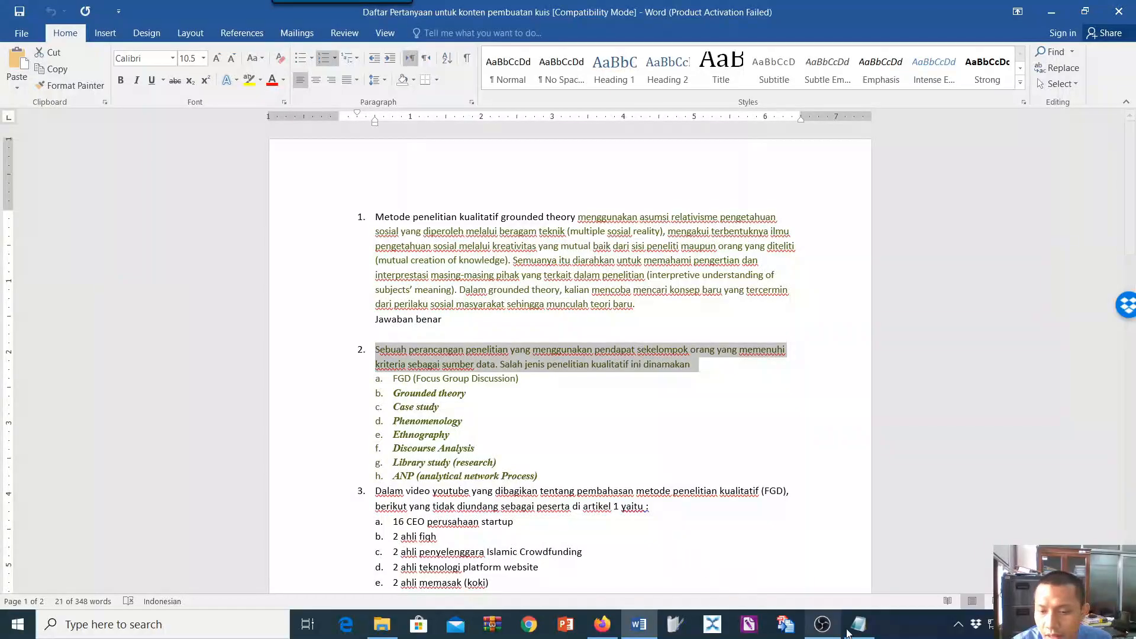
{"action": "left_click", "coordinate": [602, 625]}
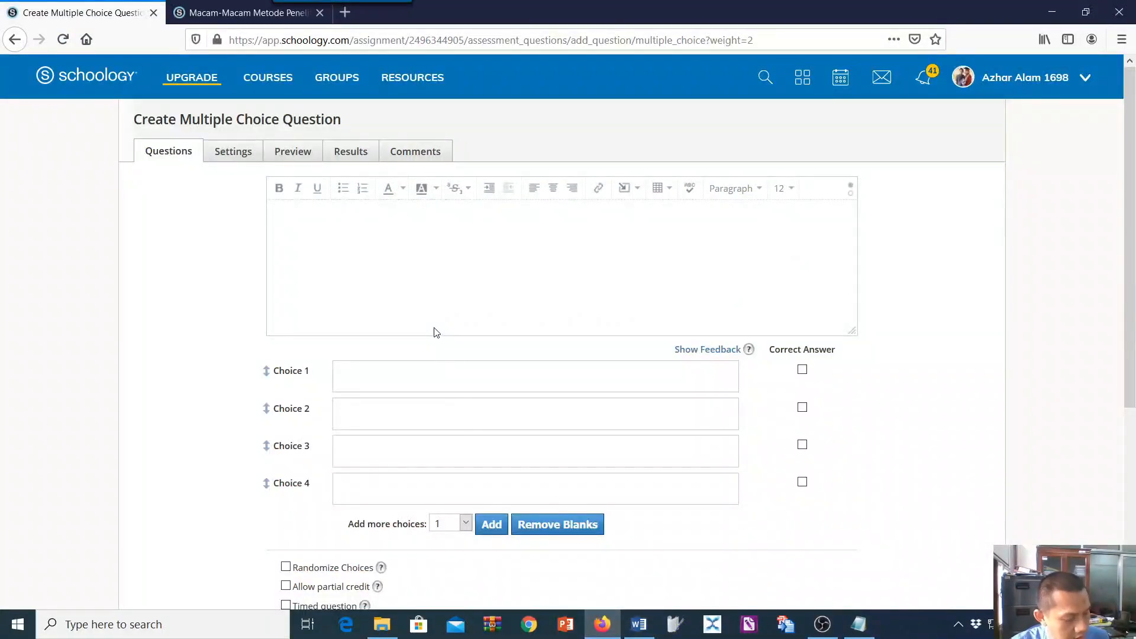
{"action": "left_click", "coordinate": [434, 331]}
{"action": "key", "text": "ctrl+v"}
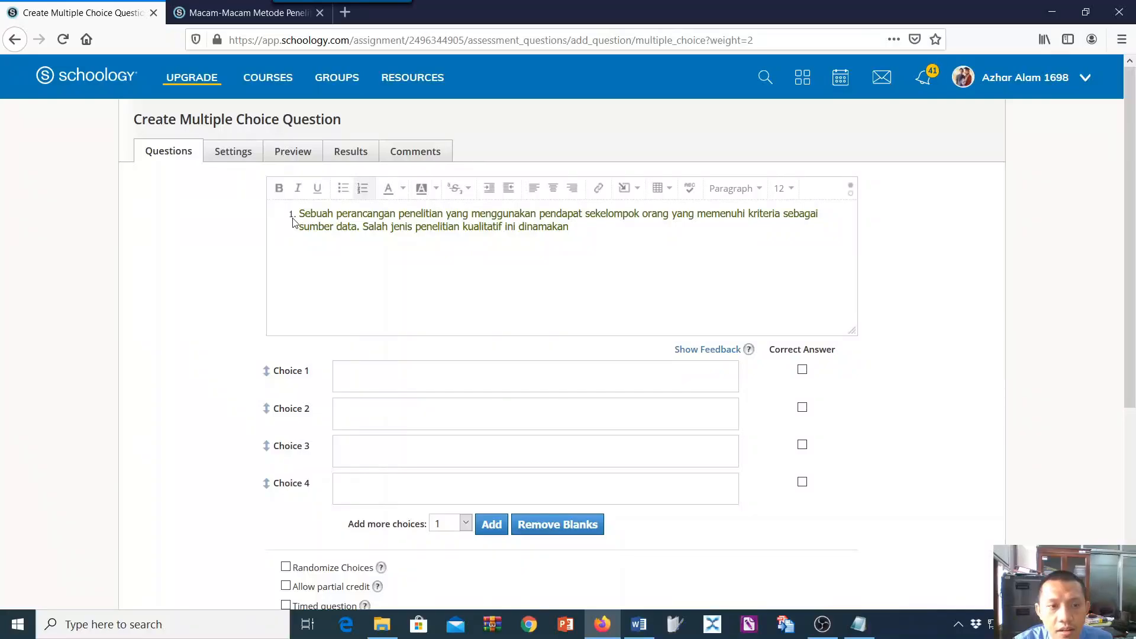
Remove the list numbering from the Multiple Choice question's text and end the sentence with "....".
{"action": "left_click_drag", "start_coordinate": [309, 211], "coordinate": [582, 251]}
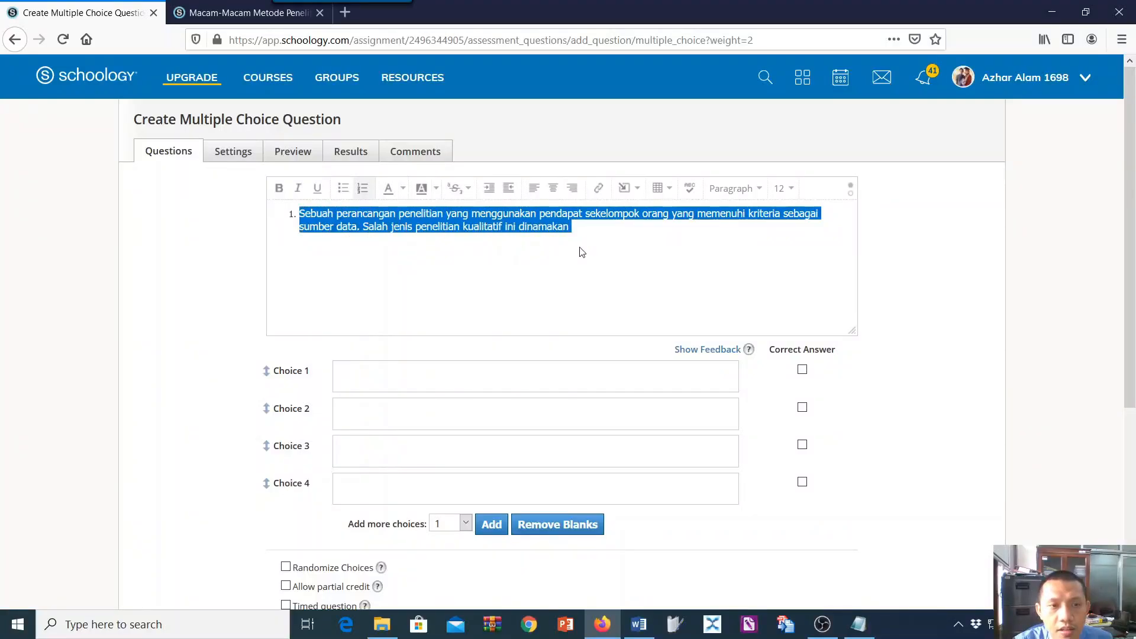
{"action": "left_click", "coordinate": [363, 188]}
{"action": "left_click", "coordinate": [421, 224]}
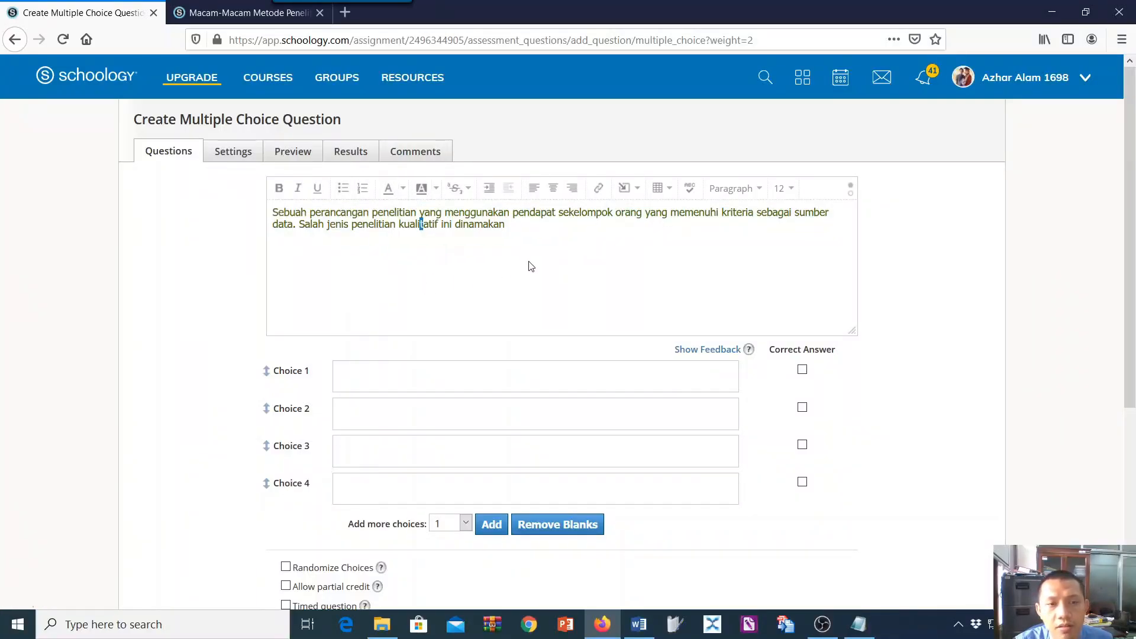
{"action": "scroll", "coordinate": [535, 235], "scroll_direction": "down", "scroll_amount": 2}
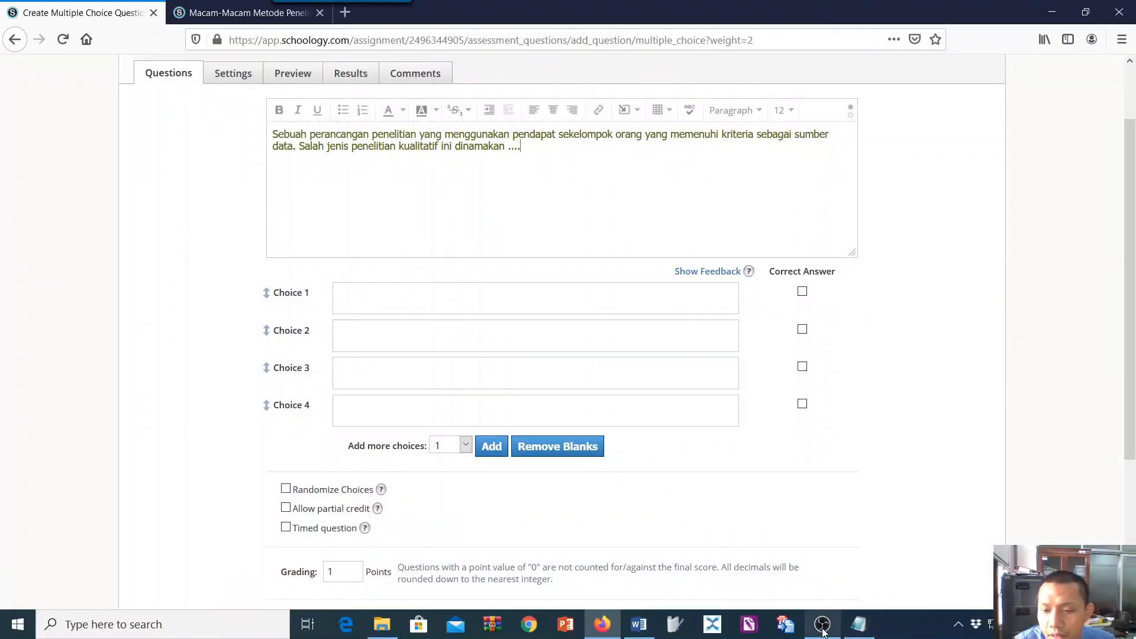
Copy all eight answer options of question 2 from the Word document into Choice 1 of the Multiple Choice question.
{"action": "left_click", "coordinate": [643, 631]}
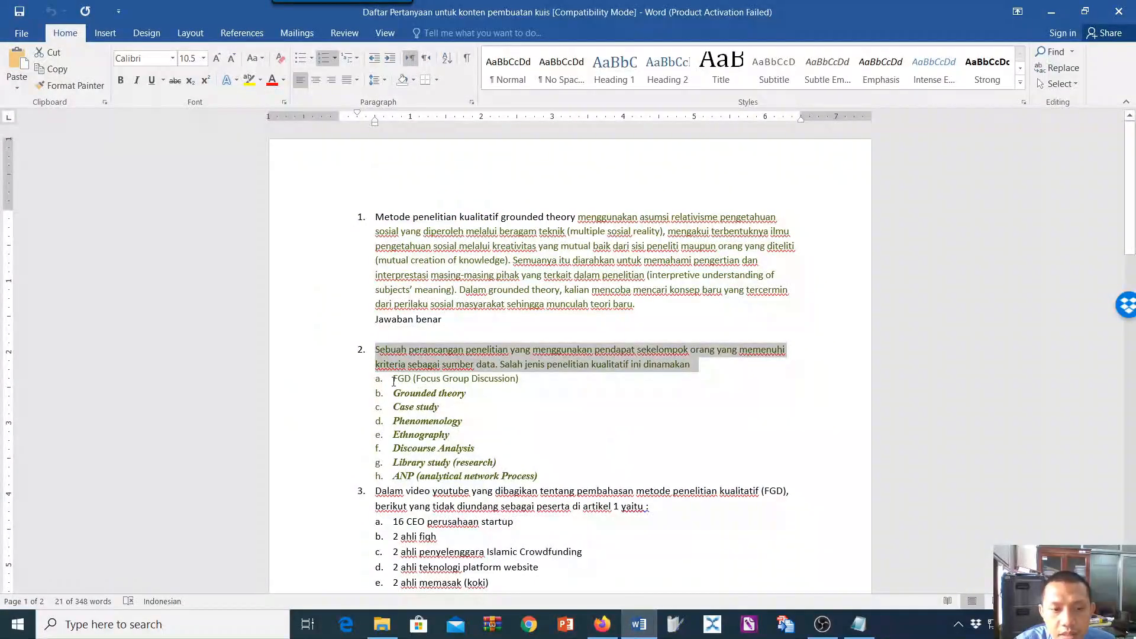
{"action": "left_click_drag", "start_coordinate": [395, 380], "coordinate": [547, 480]}
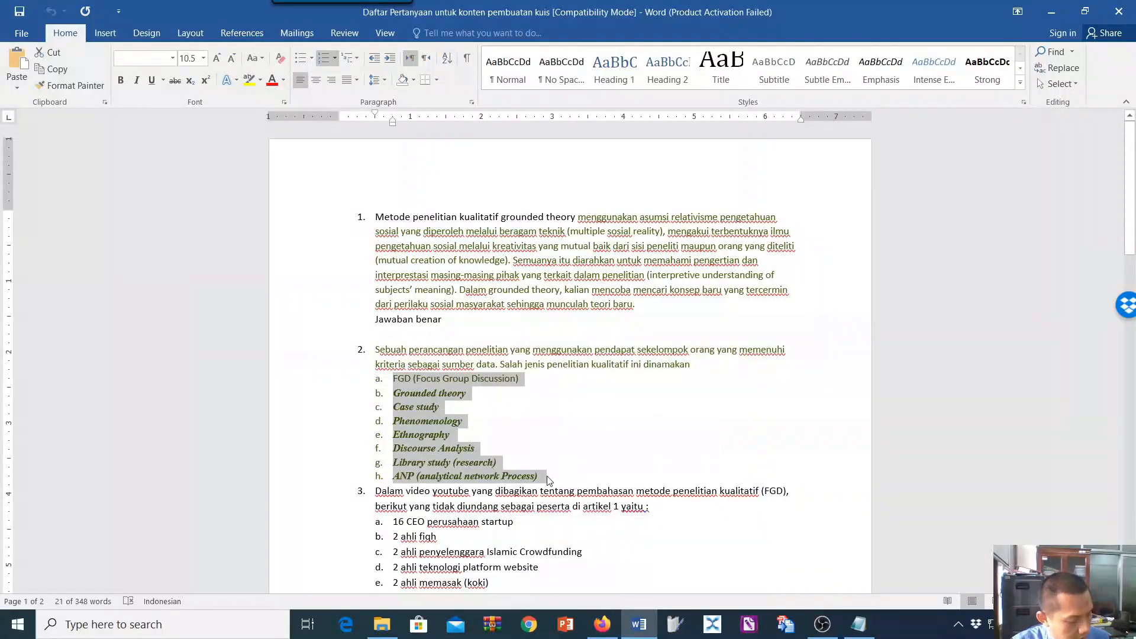
{"action": "left_click", "coordinate": [603, 624]}
{"action": "left_click", "coordinate": [368, 287]}
{"action": "type", "text": "a. FGD (Focus Group Discussion) b. Grounded theory c. Case study d. Phenomenology e. Ethnography f. Discourse Analysis g. Library study (research) h. ANP (analytical network Process)"}
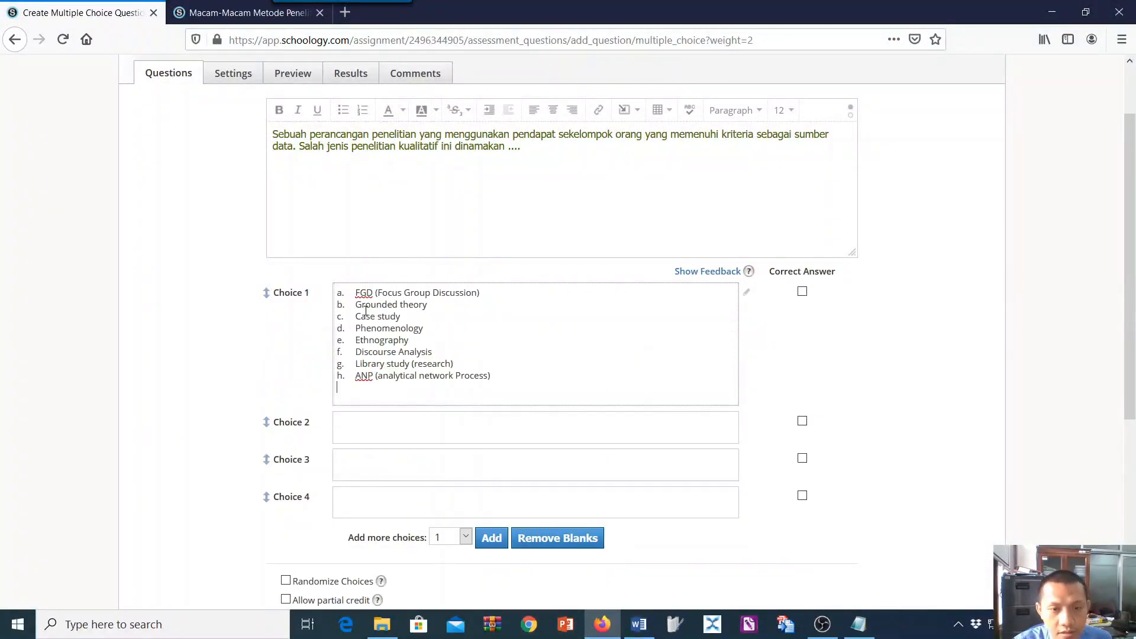
Remove options b to h from Choice 1 and paste the copied option list into Choice 2.
{"action": "left_click_drag", "start_coordinate": [336, 306], "coordinate": [500, 395]}
{"action": "key", "text": "ctrl+x"}
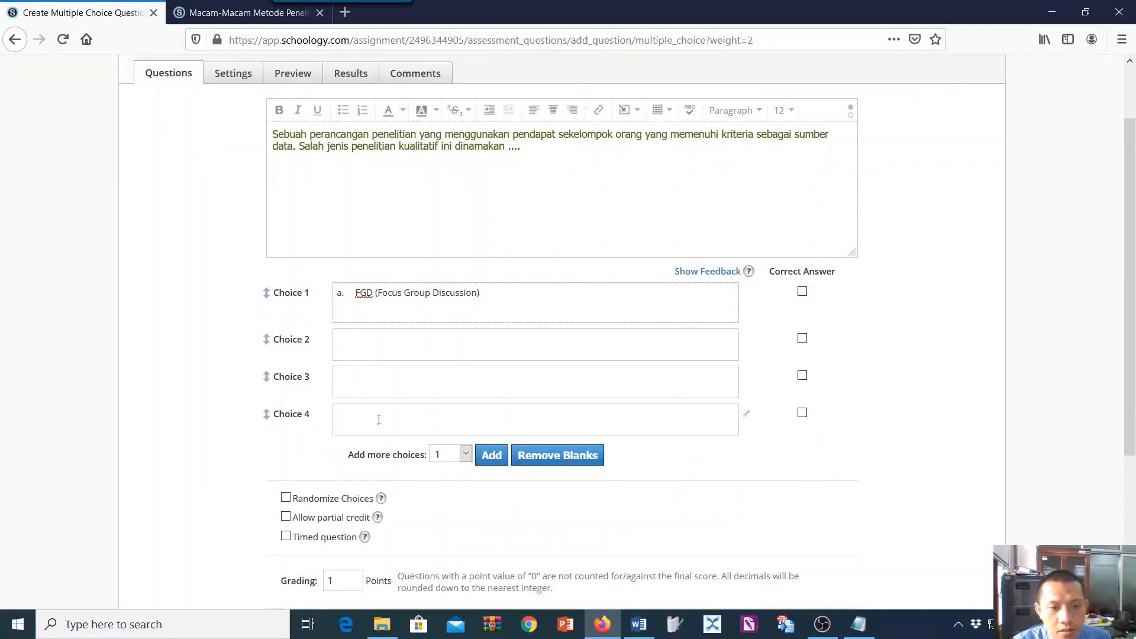
{"action": "left_click", "coordinate": [368, 355]}
{"action": "key", "text": "ctrl+v"}
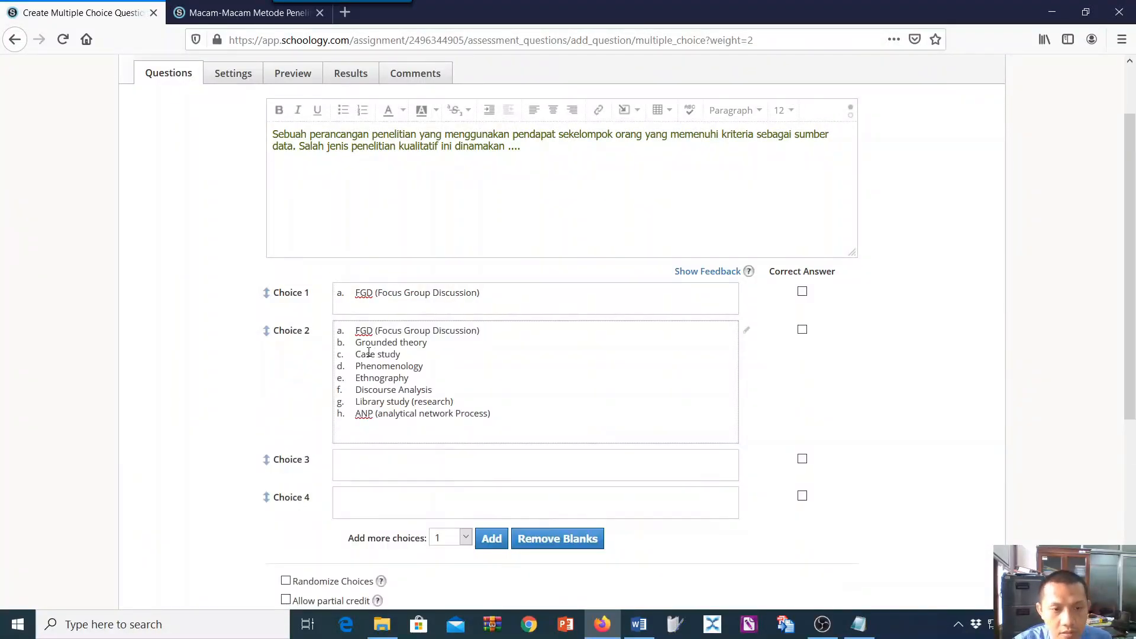
Delete the "FGD (Focus Group Discussion)" line from Choice 2 and strip the list letter before "Grounded theory".
{"action": "scroll", "coordinate": [344, 330], "scroll_direction": "up", "scroll_amount": 1}
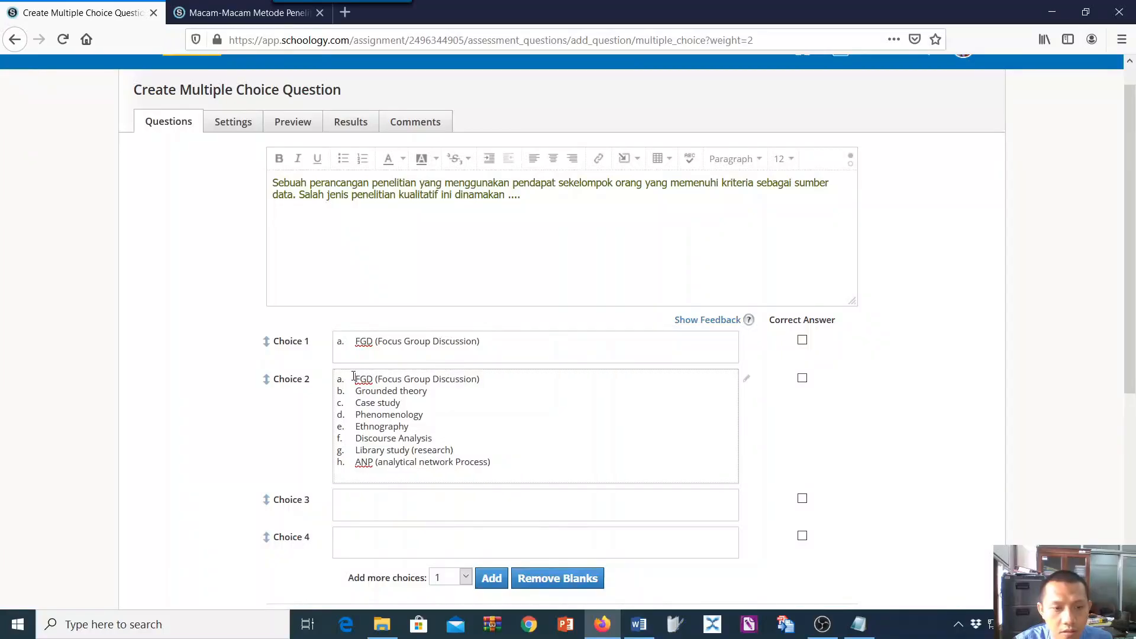
{"action": "key", "text": "BackSpace"}
{"action": "key", "text": "BackSpace"}
{"action": "key", "text": "BackSpace"}
{"action": "key", "text": "BackSpace"}
{"action": "key", "text": "BackSpace"}
{"action": "key", "text": "BackSpace"}
{"action": "key", "text": "BackSpace"}
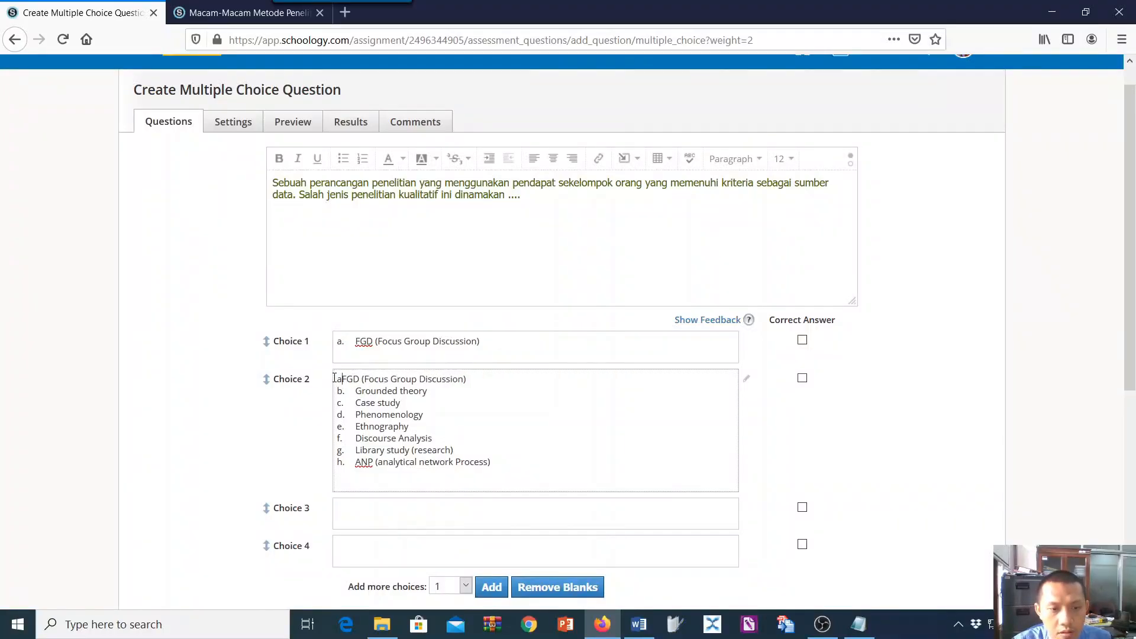
{"action": "left_click_drag", "start_coordinate": [334, 378], "coordinate": [465, 385]}
{"action": "key", "text": "BackSpace"}
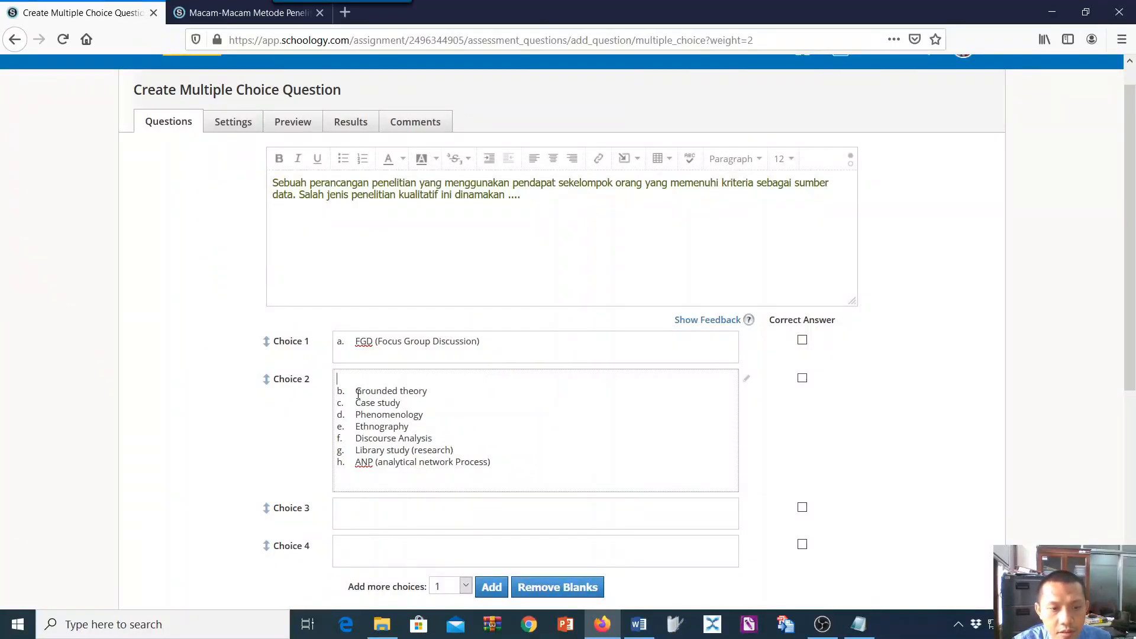
{"action": "mouse_move", "coordinate": [356, 392]}
{"action": "left_mouse_down"}
{"action": "mouse_move", "coordinate": [320, 399]}
{"action": "mouse_move", "coordinate": [336, 382]}
{"action": "left_mouse_up"}
{"action": "key", "text": "BackSpace"}
Remove the list letter from Choice 1, keeping only "FGD (Focus Group Discussion)".
{"action": "left_click", "coordinate": [356, 342]}
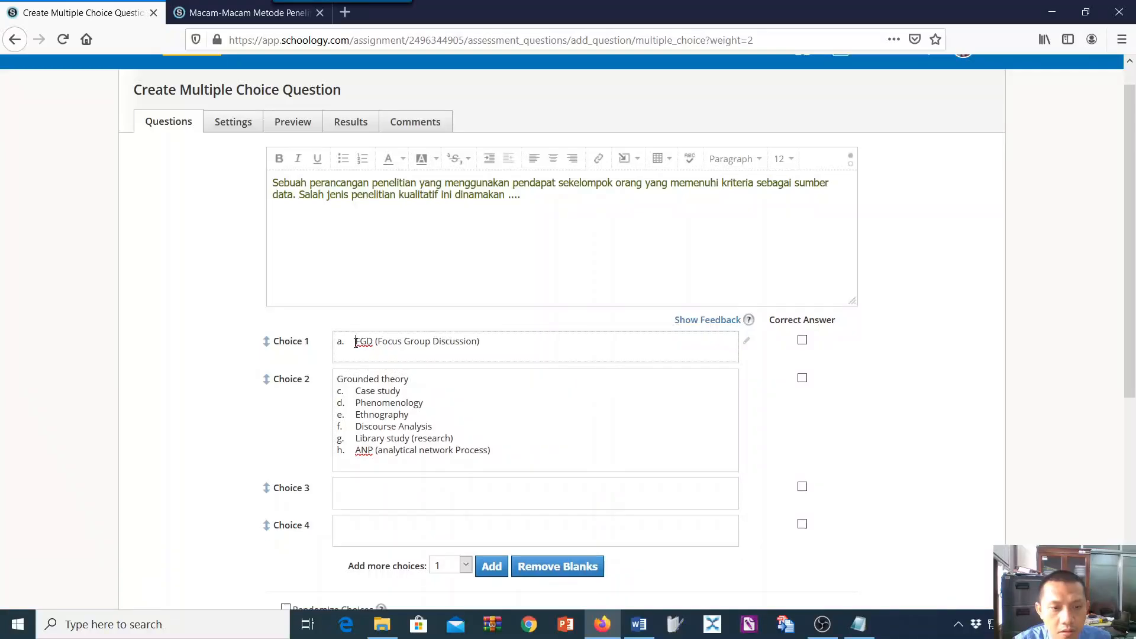
{"action": "key", "text": "shift+End"}
{"action": "key", "text": "shift+Home"}
{"action": "key", "text": "BackSpace"}
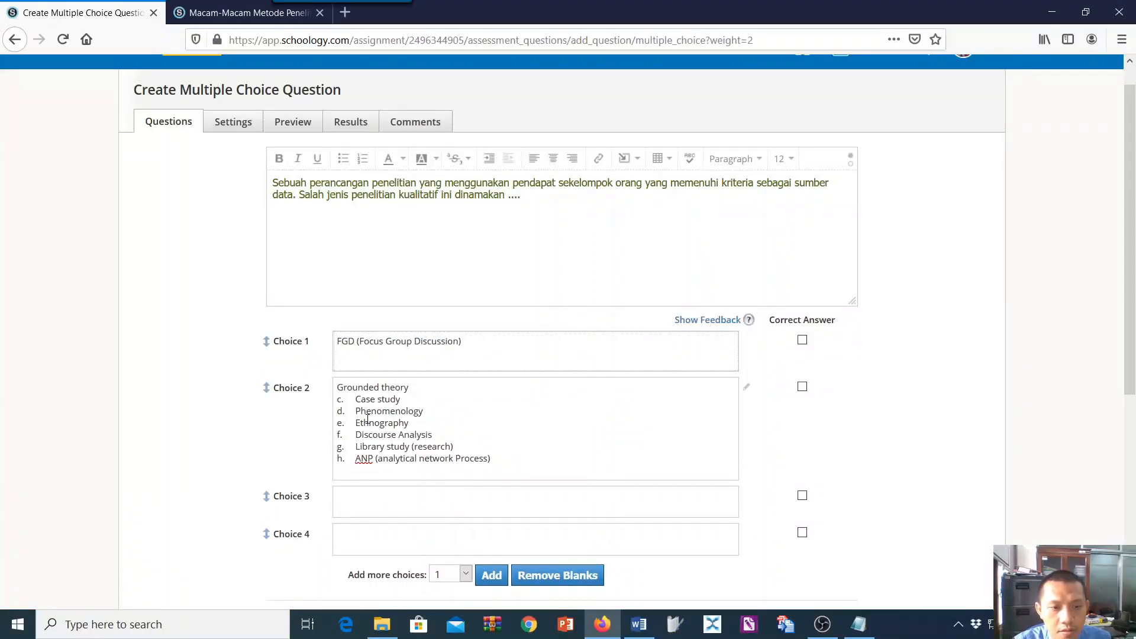
Strip the list letter before "Case study" in Choice 2 and copy that text into Choice 3.
{"action": "mouse_move", "coordinate": [356, 399]}
{"action": "left_mouse_down"}
{"action": "mouse_move", "coordinate": [409, 415]}
{"action": "mouse_move", "coordinate": [376, 402]}
{"action": "left_mouse_up"}
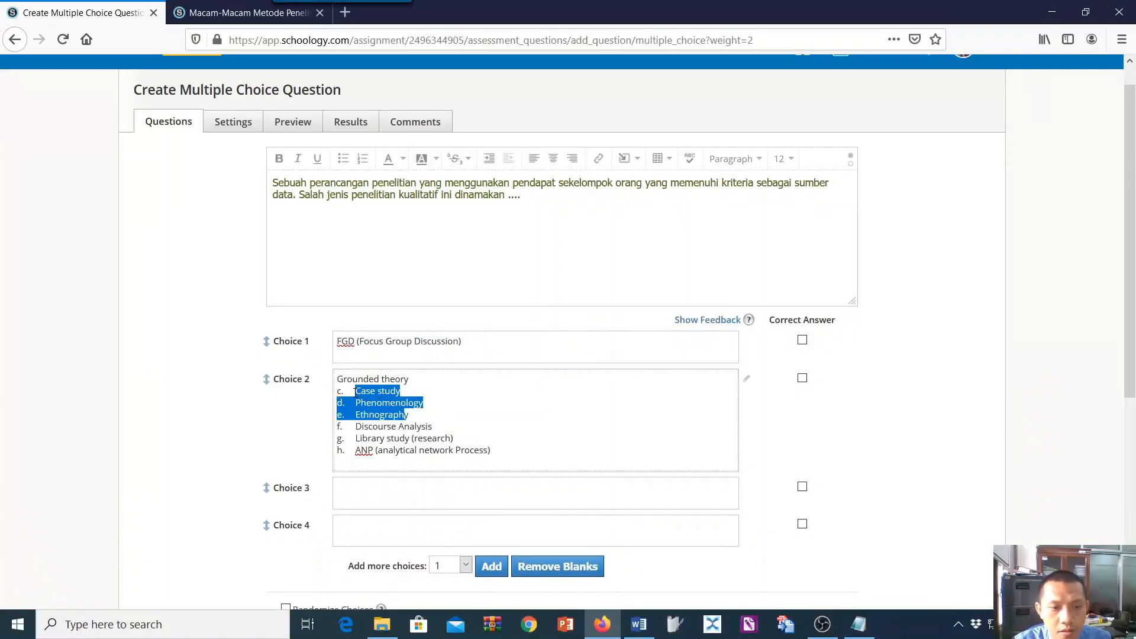
{"action": "left_click", "coordinate": [356, 392]}
{"action": "key", "text": "BackSpace"}
{"action": "key", "text": "BackSpace"}
{"action": "key", "text": "BackSpace"}
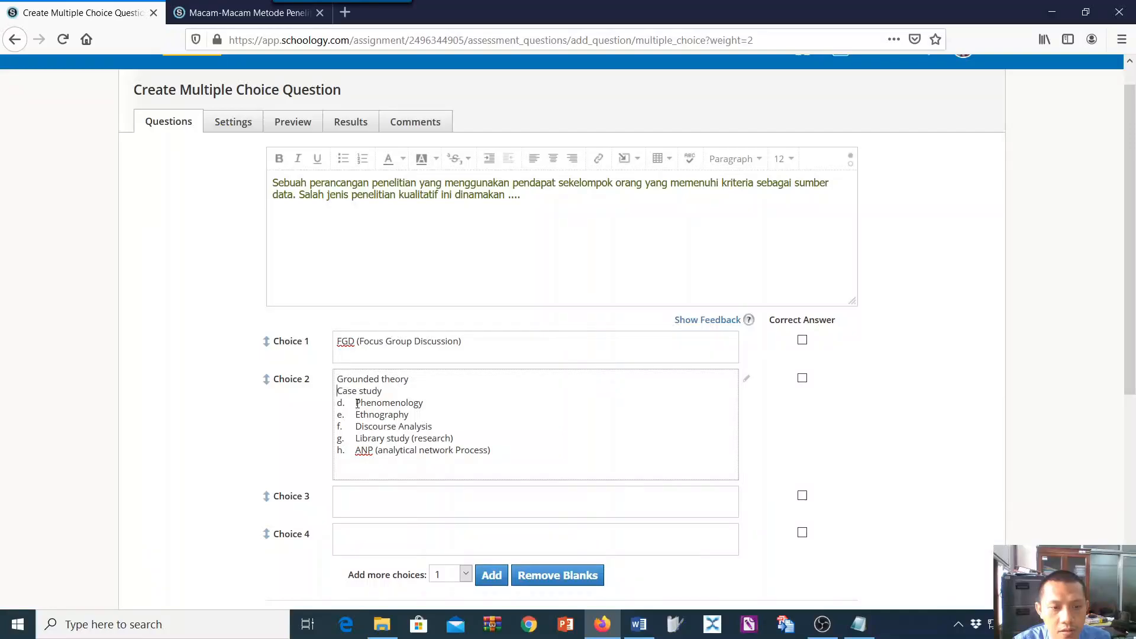
{"action": "left_click_drag", "start_coordinate": [339, 391], "coordinate": [383, 391]}
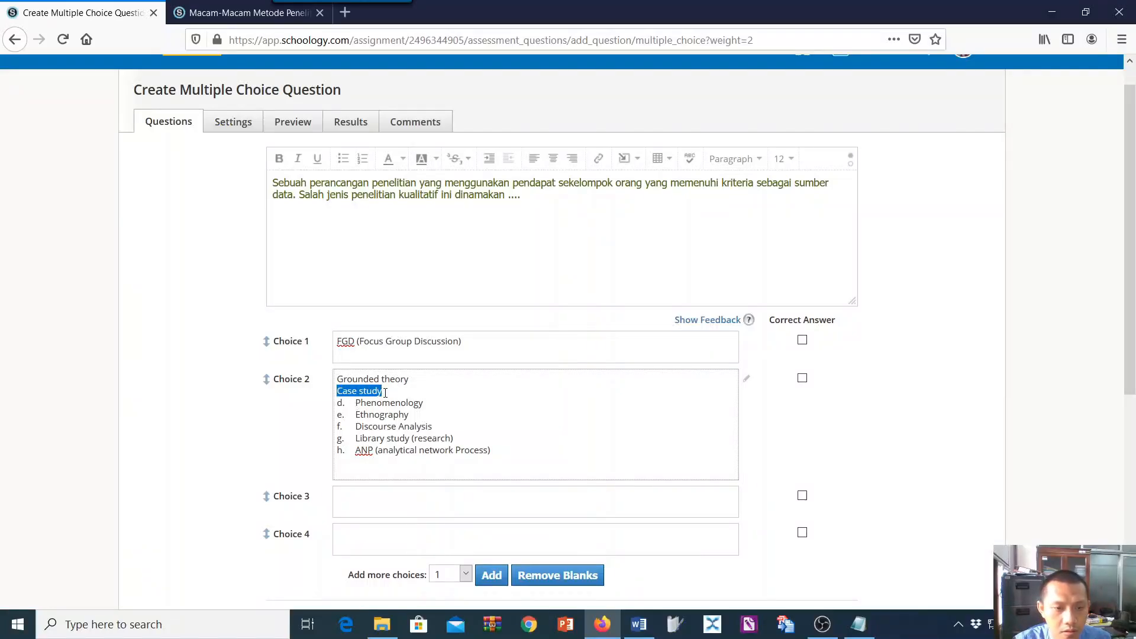
{"action": "left_click", "coordinate": [365, 496]}
{"action": "key", "text": "ctrl+v"}
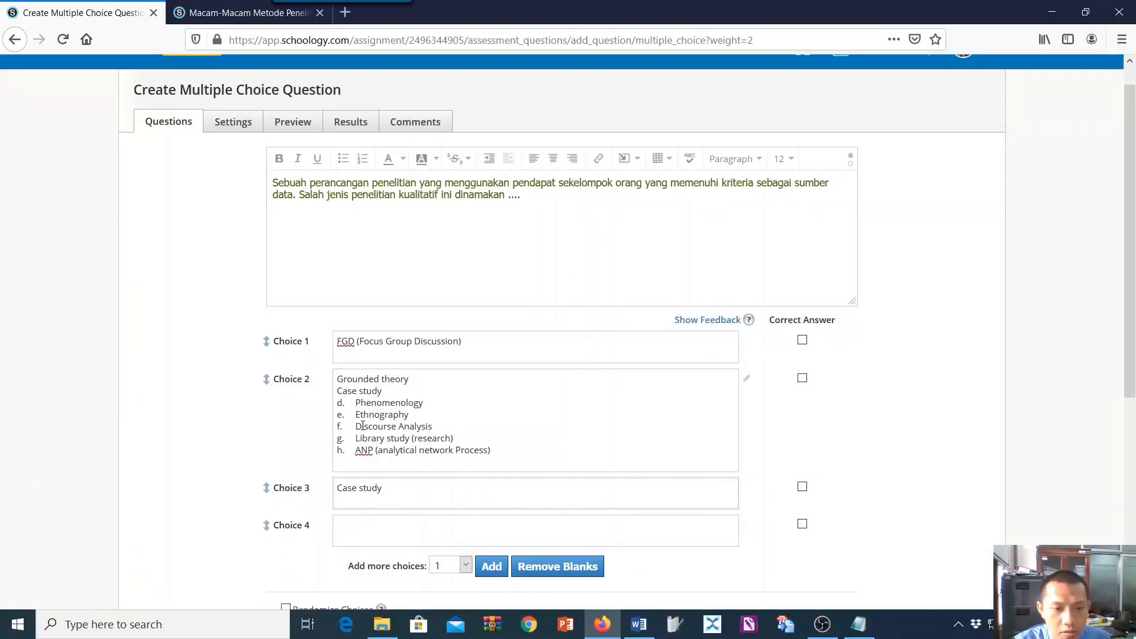
Copy "Phenomenology" from the list in Choice 2 into Choice 4.
{"action": "left_click_drag", "start_coordinate": [355, 404], "coordinate": [438, 397]}
{"action": "key", "text": "ctrl+c"}
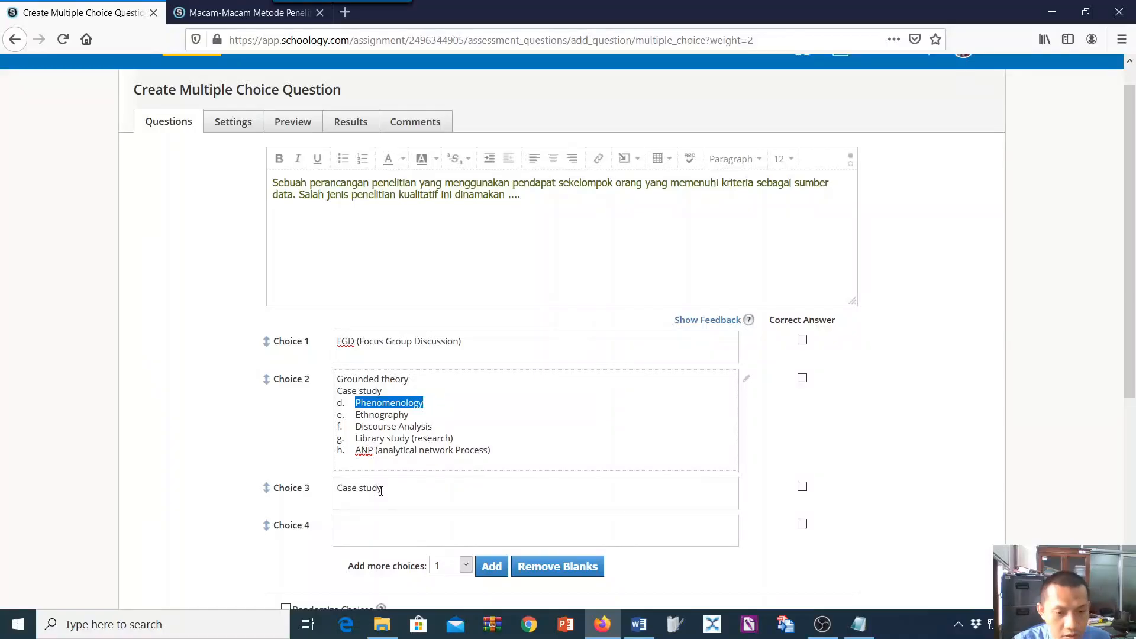
{"action": "left_click", "coordinate": [363, 527]}
{"action": "key", "text": "ctrl+v"}
Add three more answer choices to the question and copy "Ethnography" from Choice 2 into Choice 5.
{"action": "scroll", "coordinate": [629, 526], "scroll_direction": "down", "scroll_amount": 4}
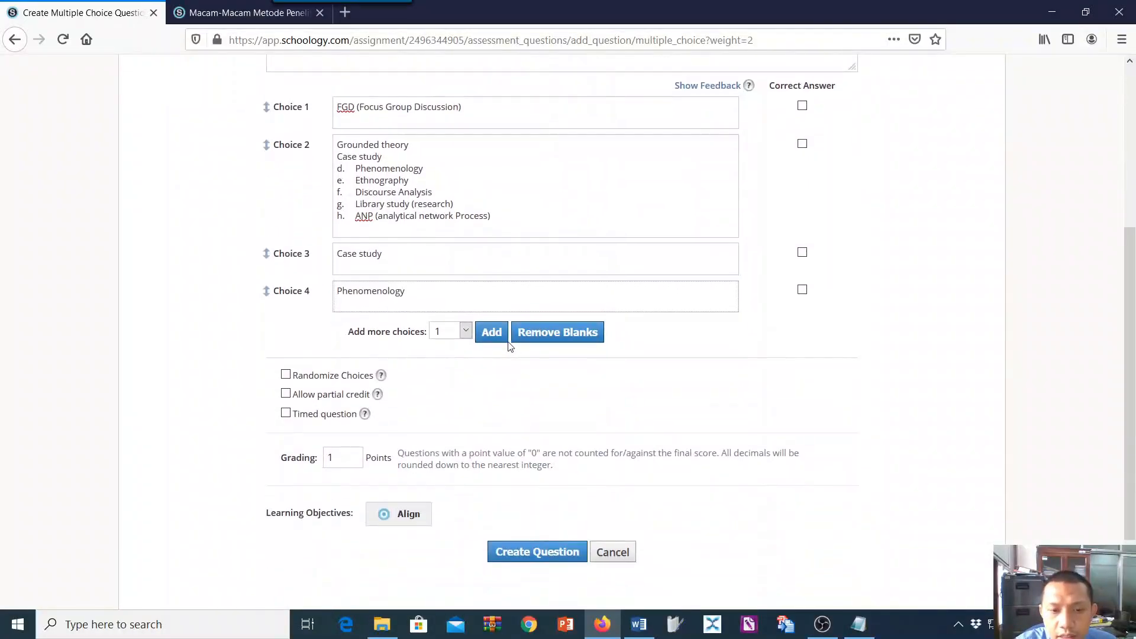
{"action": "left_click", "coordinate": [489, 335]}
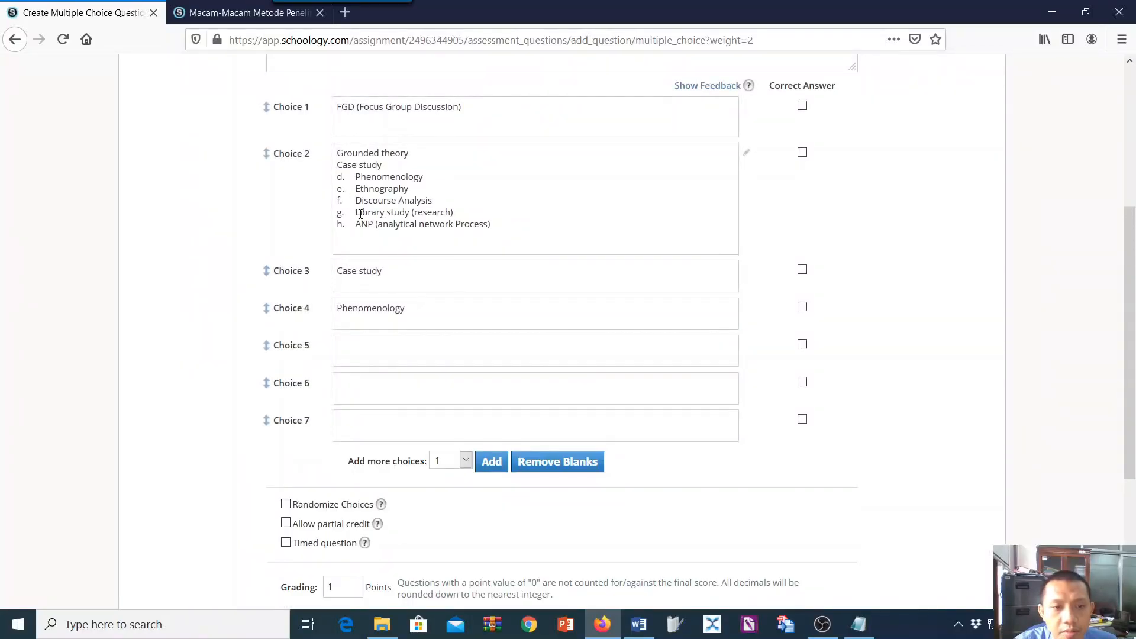
{"action": "left_click_drag", "start_coordinate": [356, 190], "coordinate": [417, 189]}
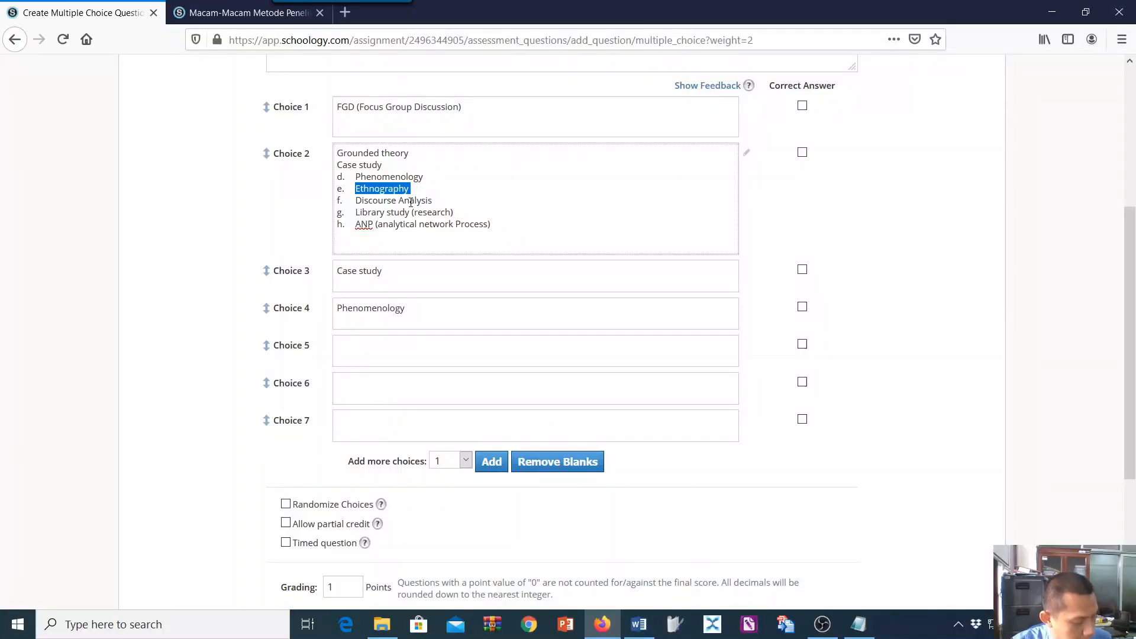
{"action": "left_click", "coordinate": [367, 341]}
{"action": "key", "text": "ctrl+v"}
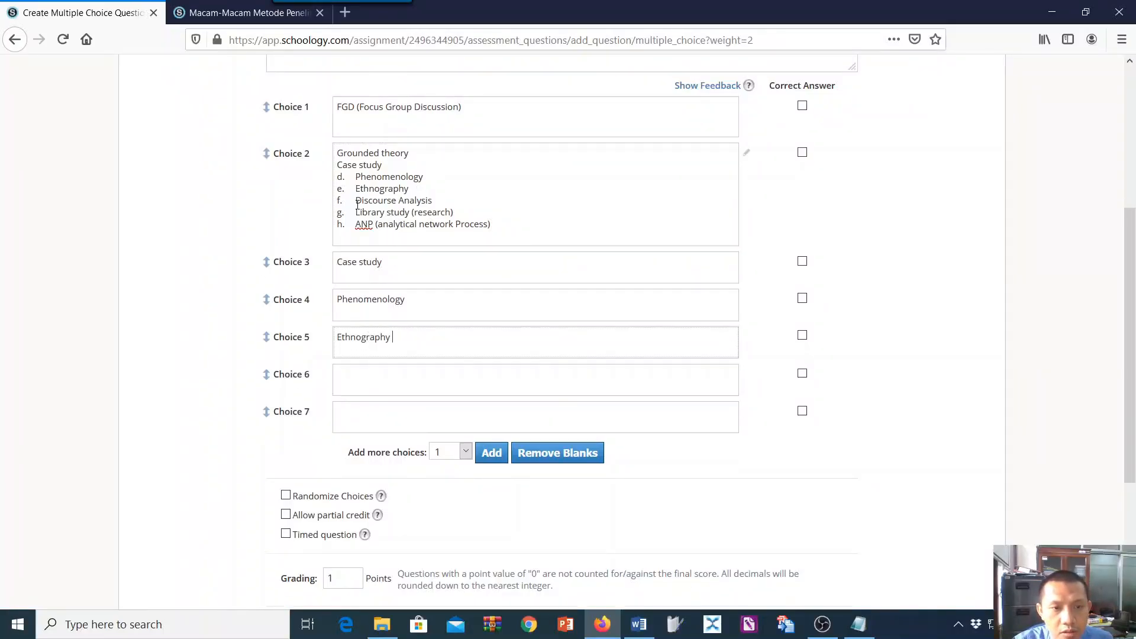
Copy "Discourse Analysis" from Choice 2 into Choice 6 and "Library study (research)" into Choice 7.
{"action": "left_click_drag", "start_coordinate": [357, 202], "coordinate": [450, 202]}
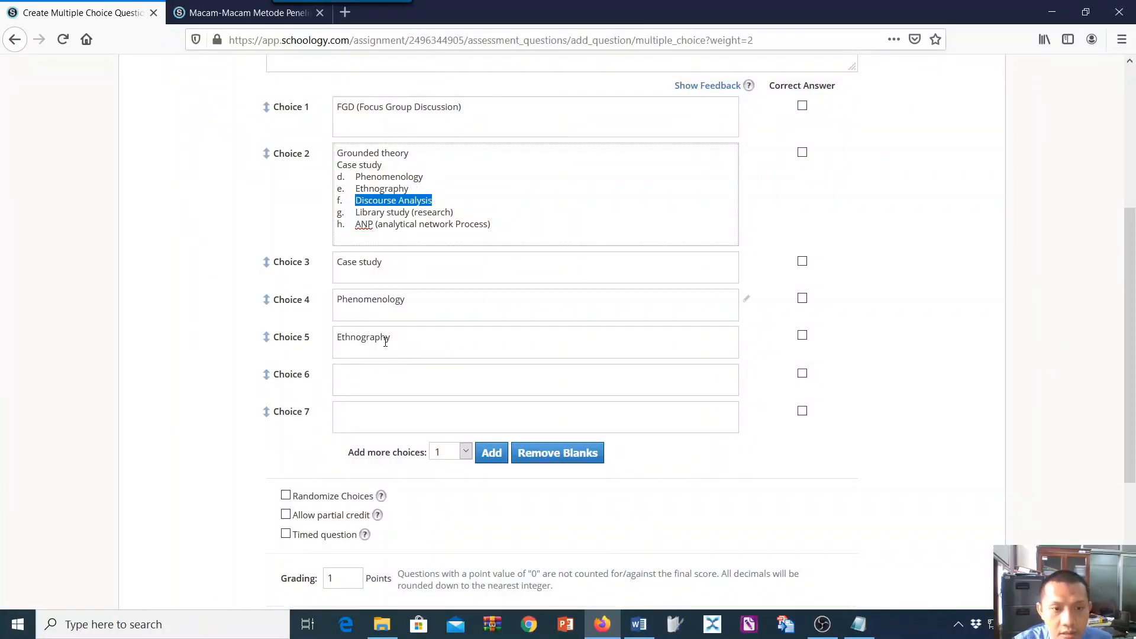
{"action": "left_click", "coordinate": [385, 381]}
{"action": "key", "text": "ctrl+v"}
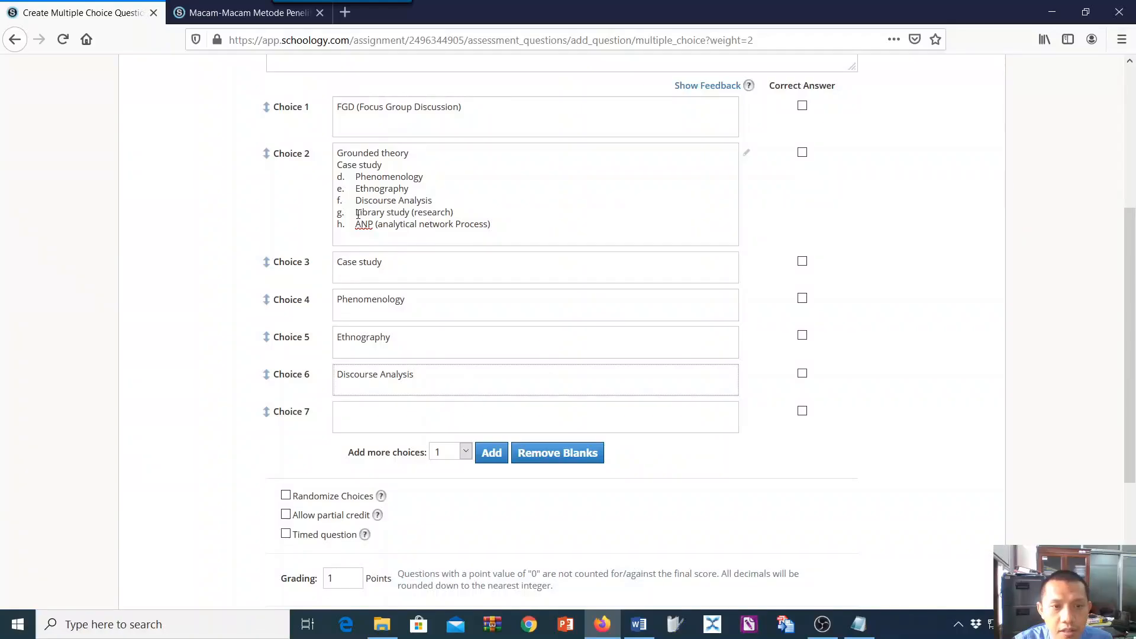
{"action": "left_click_drag", "start_coordinate": [357, 215], "coordinate": [460, 216]}
{"action": "left_click", "coordinate": [362, 416]}
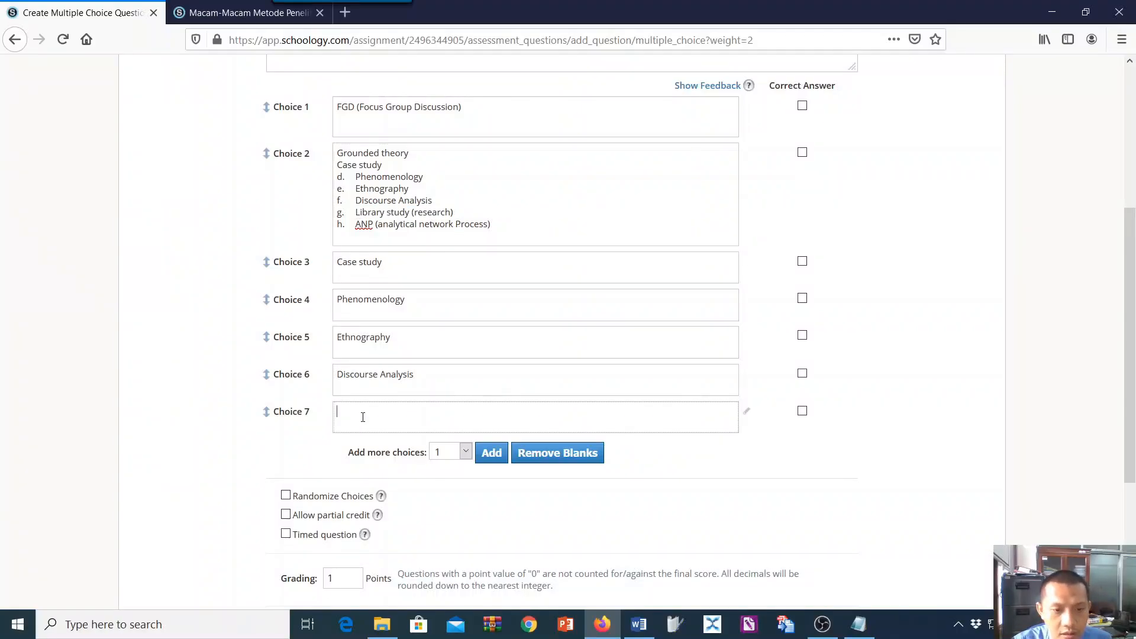
{"action": "key", "text": "ctrl+v"}
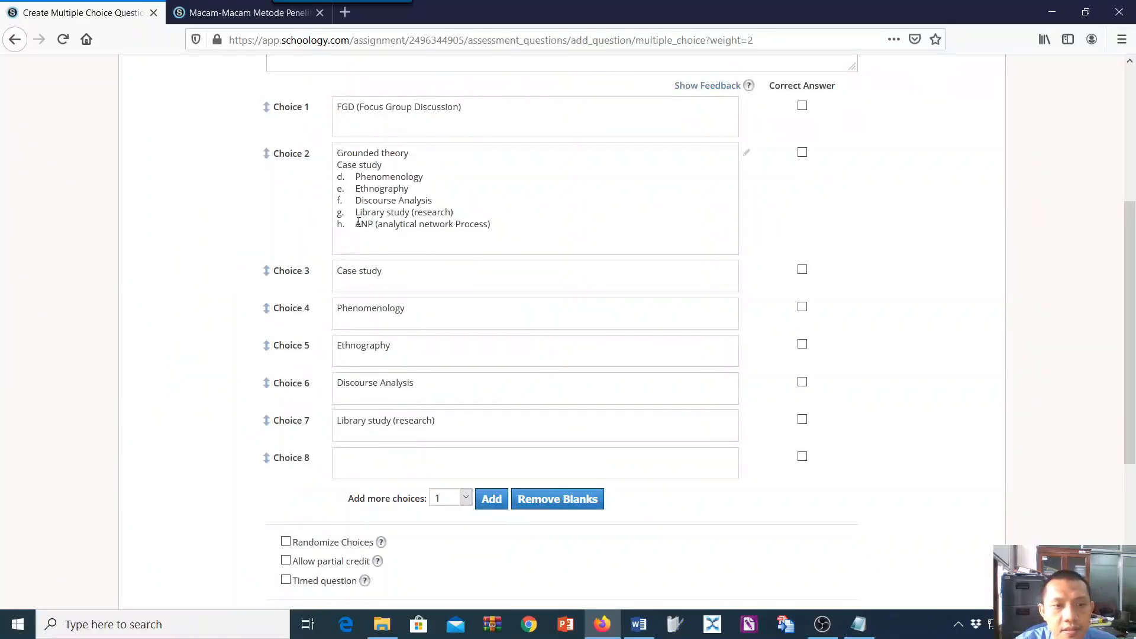
Copy "ANP (analytical network Process)" from Choice 2 into Choice 8.
{"action": "left_click_drag", "start_coordinate": [358, 224], "coordinate": [511, 255]}
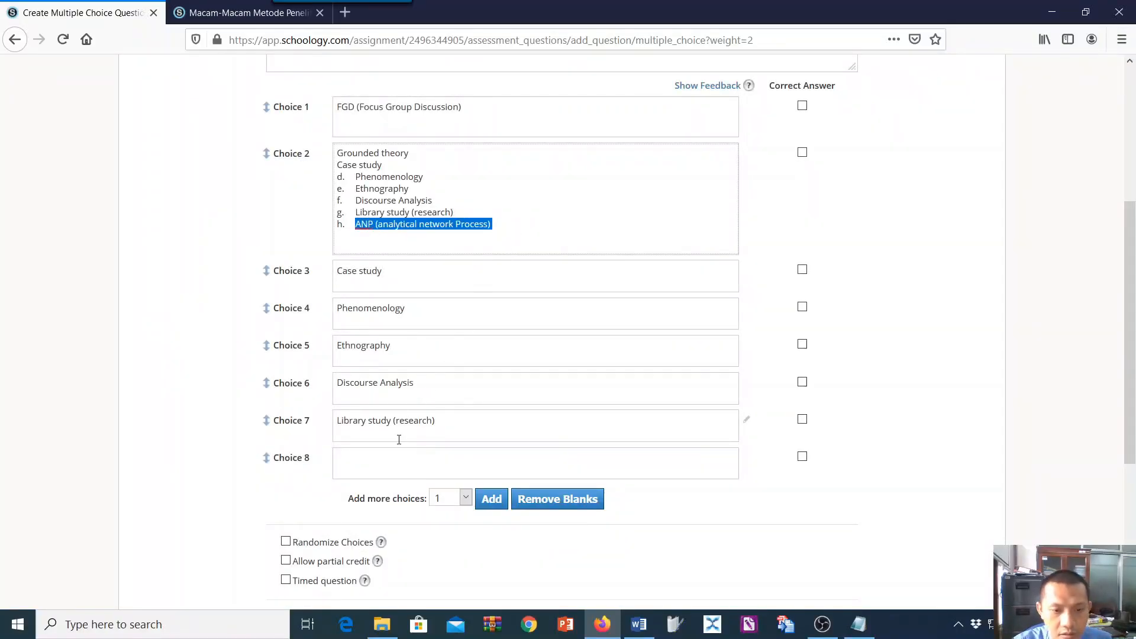
{"action": "key", "text": "ctrl+c"}
{"action": "left_click", "coordinate": [399, 464]}
{"action": "key", "text": "ctrl+v"}
Delete the leftover options and blank lines from Choice 2, keeping only "Grounded theory".
{"action": "left_click_drag", "start_coordinate": [338, 171], "coordinate": [523, 228]}
{"action": "key", "text": "BackSpace"}
{"action": "key", "text": "BackSpace"}
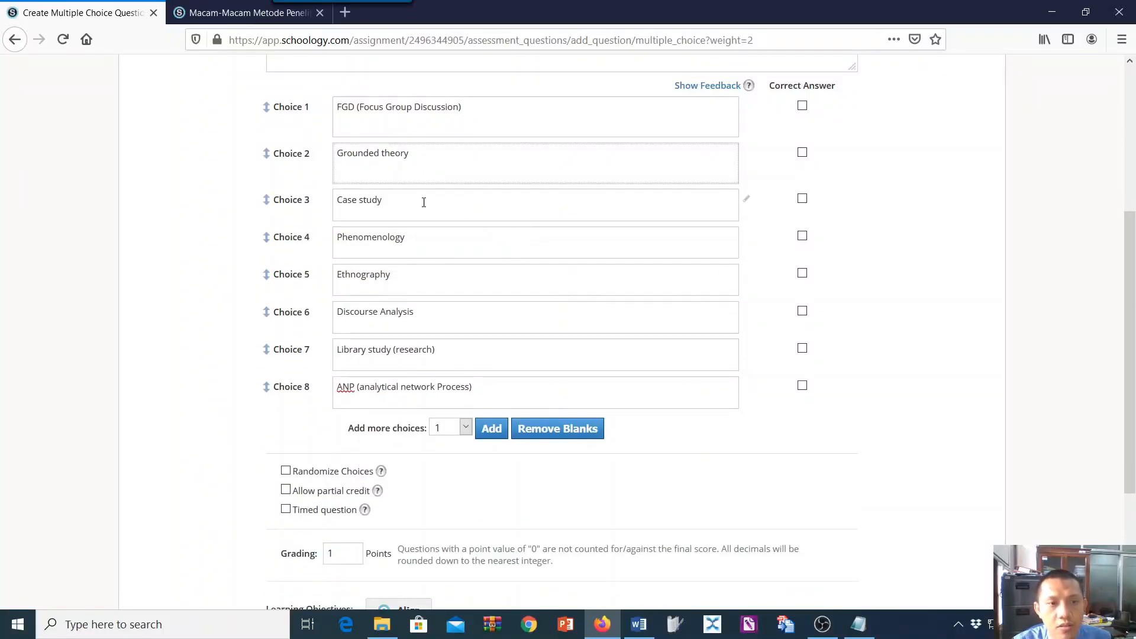
{"action": "key", "text": "BackSpace"}
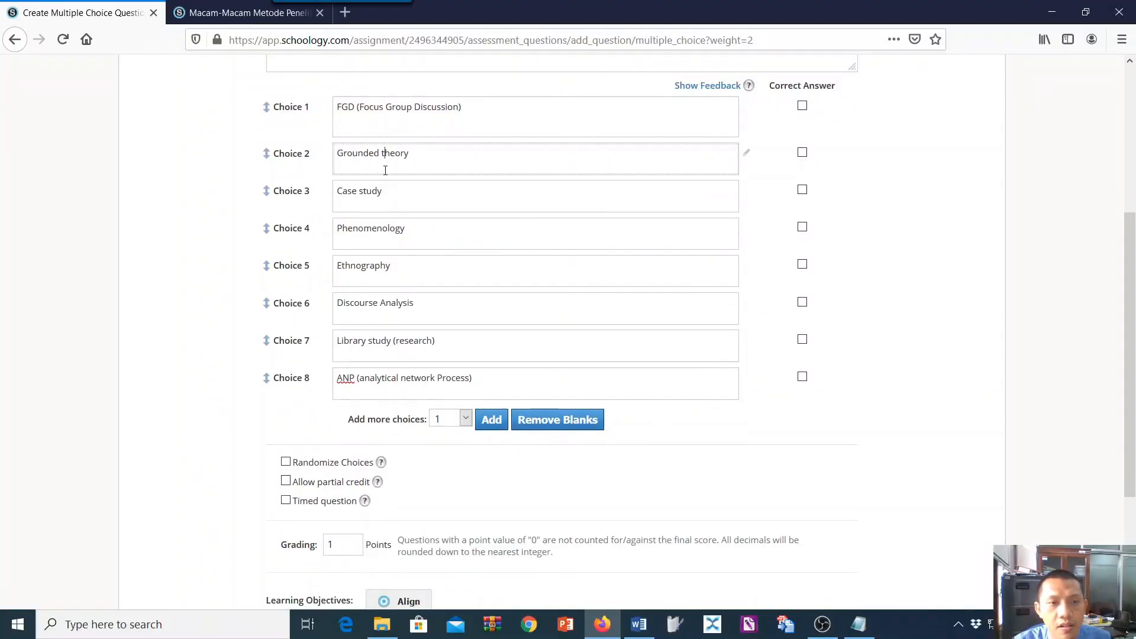
{"action": "double_click", "coordinate": [342, 165]}
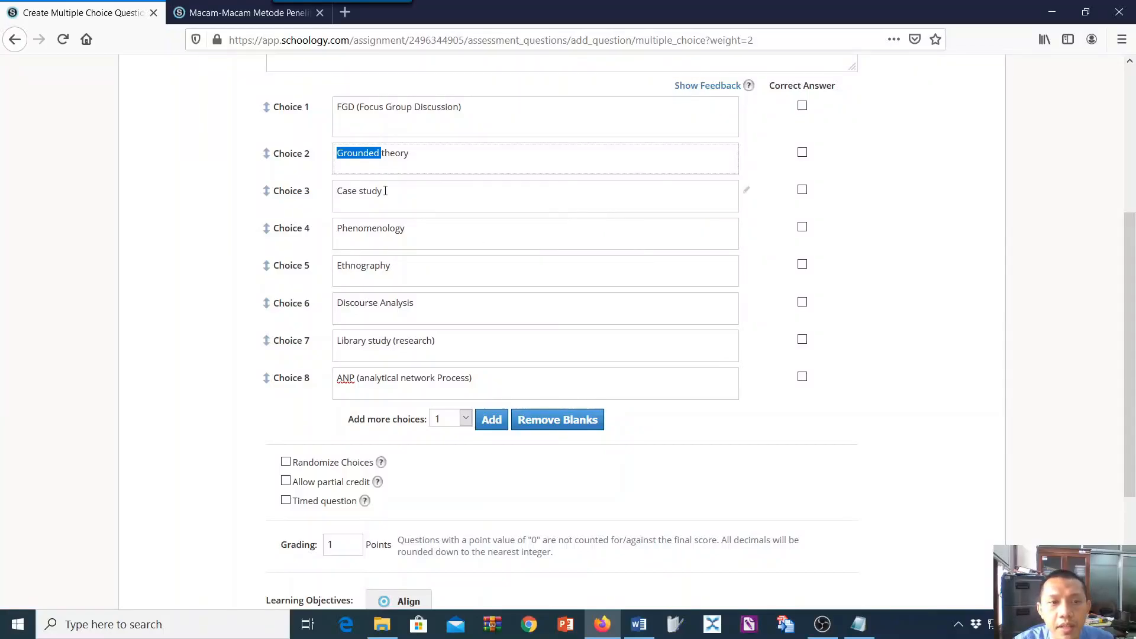
{"action": "left_click", "coordinate": [349, 171]}
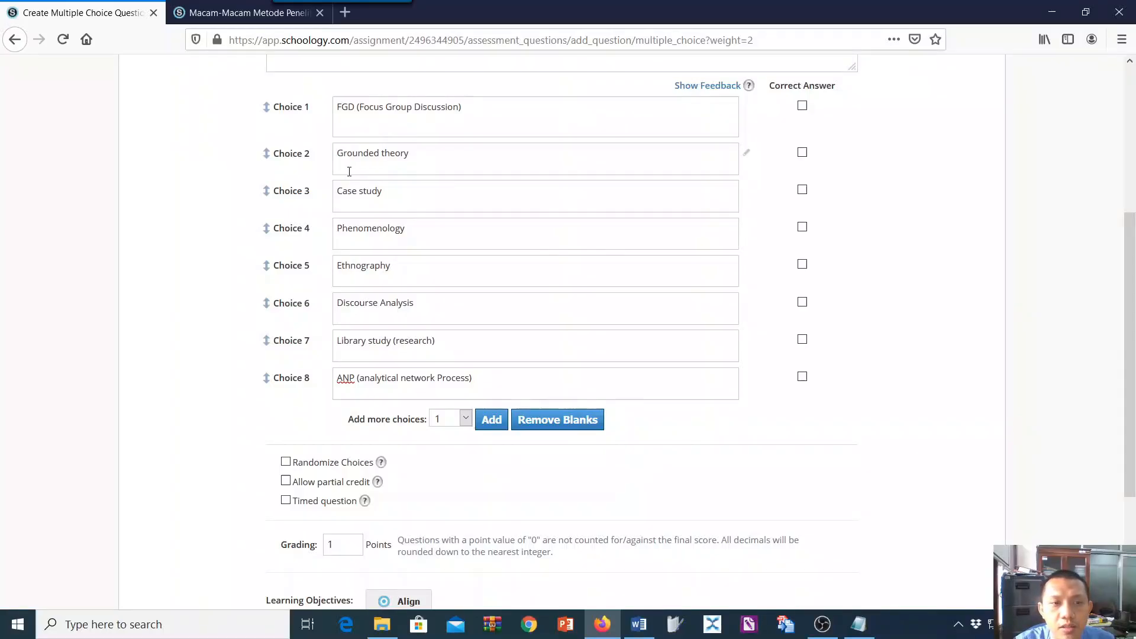
Mark Choice 1, FGD (Focus Group Discussion), as the correct answer and turn on Randomize Choices for the question.
{"action": "left_click", "coordinate": [802, 105]}
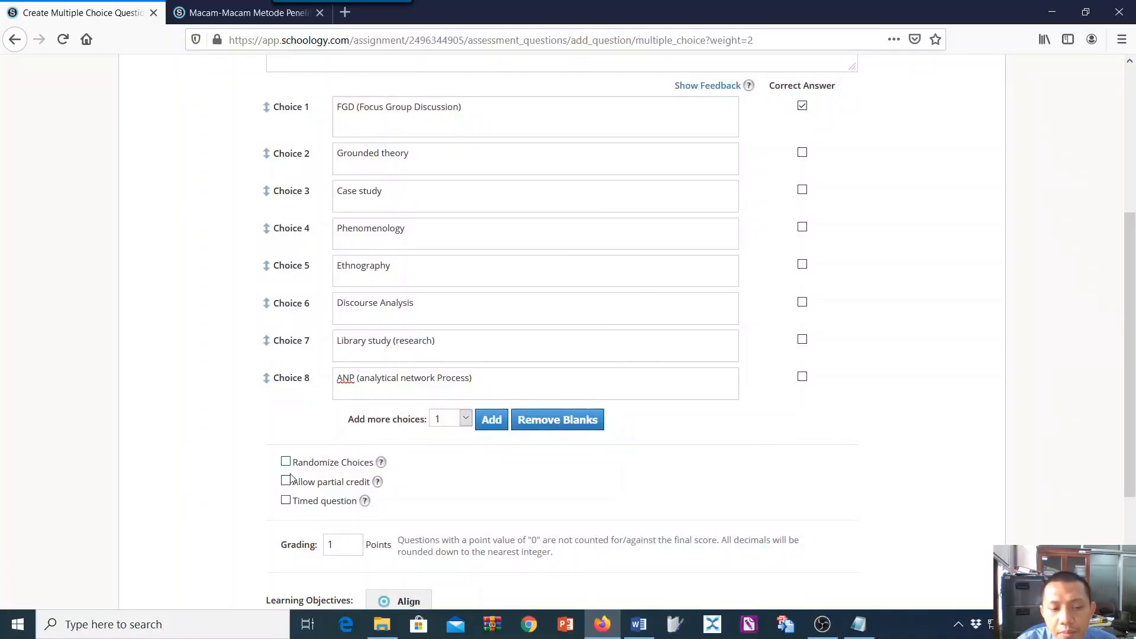
{"action": "scroll", "coordinate": [291, 480], "scroll_direction": "up", "scroll_amount": 3}
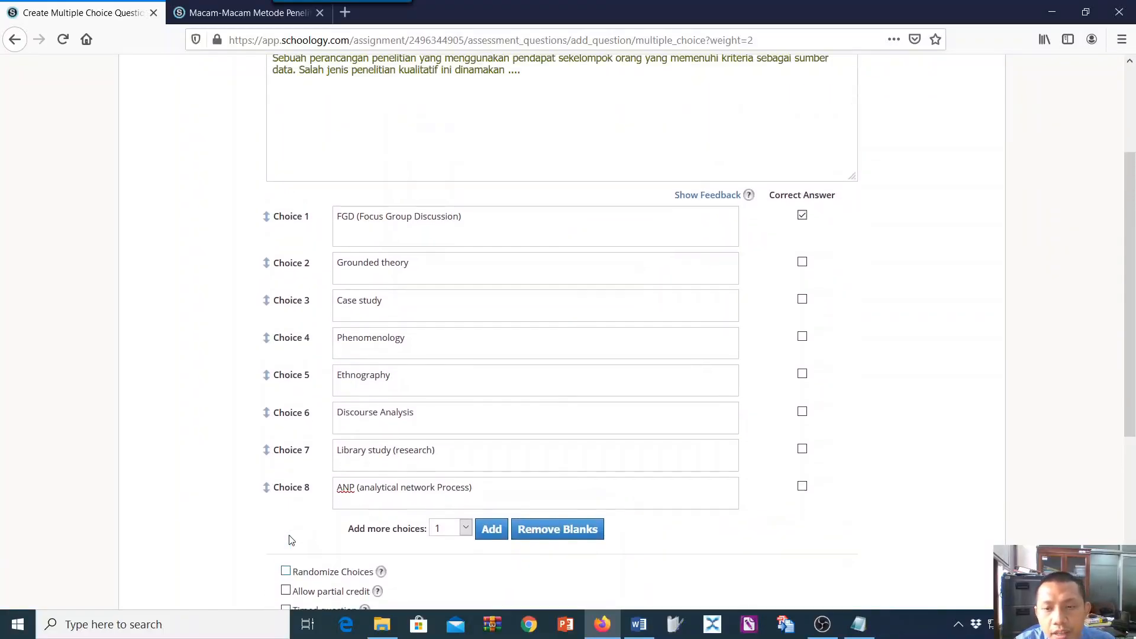
{"action": "scroll", "coordinate": [284, 540], "scroll_direction": "up", "scroll_amount": 1}
{"action": "scroll", "coordinate": [296, 521], "scroll_direction": "down", "scroll_amount": 3}
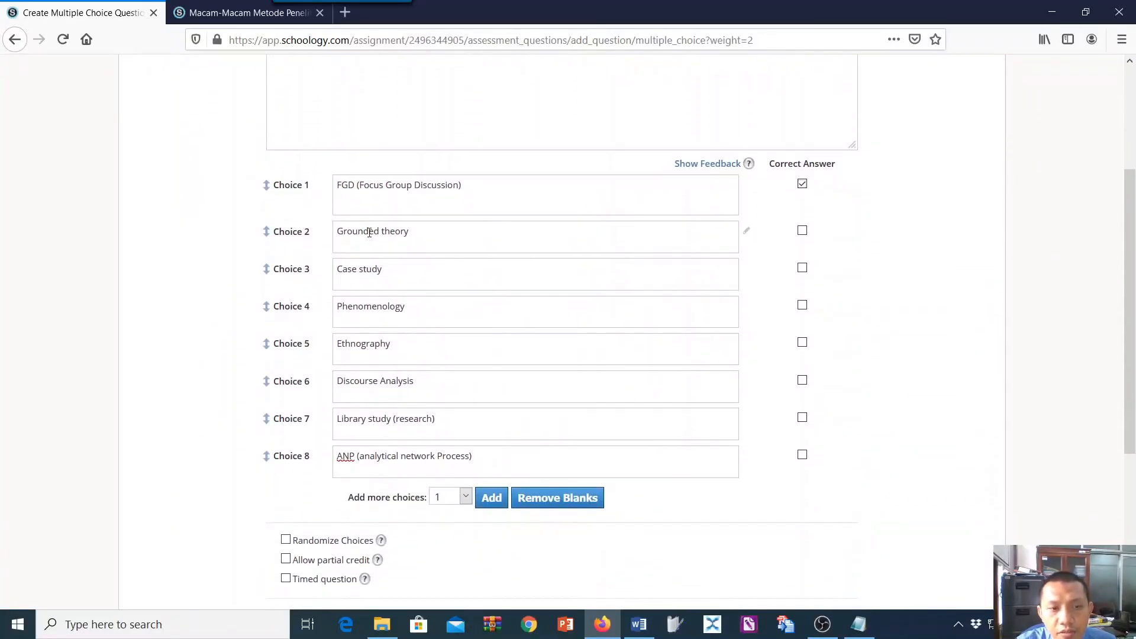
{"action": "scroll", "coordinate": [364, 201], "scroll_direction": "up", "scroll_amount": 1}
{"action": "scroll", "coordinate": [312, 533], "scroll_direction": "down", "scroll_amount": 1}
{"action": "scroll", "coordinate": [305, 545], "scroll_direction": "up", "scroll_amount": 1}
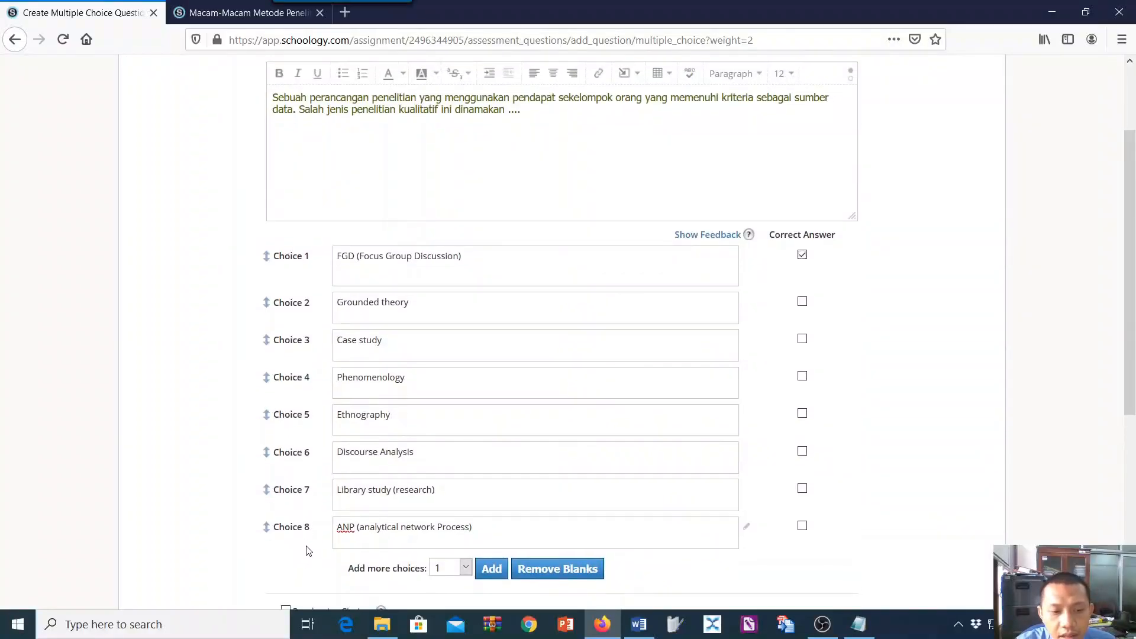
{"action": "scroll", "coordinate": [299, 503], "scroll_direction": "down", "scroll_amount": 2}
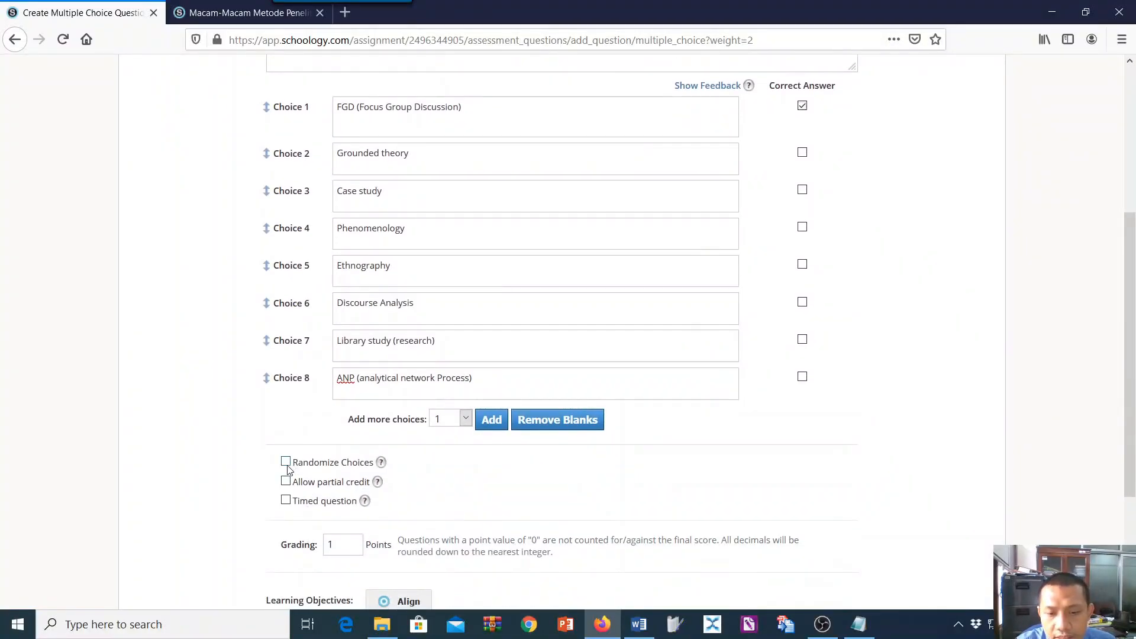
{"action": "left_click", "coordinate": [286, 463]}
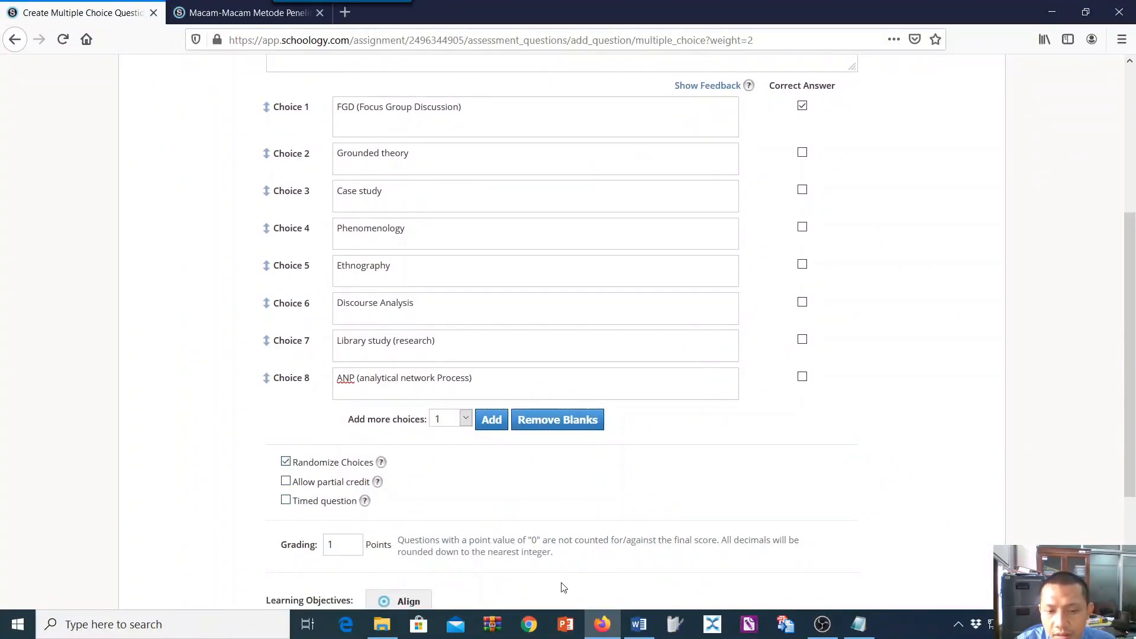
{"action": "scroll", "coordinate": [515, 492], "scroll_direction": "down", "scroll_amount": 3}
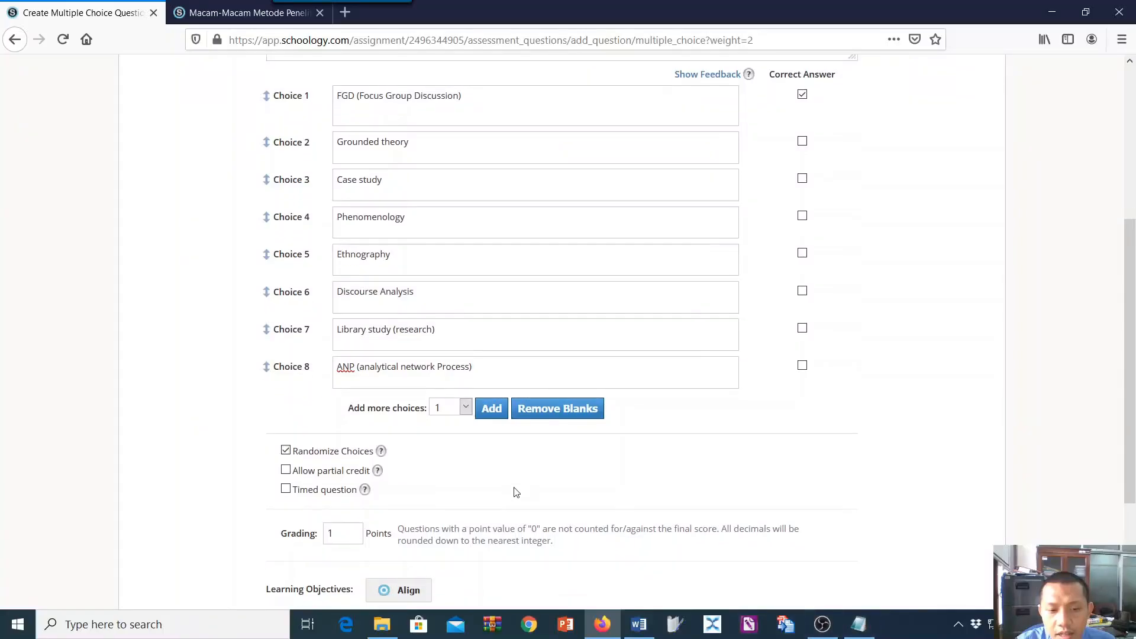
Create the multiple choice question and review the Notepad list of question types.
{"action": "left_click", "coordinate": [511, 457]}
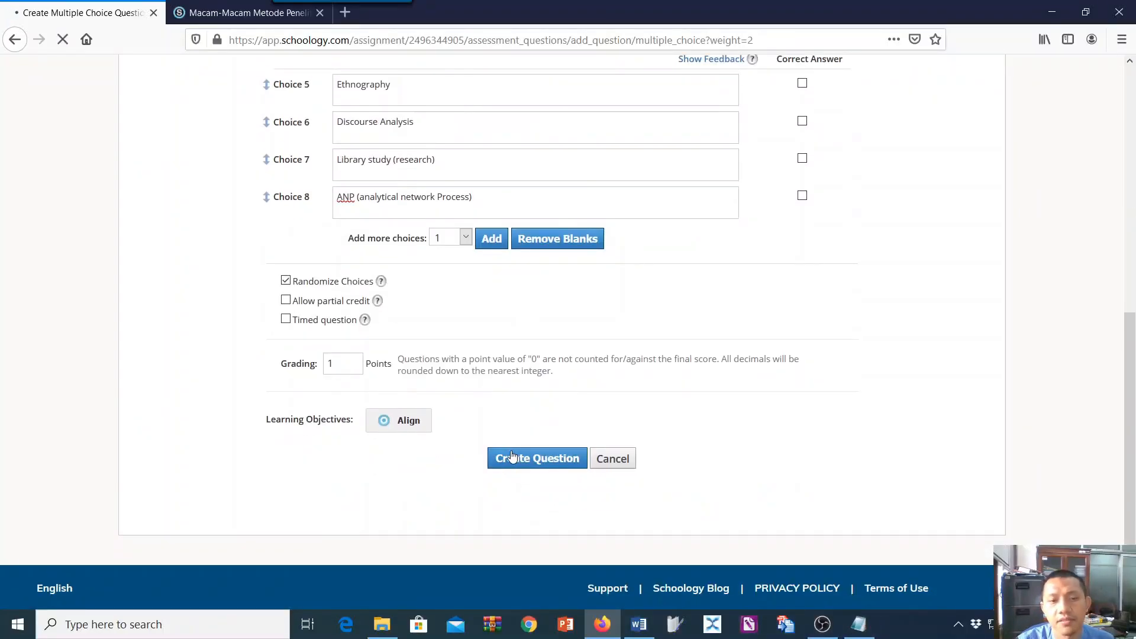
{"action": "left_click", "coordinate": [858, 626]}
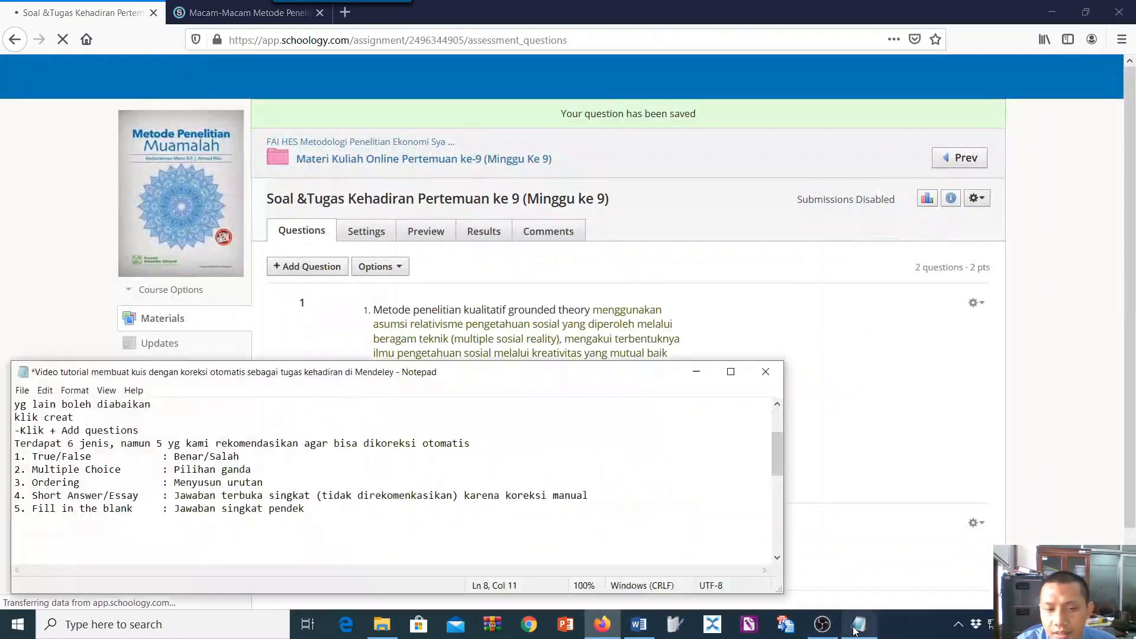
{"action": "scroll", "coordinate": [639, 246], "scroll_direction": "down", "scroll_amount": 2}
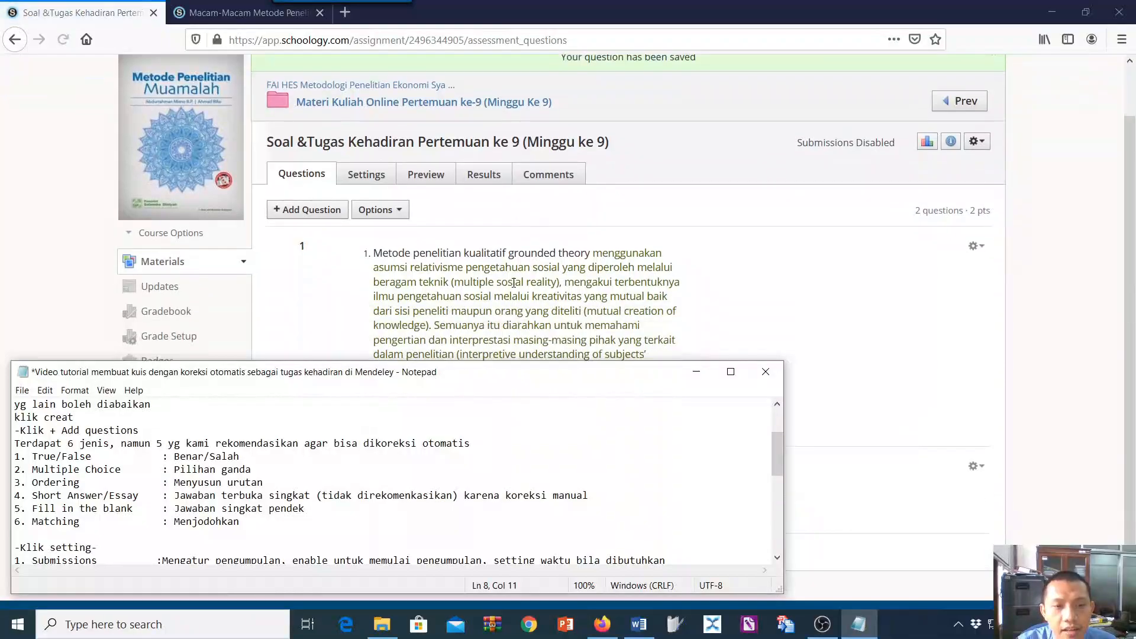
{"action": "left_click", "coordinate": [859, 308]}
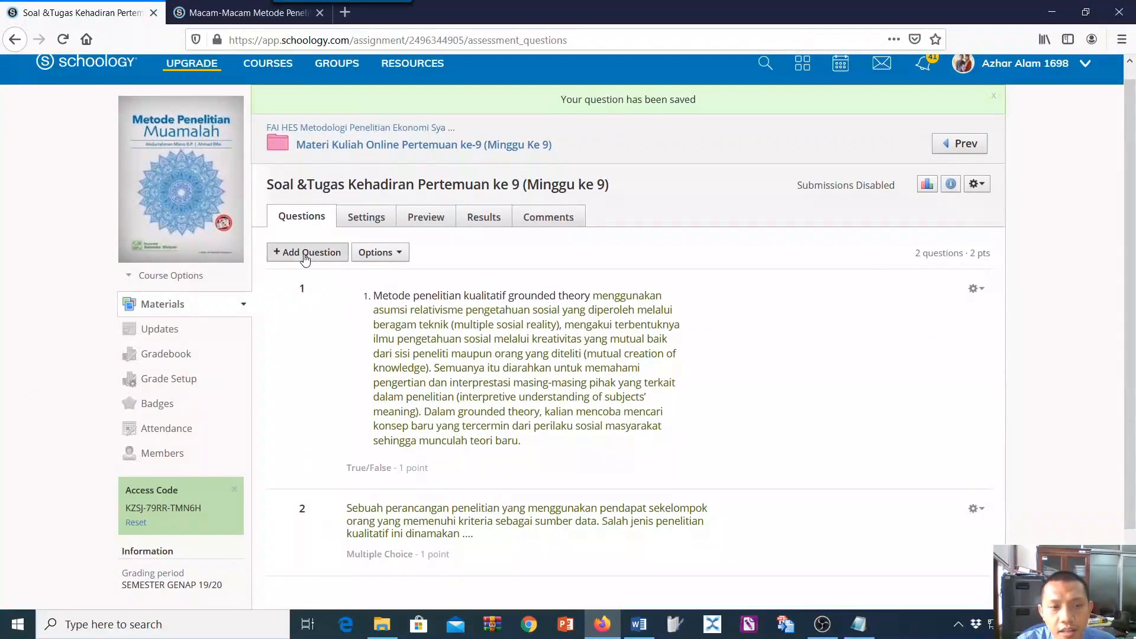
Add another Multiple Choice question, checking the Word question list and the Notepad notes for its type.
{"action": "left_click", "coordinate": [305, 252]}
{"action": "left_click", "coordinate": [313, 294]}
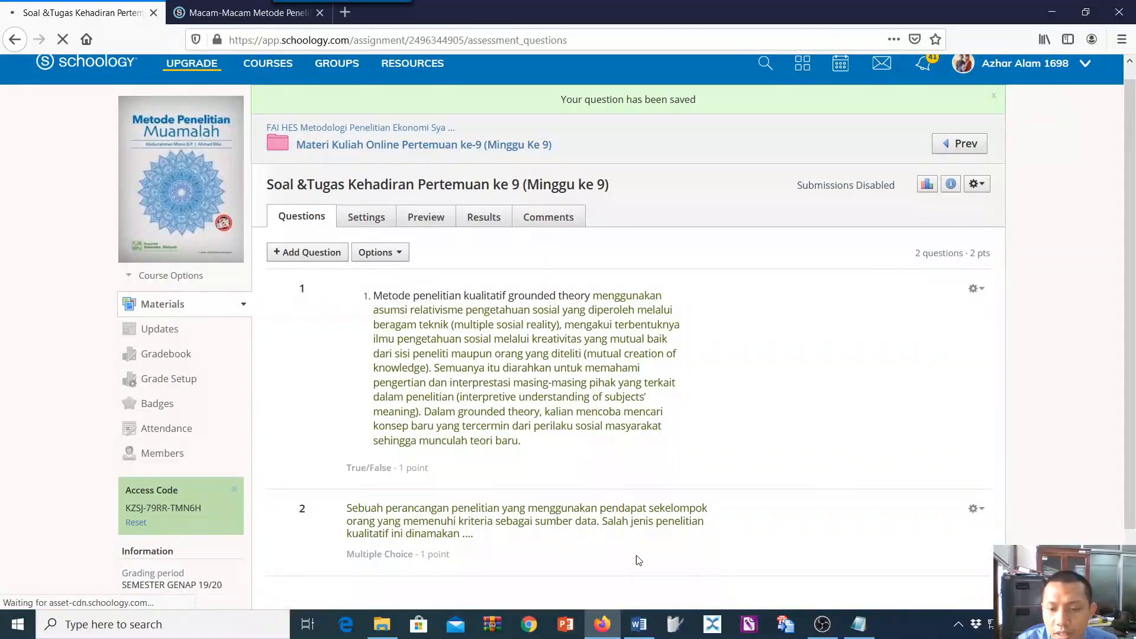
{"action": "left_click", "coordinate": [639, 624]}
{"action": "scroll", "coordinate": [623, 420], "scroll_direction": "down", "scroll_amount": 6}
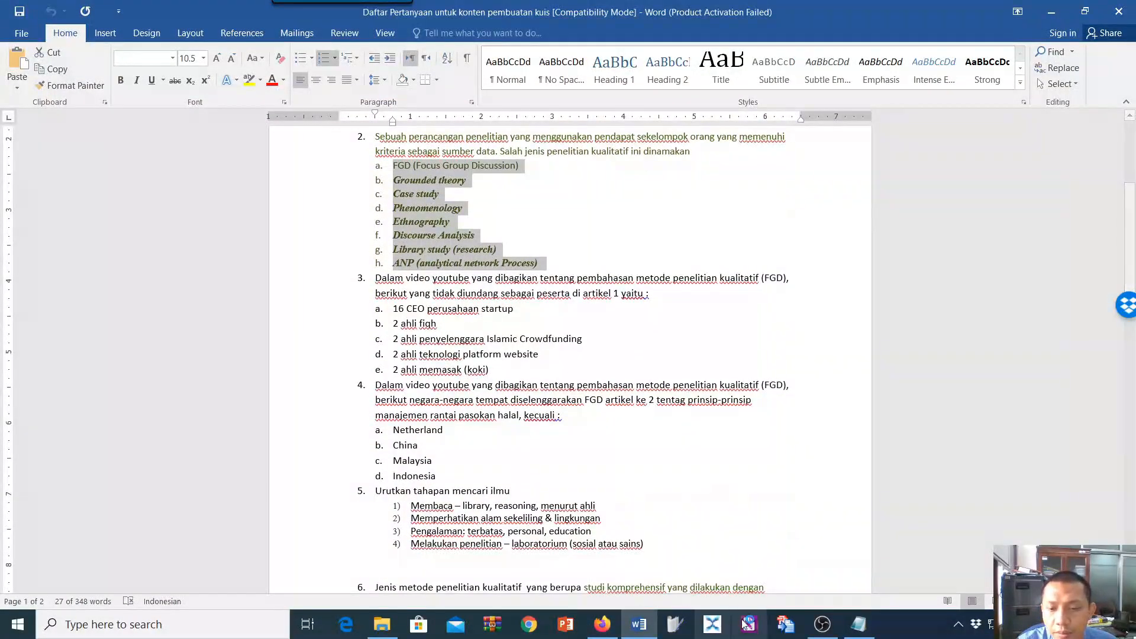
{"action": "left_click", "coordinate": [858, 625]}
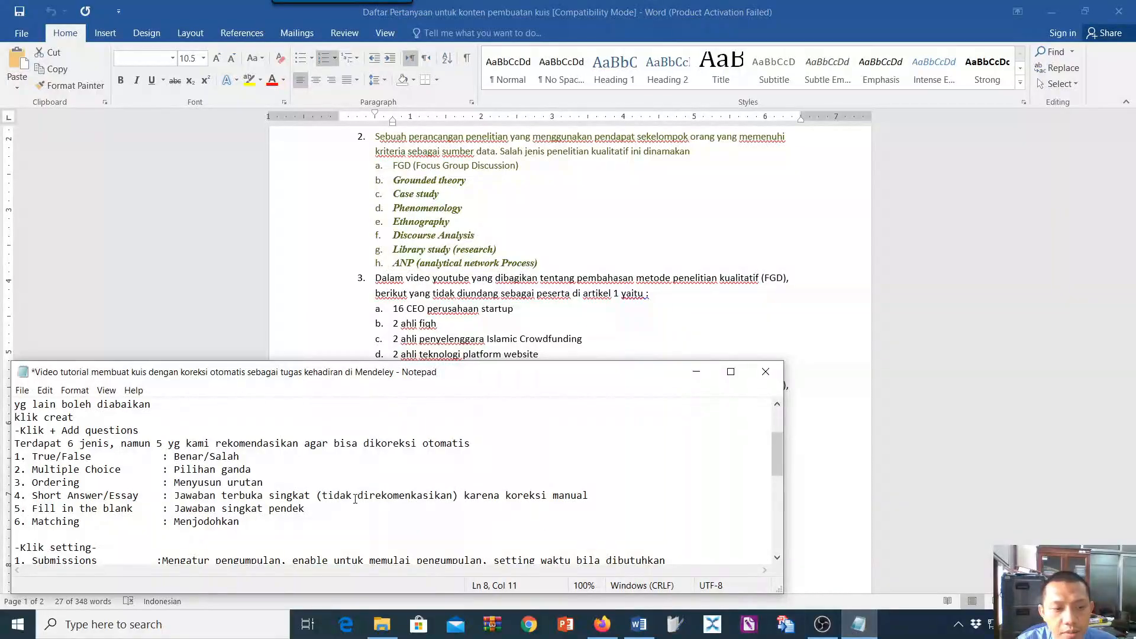
{"action": "key", "text": "alt+Tab"}
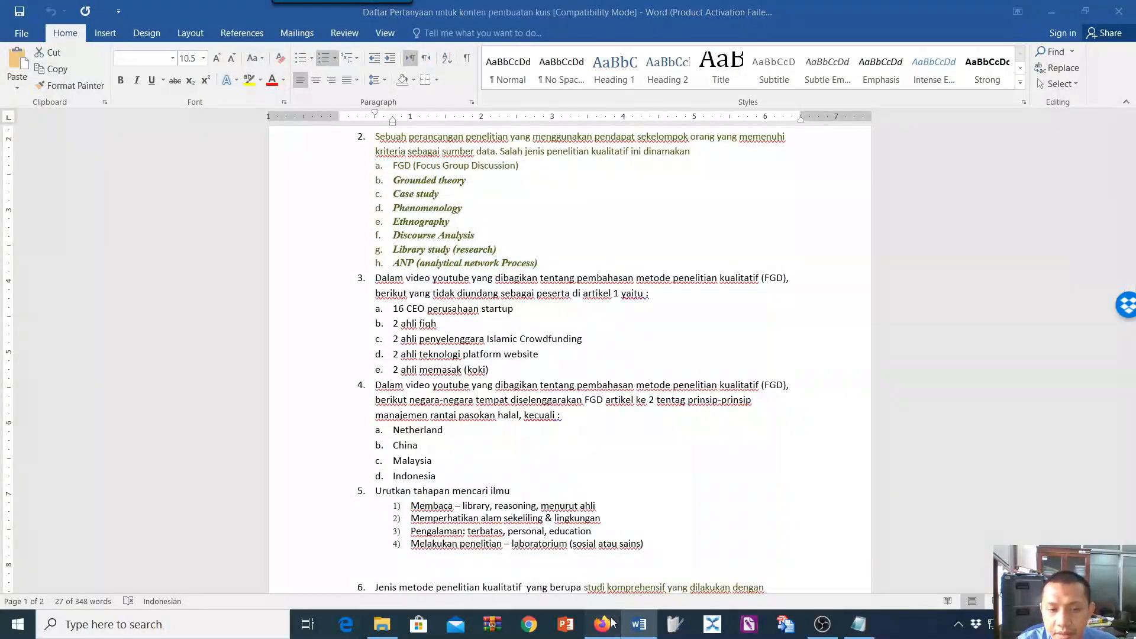
{"action": "left_click", "coordinate": [605, 621]}
{"action": "scroll", "coordinate": [584, 451], "scroll_direction": "down", "scroll_amount": 2}
Copy the text of question 3 from the Word list into the question field and remove its list numbering.
{"action": "left_click", "coordinate": [639, 624]}
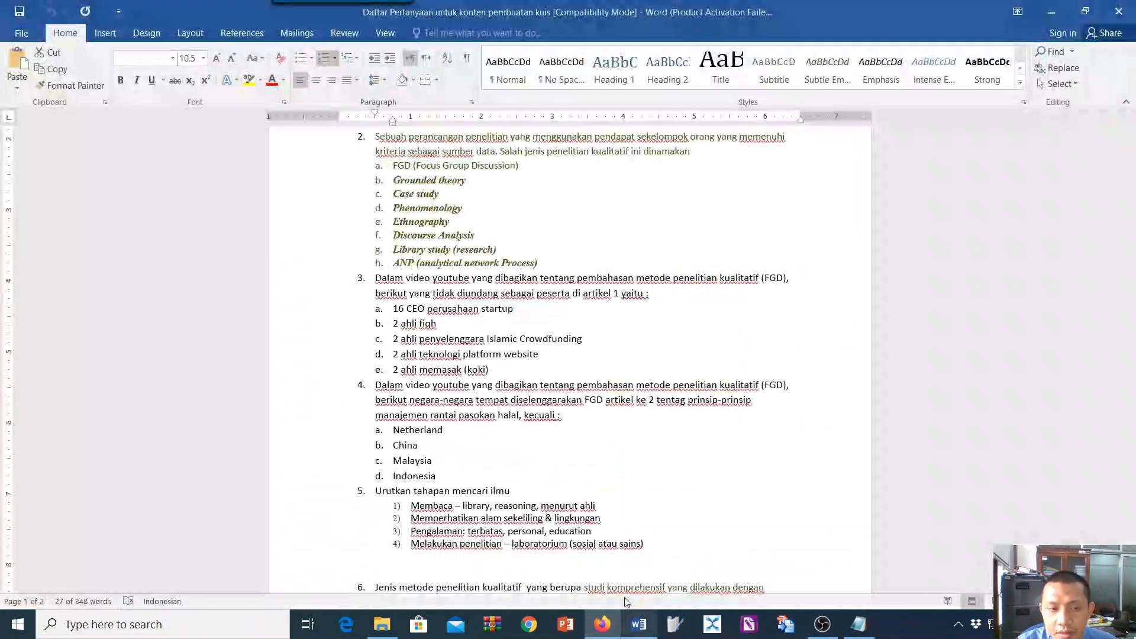
{"action": "left_click_drag", "start_coordinate": [373, 281], "coordinate": [654, 294]}
{"action": "key", "text": "ctrl+c"}
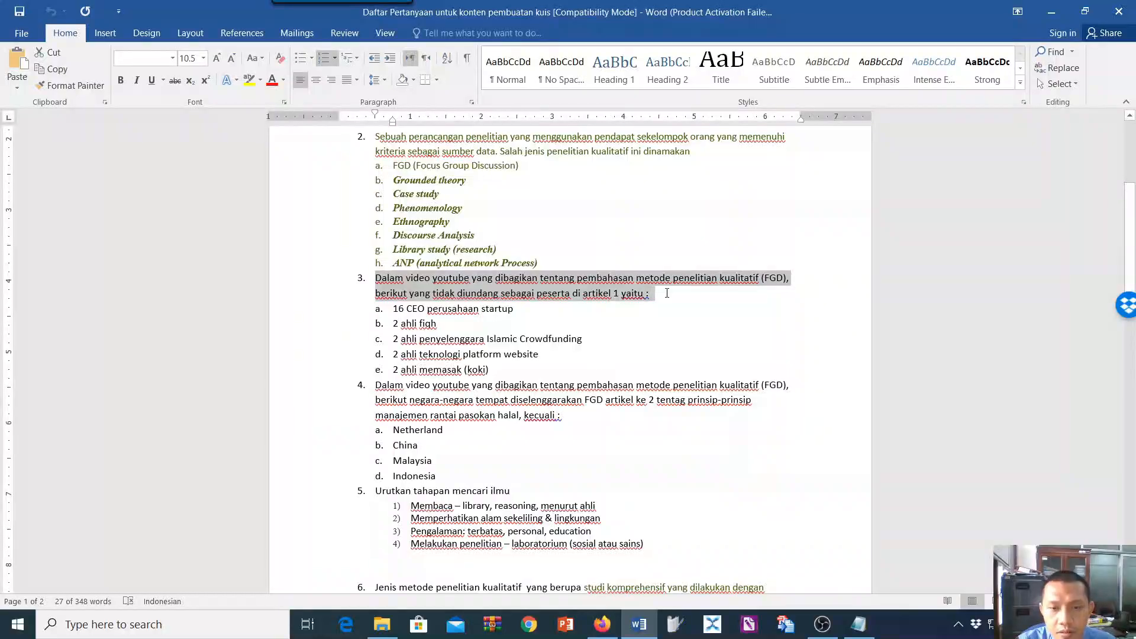
{"action": "scroll", "coordinate": [658, 304], "scroll_direction": "up", "scroll_amount": 3}
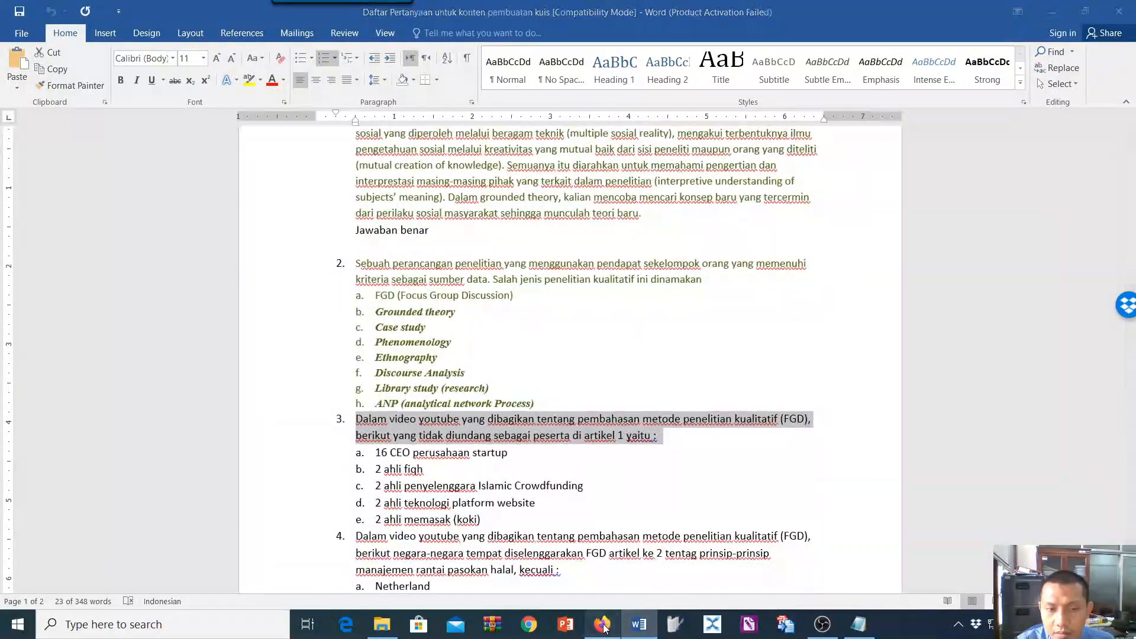
{"action": "left_click", "coordinate": [602, 624]}
{"action": "key", "text": "ctrl+v"}
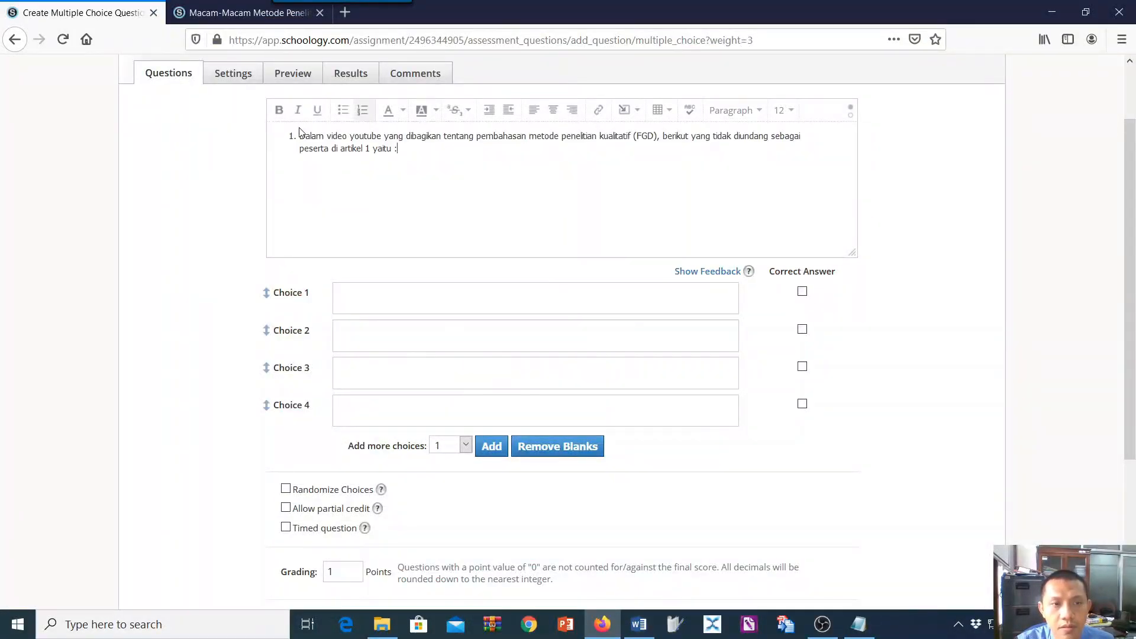
{"action": "left_click", "coordinate": [362, 111]}
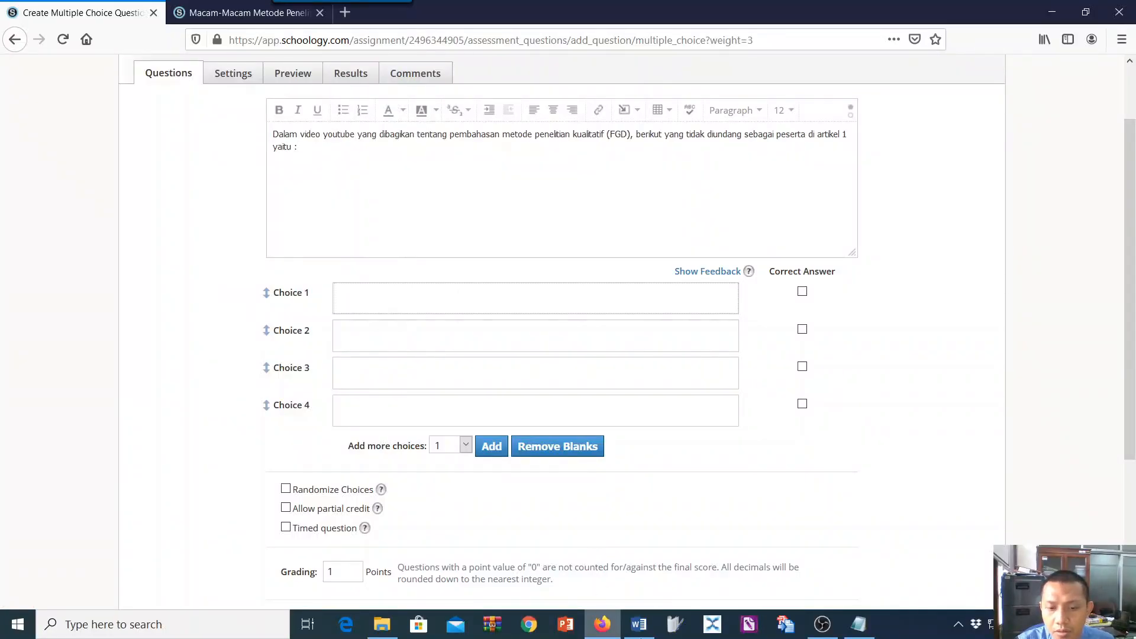
Copy the five answer options a to e of question 3 from Word into Choice 1.
{"action": "left_click", "coordinate": [639, 624]}
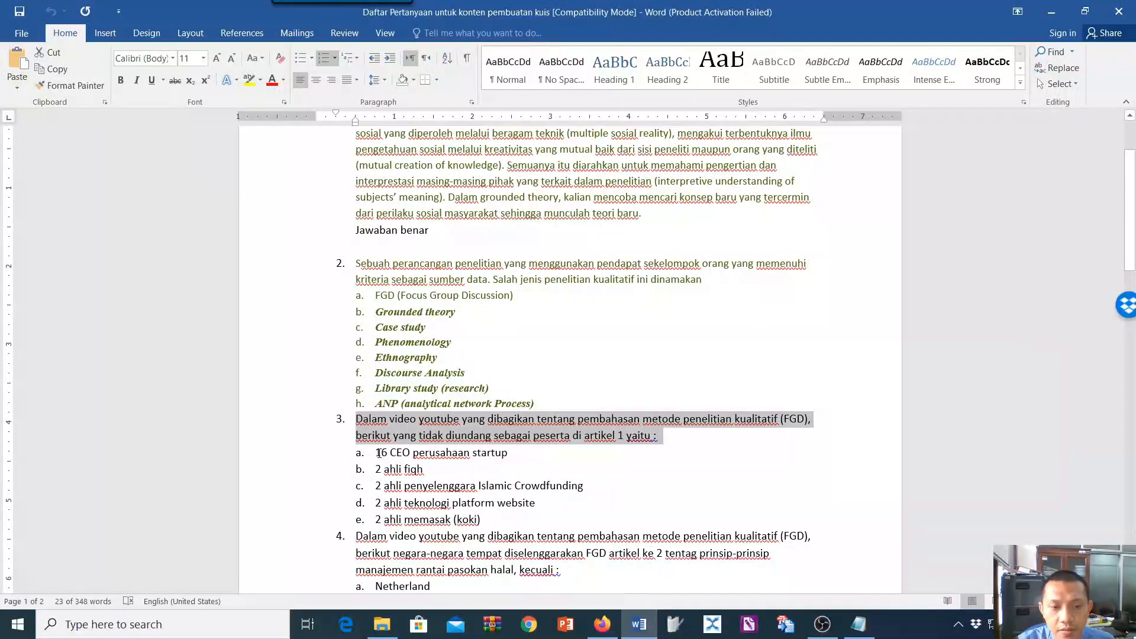
{"action": "scroll", "coordinate": [474, 492], "scroll_direction": "up", "scroll_amount": 1}
{"action": "left_click_drag", "start_coordinate": [377, 452], "coordinate": [484, 568]}
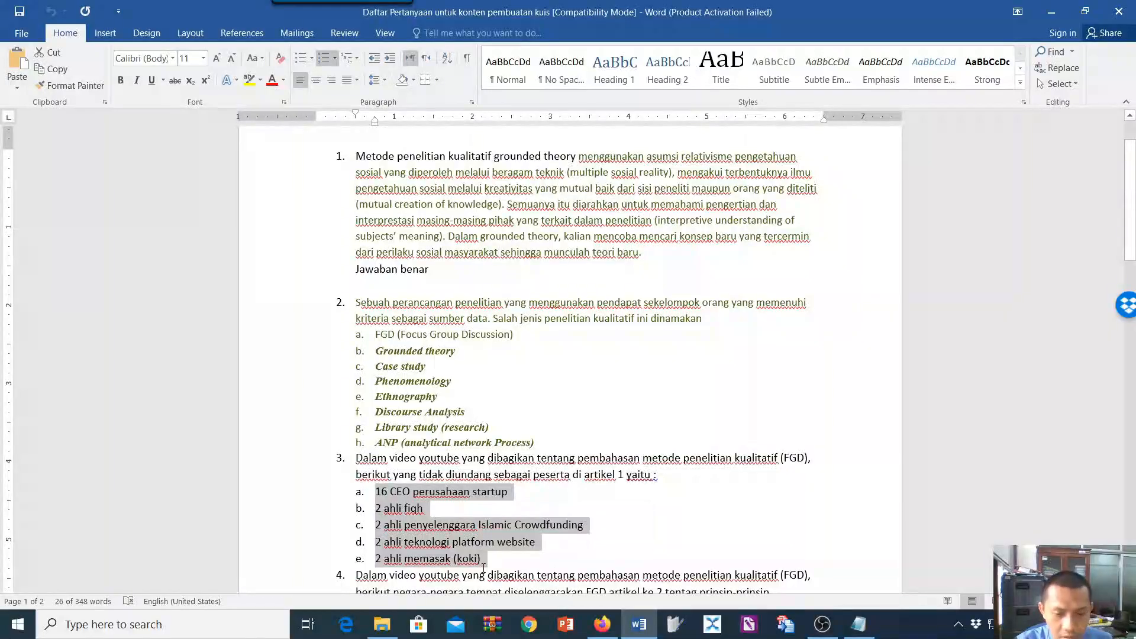
{"action": "key", "text": "ctrl+c"}
{"action": "left_click", "coordinate": [603, 624]}
{"action": "left_click", "coordinate": [413, 318]}
{"action": "key", "text": "ctrl+v"}
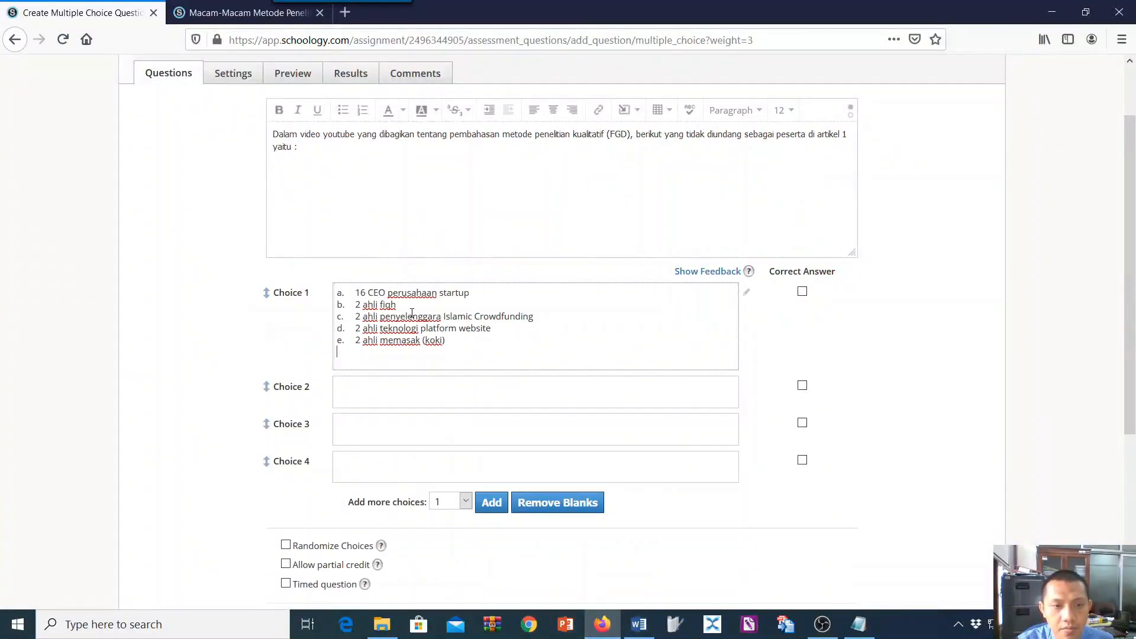
Remove the "a." prefix from "16 CEO perusahaan startup" in Choice 1 and copy "2 ahli fiqh" into Choice 2.
{"action": "left_click", "coordinate": [356, 293]}
{"action": "key", "text": "BackSpace"}
{"action": "key", "text": "BackSpace"}
{"action": "key", "text": "BackSpace"}
{"action": "left_click_drag", "start_coordinate": [356, 304], "coordinate": [405, 307]}
{"action": "left_click", "coordinate": [355, 387]}
{"action": "key", "text": "ctrl+v"}
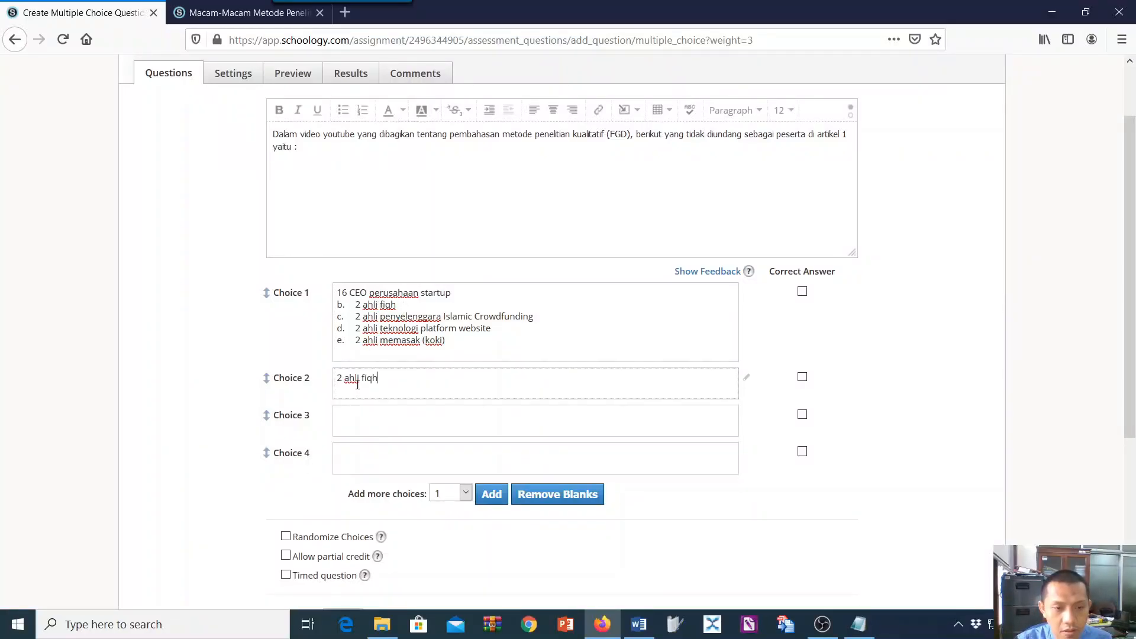
Copy "2 ahli penyelenggara Islamic Crowdfunding" from Choice 1 into Choice 3 and "2 ahli teknologi platform website" into Choice 4.
{"action": "left_click_drag", "start_coordinate": [356, 322], "coordinate": [537, 321]}
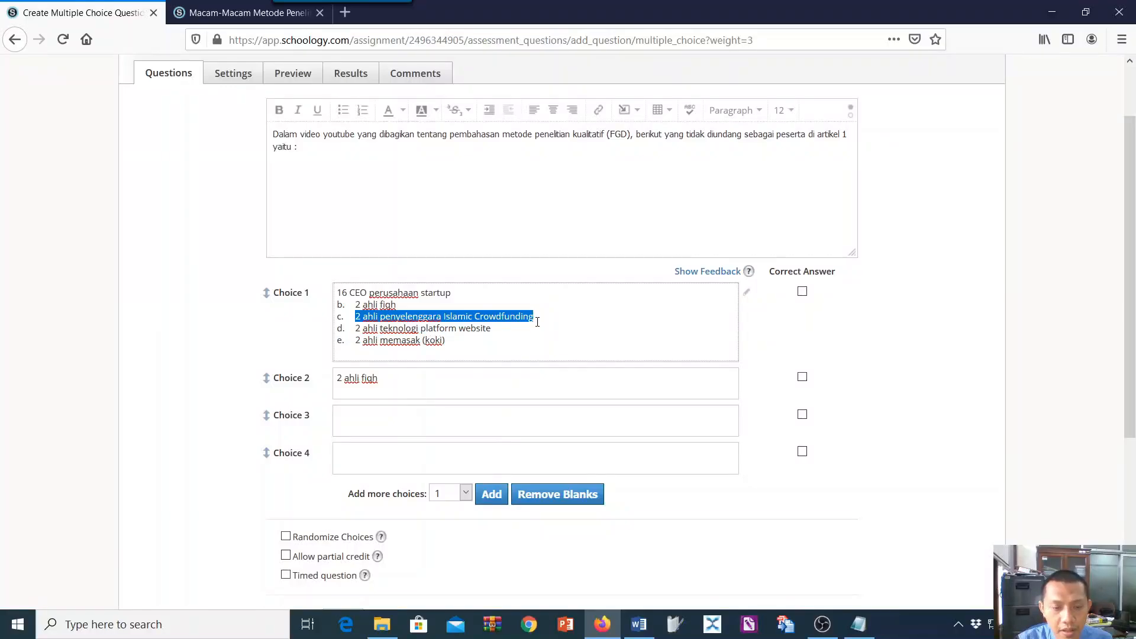
{"action": "left_click", "coordinate": [382, 419]}
{"action": "key", "text": "ctrl+v"}
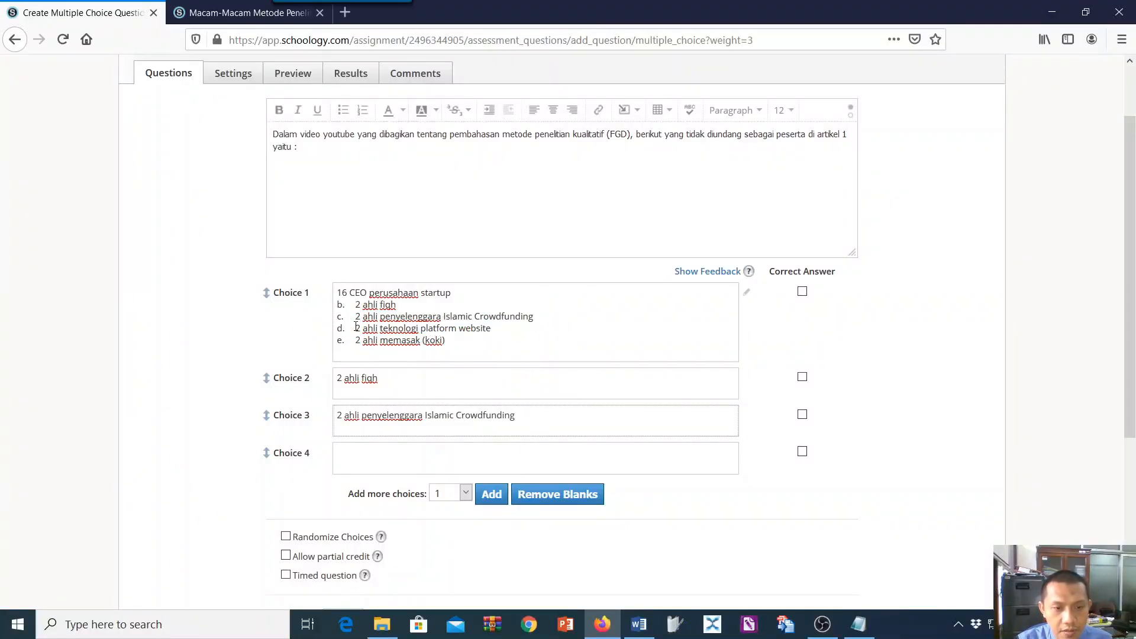
{"action": "left_click_drag", "start_coordinate": [356, 328], "coordinate": [494, 329]}
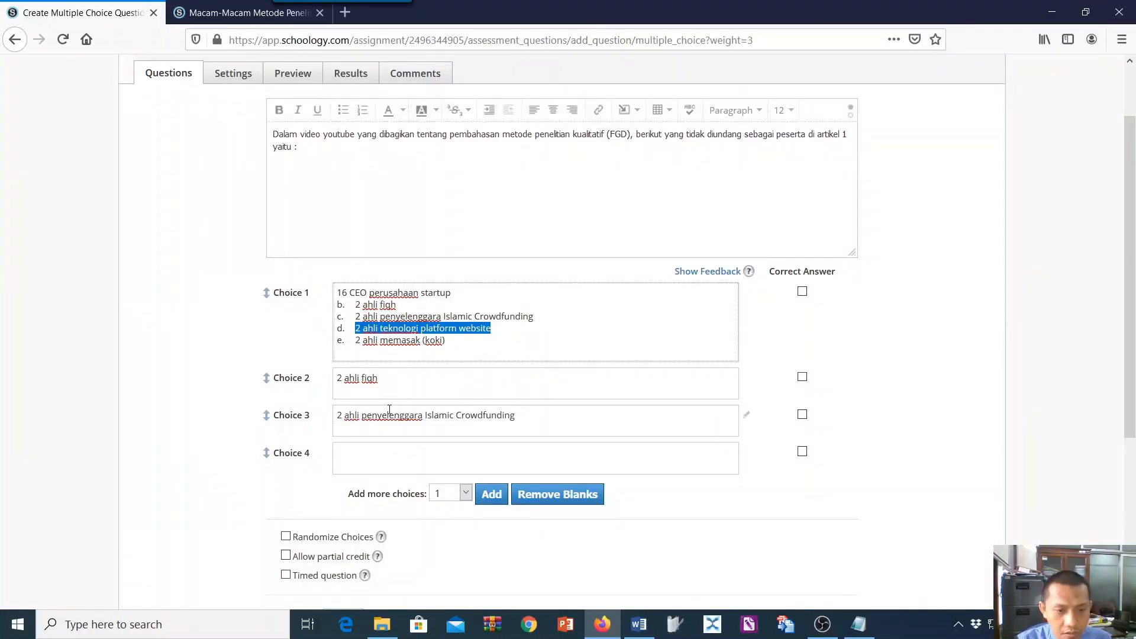
{"action": "left_click", "coordinate": [361, 459]}
{"action": "key", "text": "ctrl+v"}
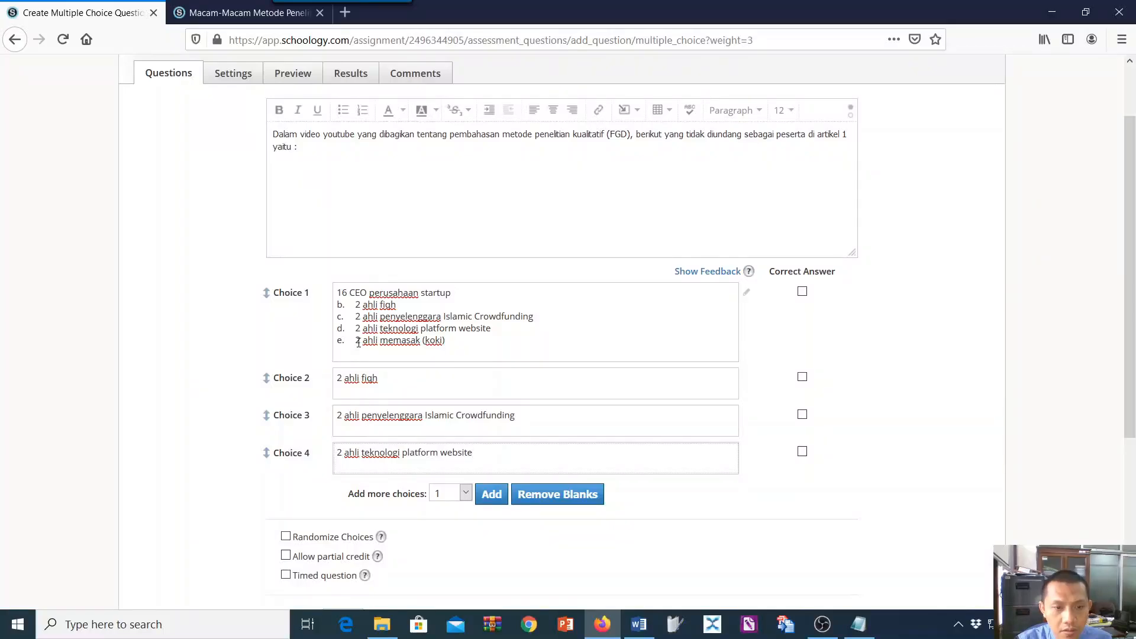
Copy "2 ahli memasak (koki)" from Choice 1, adding a fifth choice for it, and turn on Randomize Choices.
{"action": "left_click_drag", "start_coordinate": [358, 342], "coordinate": [461, 353]}
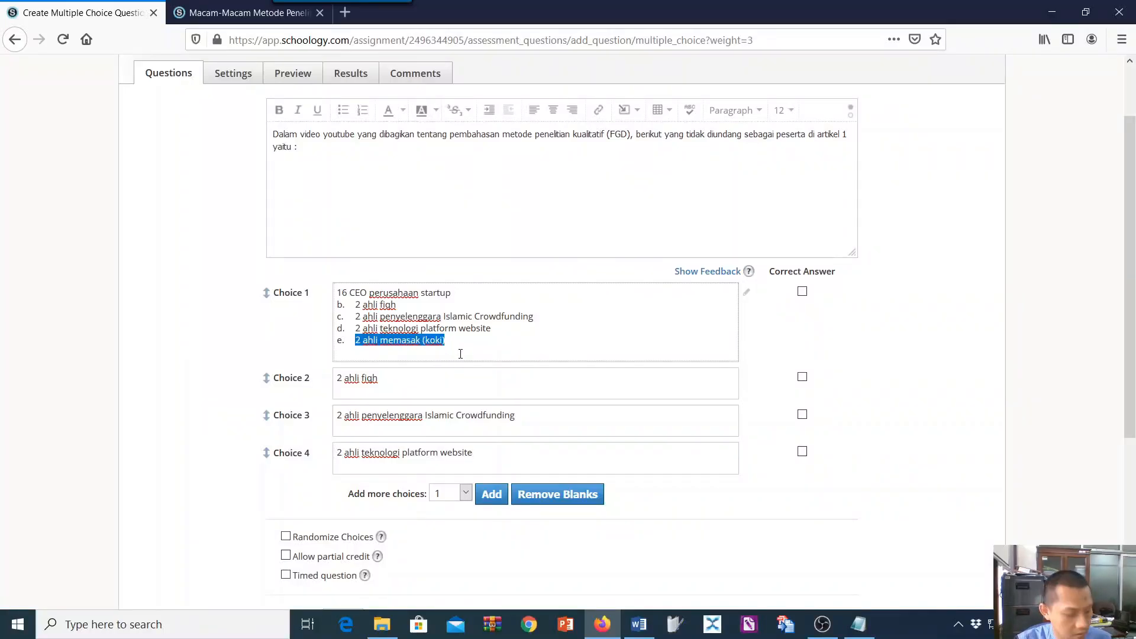
{"action": "left_click", "coordinate": [491, 495]}
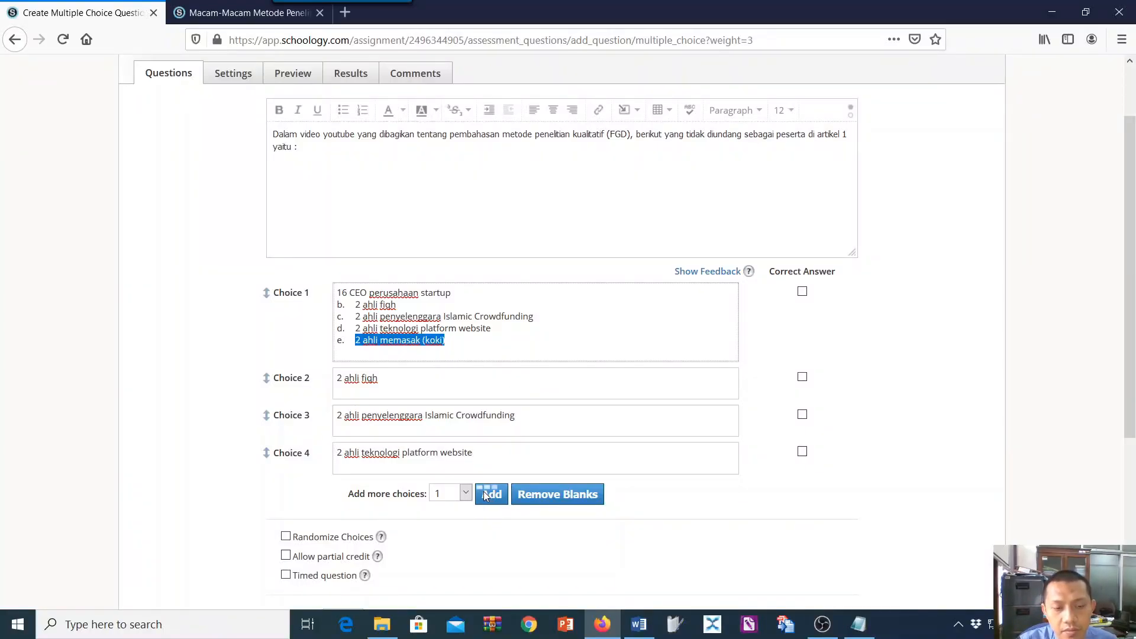
{"action": "scroll", "coordinate": [473, 497], "scroll_direction": "up", "scroll_amount": 2}
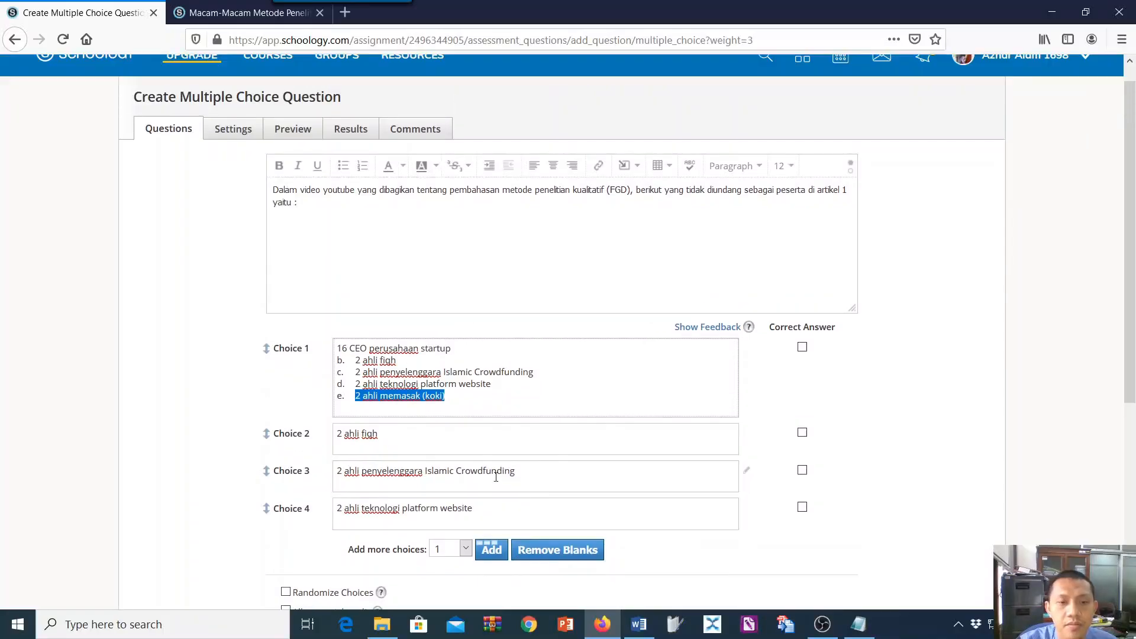
{"action": "scroll", "coordinate": [465, 485], "scroll_direction": "down", "scroll_amount": 4}
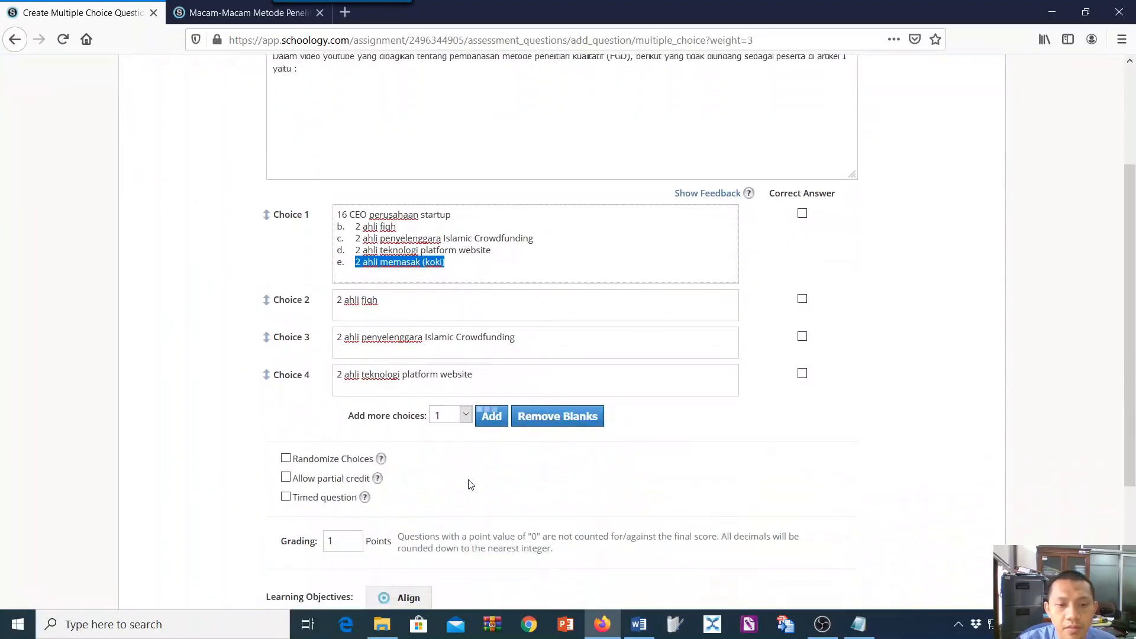
{"action": "left_click", "coordinate": [395, 238]}
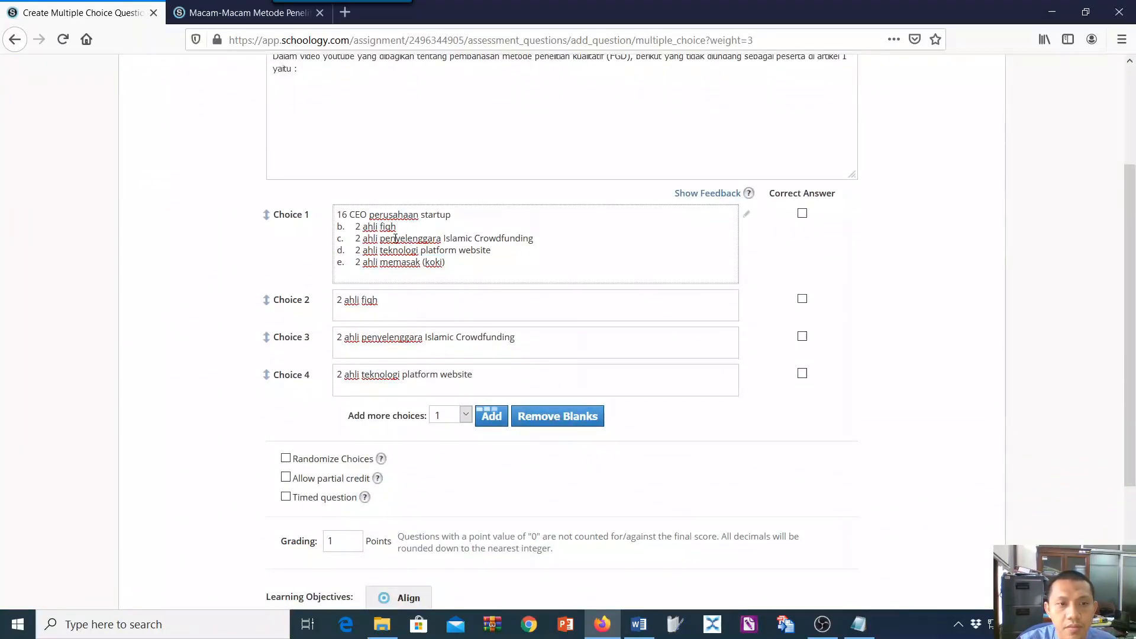
{"action": "left_click", "coordinate": [286, 460]}
{"action": "scroll", "coordinate": [373, 243], "scroll_direction": "up", "scroll_amount": 1}
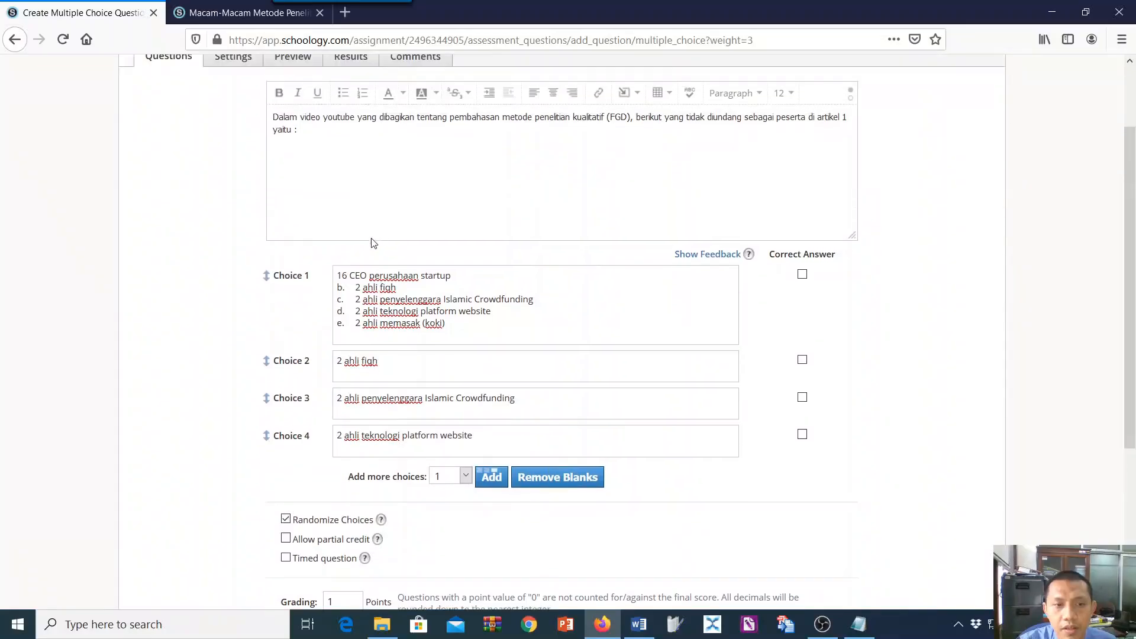
Paste "2 ahli memasak (koki)" into Choice 5 and remove the blank line after it.
{"action": "left_click_drag", "start_coordinate": [355, 288], "coordinate": [500, 324]}
{"action": "scroll", "coordinate": [503, 326], "scroll_direction": "down", "scroll_amount": 1}
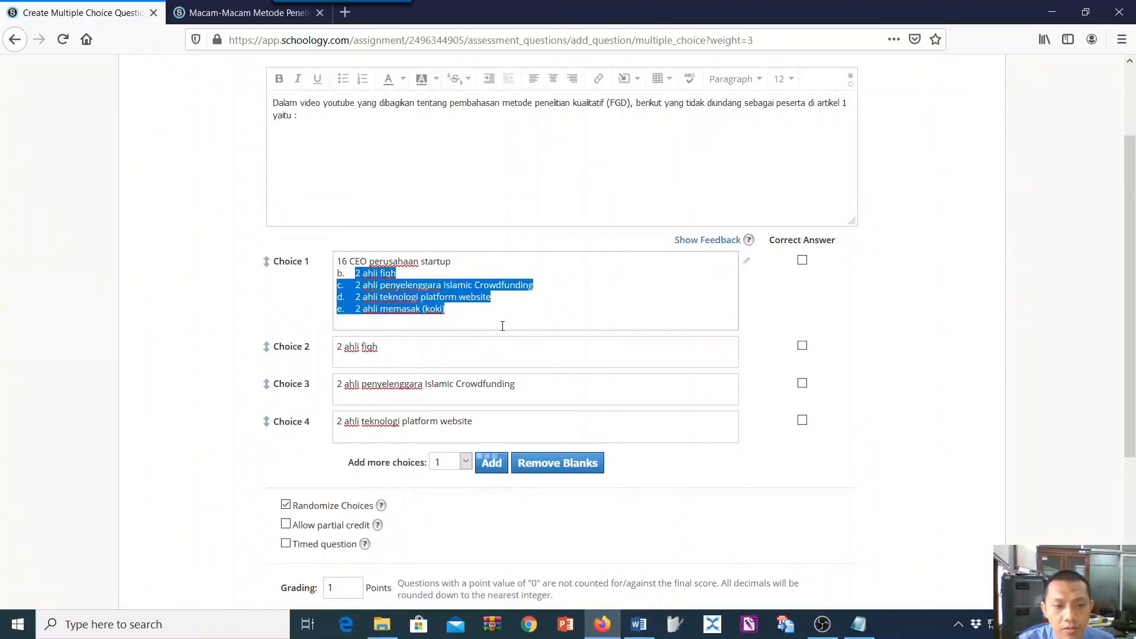
{"action": "scroll", "coordinate": [499, 373], "scroll_direction": "down", "scroll_amount": 2}
{"action": "left_click", "coordinate": [500, 379]}
{"action": "scroll", "coordinate": [382, 450], "scroll_direction": "up", "scroll_amount": 2}
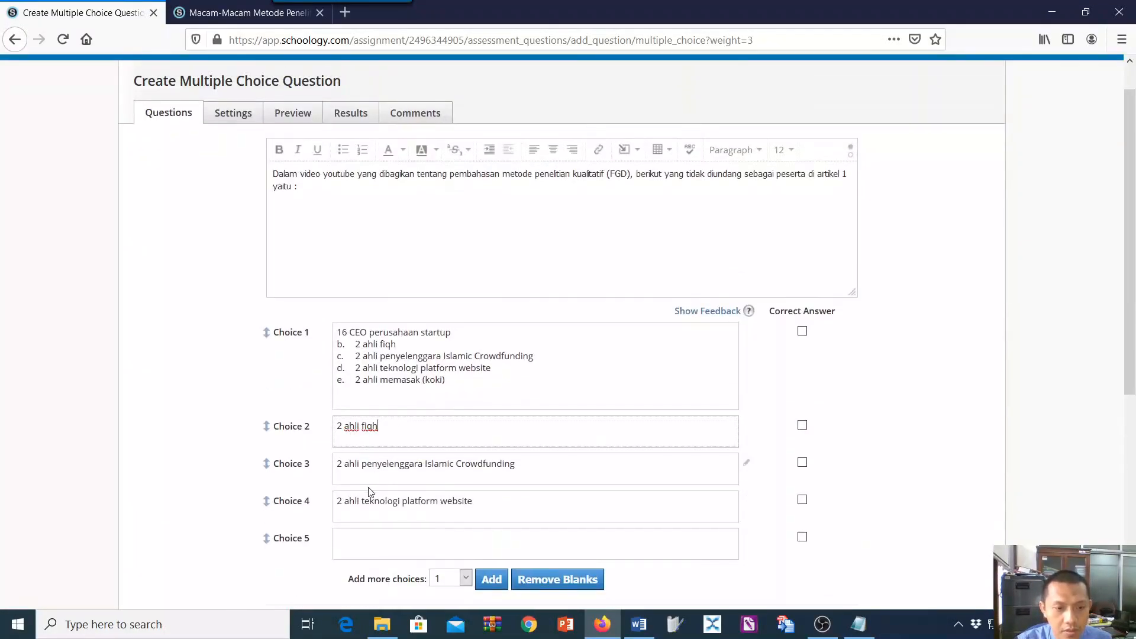
{"action": "left_click", "coordinate": [356, 535]}
{"action": "key", "text": "ctrl+v"}
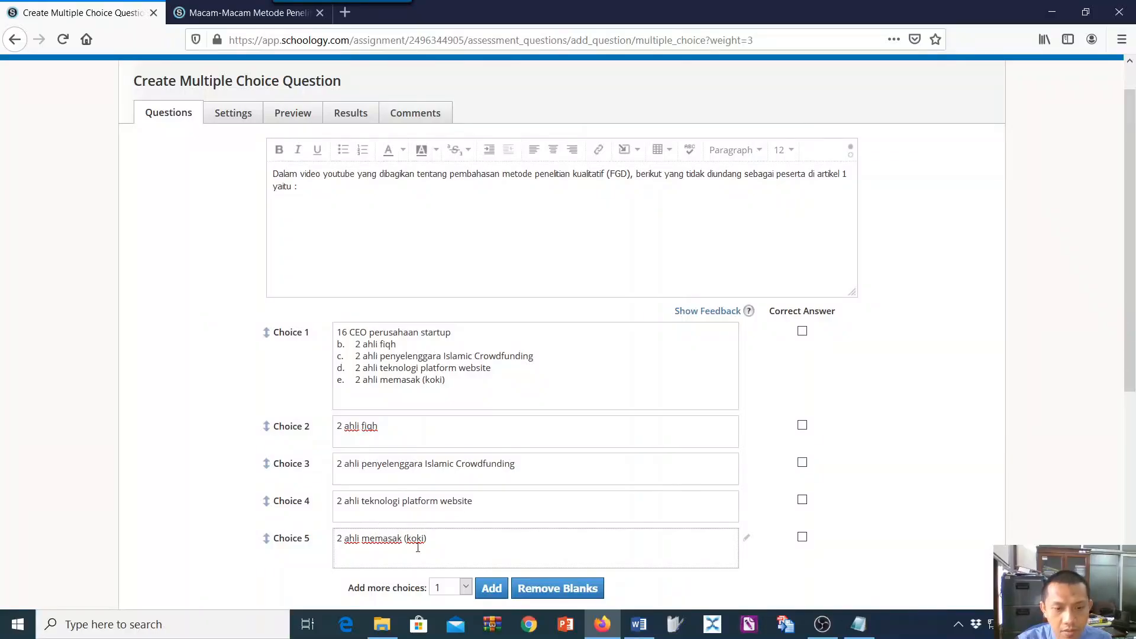
{"action": "key", "text": "BackSpace"}
Delete the leftover options b to e from Choice 1, keeping only "16 CEO perusahaan startup".
{"action": "left_click_drag", "start_coordinate": [361, 356], "coordinate": [452, 395]}
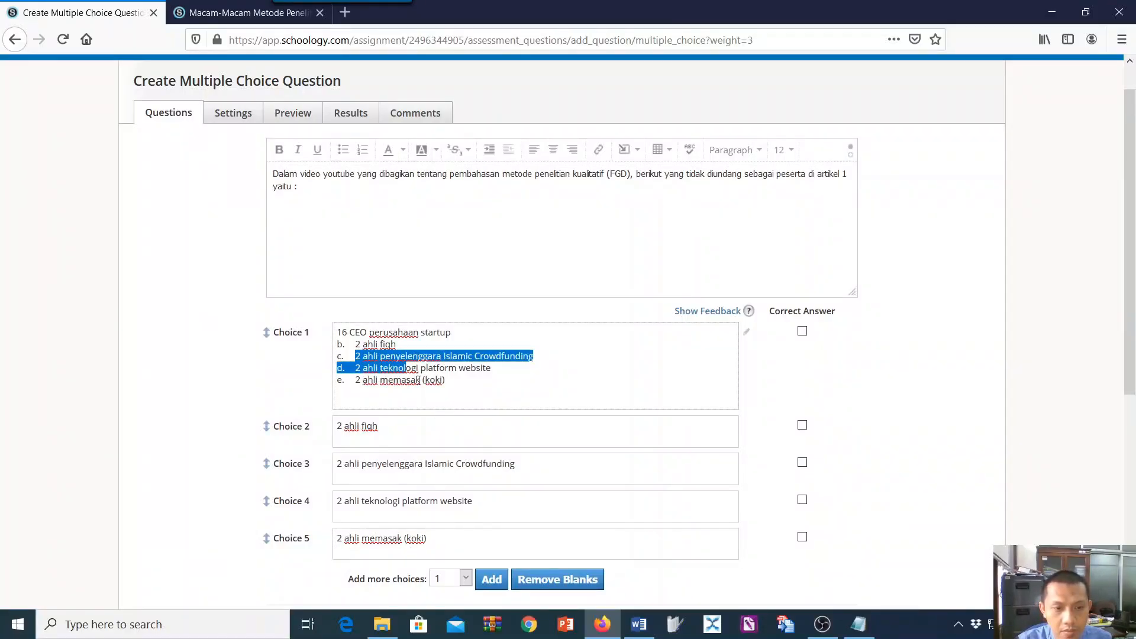
{"action": "key", "text": "BackSpace"}
{"action": "key", "text": "BackSpace"}
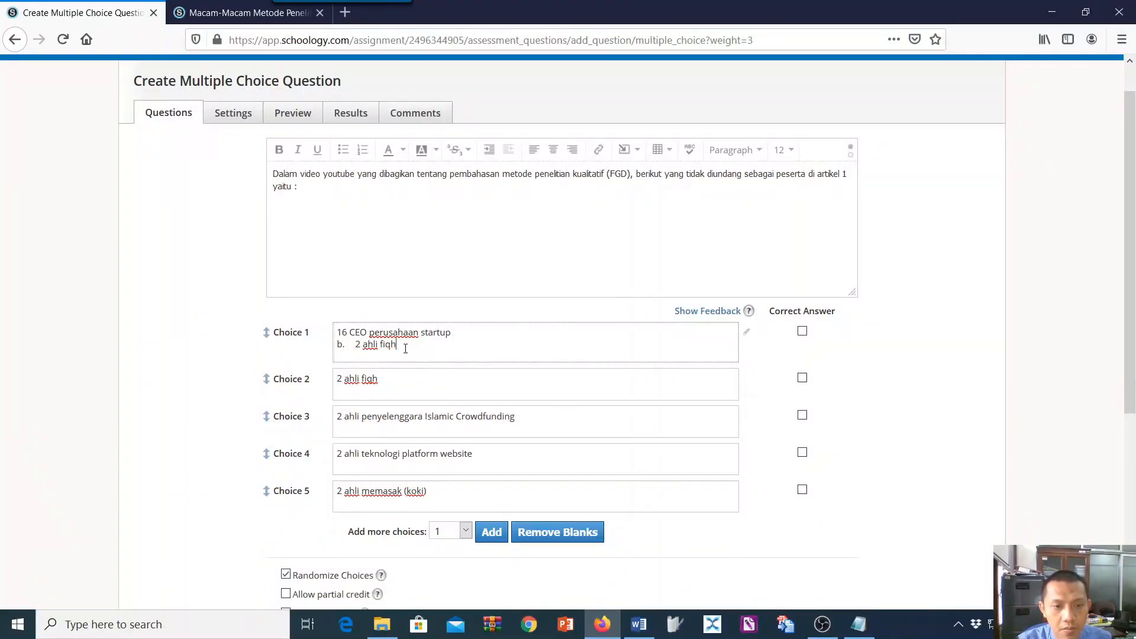
{"action": "left_click_drag", "start_coordinate": [402, 345], "coordinate": [333, 345]}
{"action": "key", "text": "BackSpace"}
{"action": "key", "text": "BackSpace"}
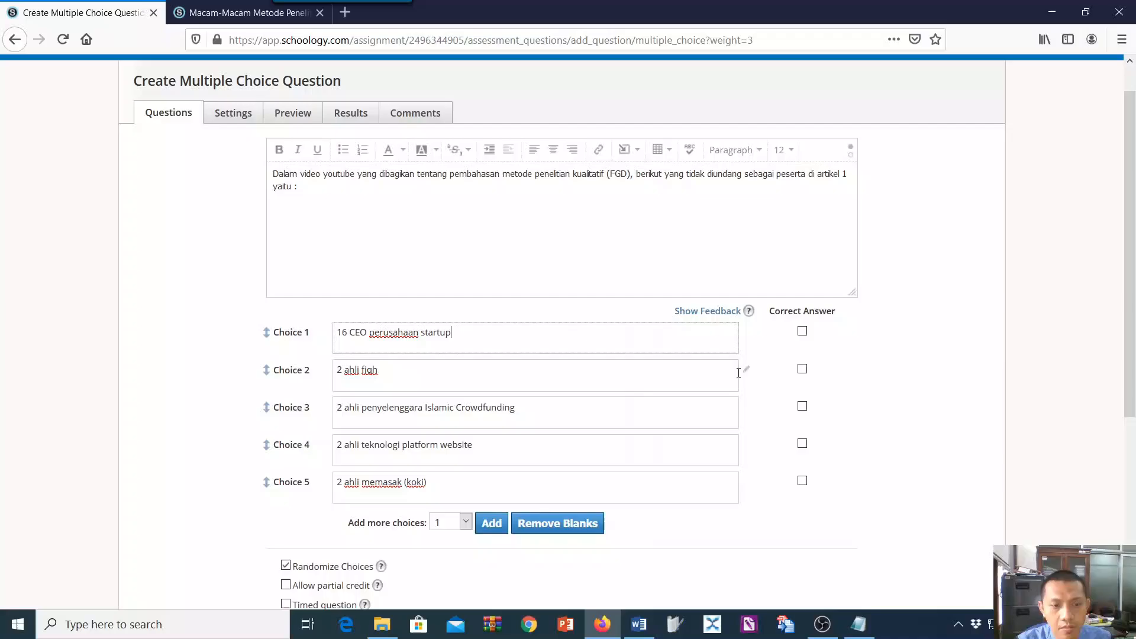
Mark Choice 5, "2 ahli memasak (koki)", as the correct answer and create the question.
{"action": "left_click", "coordinate": [803, 332]}
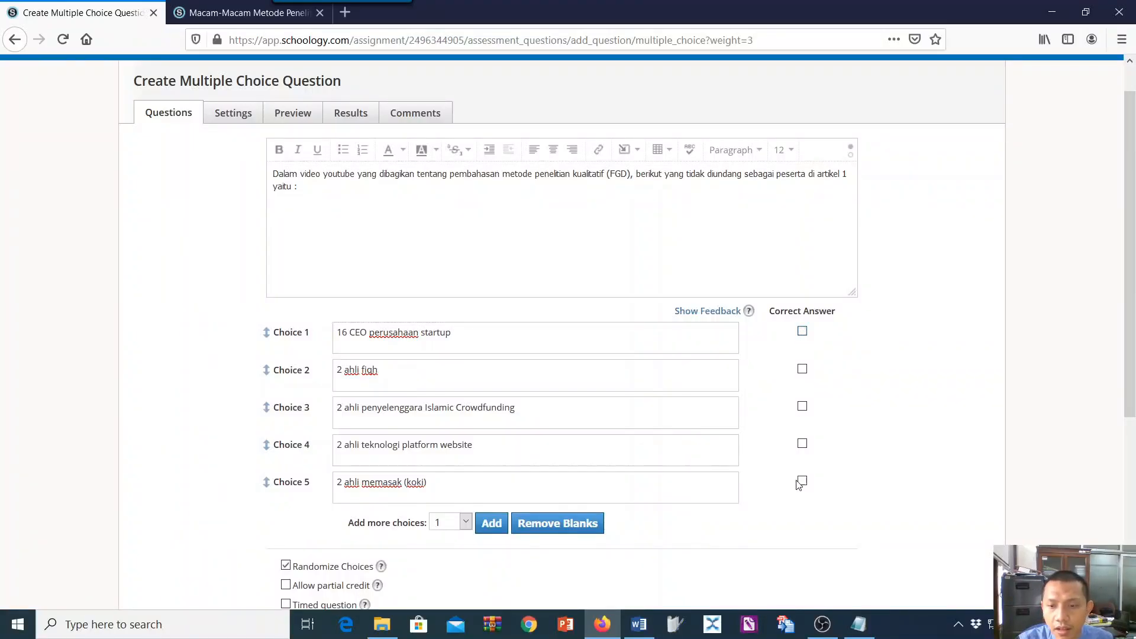
{"action": "scroll", "coordinate": [799, 484], "scroll_direction": "up", "scroll_amount": 1}
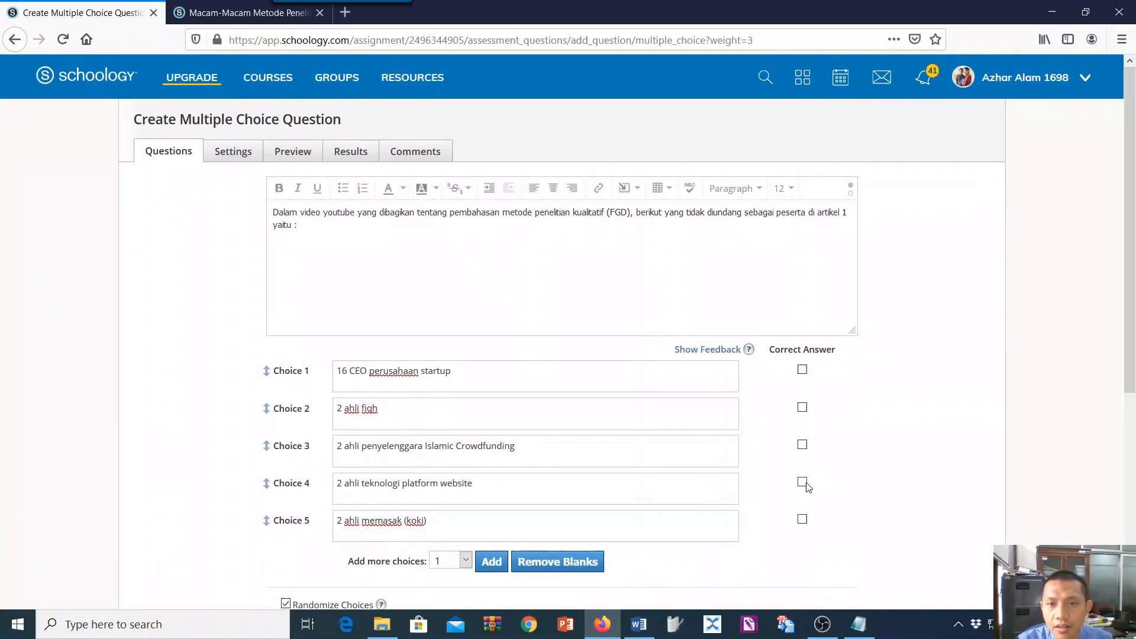
{"action": "left_click", "coordinate": [803, 519]}
{"action": "scroll", "coordinate": [531, 432], "scroll_direction": "down", "scroll_amount": 5}
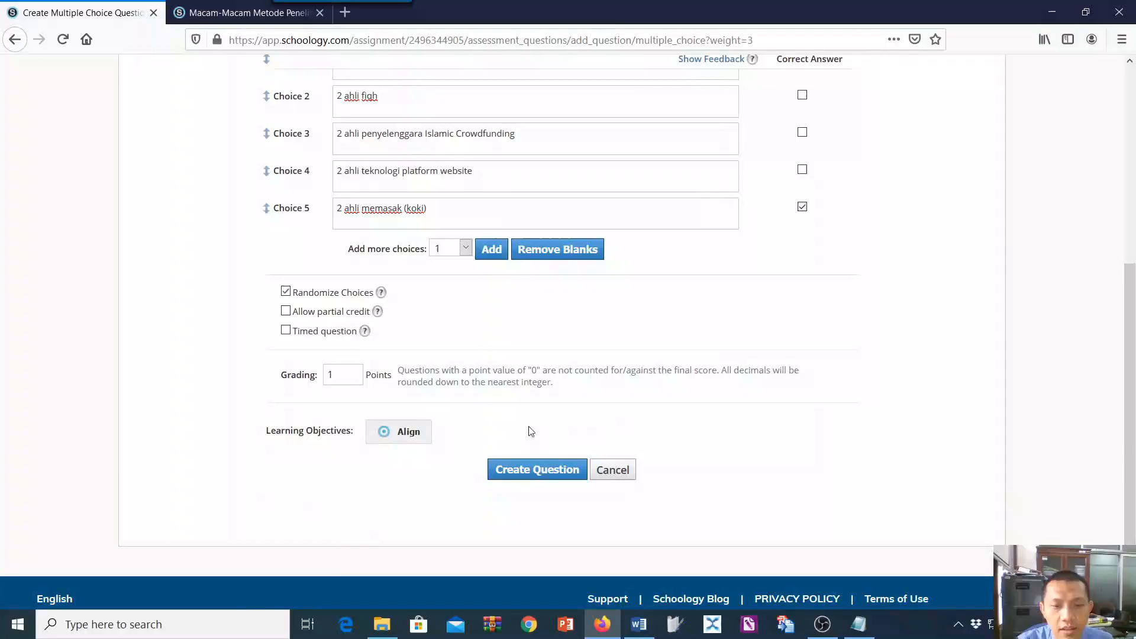
{"action": "left_click", "coordinate": [512, 472]}
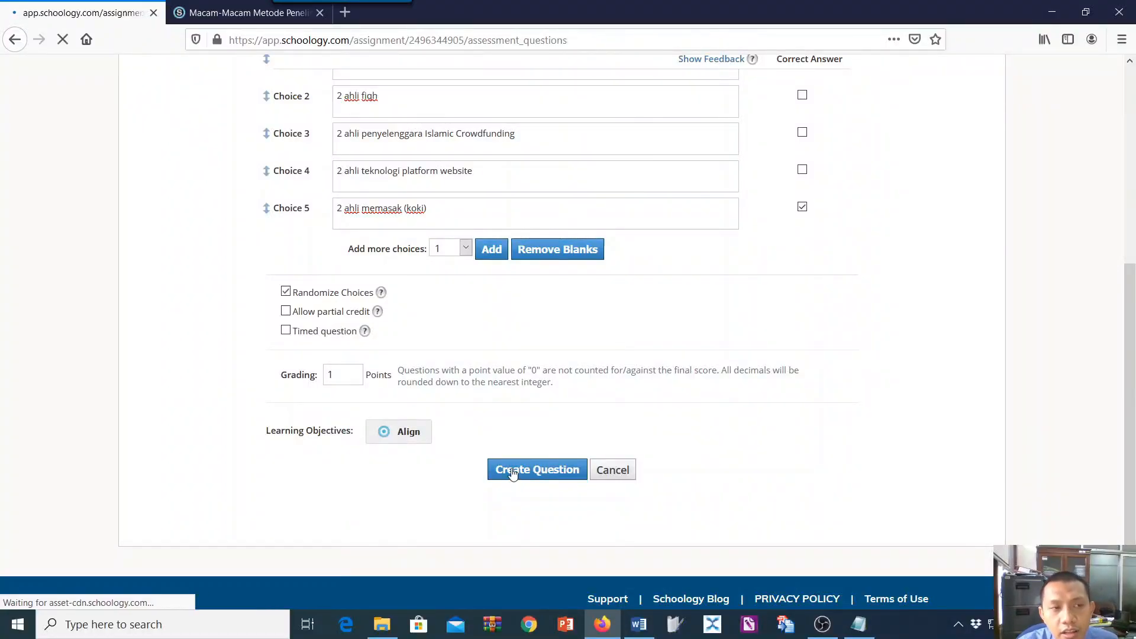
Start another Multiple Choice question and paste question 4's text from the Word list, removing its list numbering.
{"action": "scroll", "coordinate": [521, 456], "scroll_direction": "down", "scroll_amount": 3}
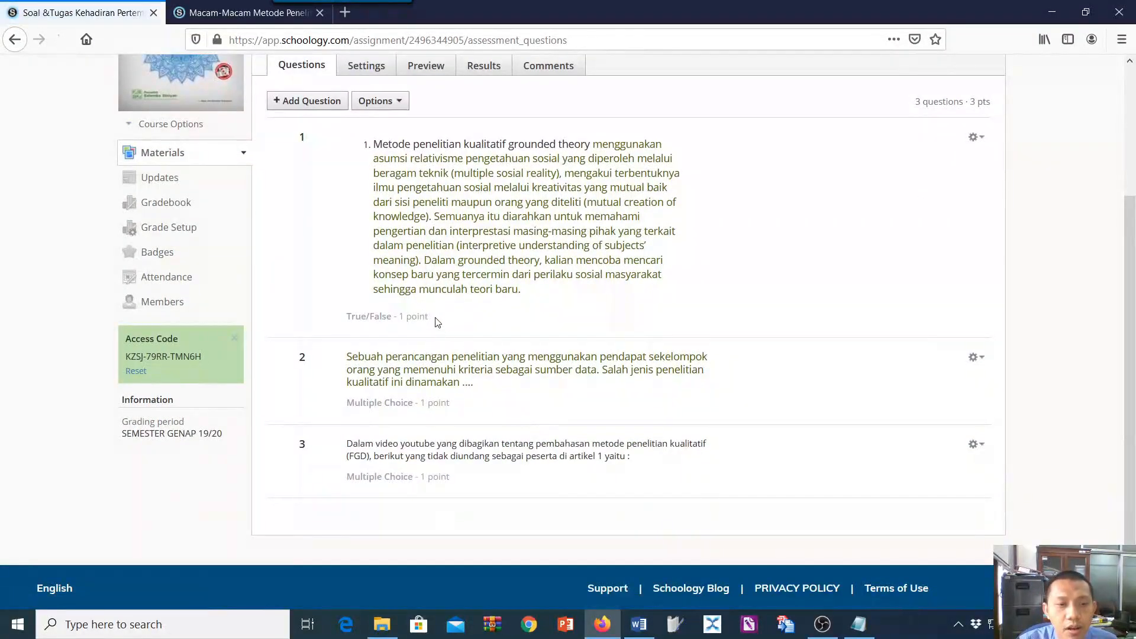
{"action": "left_click", "coordinate": [334, 106]}
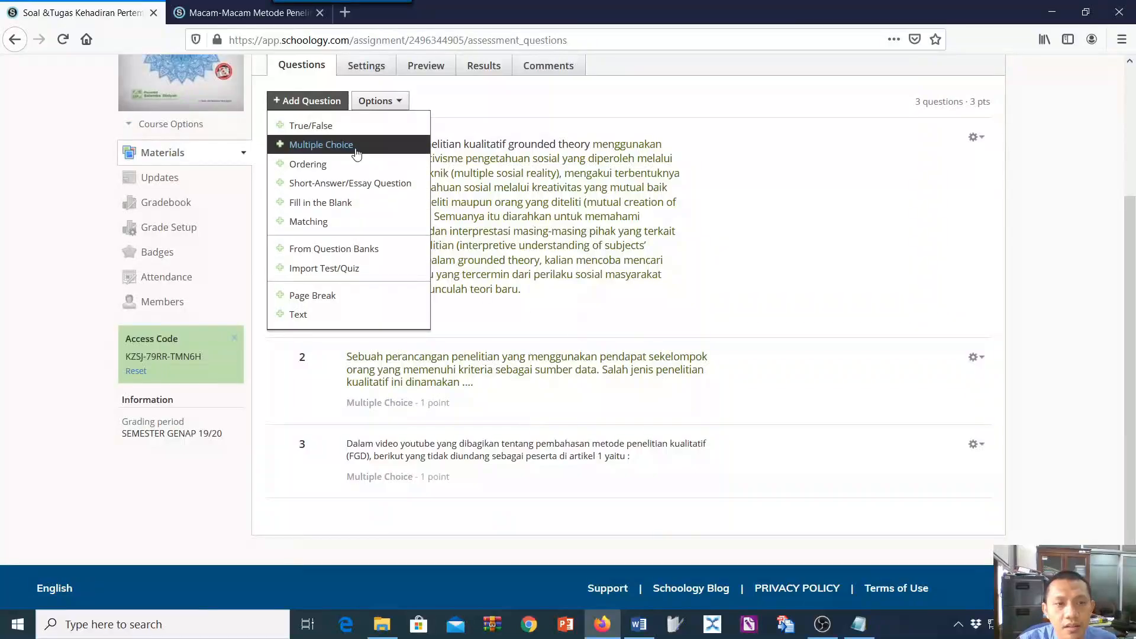
{"action": "left_click", "coordinate": [313, 145]}
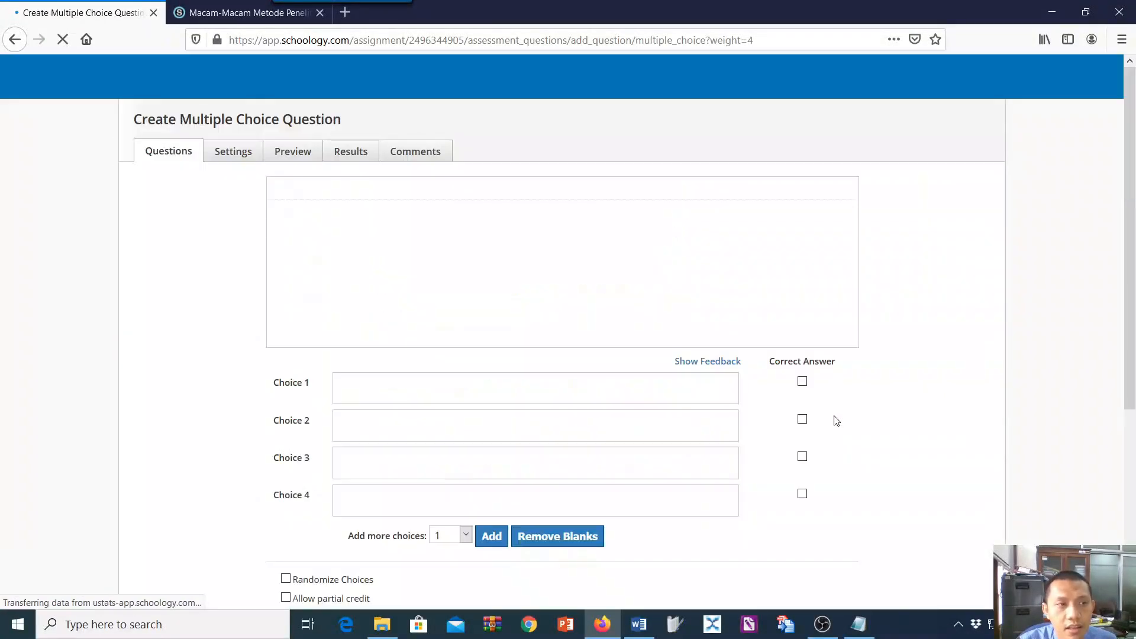
{"action": "key", "text": "alt+Tab"}
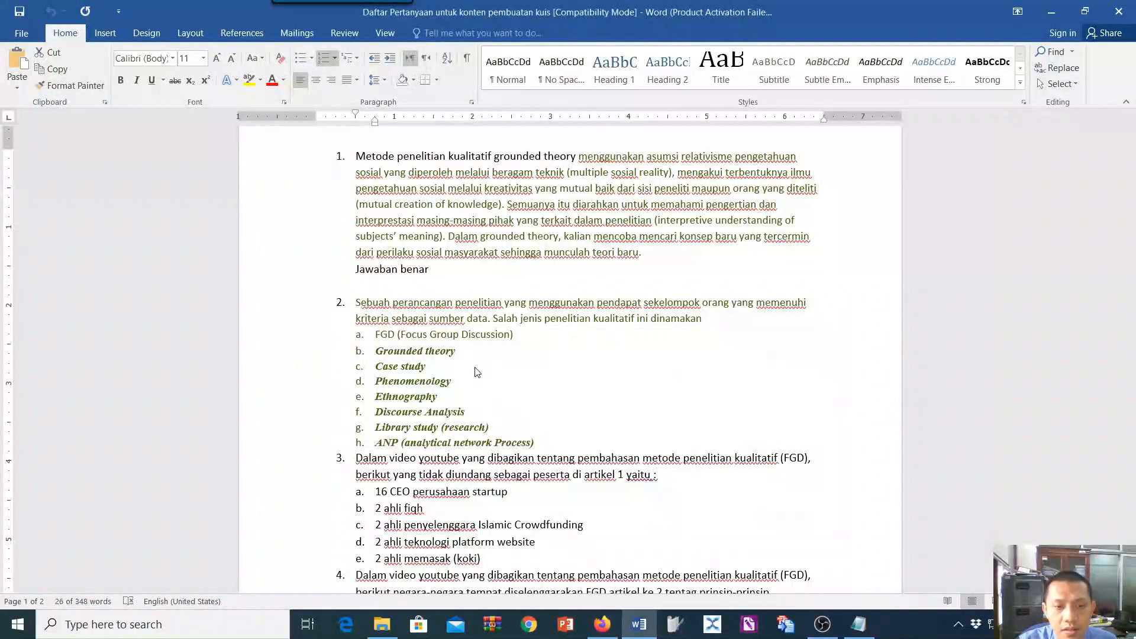
{"action": "scroll", "coordinate": [477, 373], "scroll_direction": "down", "scroll_amount": 3}
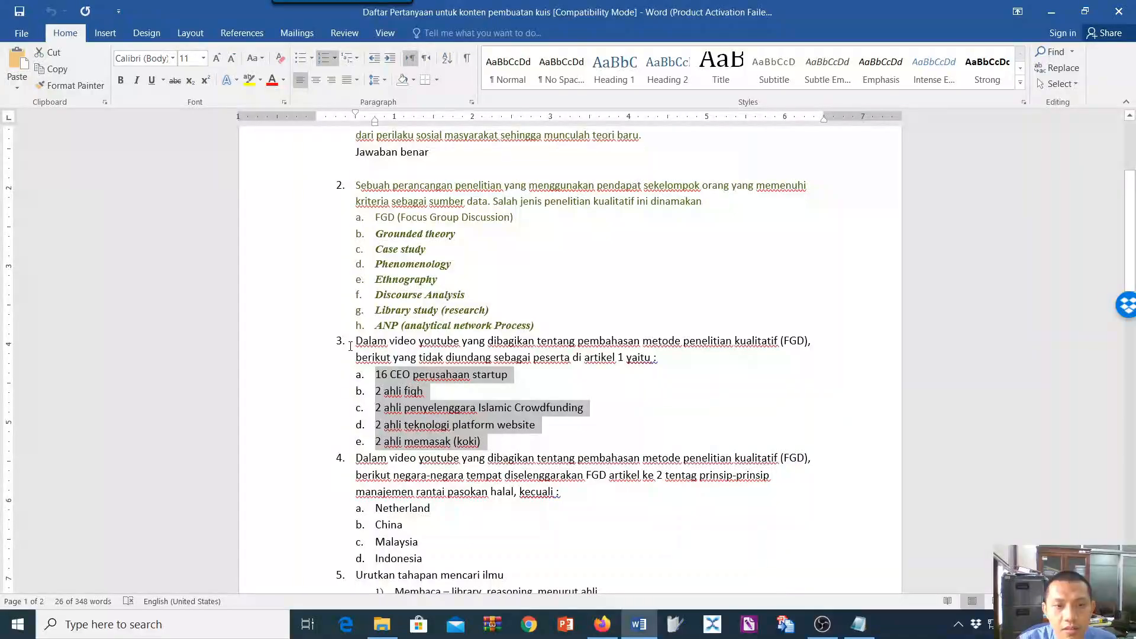
{"action": "left_click_drag", "start_coordinate": [355, 457], "coordinate": [592, 501]}
{"action": "key", "text": "ctrl+c"}
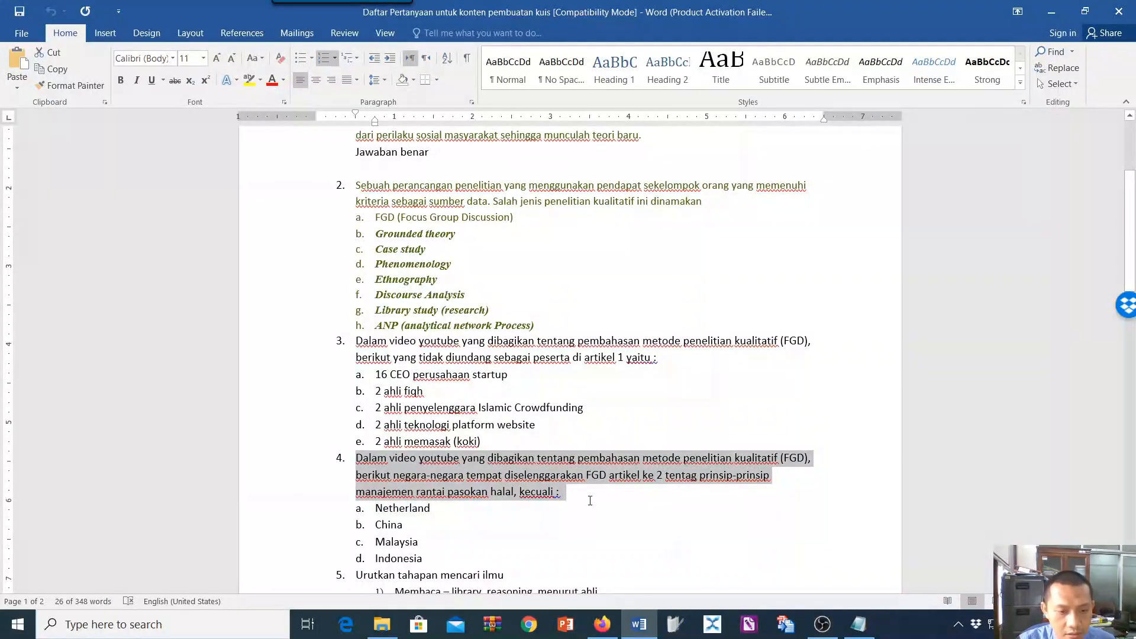
{"action": "left_click", "coordinate": [602, 623]}
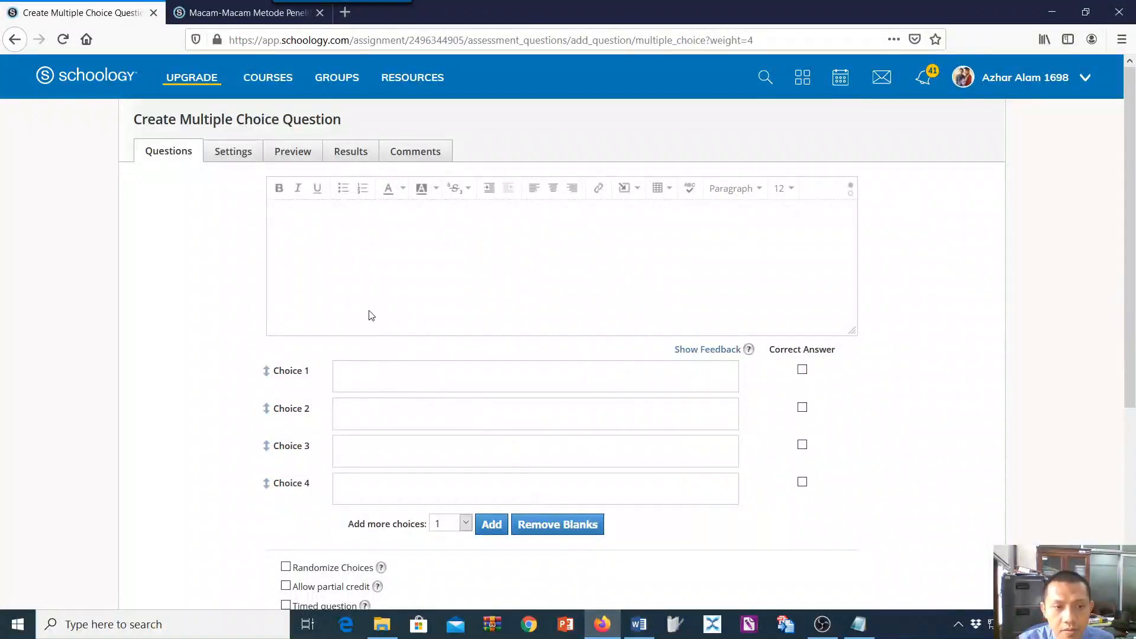
{"action": "key", "text": "ctrl+v"}
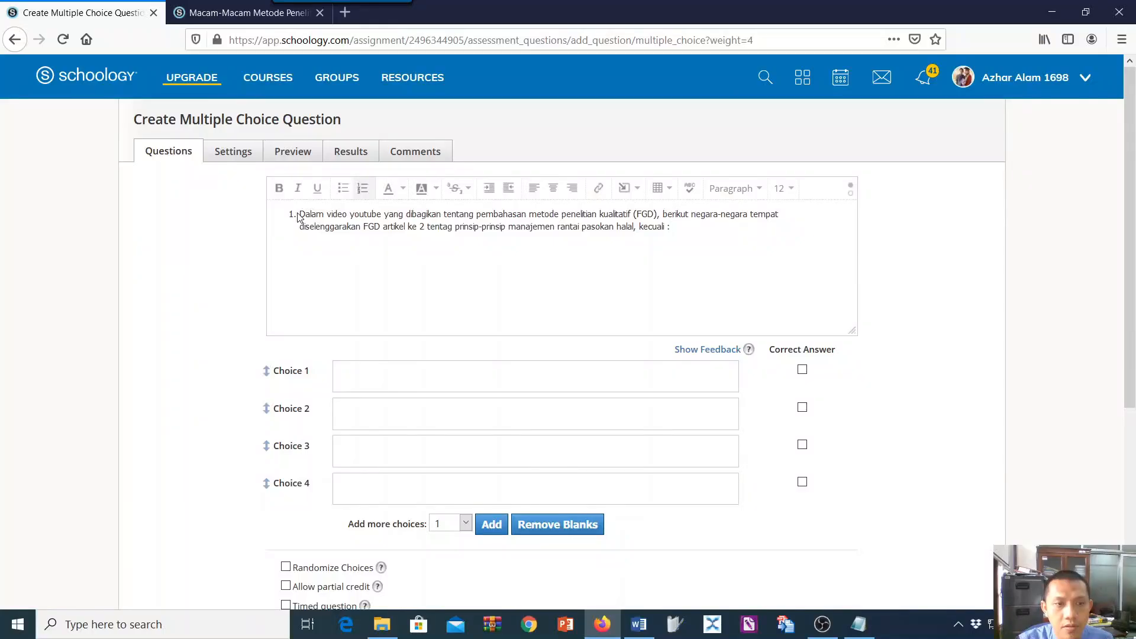
{"action": "left_click", "coordinate": [363, 189]}
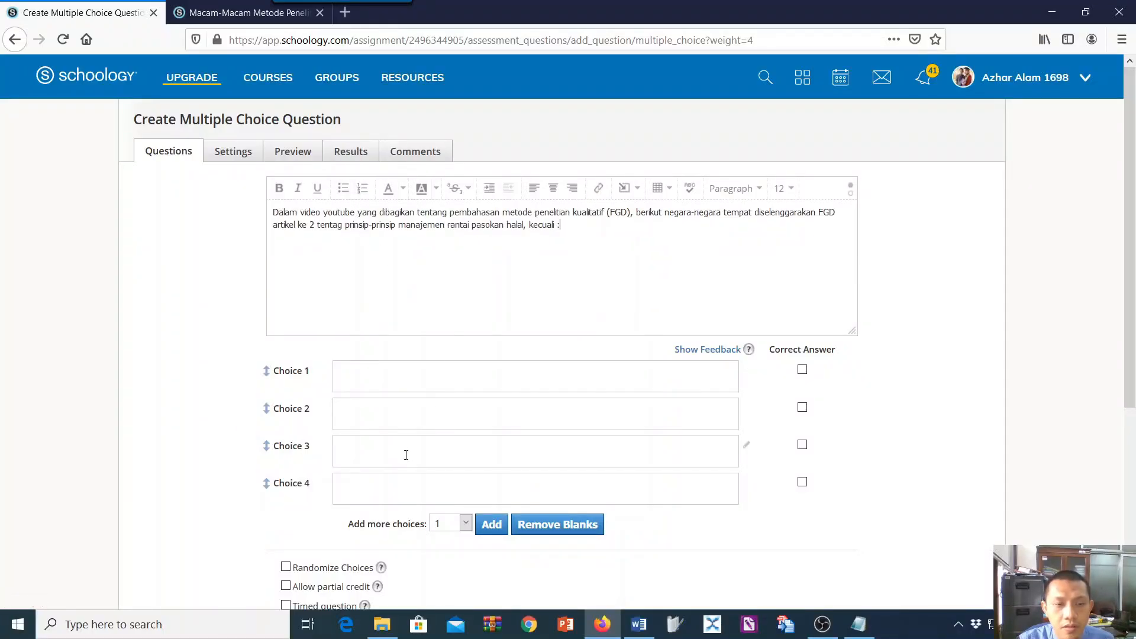
Copy question 4's options from Word into Choice 1 and remove the "a." label before "Netherland".
{"action": "left_click", "coordinate": [411, 379]}
{"action": "left_click", "coordinate": [638, 624]}
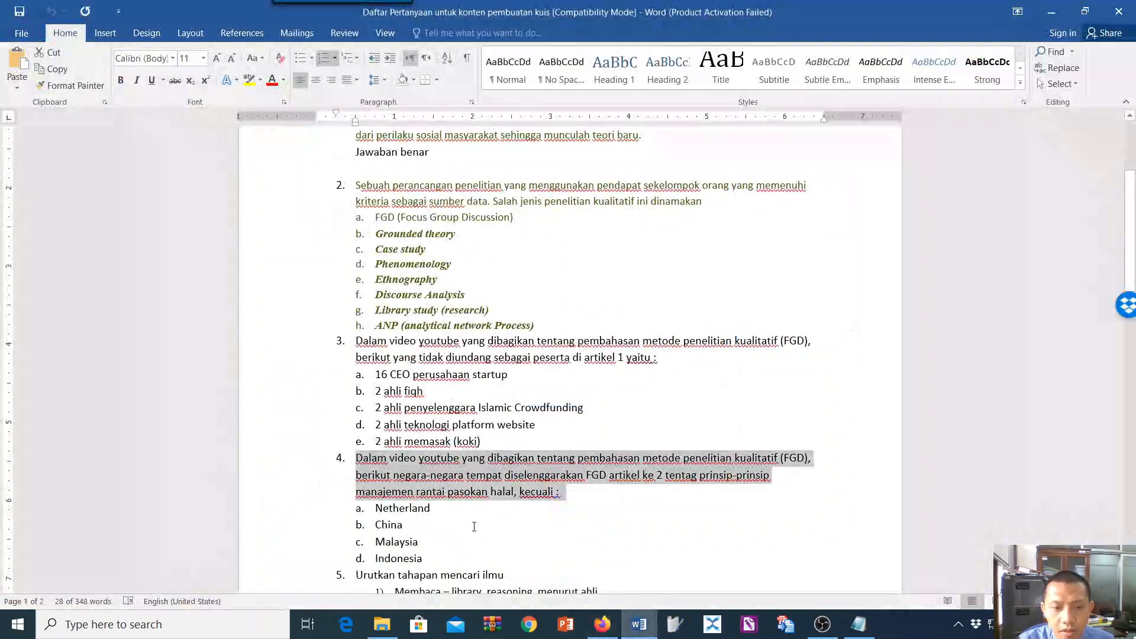
{"action": "left_click_drag", "start_coordinate": [377, 508], "coordinate": [441, 556]}
{"action": "key", "text": "ctrl+c"}
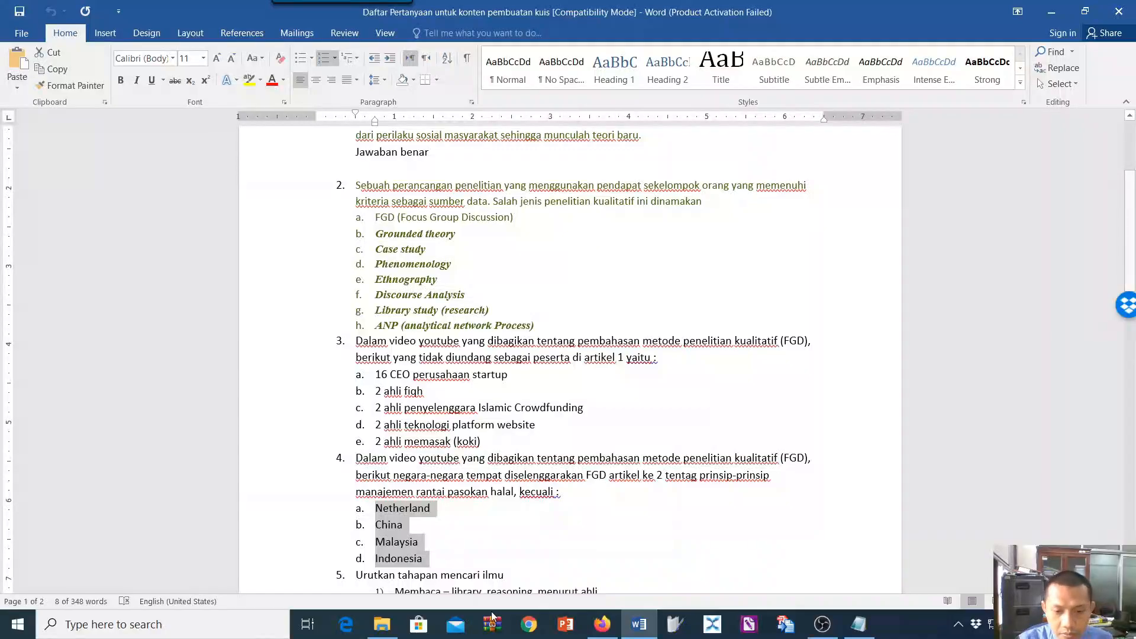
{"action": "left_click", "coordinate": [602, 625]}
{"action": "key", "text": "ctrl+v"}
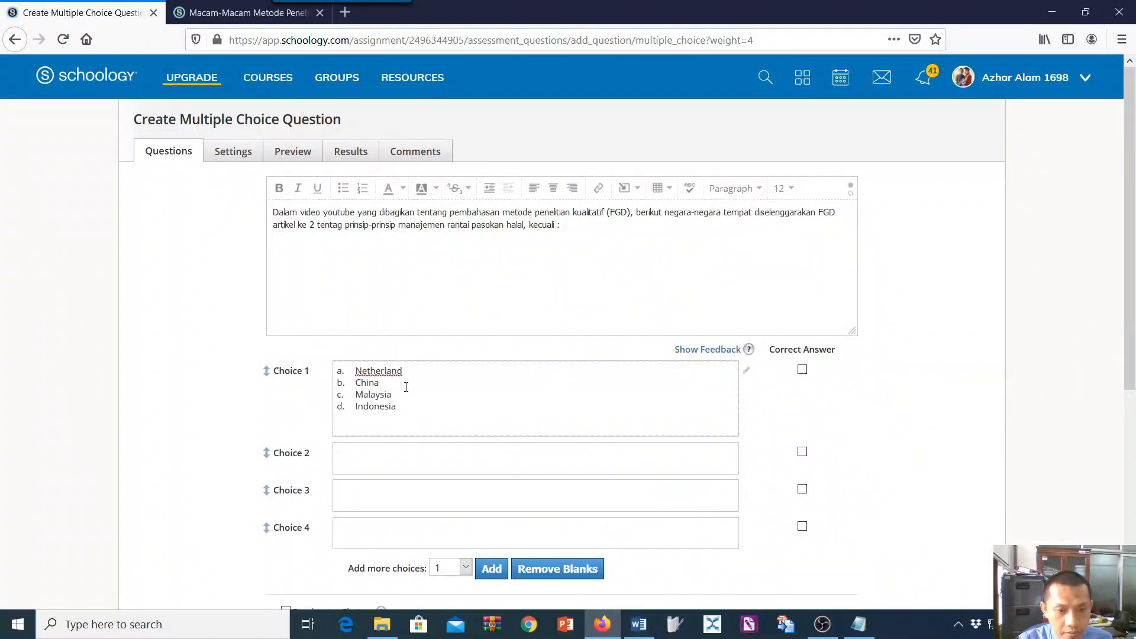
{"action": "left_click", "coordinate": [351, 371]}
{"action": "key", "text": "BackSpace"}
{"action": "key", "text": "BackSpace"}
{"action": "key", "text": "BackSpace"}
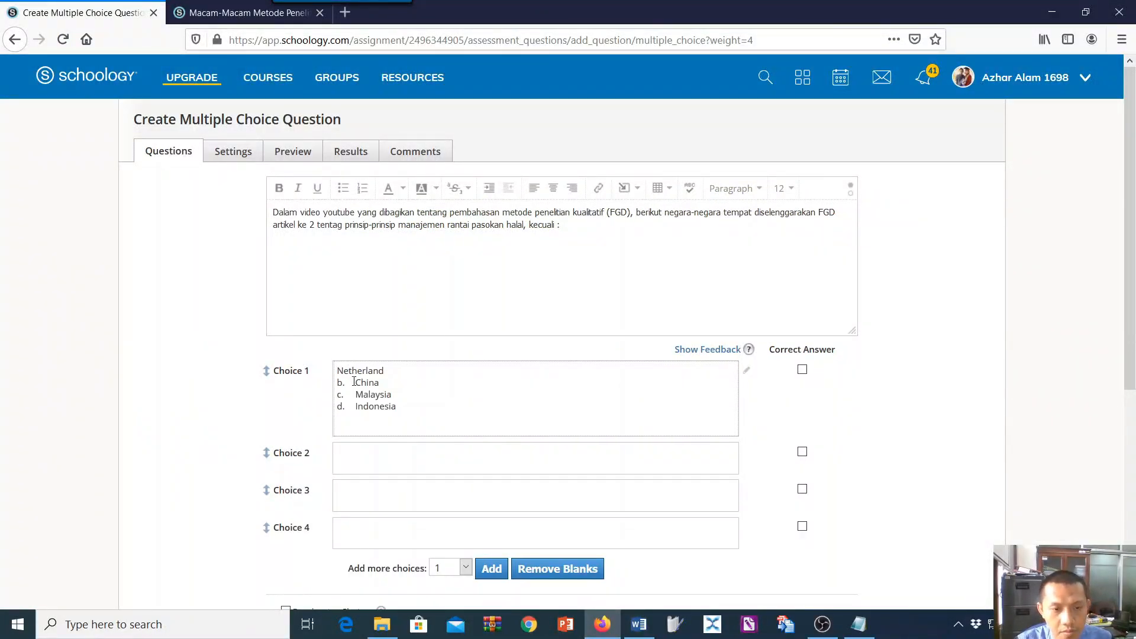
Copy "China" from Choice 1 into Choice 2 and "Malaysia" into Choice 3.
{"action": "left_click_drag", "start_coordinate": [355, 382], "coordinate": [393, 395]}
{"action": "key", "text": "ctrl+c"}
{"action": "left_click", "coordinate": [342, 457]}
{"action": "key", "text": "ctrl+v"}
{"action": "key", "text": "ctrl+v"}
{"action": "key", "text": "ctrl+z"}
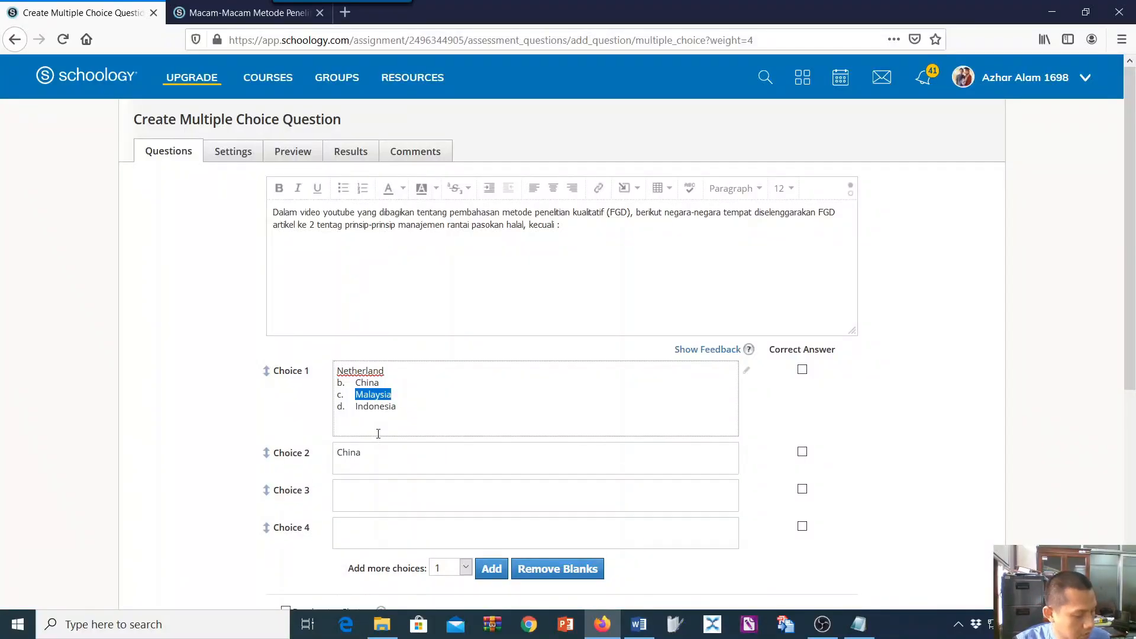
{"action": "key", "text": "ctrl+c"}
{"action": "left_click", "coordinate": [358, 496]}
{"action": "key", "text": "ctrl+v"}
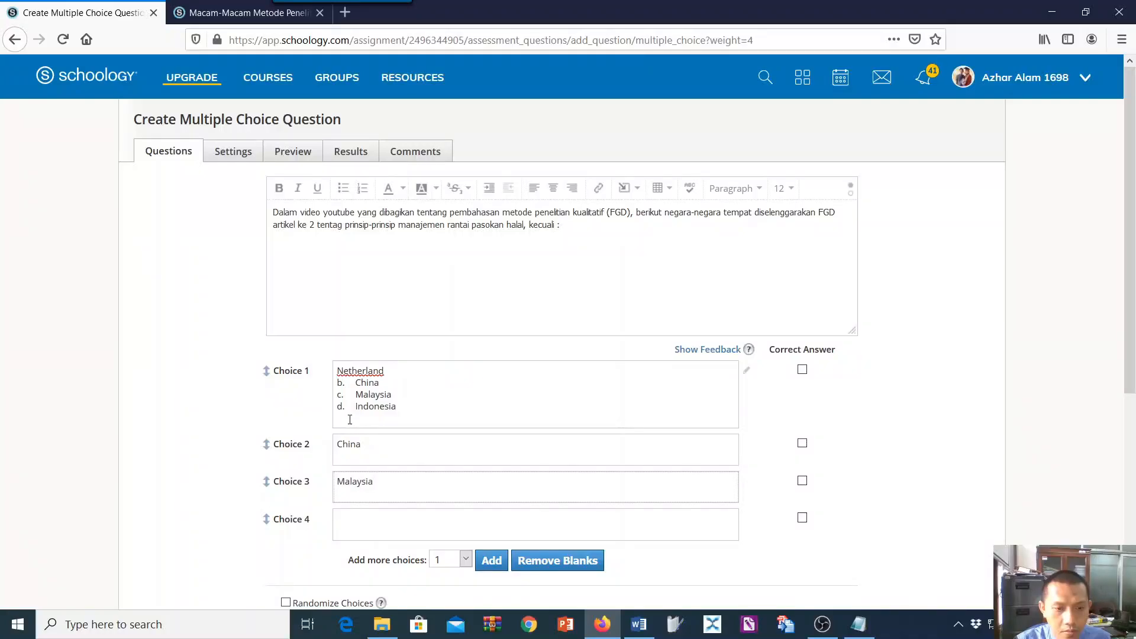
Copy "Indonesia" from Choice 1 into Choice 4 and mark Choice 4 as the correct answer.
{"action": "left_click_drag", "start_coordinate": [357, 412], "coordinate": [392, 418]}
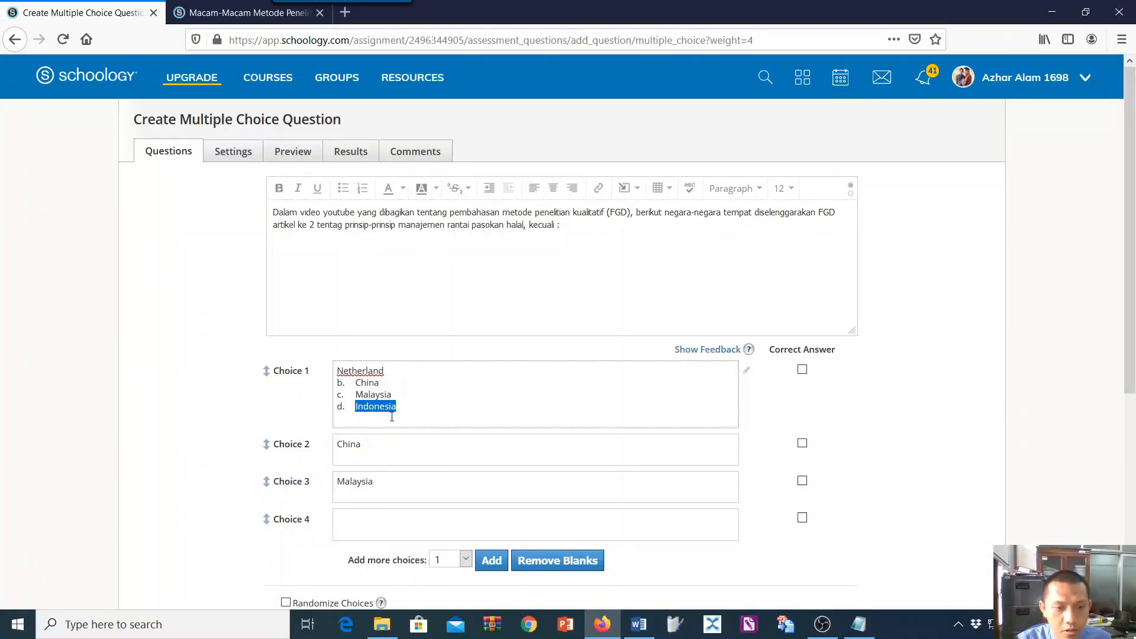
{"action": "key", "text": "ctrl+c"}
{"action": "left_click", "coordinate": [365, 527]}
{"action": "key", "text": "ctrl+v"}
{"action": "left_click", "coordinate": [802, 518]}
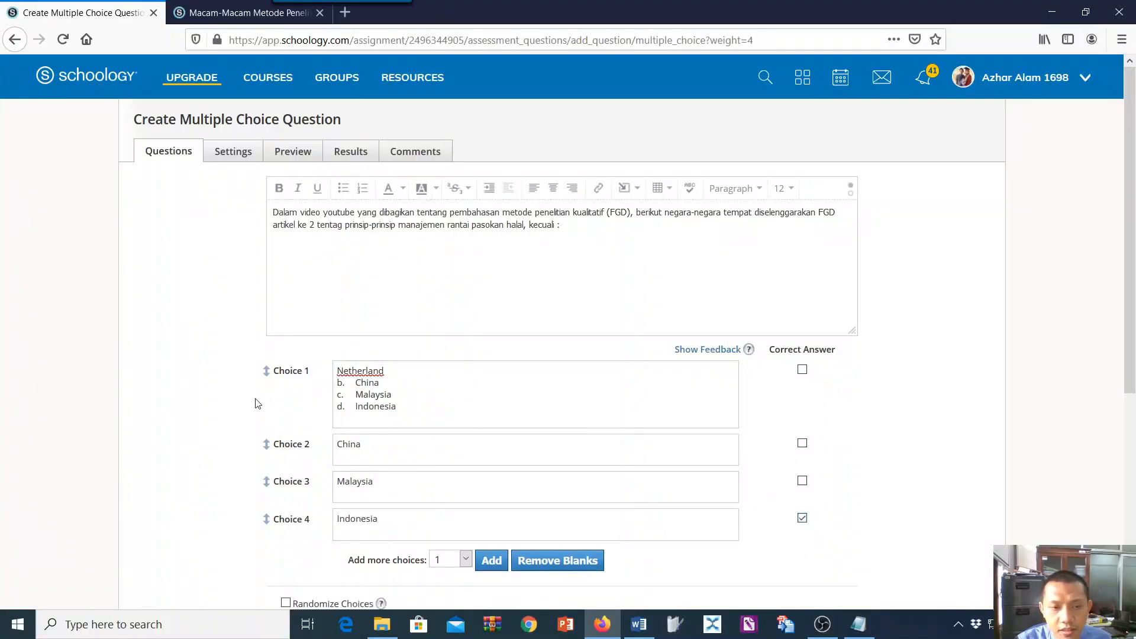
Delete the leftover options b to d and the blank lines from Choice 1, keeping only "Netherland".
{"action": "left_click_drag", "start_coordinate": [336, 382], "coordinate": [419, 406]}
{"action": "key", "text": "BackSpace"}
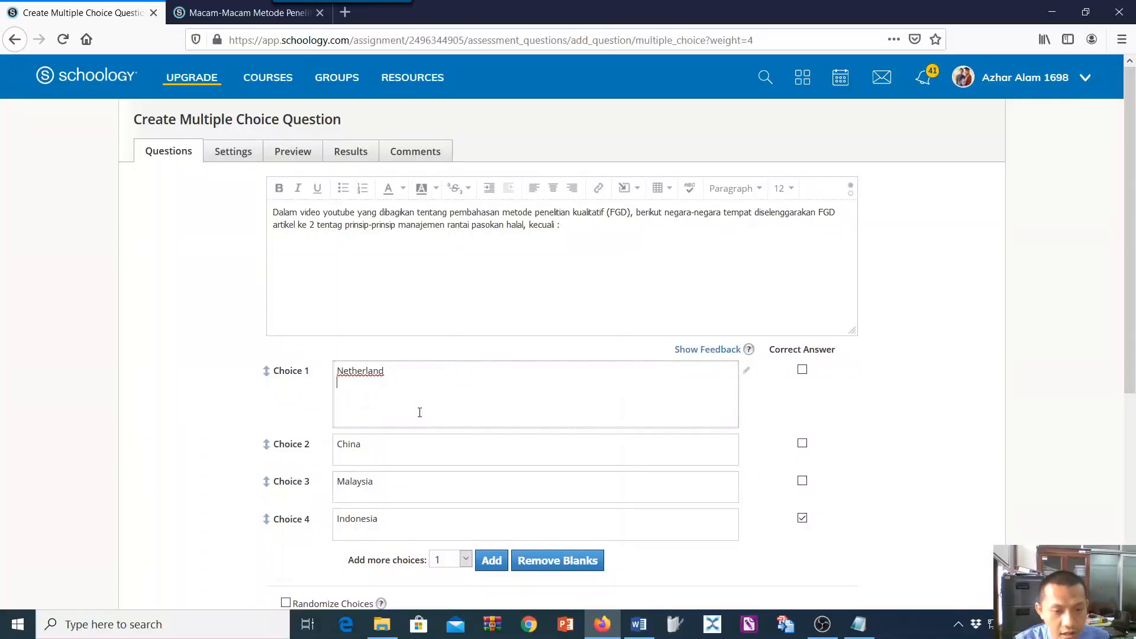
{"action": "key", "text": "BackSpace"}
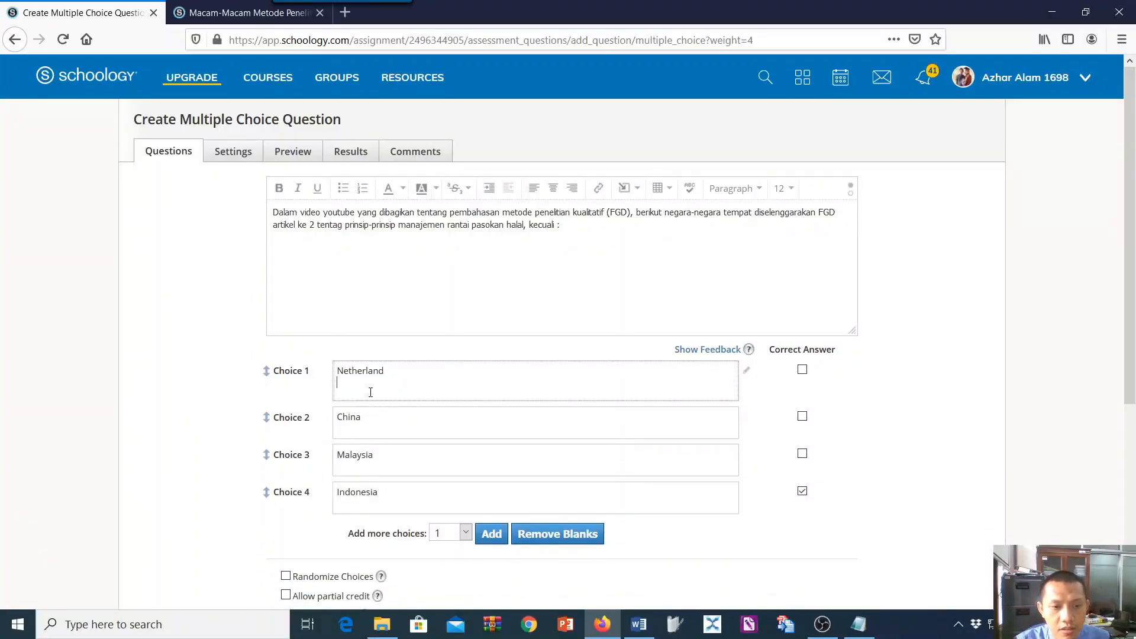
{"action": "key", "text": "BackSpace"}
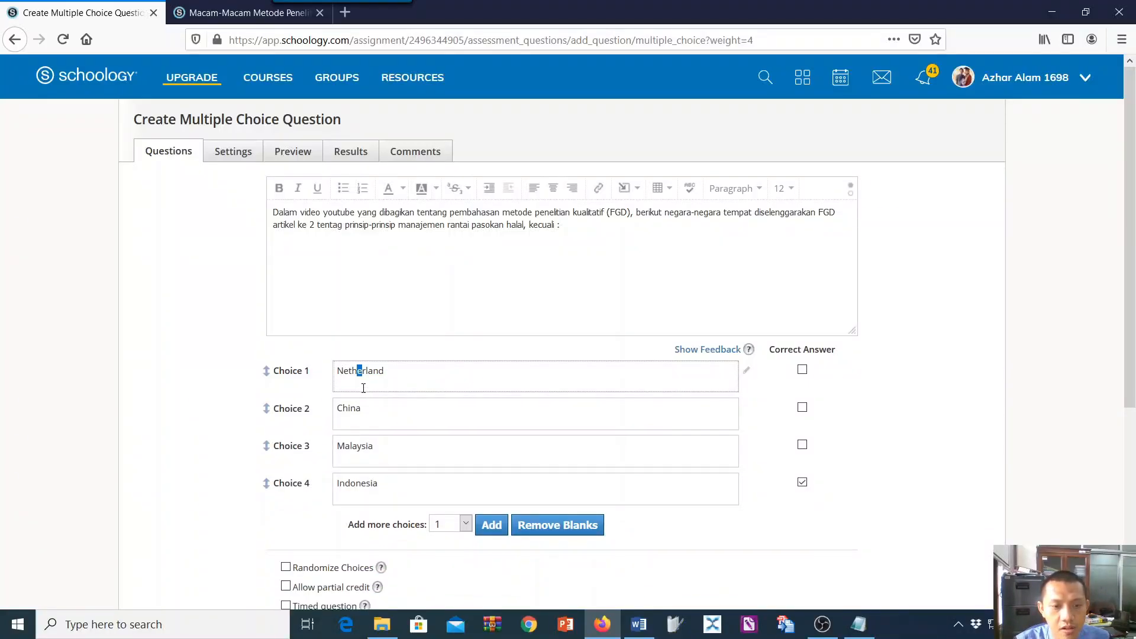
Turn on Randomize Choices for the FGD countries question and create it.
{"action": "scroll", "coordinate": [486, 497], "scroll_direction": "down", "scroll_amount": 5}
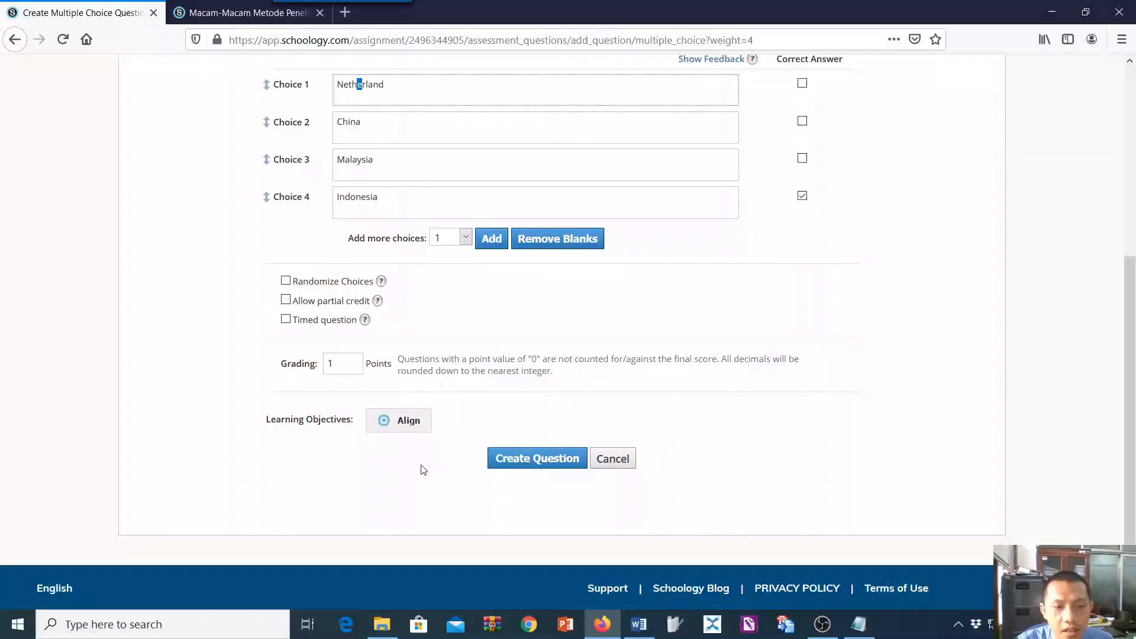
{"action": "left_click", "coordinate": [302, 284]}
{"action": "left_click", "coordinate": [551, 460]}
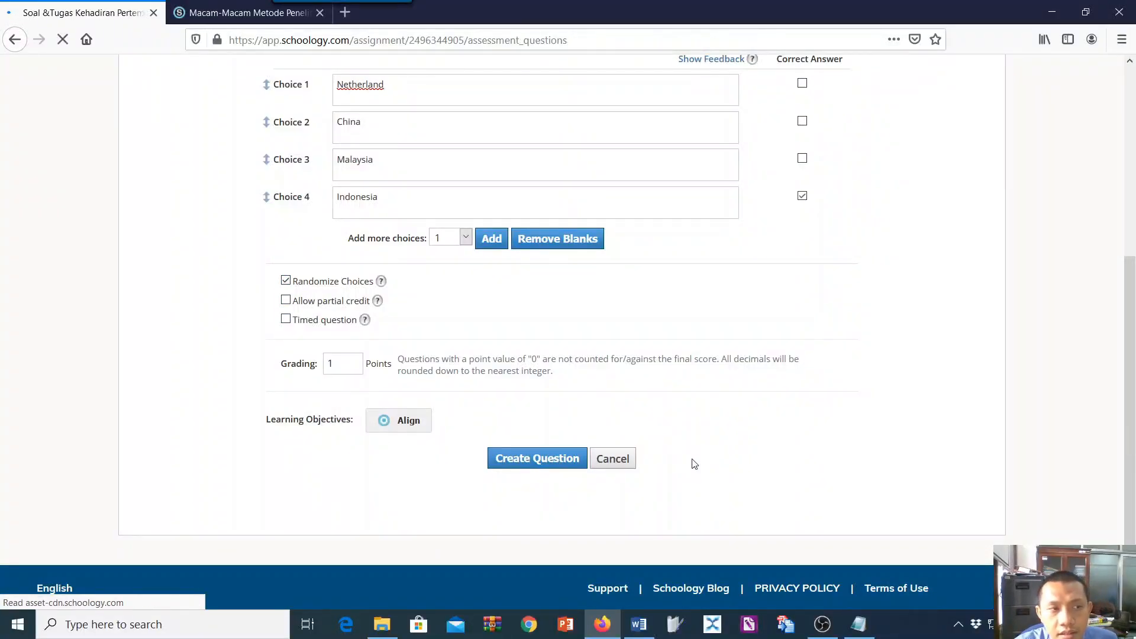
Edit True/False question 1 to remove the list numbering from its text and save the question.
{"action": "scroll", "coordinate": [742, 355], "scroll_direction": "down", "scroll_amount": 4}
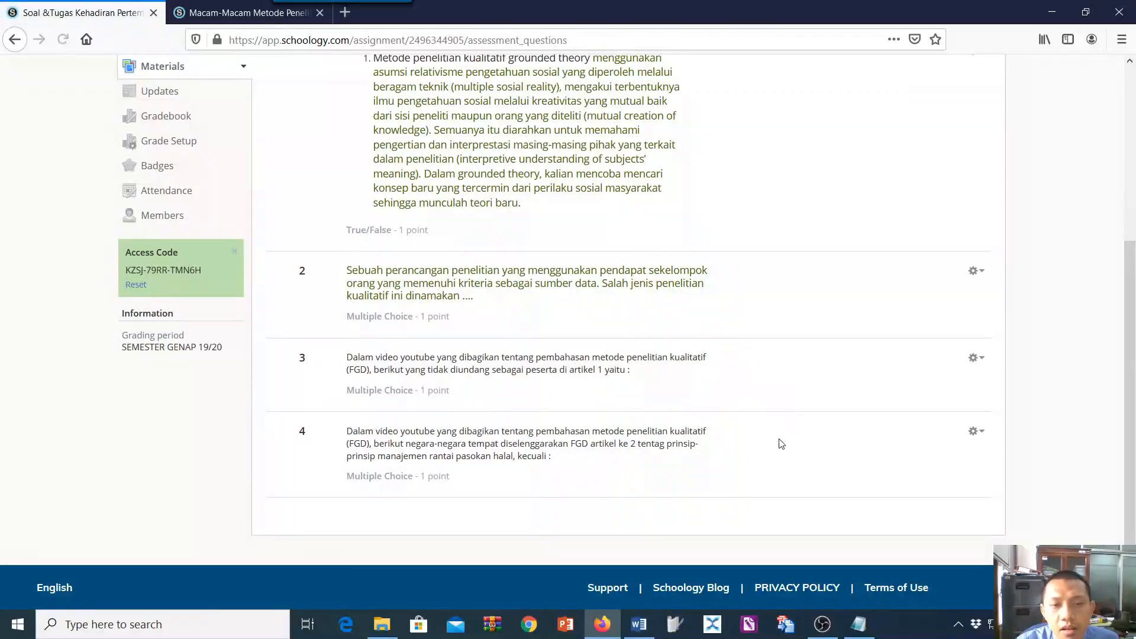
{"action": "scroll", "coordinate": [466, 266], "scroll_direction": "up", "scroll_amount": 1}
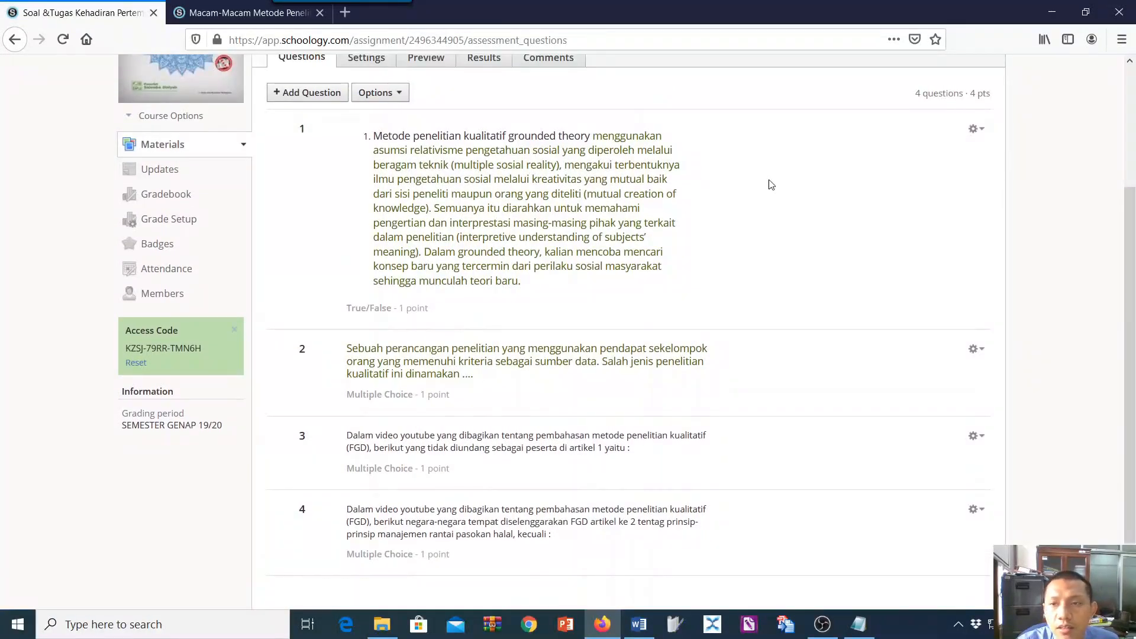
{"action": "left_click", "coordinate": [974, 128]}
{"action": "left_click", "coordinate": [964, 152]}
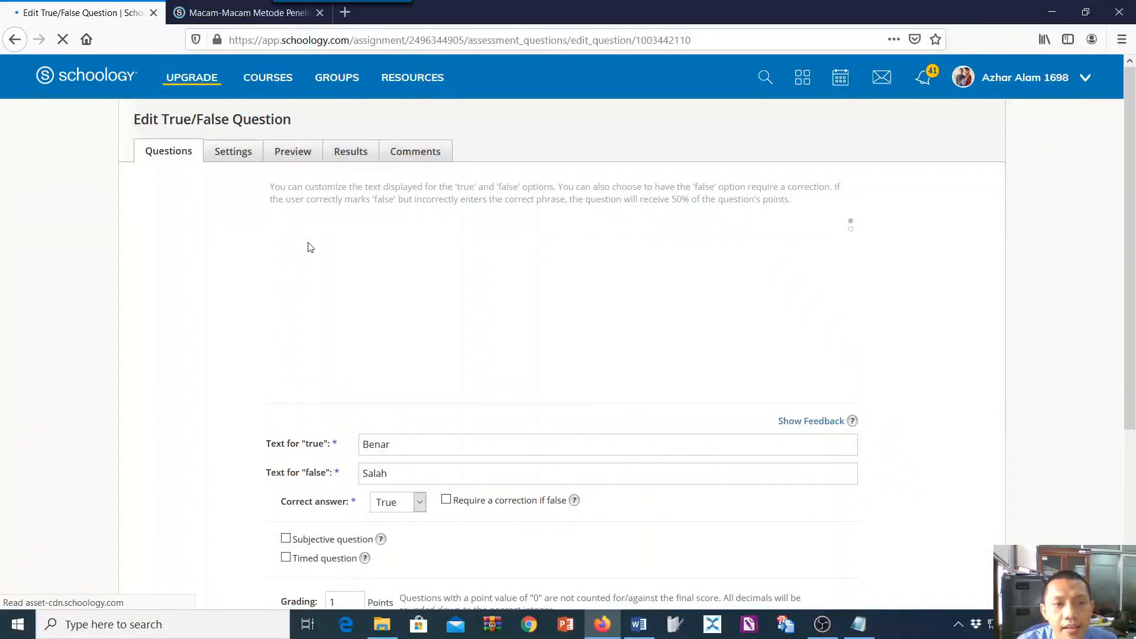
{"action": "left_click_drag", "start_coordinate": [304, 249], "coordinate": [765, 300]}
{"action": "left_click", "coordinate": [362, 225]}
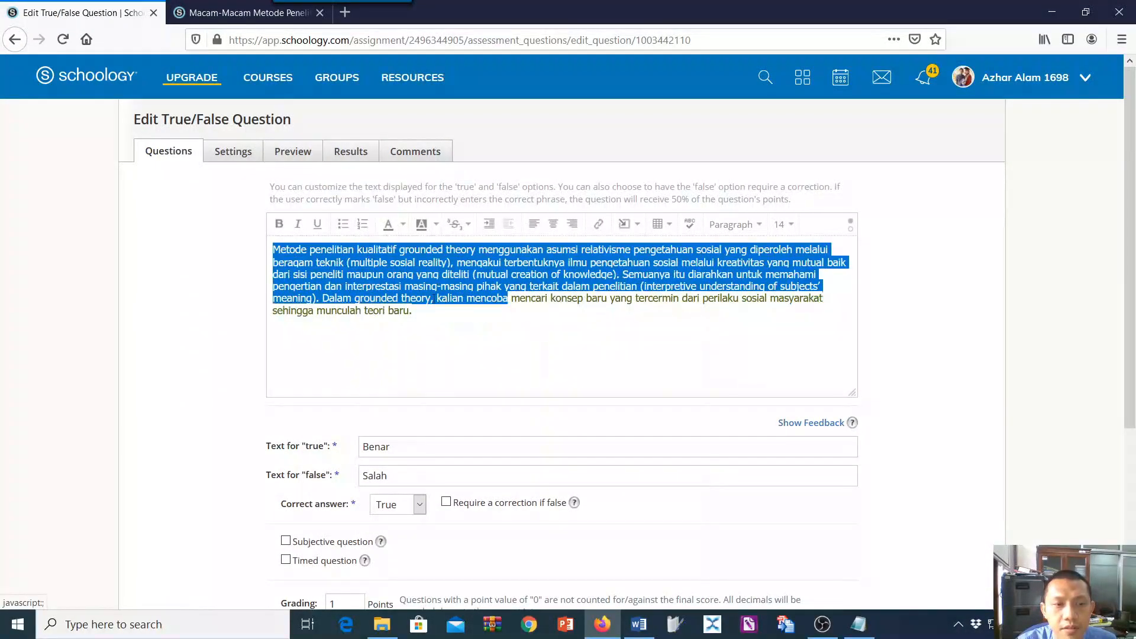
{"action": "left_click", "coordinate": [547, 372]}
{"action": "scroll", "coordinate": [588, 419], "scroll_direction": "down", "scroll_amount": 4}
{"action": "left_click", "coordinate": [548, 458]}
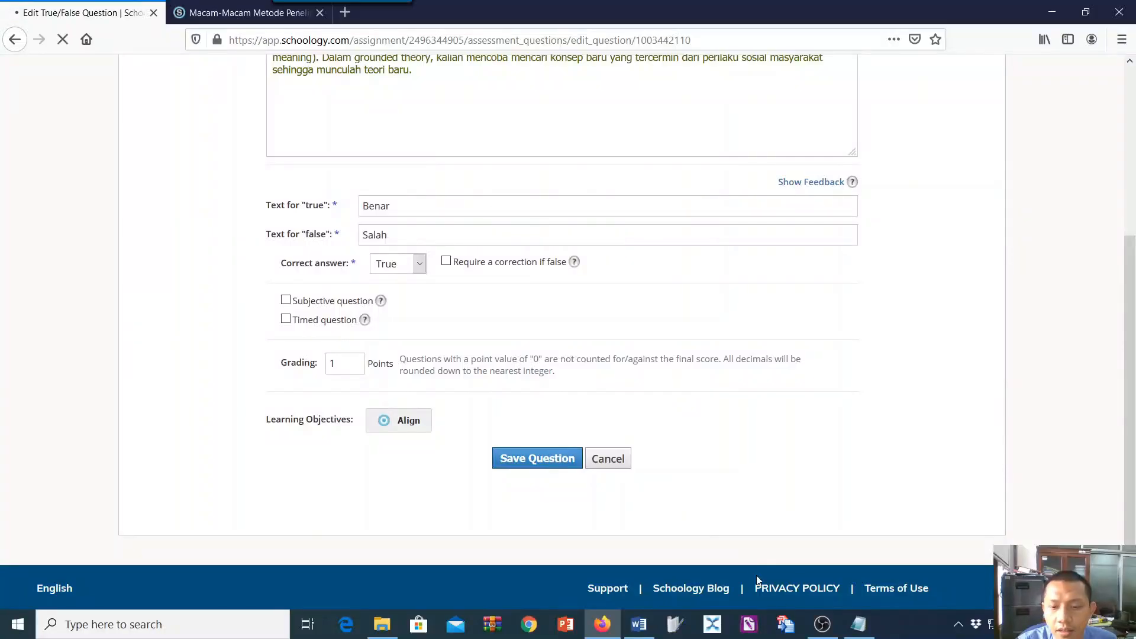
Check the question types in the Notepad notes and start a new Ordering question in the quiz.
{"action": "left_click", "coordinate": [858, 625]}
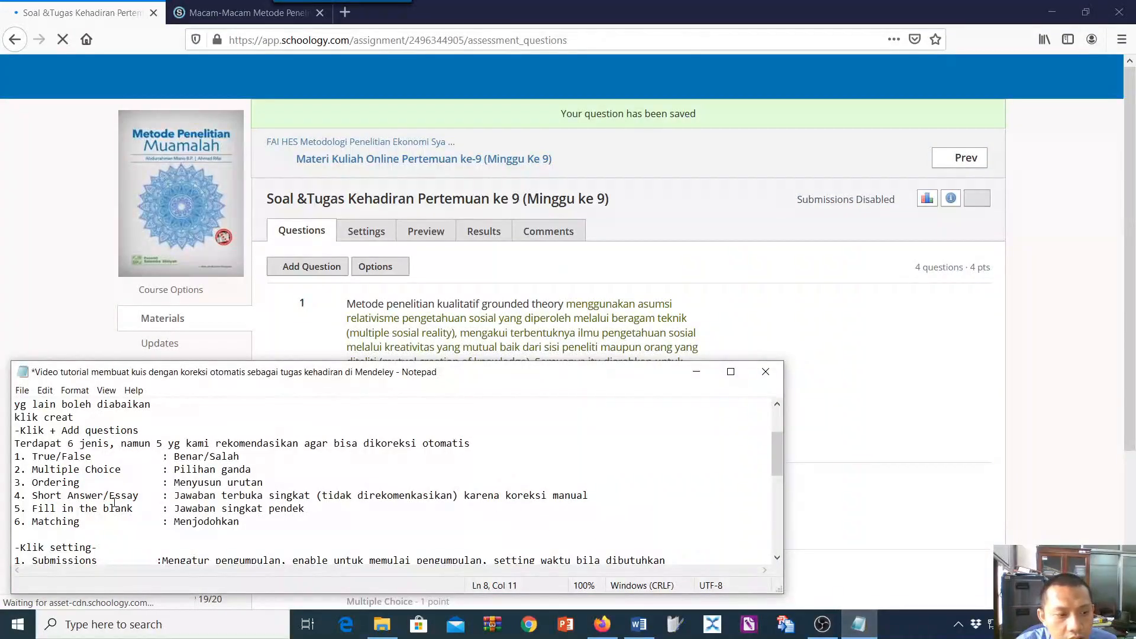
{"action": "scroll", "coordinate": [139, 496], "scroll_direction": "down", "scroll_amount": 1}
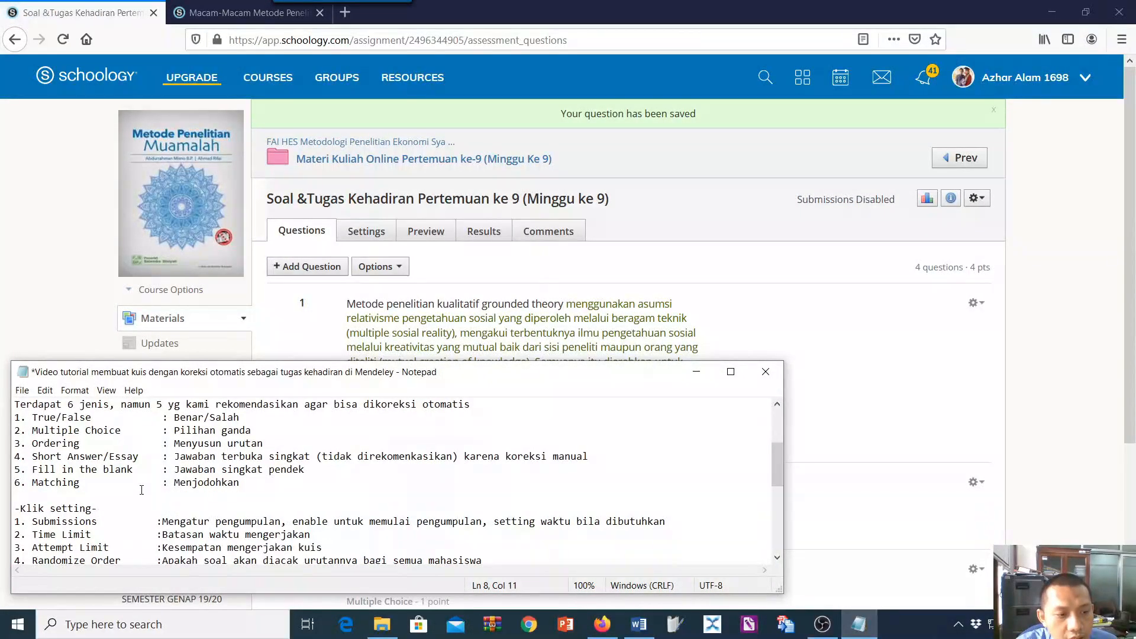
{"action": "left_click", "coordinate": [298, 352]}
{"action": "scroll", "coordinate": [318, 333], "scroll_direction": "down", "scroll_amount": 3}
{"action": "scroll", "coordinate": [295, 249], "scroll_direction": "up", "scroll_amount": 2}
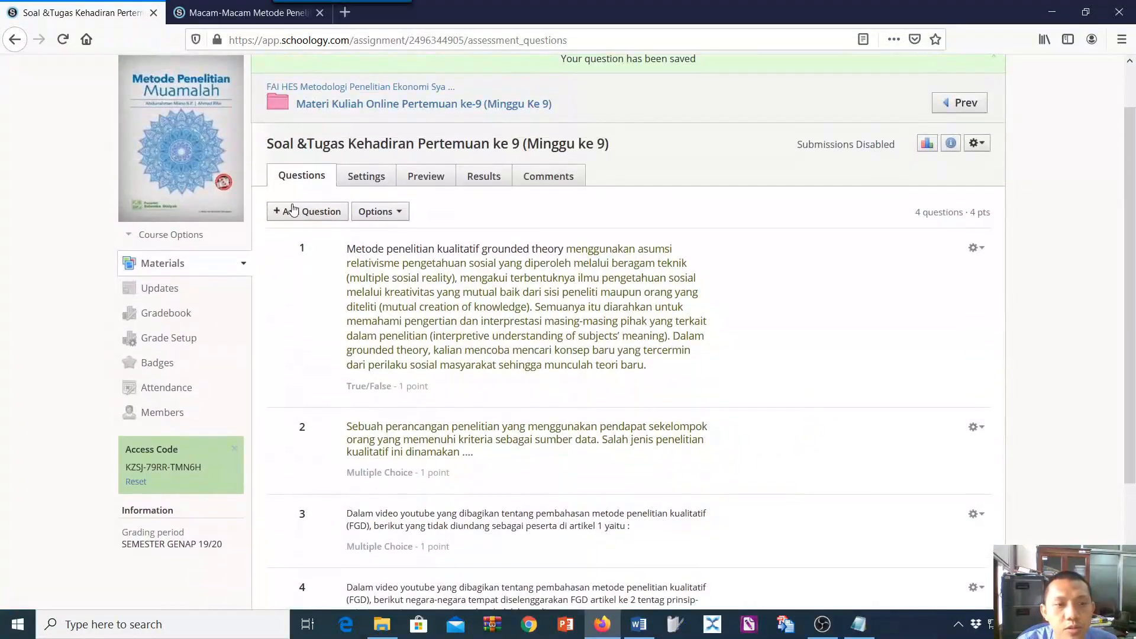
{"action": "left_click", "coordinate": [294, 210]}
{"action": "left_click", "coordinate": [317, 278]}
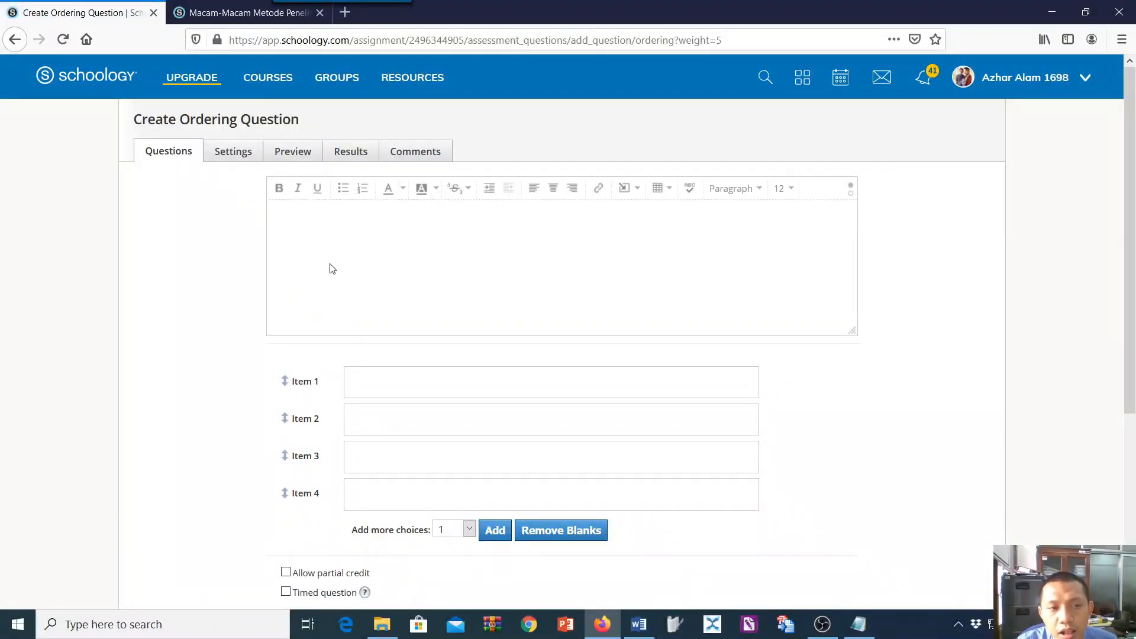
Copy the question 5 sentence "Urutkan tahapan mencari ilmu" from the Word list into the Ordering question's text.
{"action": "left_click", "coordinate": [333, 268]}
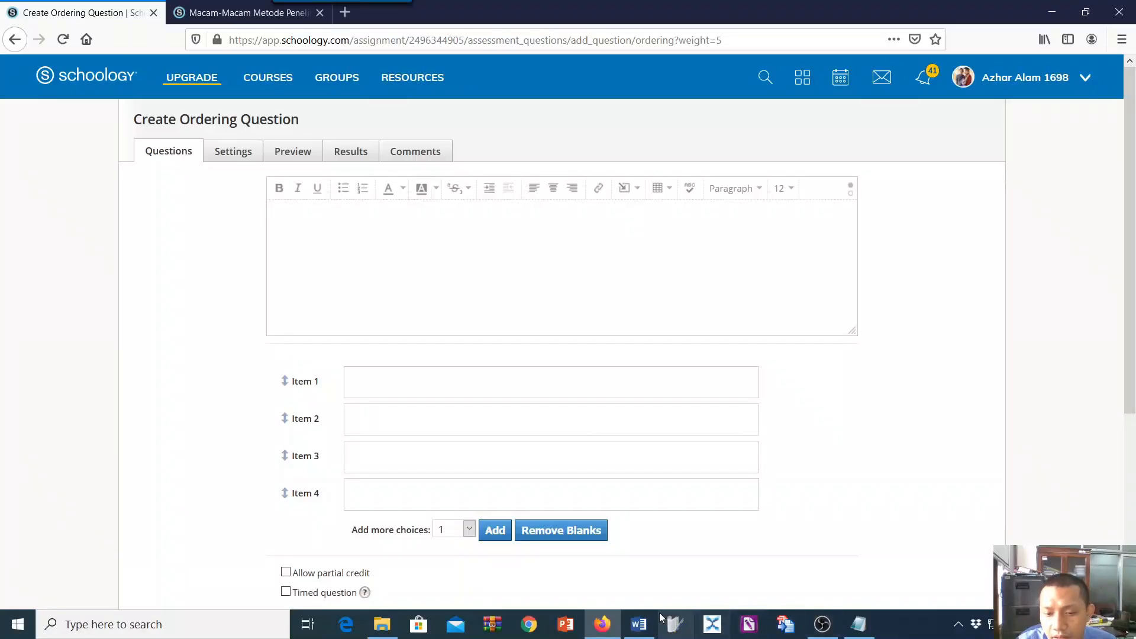
{"action": "left_click", "coordinate": [638, 625]}
{"action": "scroll", "coordinate": [538, 502], "scroll_direction": "down", "scroll_amount": 2}
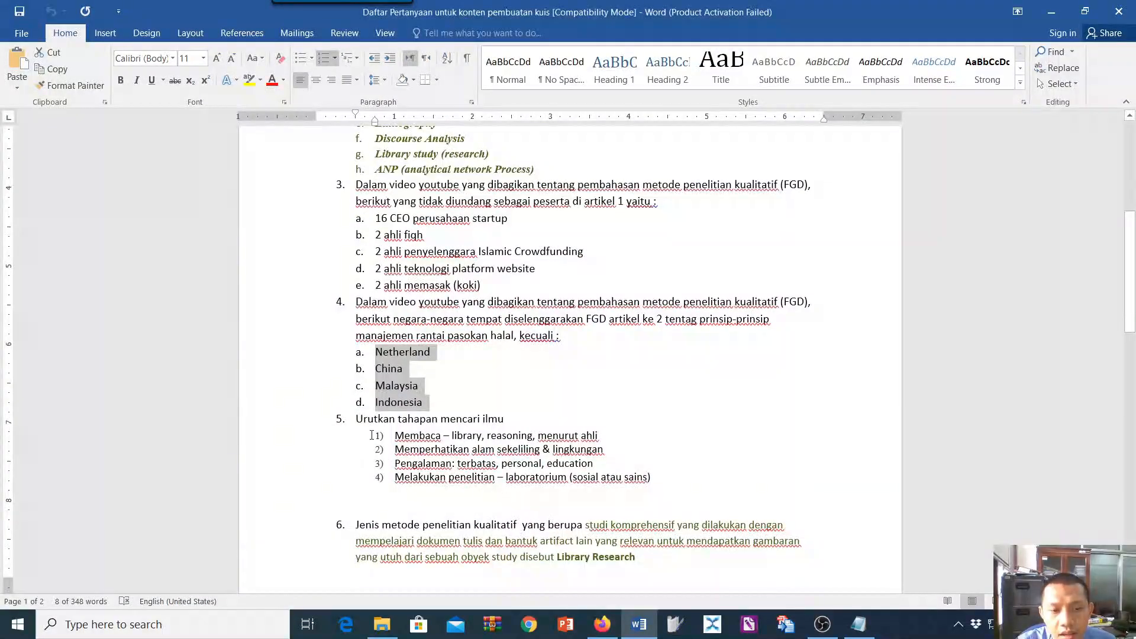
{"action": "left_click_drag", "start_coordinate": [361, 420], "coordinate": [510, 421]}
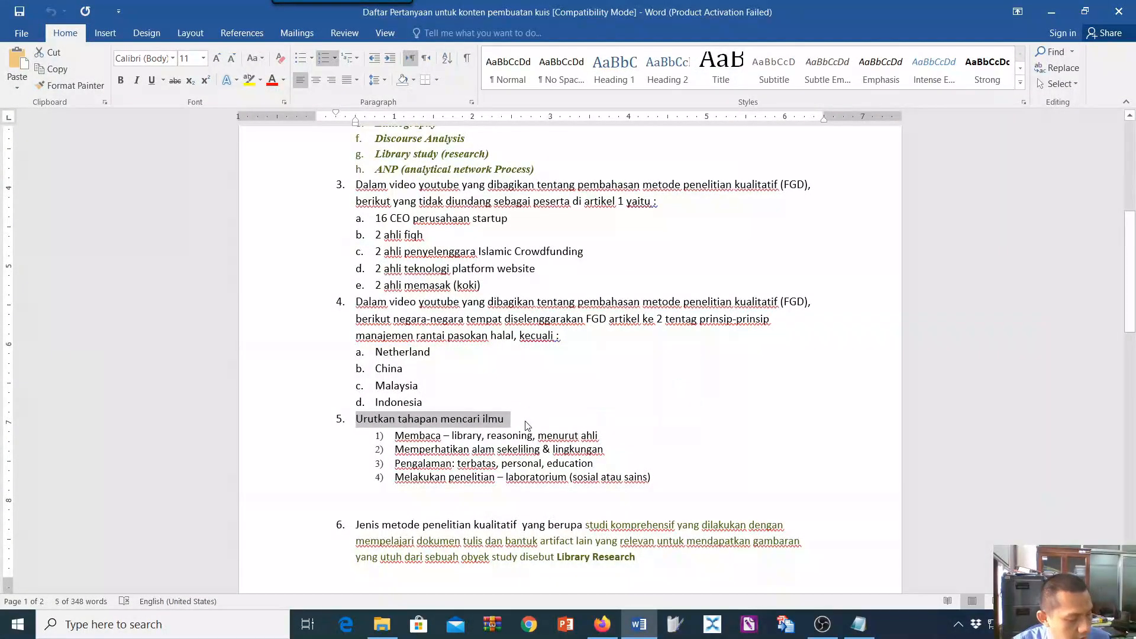
{"action": "left_click", "coordinate": [858, 624]}
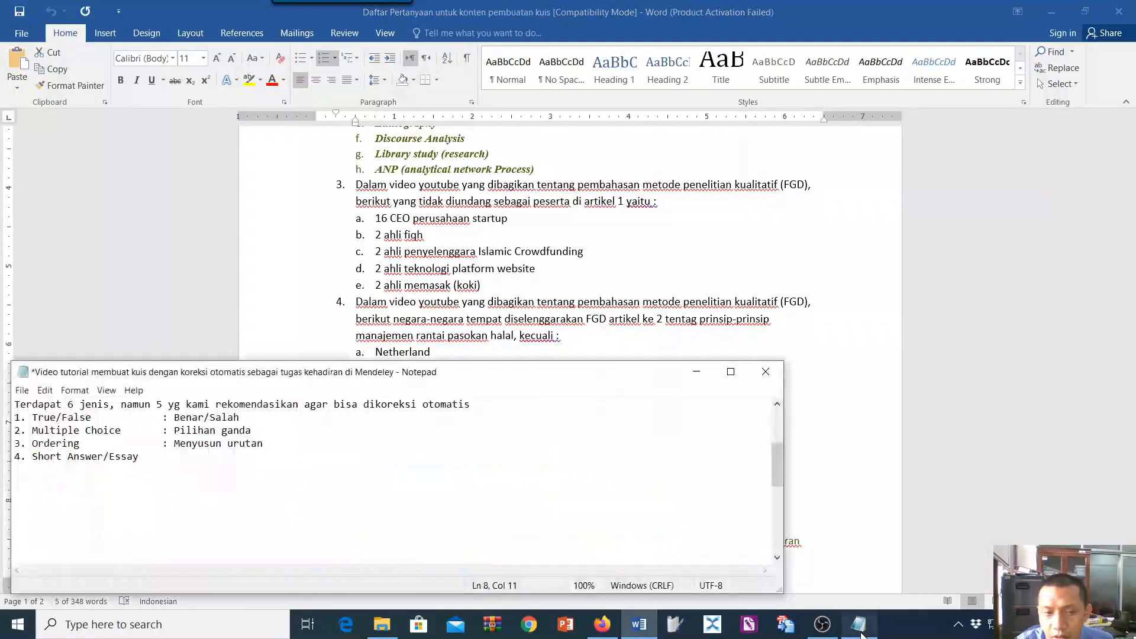
{"action": "left_click", "coordinate": [602, 625]}
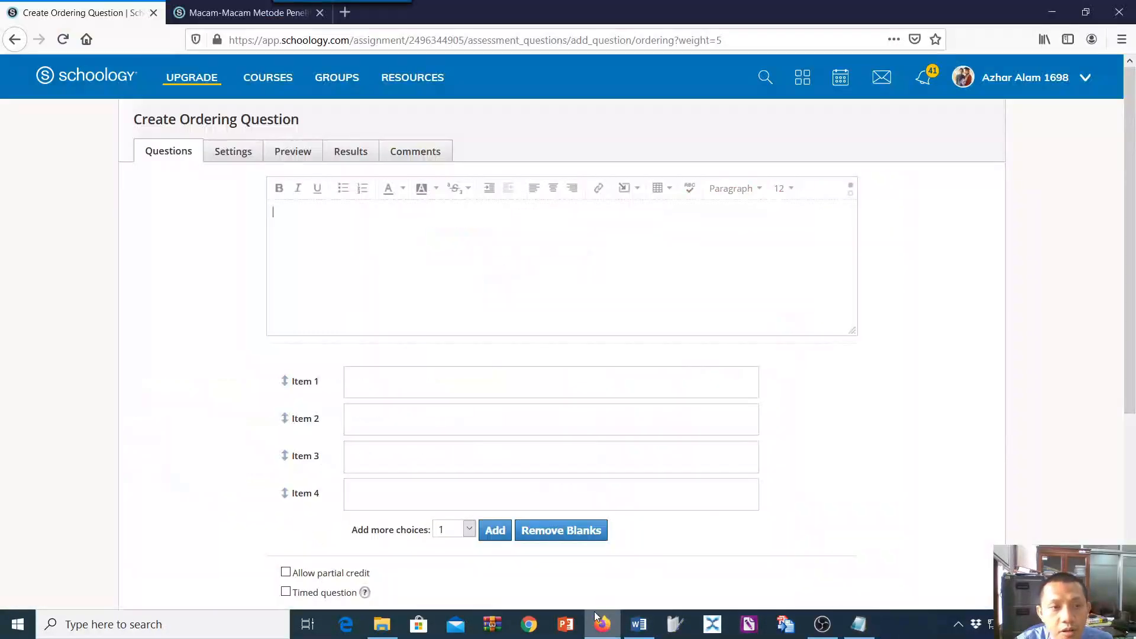
{"action": "key", "text": "ctrl+v"}
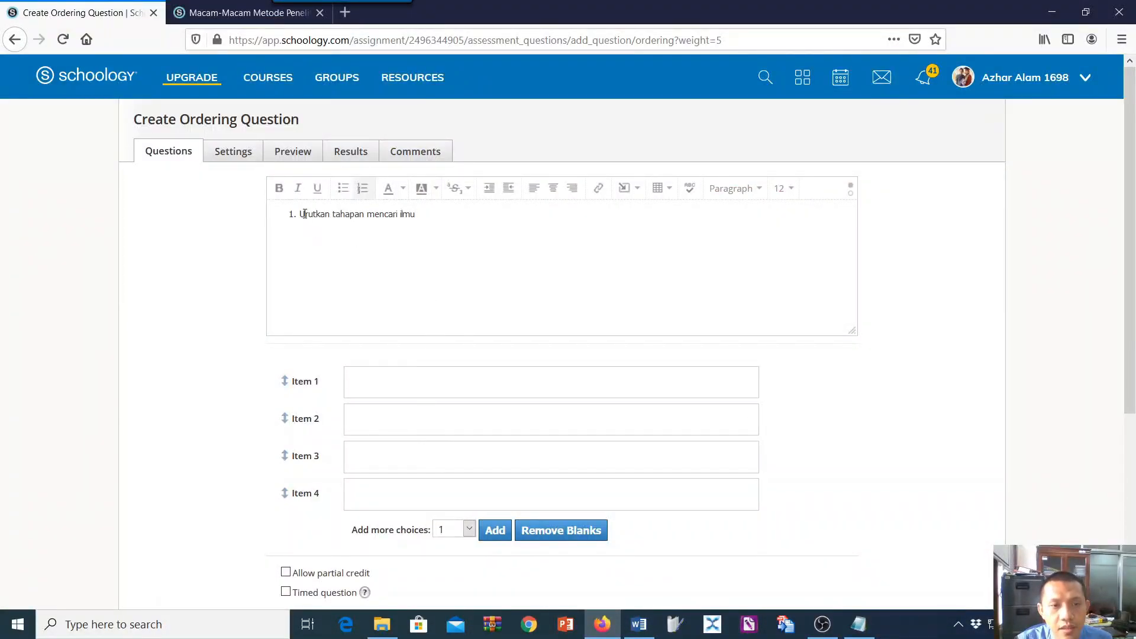
Remove the list numbering from the question text and end it with an exclamation mark: "Urutkan tahapan mencari ilmu !".
{"action": "left_click", "coordinate": [363, 188]}
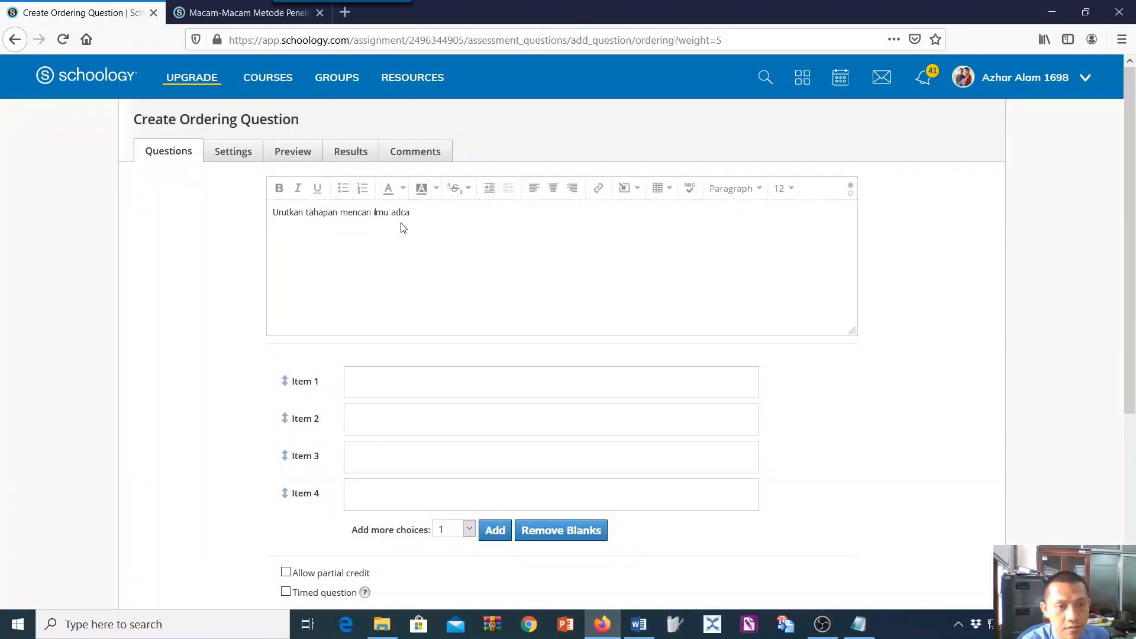
{"action": "type", "text": "adalah"}
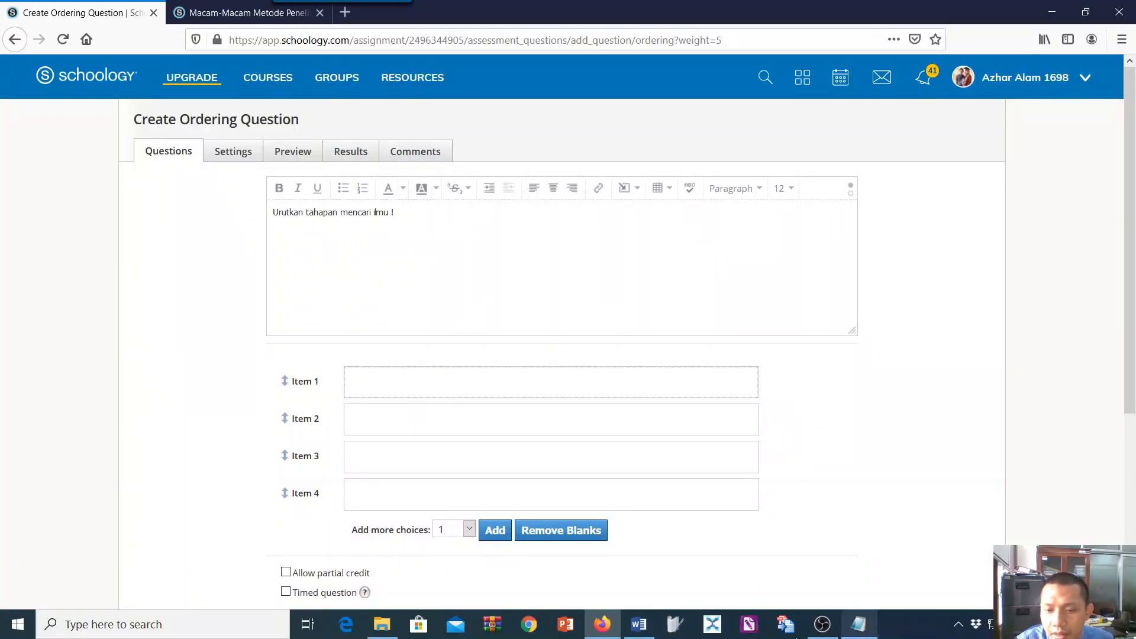
Copy the four stages under question 5 in Word into Item 1 and delete the "1)" before "Membaca".
{"action": "left_click", "coordinate": [639, 625]}
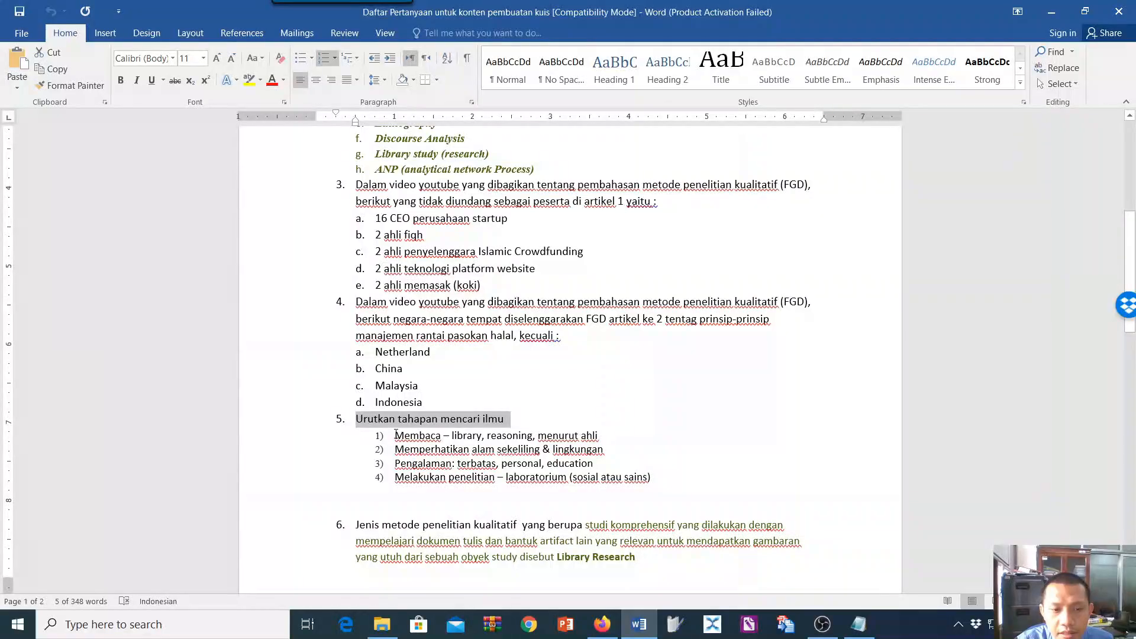
{"action": "left_click_drag", "start_coordinate": [396, 435], "coordinate": [676, 477]}
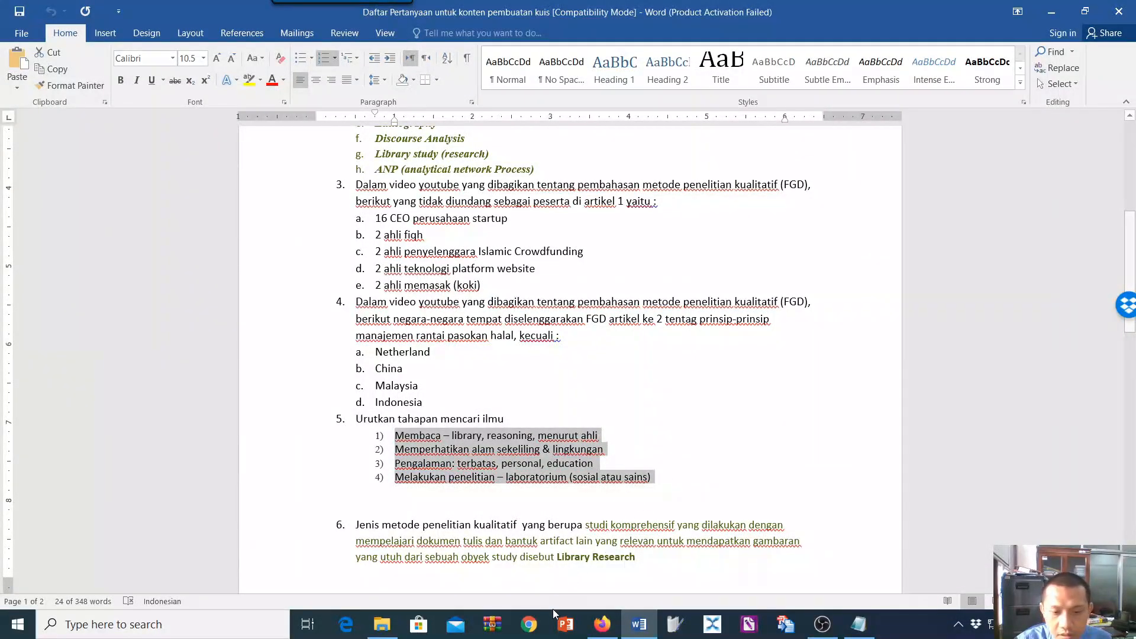
{"action": "left_click", "coordinate": [602, 624]}
{"action": "left_click", "coordinate": [365, 385]}
{"action": "type", "text": "1) Membaca – library, reasoning, menurut ahli 2) Memperhatikan alam sekeliling & lingkungan 3) Pengalaman: terbatas, personal, education 4) Melakukan penelitian – laboratorium (sosial atau sains)"}
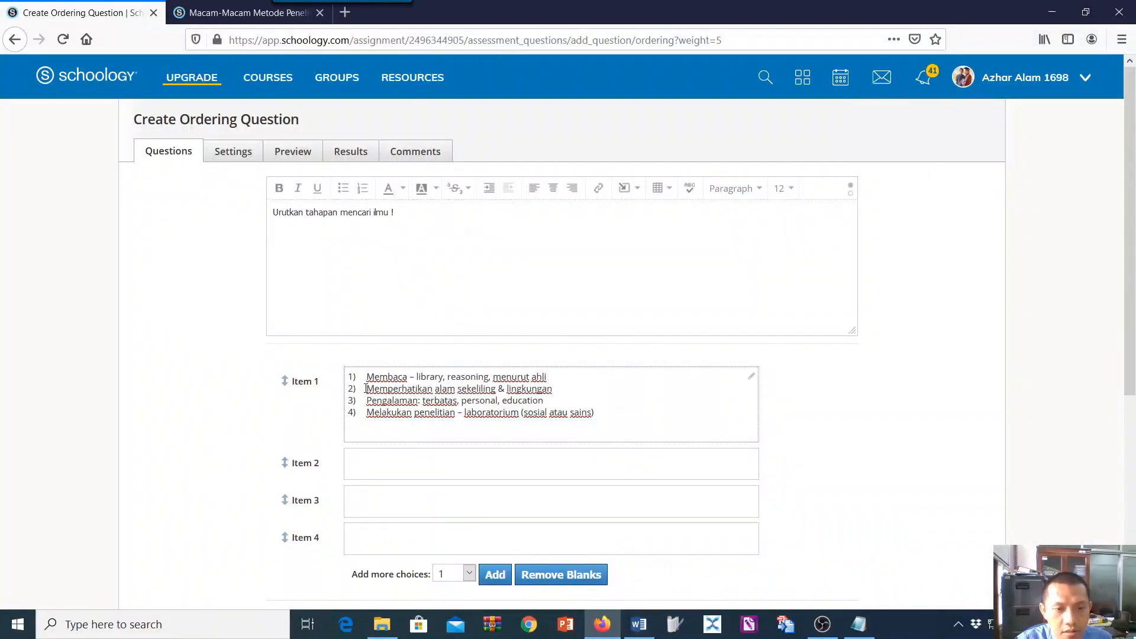
{"action": "left_click", "coordinate": [367, 377]}
{"action": "key", "text": "BackSpace"}
{"action": "key", "text": "BackSpace"}
{"action": "key", "text": "BackSpace"}
{"action": "key", "text": "BackSpace"}
{"action": "key", "text": "BackSpace"}
{"action": "key", "text": "BackSpace"}
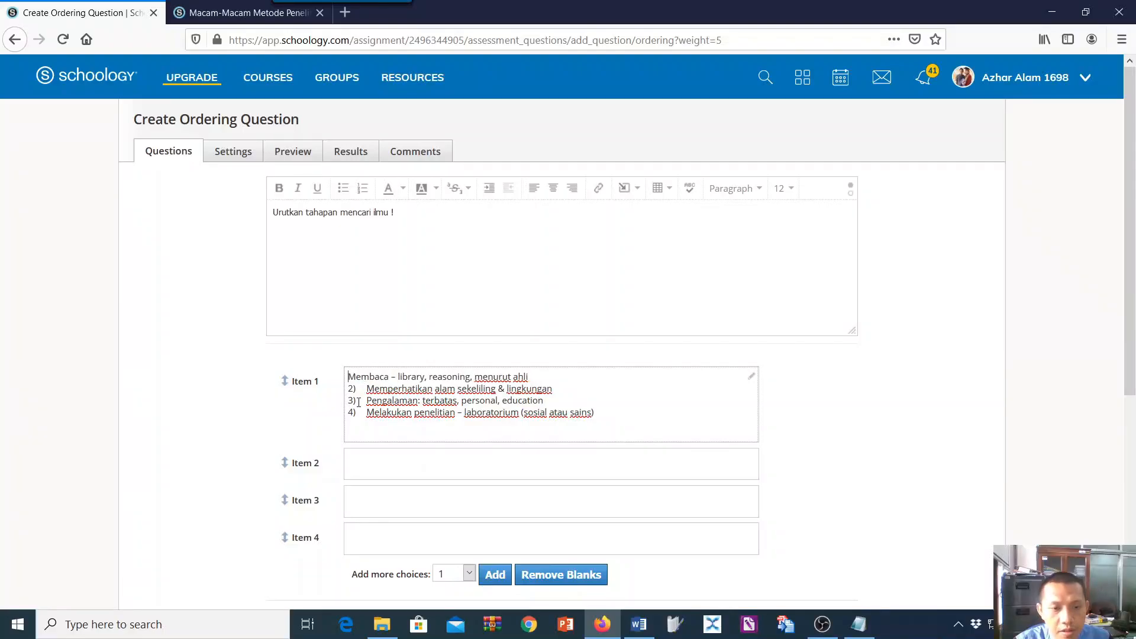
Copy the "Memperhatikan", "Pengalaman" and "Melakukan penelitian" lines from Item 1 into Items 2, 3 and 4, without their numbers.
{"action": "left_click_drag", "start_coordinate": [365, 389], "coordinate": [550, 385]}
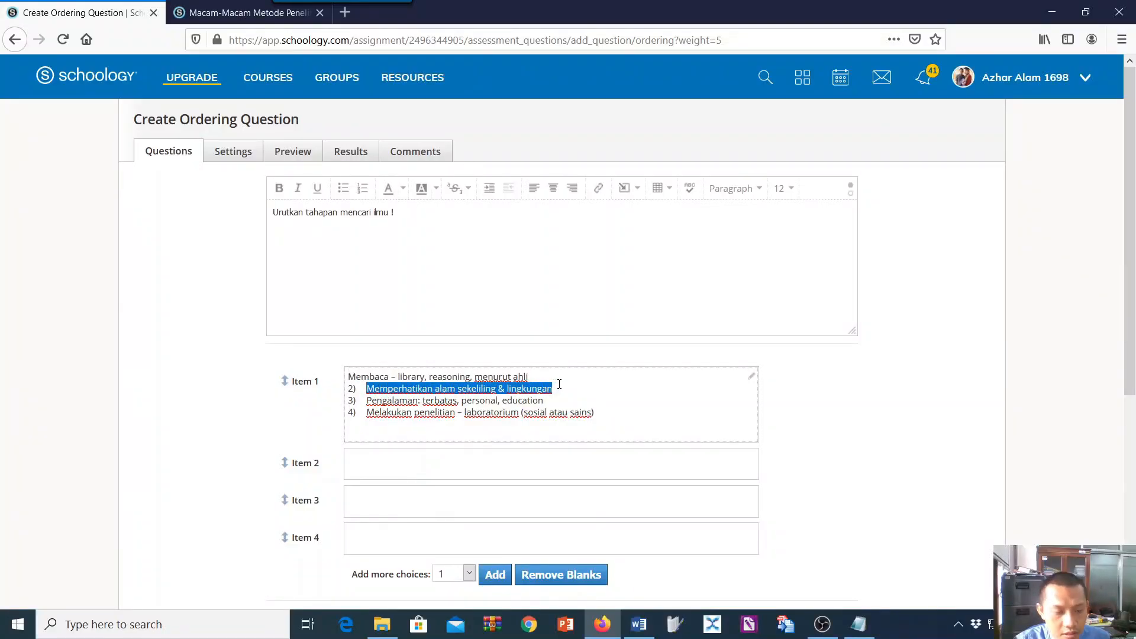
{"action": "left_click", "coordinate": [449, 466]}
{"action": "type", "text": "Memperhatikan alam sekeliling & lingkungan"}
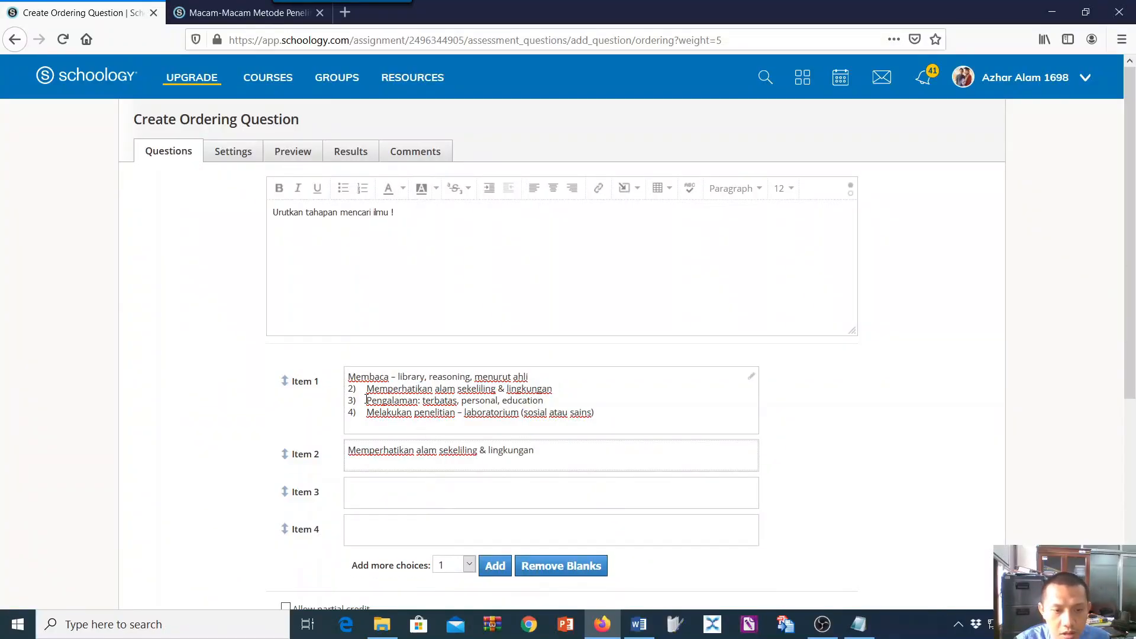
{"action": "left_click_drag", "start_coordinate": [367, 400], "coordinate": [555, 399]}
{"action": "key", "text": "ctrl+c"}
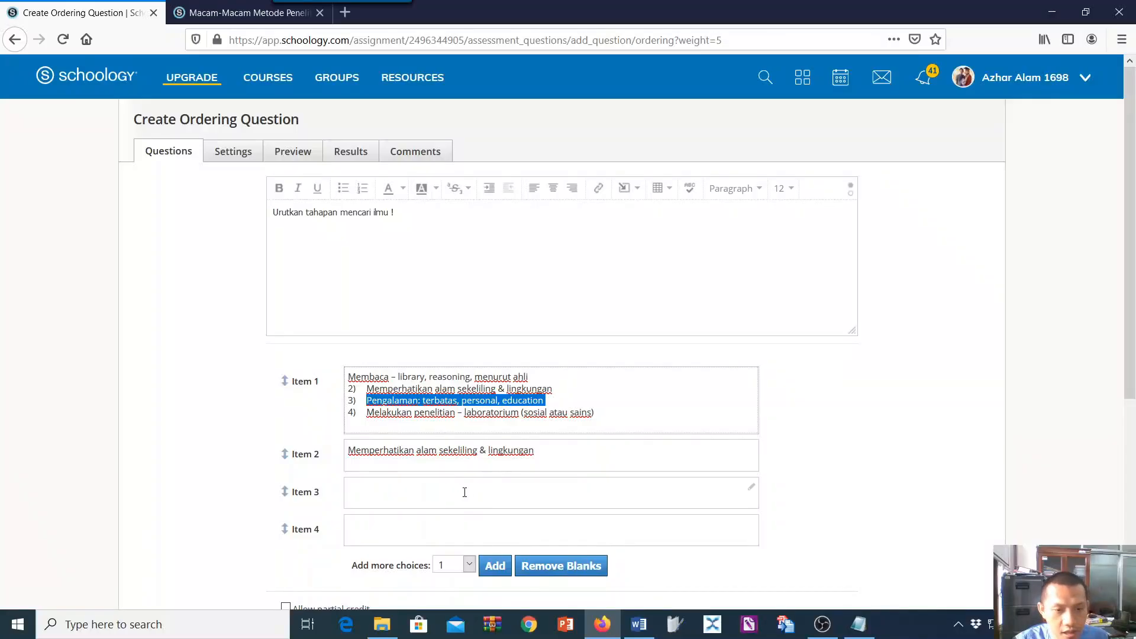
{"action": "left_click", "coordinate": [465, 492]}
{"action": "key", "text": "ctrl+v"}
{"action": "left_click_drag", "start_coordinate": [366, 413], "coordinate": [600, 409]}
{"action": "key", "text": "ctrl+c"}
{"action": "left_click", "coordinate": [417, 523]}
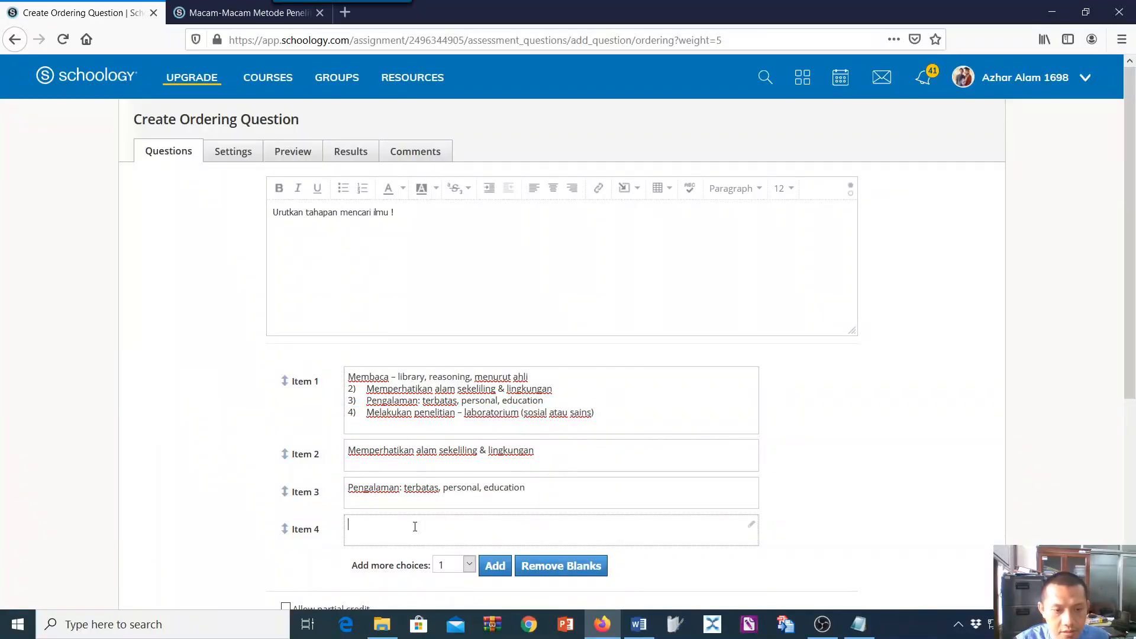
{"action": "key", "text": "ctrl+v"}
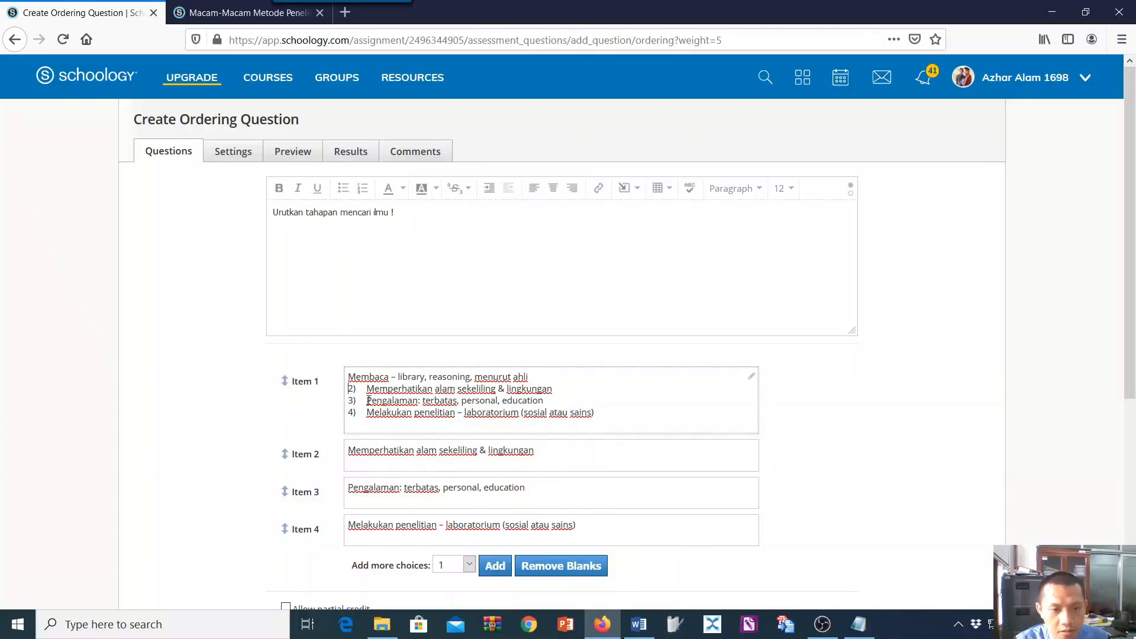
Delete the leftover lines 2) to 4) from Item 1, keeping only "Membaca – library, reasoning, menurut ahli".
{"action": "left_click", "coordinate": [625, 431], "text": "shift"}
{"action": "key", "text": "BackSpace"}
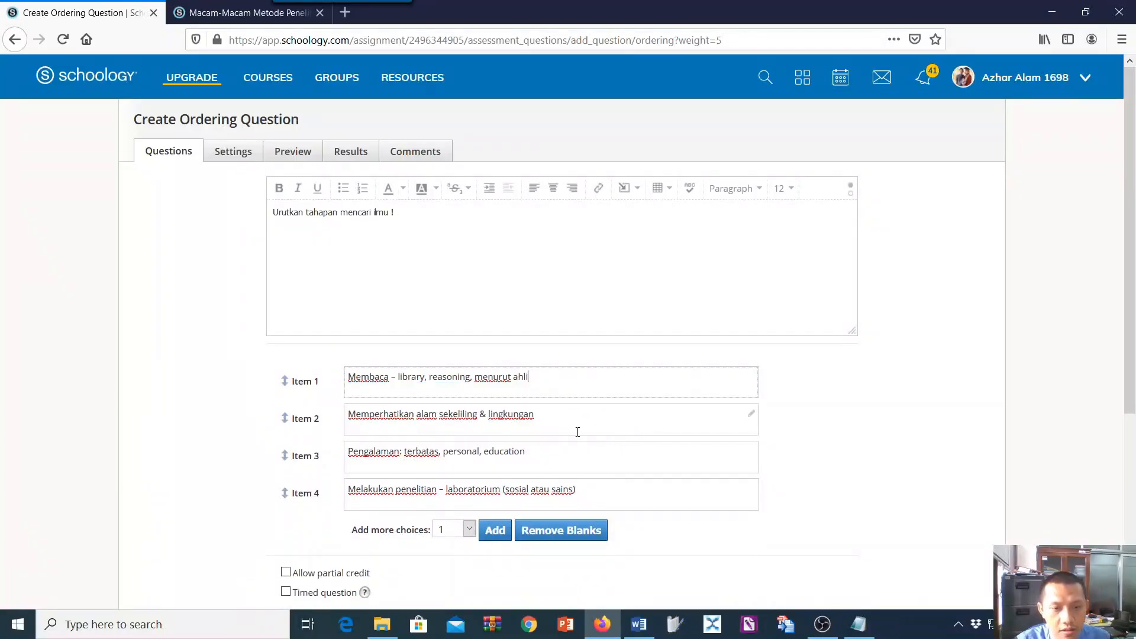
{"action": "left_click", "coordinate": [447, 396]}
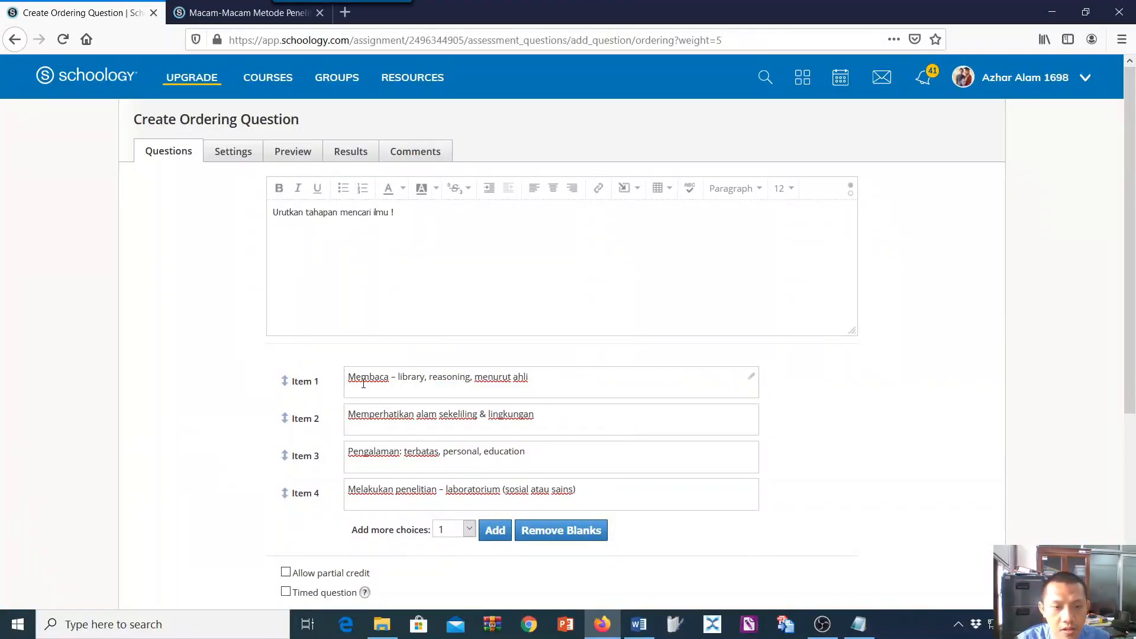
Review the four items and grading options, then create the Ordering question.
{"action": "scroll", "coordinate": [621, 533], "scroll_direction": "down", "scroll_amount": 3}
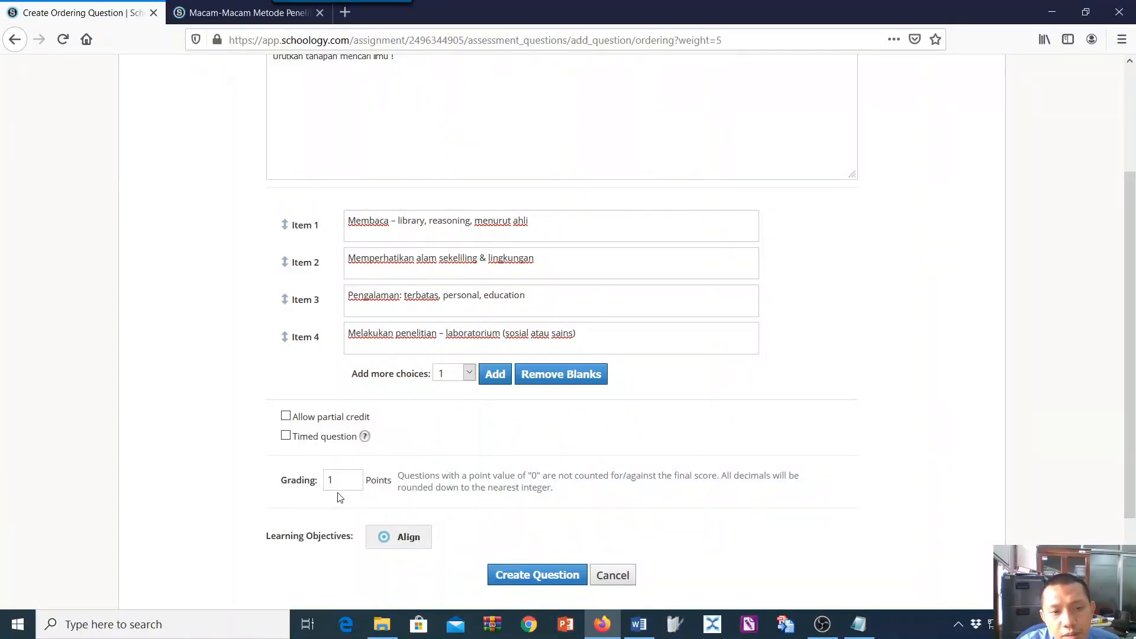
{"action": "scroll", "coordinate": [444, 491], "scroll_direction": "up", "scroll_amount": 2}
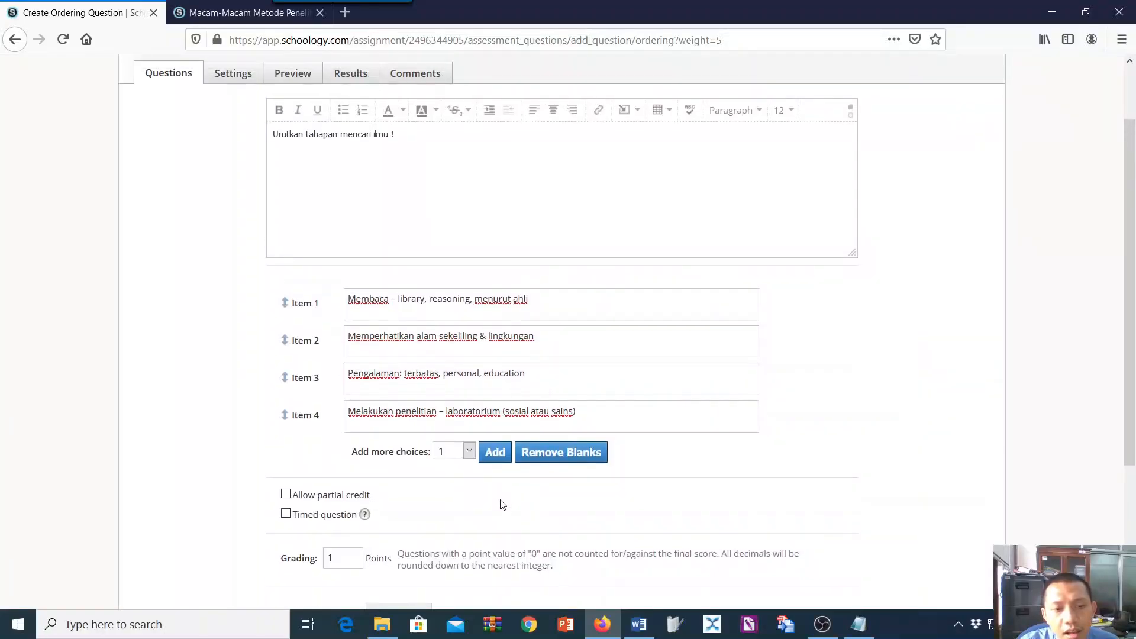
{"action": "scroll", "coordinate": [504, 506], "scroll_direction": "down", "scroll_amount": 4}
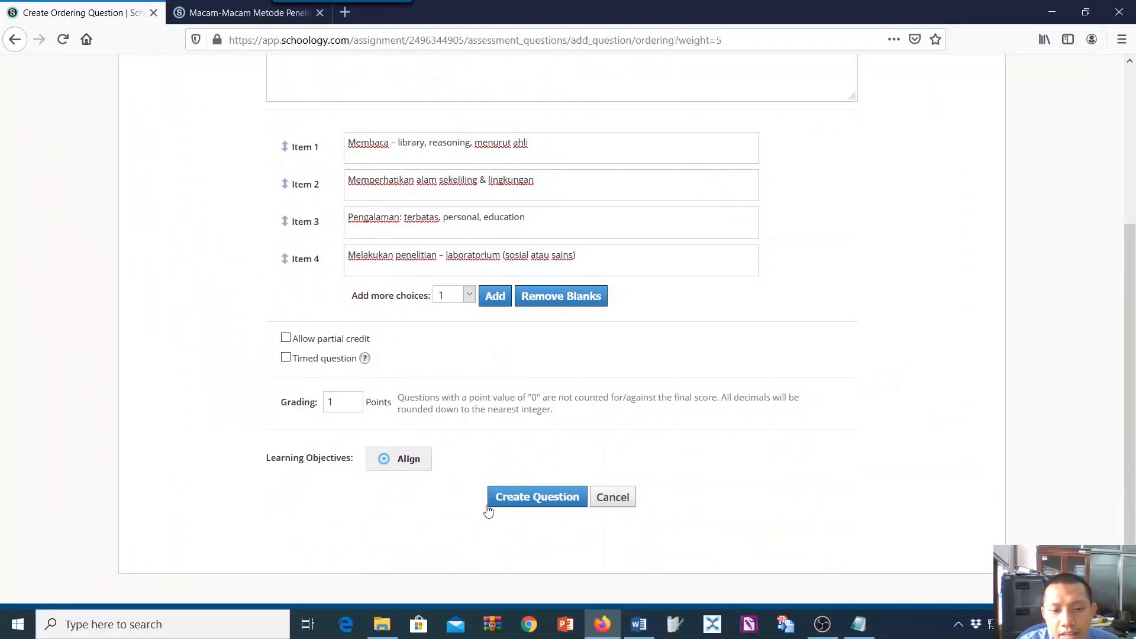
{"action": "scroll", "coordinate": [557, 538], "scroll_direction": "up", "scroll_amount": 2}
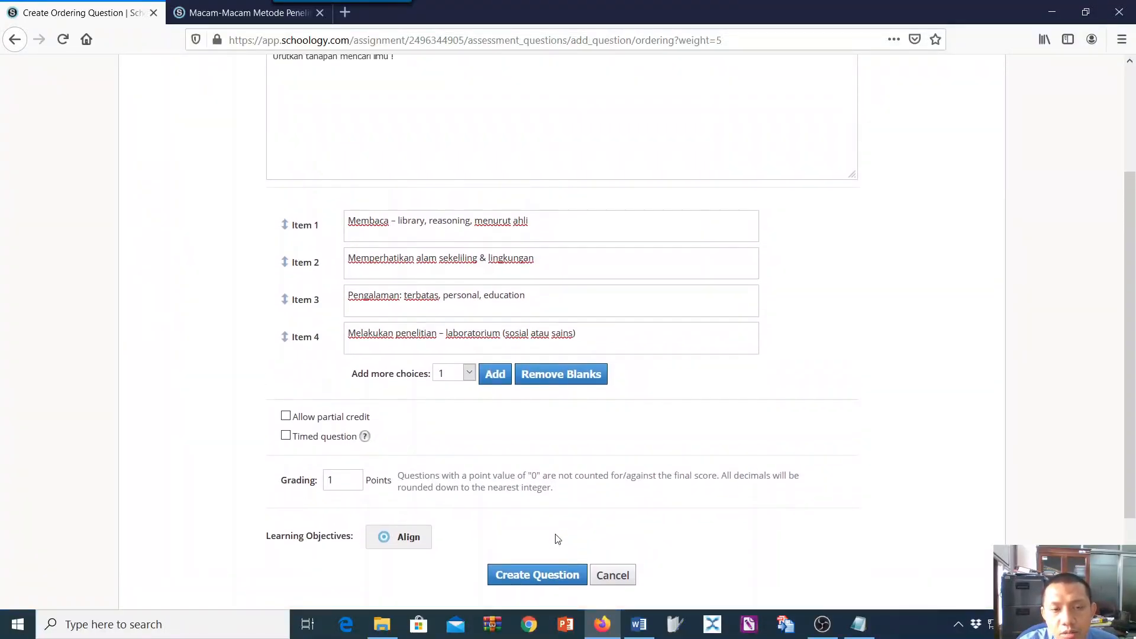
{"action": "scroll", "coordinate": [558, 538], "scroll_direction": "up", "scroll_amount": 3}
{"action": "scroll", "coordinate": [556, 548], "scroll_direction": "down", "scroll_amount": 4}
{"action": "scroll", "coordinate": [556, 547], "scroll_direction": "up", "scroll_amount": 1}
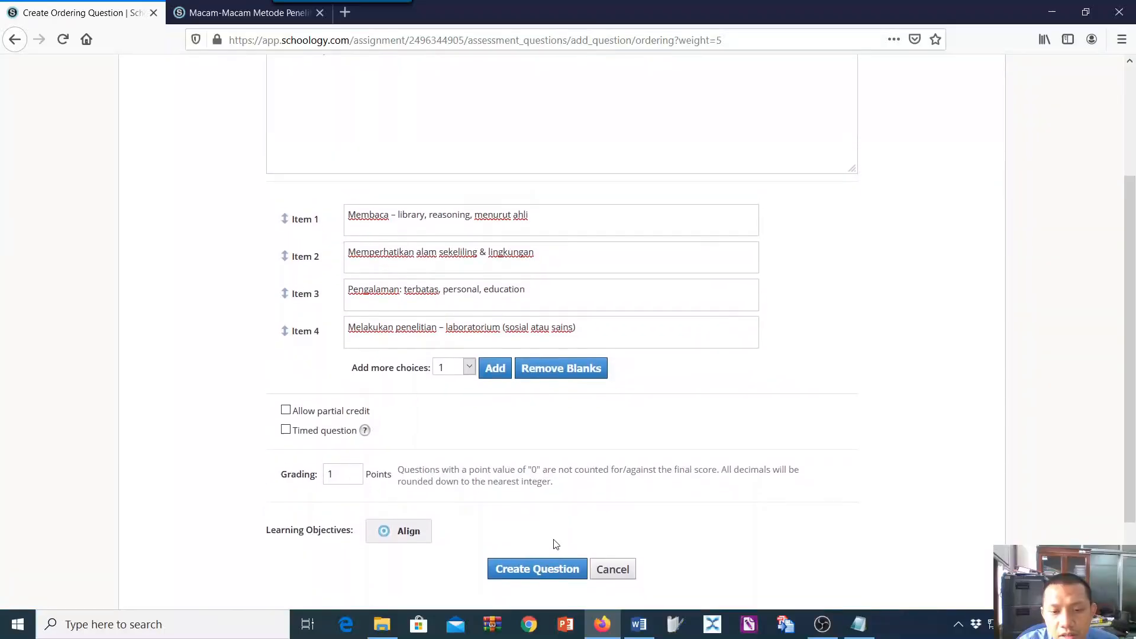
{"action": "left_click", "coordinate": [555, 573]}
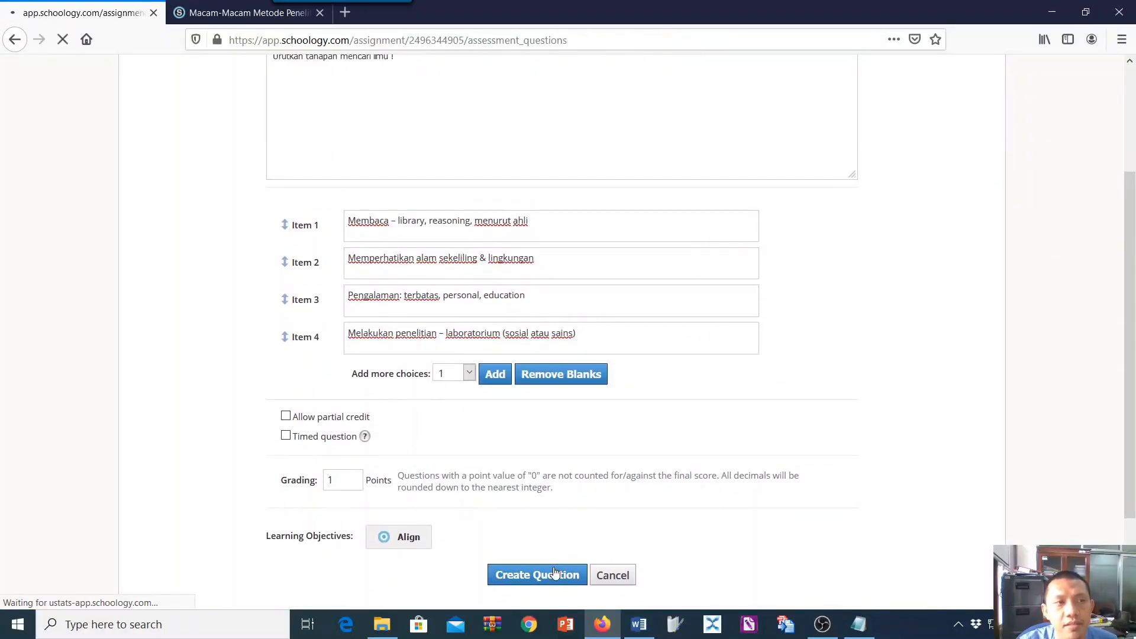
Check the question types in the Notepad notes and start a new Fill in the Blank question in the quiz.
{"action": "scroll", "coordinate": [600, 468], "scroll_direction": "down", "scroll_amount": 5}
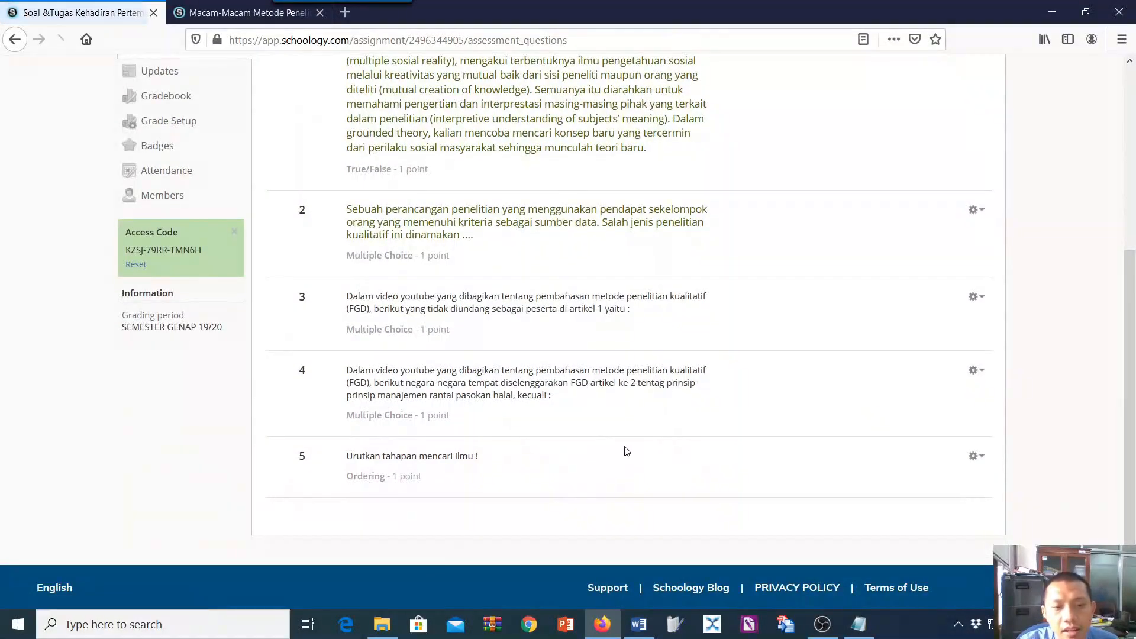
{"action": "scroll", "coordinate": [832, 510], "scroll_direction": "up", "scroll_amount": 3}
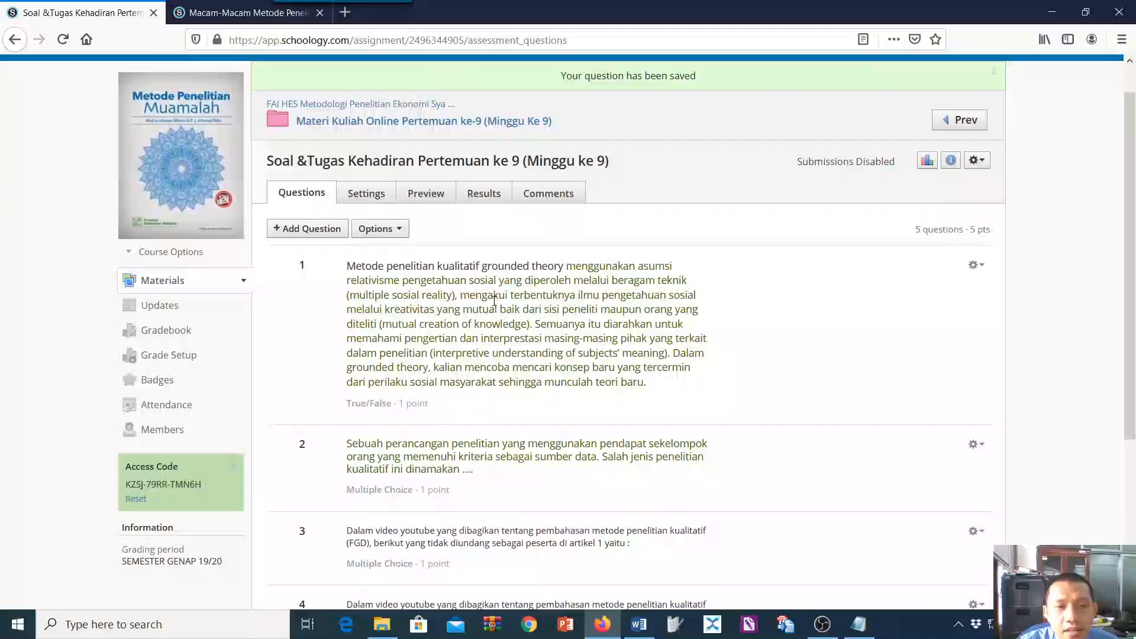
{"action": "left_click", "coordinate": [329, 229]}
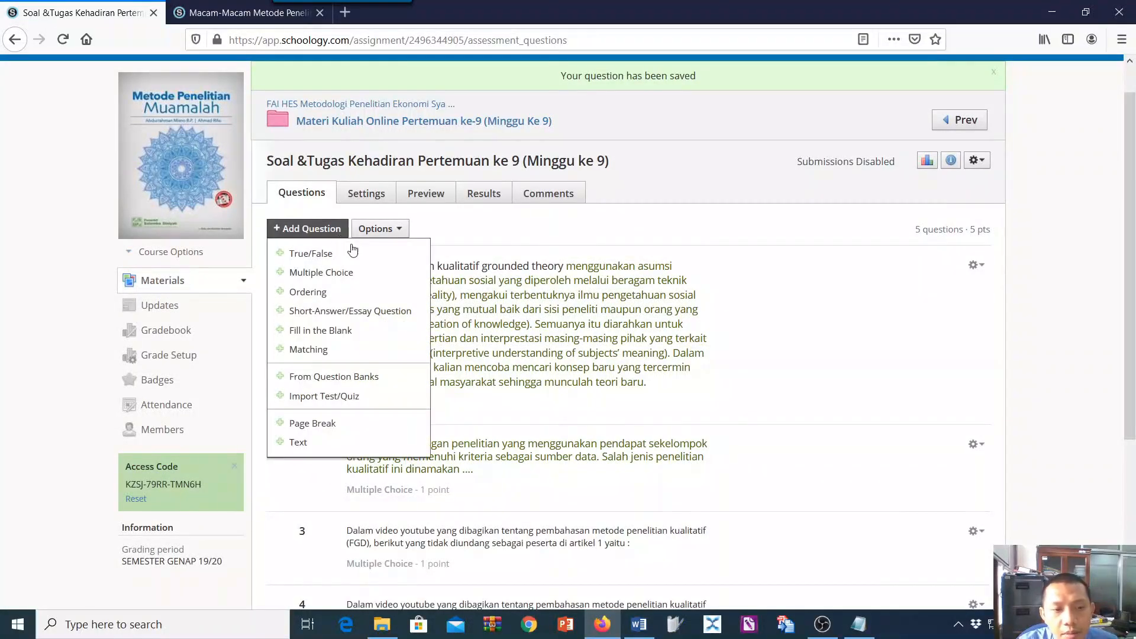
{"action": "left_click", "coordinate": [858, 625]}
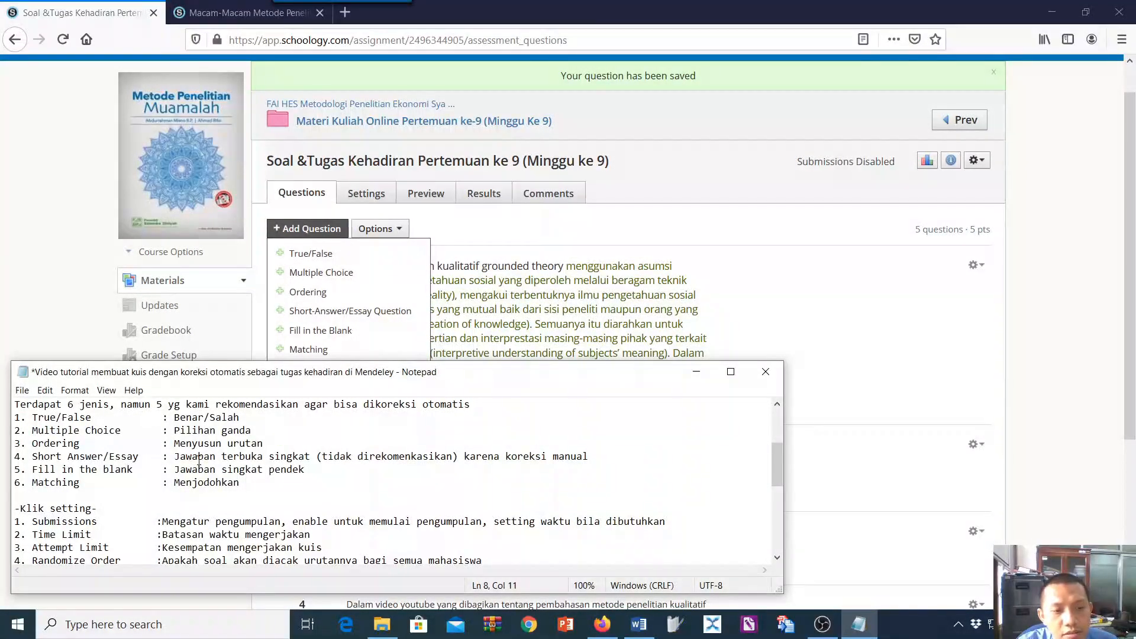
{"action": "scroll", "coordinate": [247, 456], "scroll_direction": "up", "scroll_amount": 1}
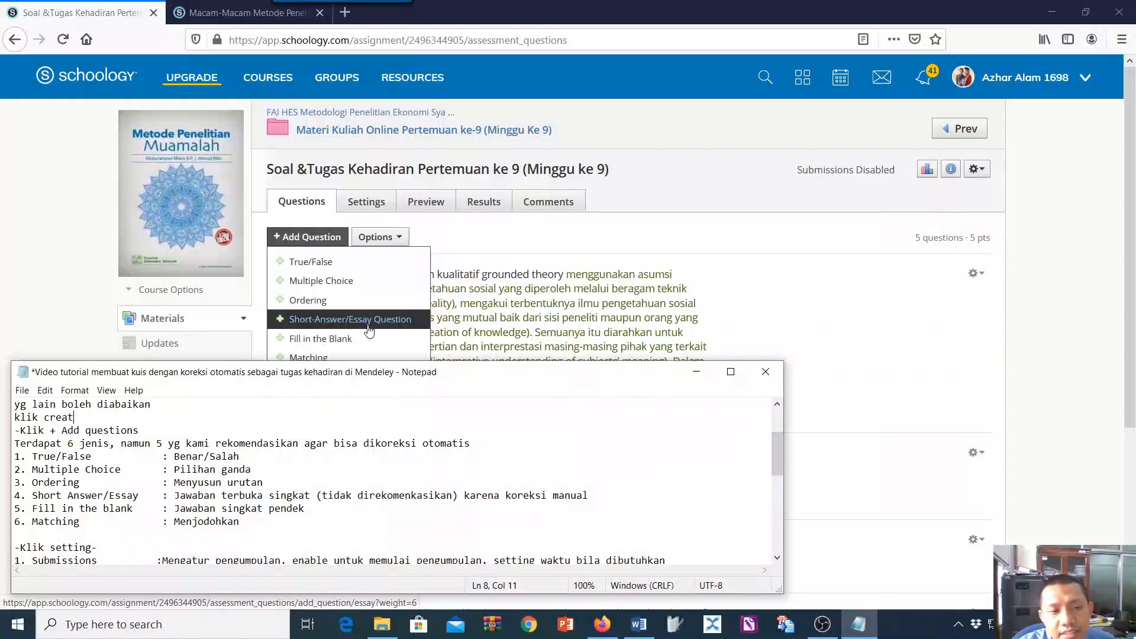
{"action": "scroll", "coordinate": [367, 328], "scroll_direction": "down", "scroll_amount": 2}
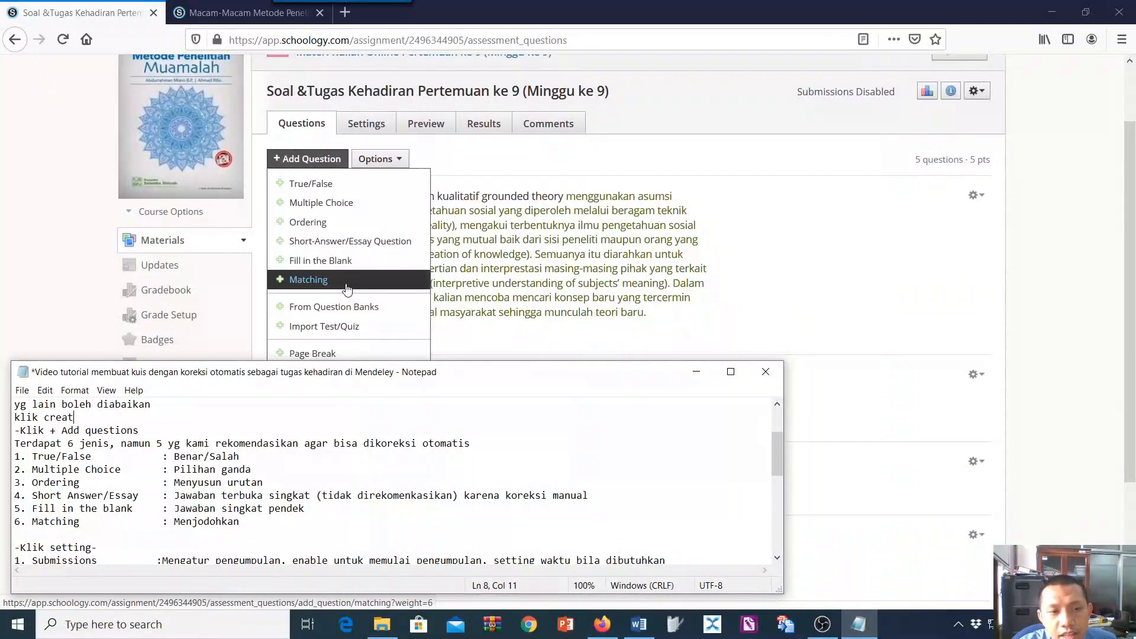
{"action": "left_click", "coordinate": [348, 261]}
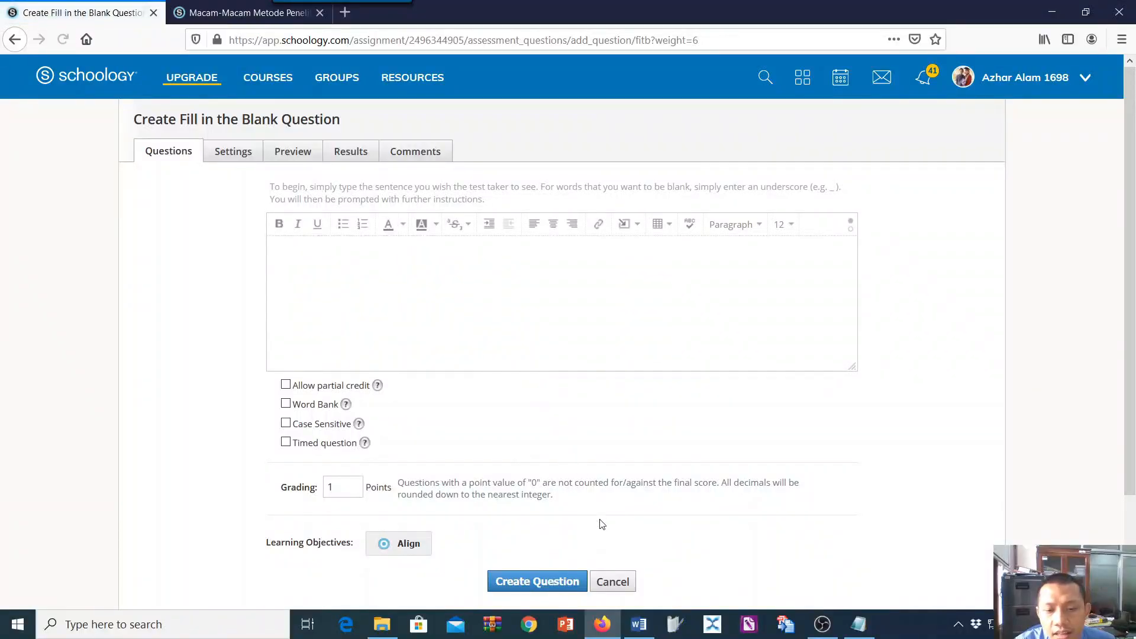
Copy question 6 from the Word document into the Fill in the Blank question text and remove its list numbering.
{"action": "left_click", "coordinate": [639, 624]}
{"action": "scroll", "coordinate": [456, 518], "scroll_direction": "down", "scroll_amount": 1}
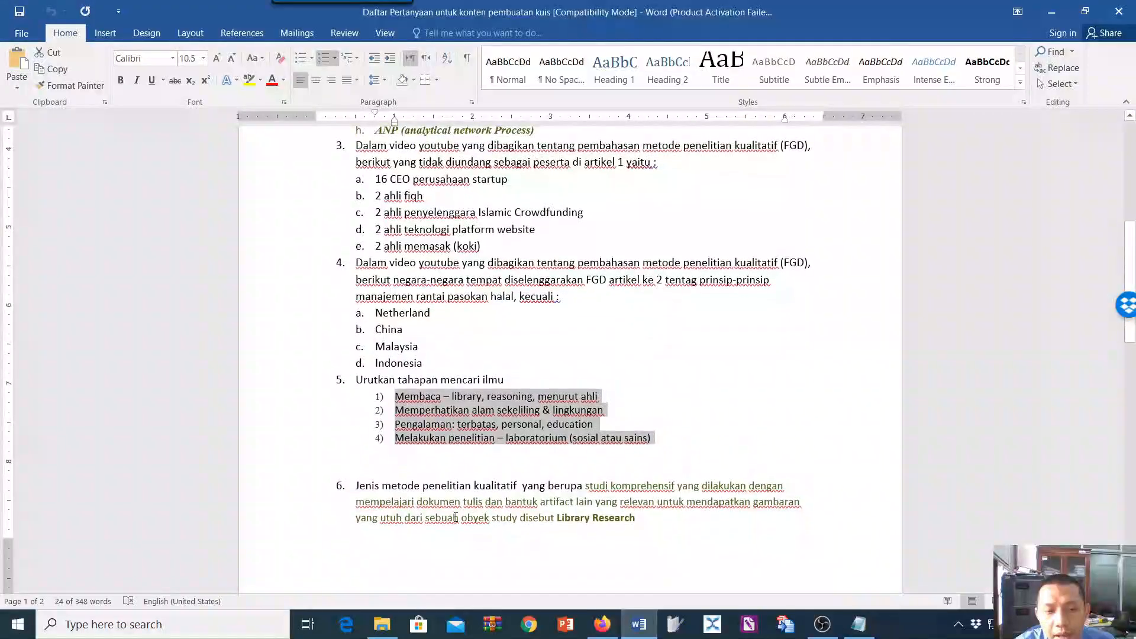
{"action": "left_click_drag", "start_coordinate": [356, 485], "coordinate": [651, 525]}
{"action": "key", "text": "ctrl+c"}
{"action": "scroll", "coordinate": [652, 525], "scroll_direction": "down", "scroll_amount": 1}
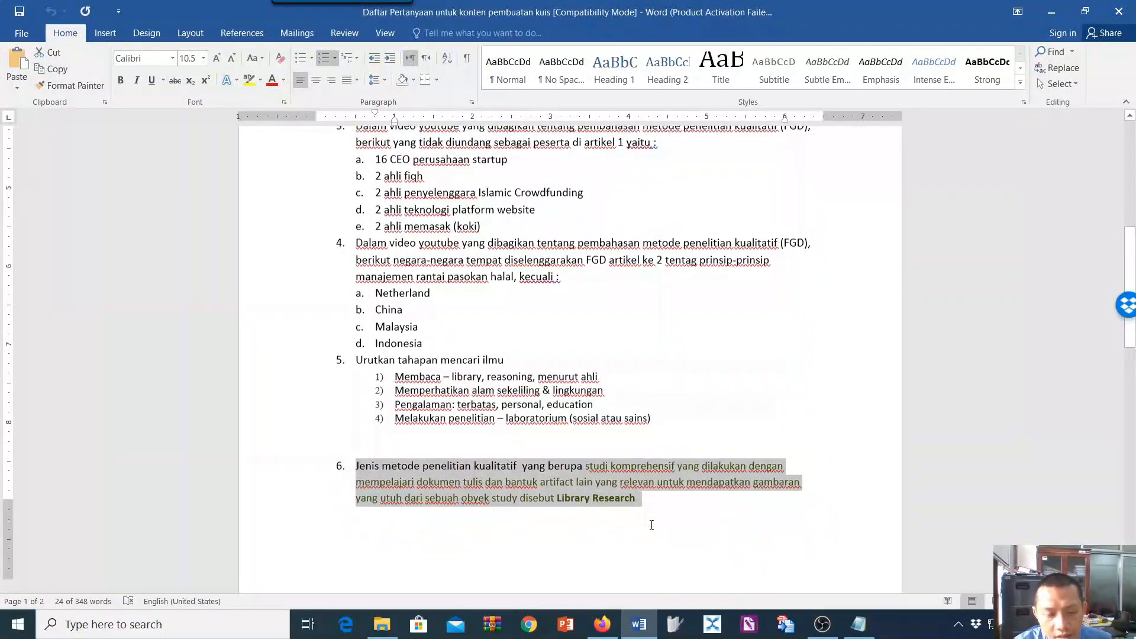
{"action": "left_click", "coordinate": [602, 624]}
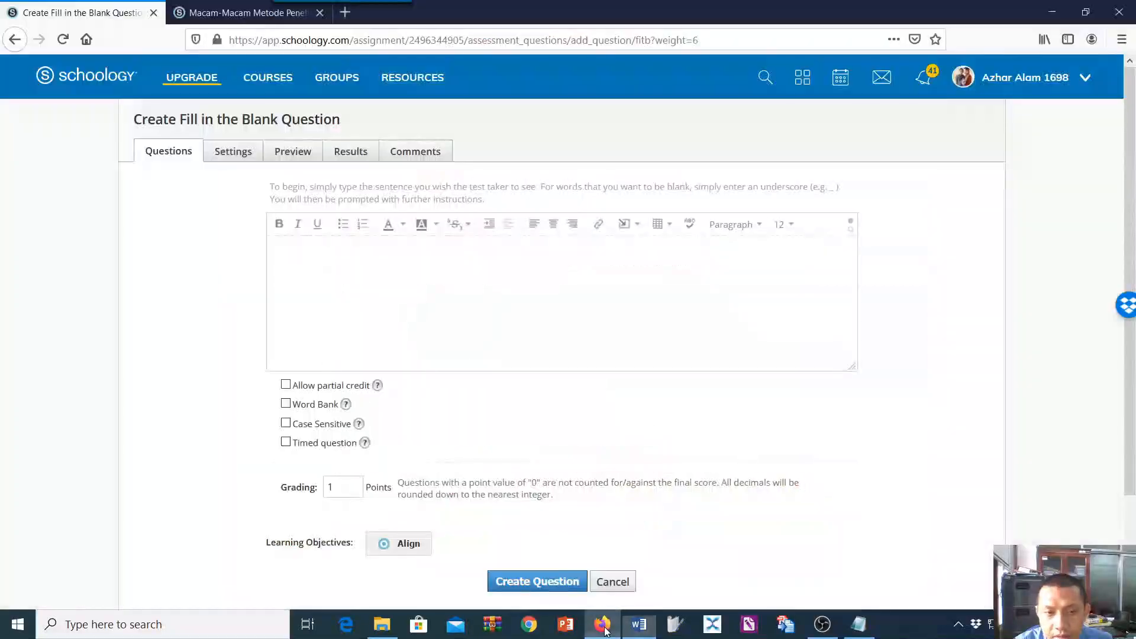
{"action": "left_click", "coordinate": [367, 315]}
{"action": "key", "text": "ctrl+v"}
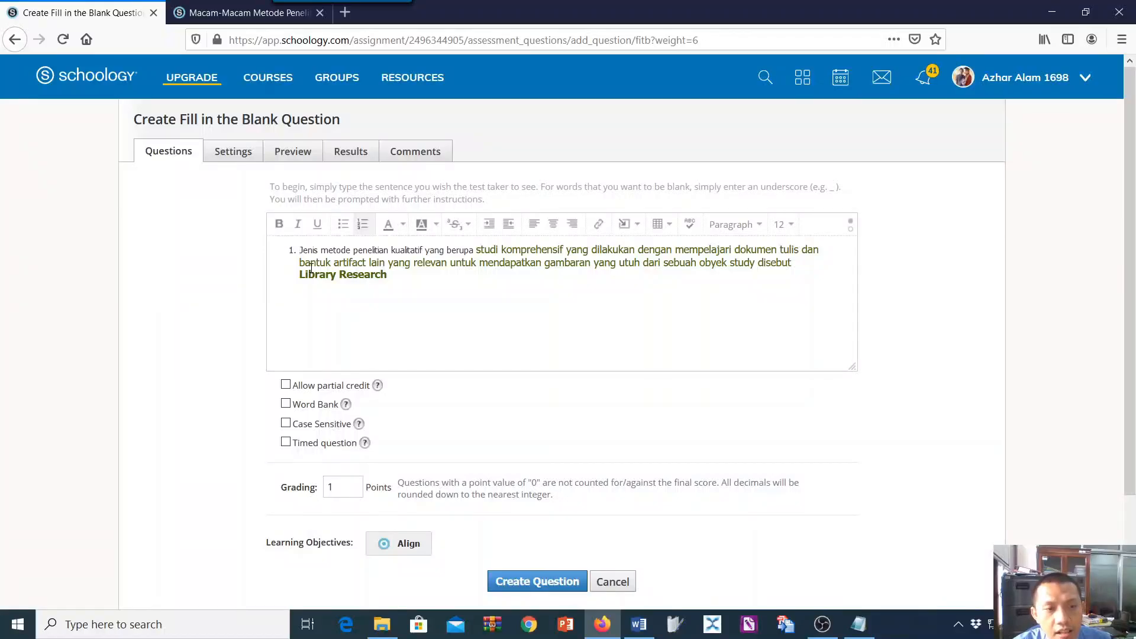
{"action": "left_click", "coordinate": [363, 224]}
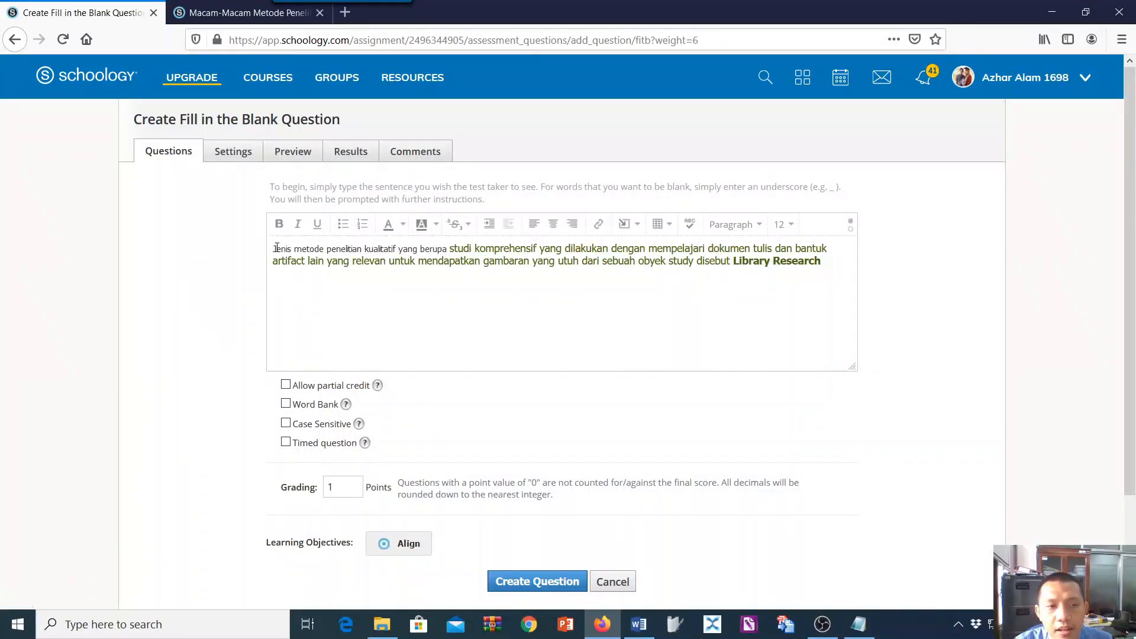
Set the font size of the whole question text to 14.
{"action": "left_click_drag", "start_coordinate": [273, 248], "coordinate": [489, 263]}
{"action": "left_click", "coordinate": [354, 261]}
{"action": "left_click_drag", "start_coordinate": [273, 249], "coordinate": [865, 272]}
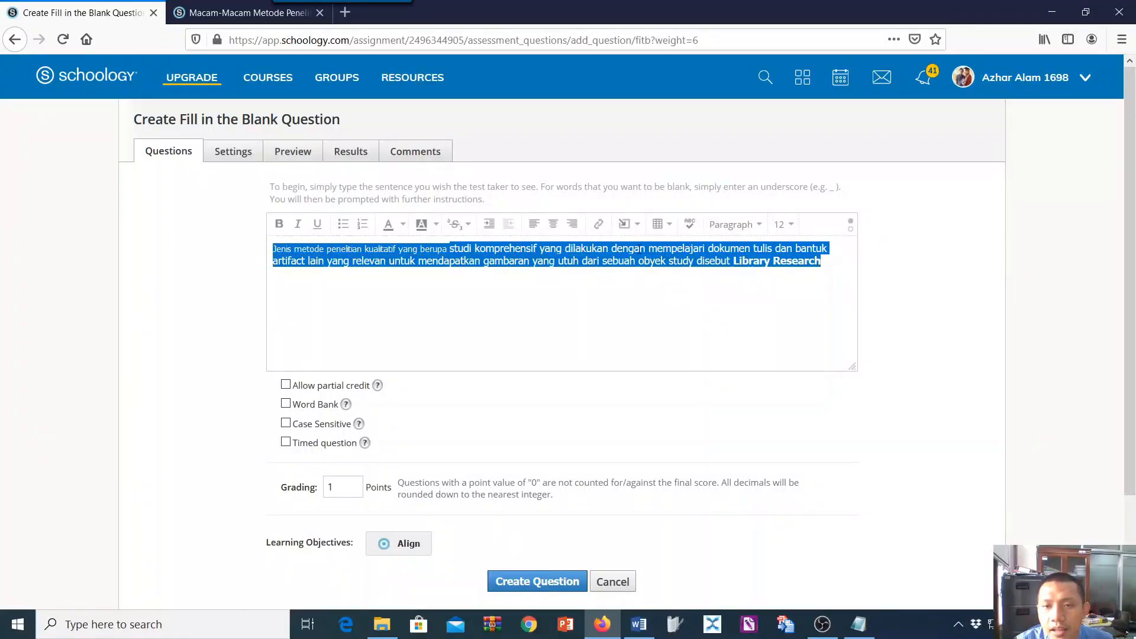
{"action": "left_click", "coordinate": [779, 225]}
{"action": "left_click", "coordinate": [790, 311]}
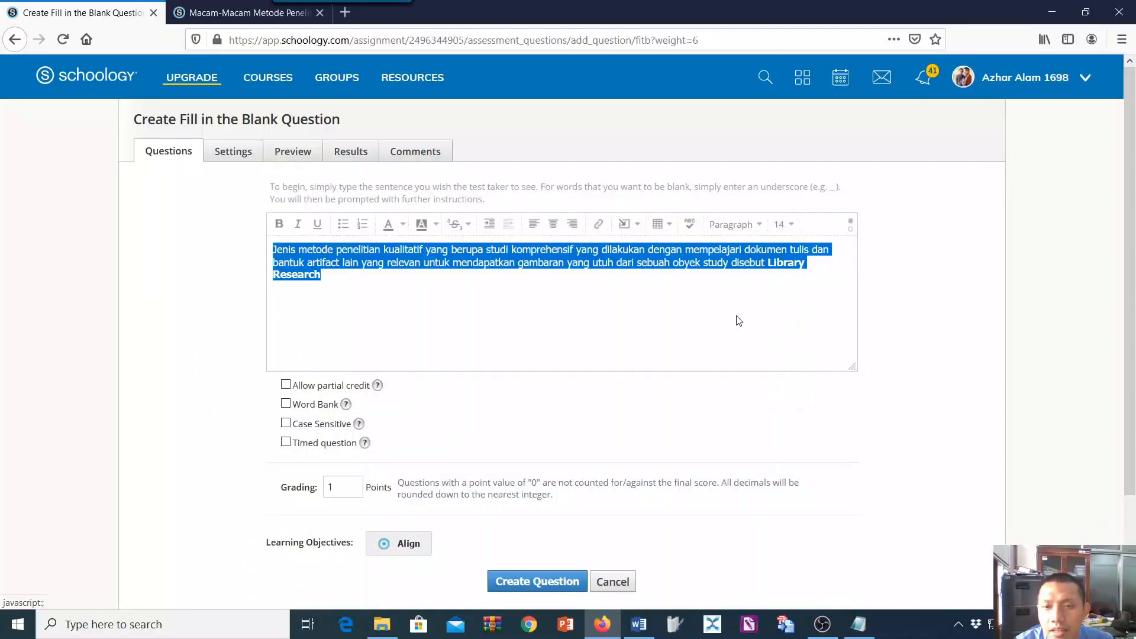
Insert an underscore blank before "Library Research" in the sentence and copy "Library Research" into Answer 1.
{"action": "left_click", "coordinate": [775, 270]}
{"action": "left_click", "coordinate": [768, 265]}
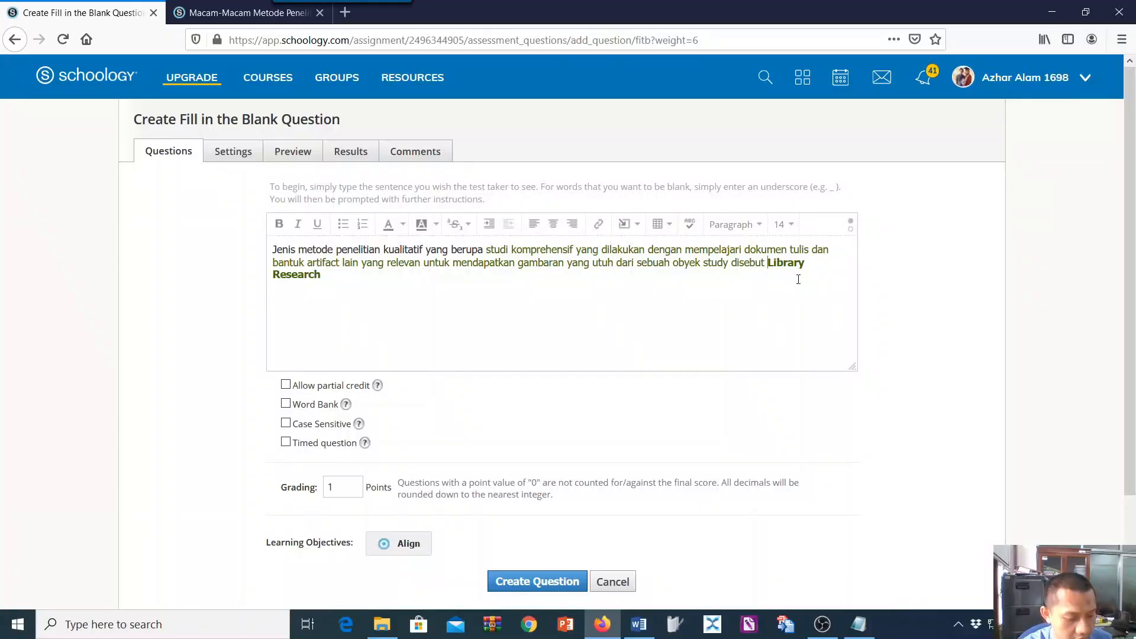
{"action": "type", "text": "_"}
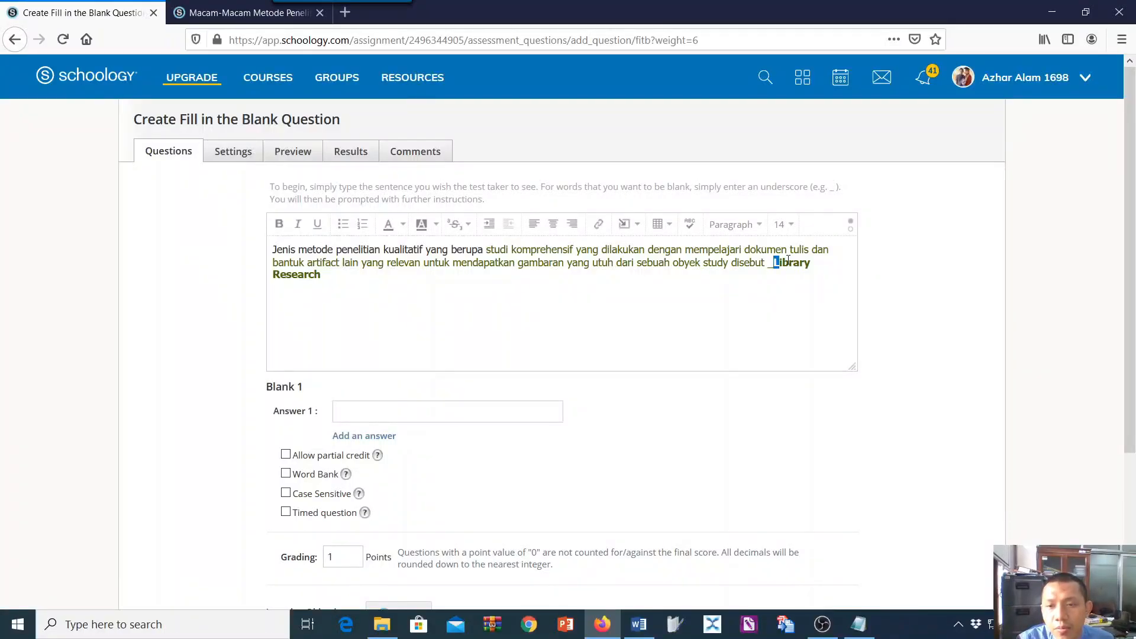
{"action": "left_click_drag", "start_coordinate": [788, 260], "coordinate": [820, 278]}
{"action": "key", "text": "ctrl+c"}
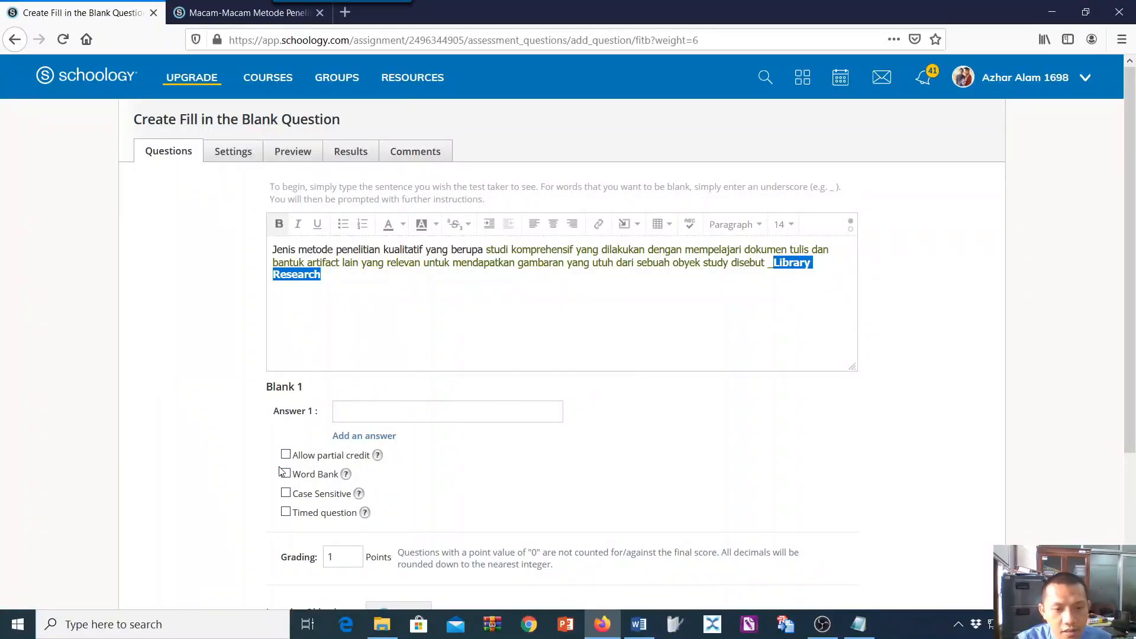
{"action": "left_click", "coordinate": [352, 417]}
{"action": "key", "text": "ctrl+v"}
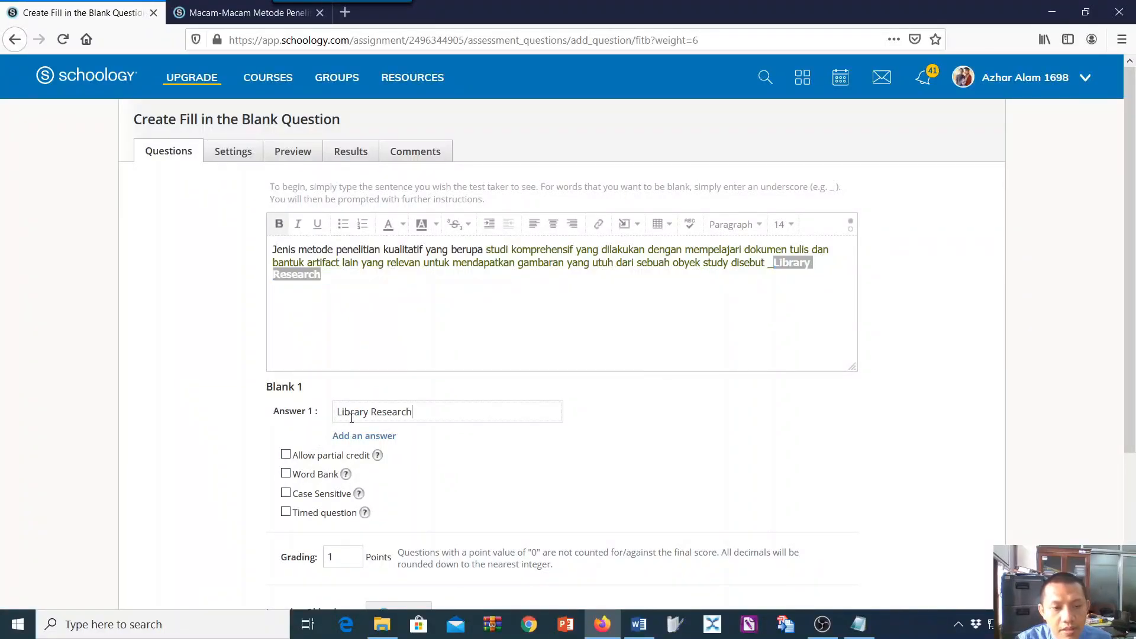
Delete "Library Research" from the question sentence, leaving the underscore blank at the end.
{"action": "left_click", "coordinate": [781, 275]}
{"action": "left_click_drag", "start_coordinate": [776, 262], "coordinate": [801, 275]}
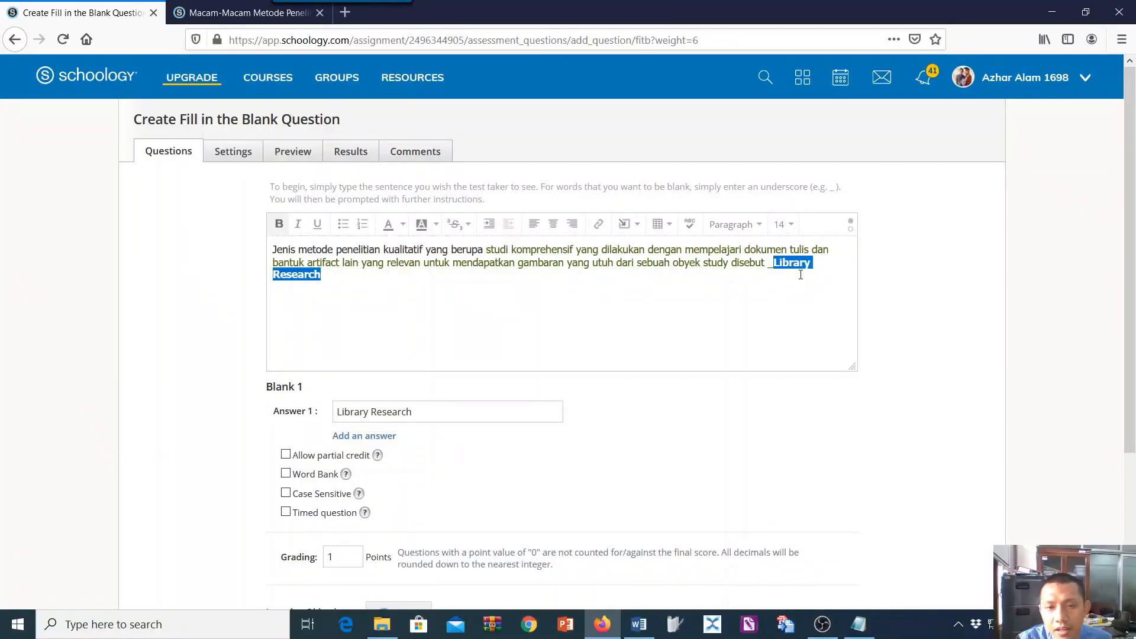
{"action": "key", "text": "BackSpace"}
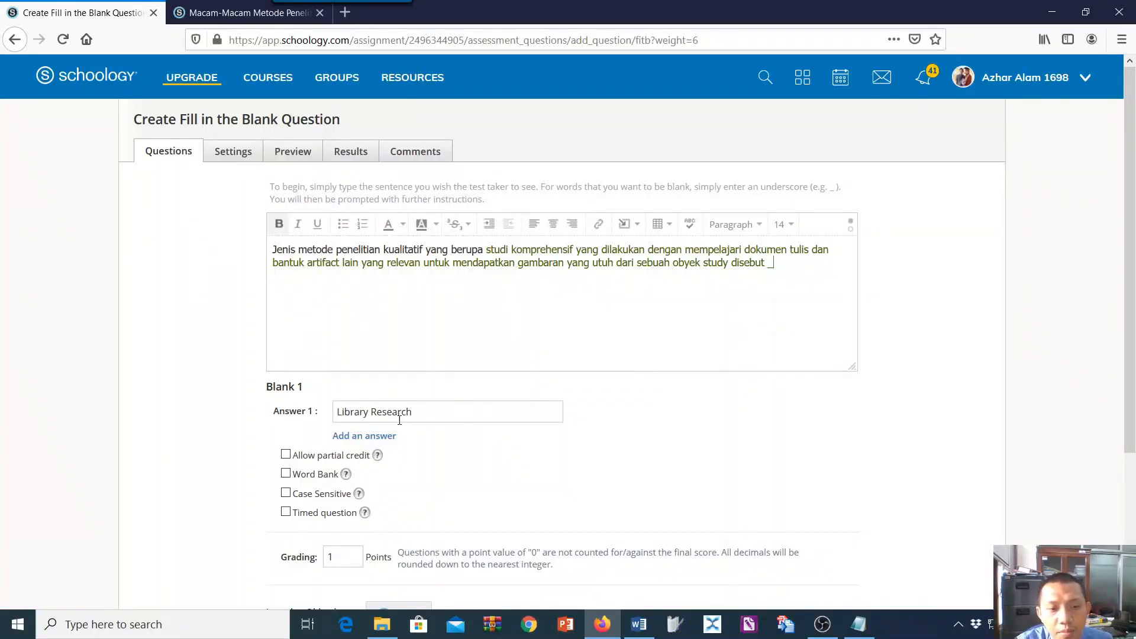
Add a second accepted answer for Blank 1, written in lowercase as "library research".
{"action": "left_click", "coordinate": [396, 437]}
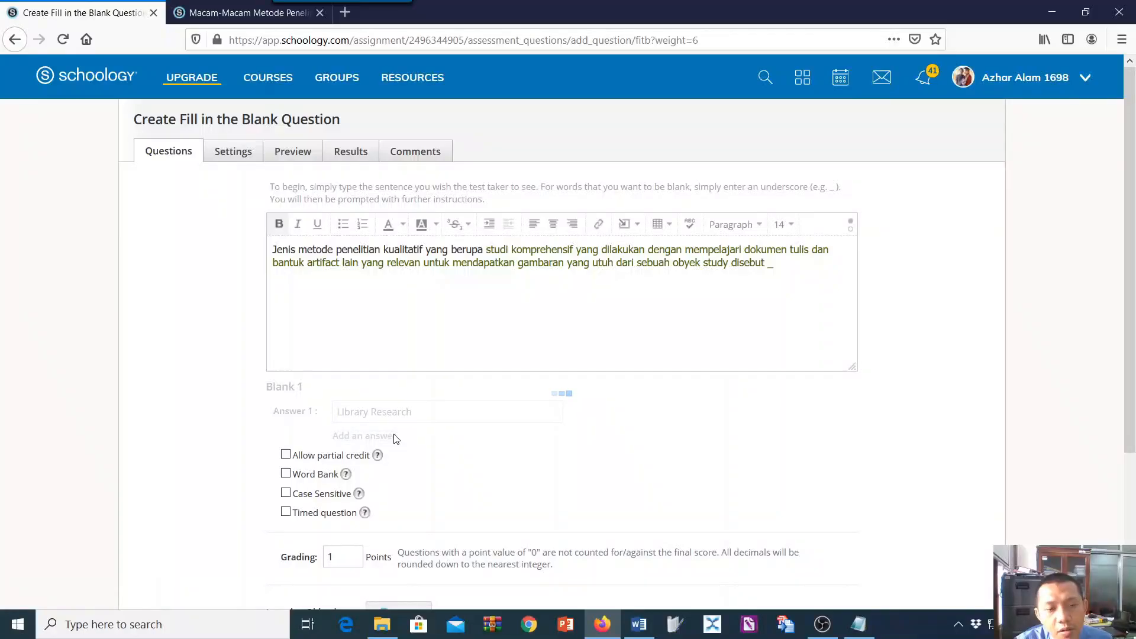
{"action": "left_click_drag", "start_coordinate": [421, 411], "coordinate": [337, 410]}
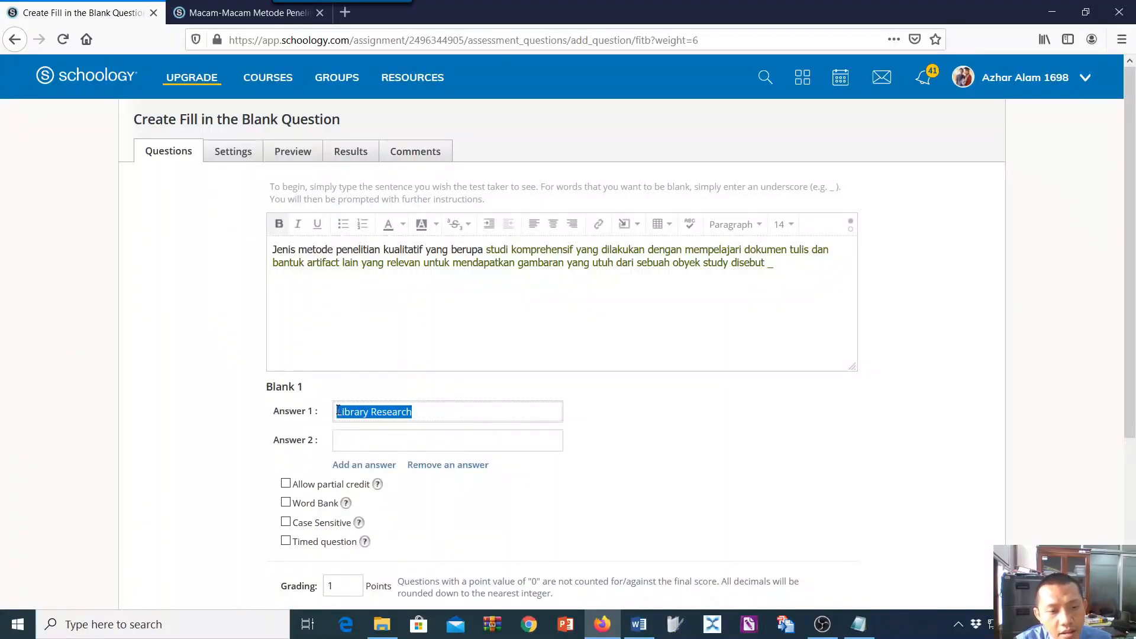
{"action": "left_click", "coordinate": [359, 445]}
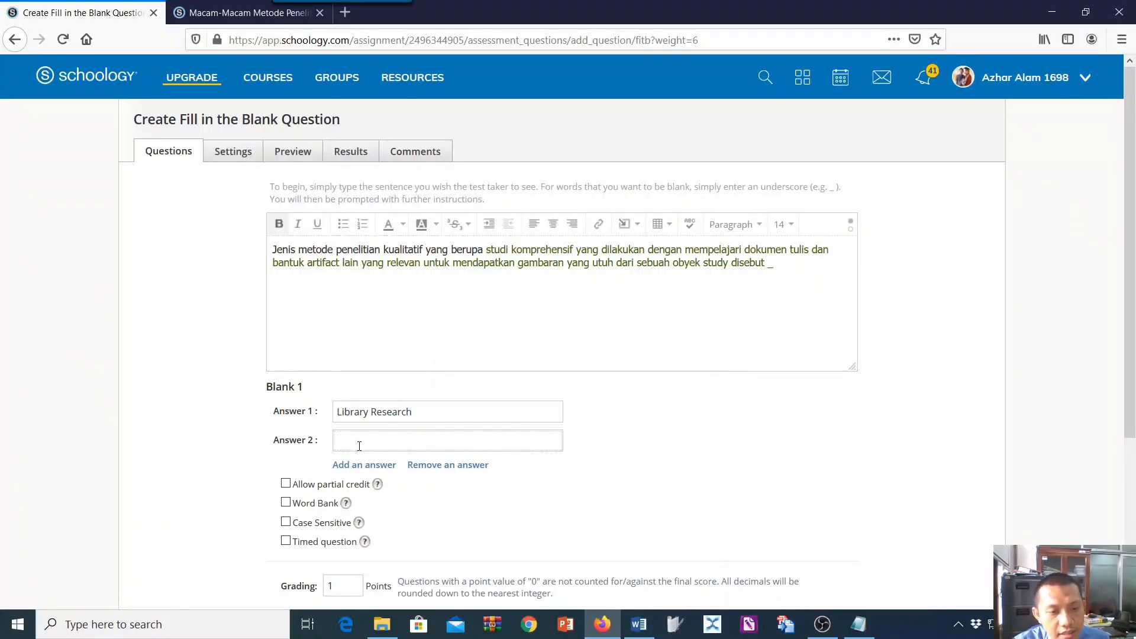
{"action": "key", "text": "ctrl+v"}
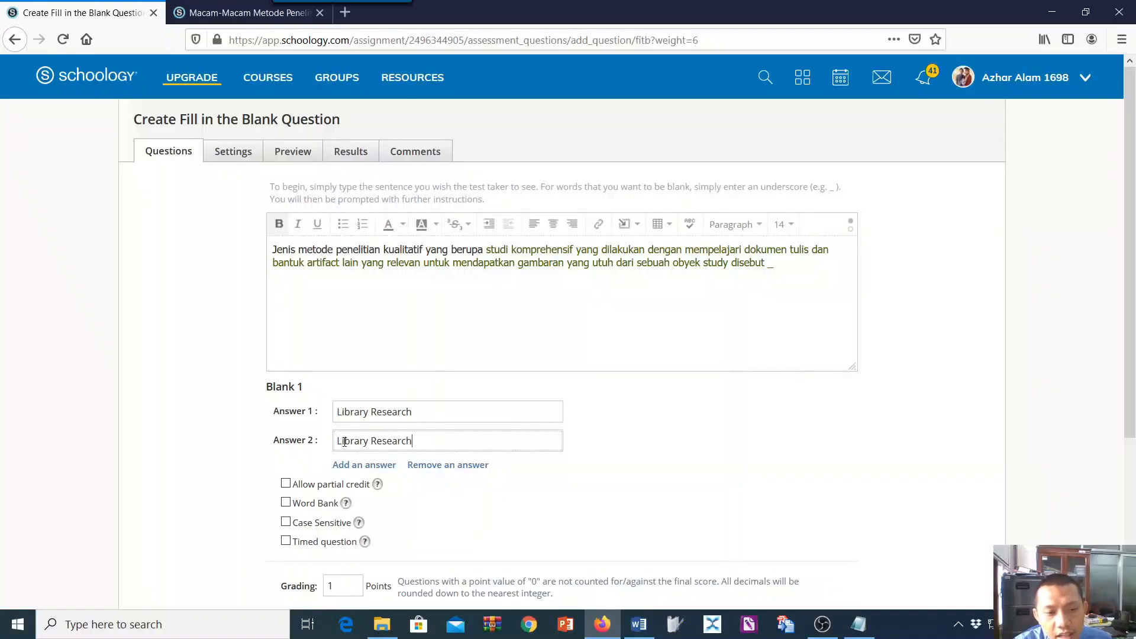
{"action": "left_click_drag", "start_coordinate": [341, 441], "coordinate": [336, 442]}
{"action": "type", "text": "l"}
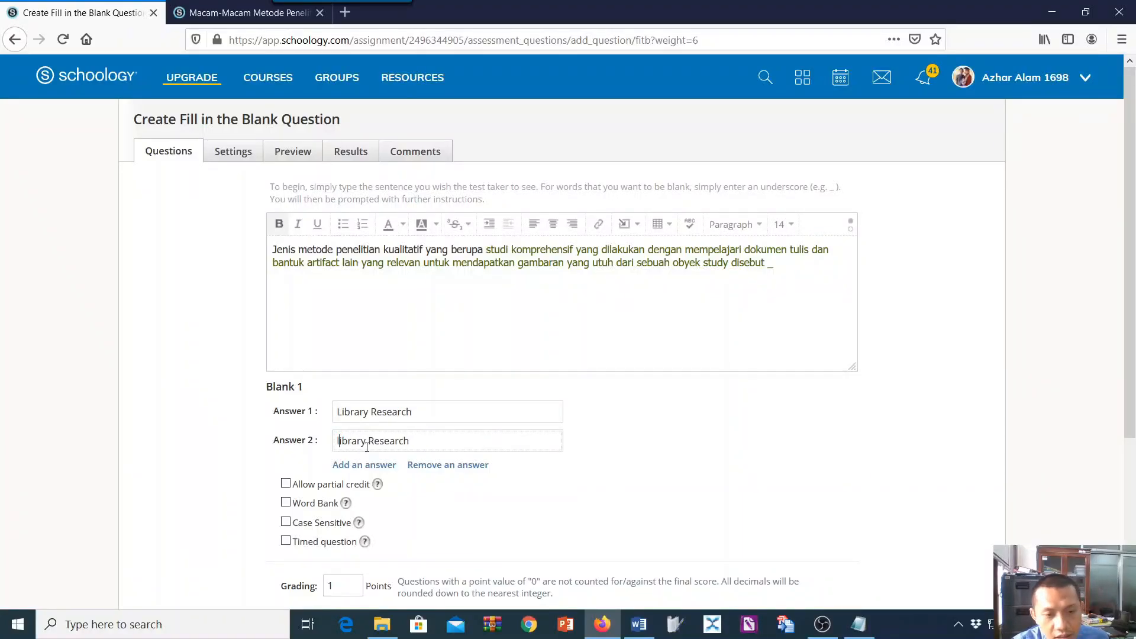
{"action": "left_click", "coordinate": [376, 444]}
{"action": "key", "text": "BackSpace"}
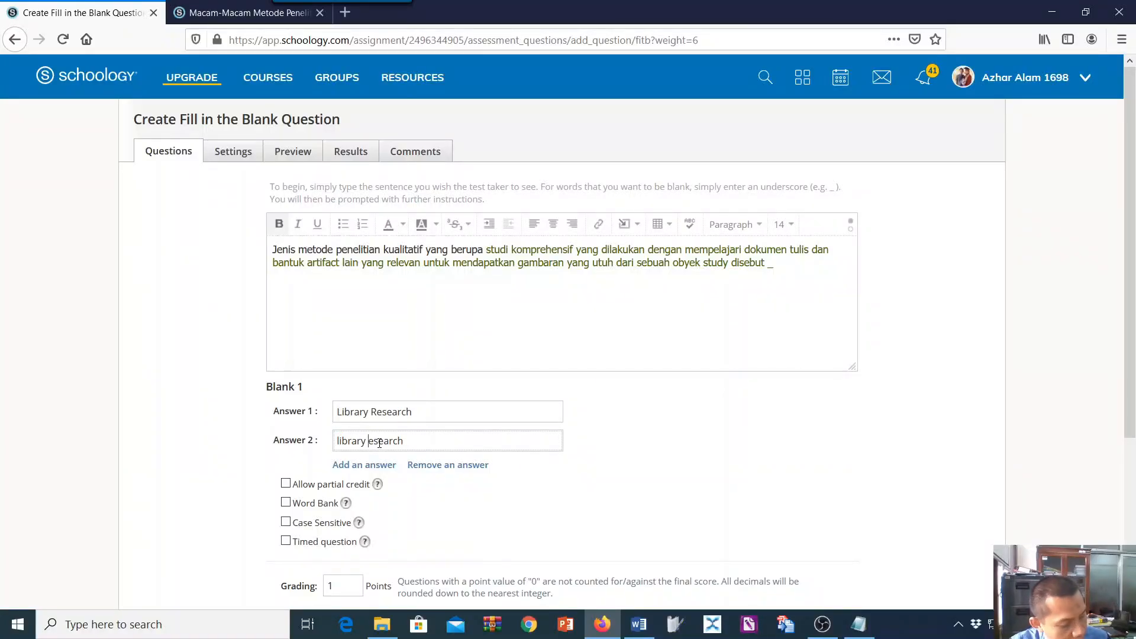
{"action": "type", "text": "r"}
Add a third accepted answer for Blank 1, written in capitals as "LIBRARY RESEARCH".
{"action": "scroll", "coordinate": [443, 423], "scroll_direction": "down", "scroll_amount": 2}
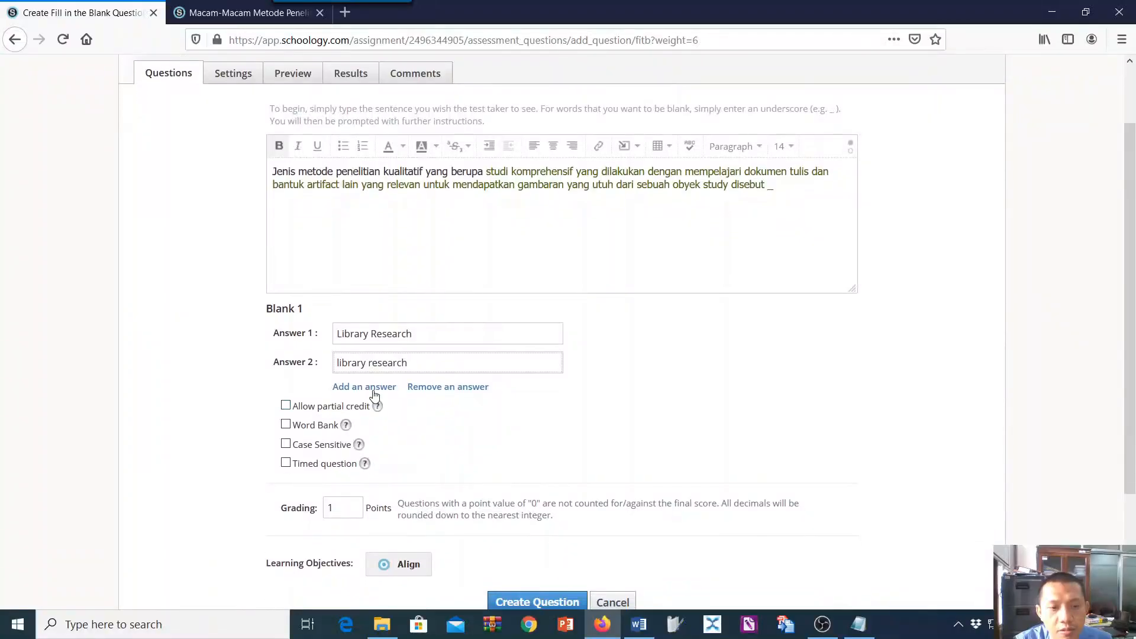
{"action": "left_click", "coordinate": [375, 389]}
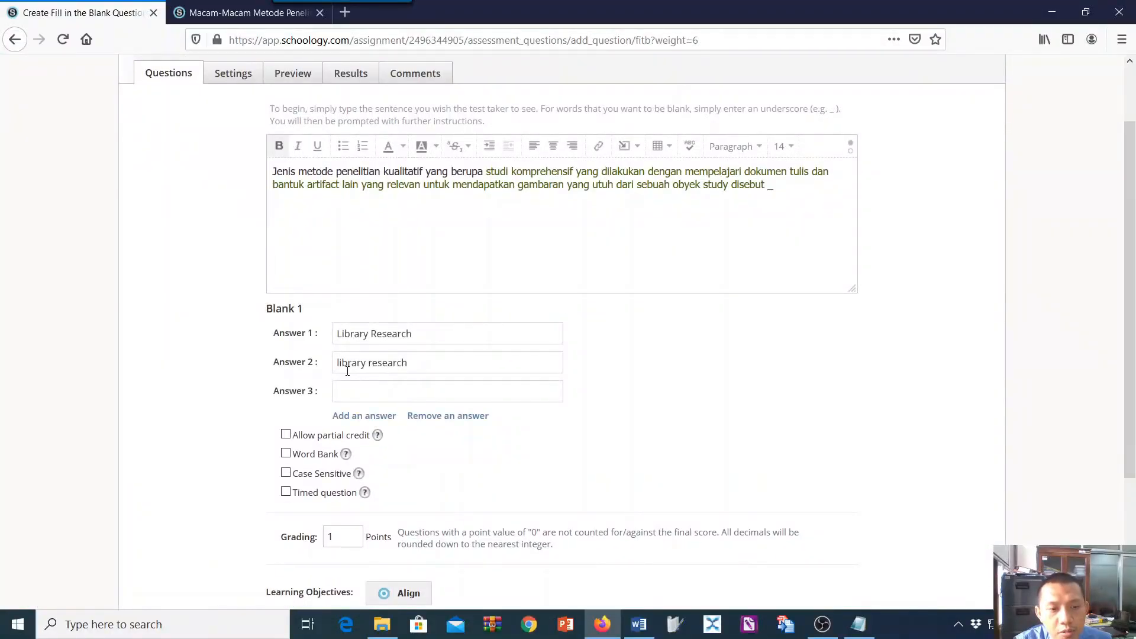
{"action": "left_click", "coordinate": [342, 393]}
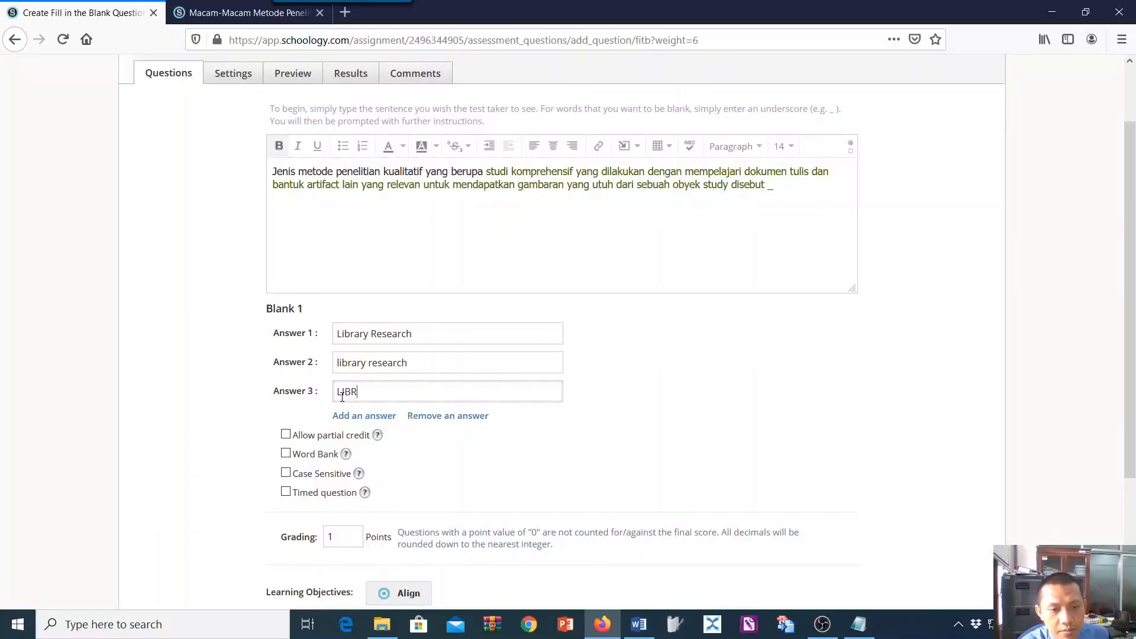
{"action": "type", "text": "LIBRARY RESEARCH"}
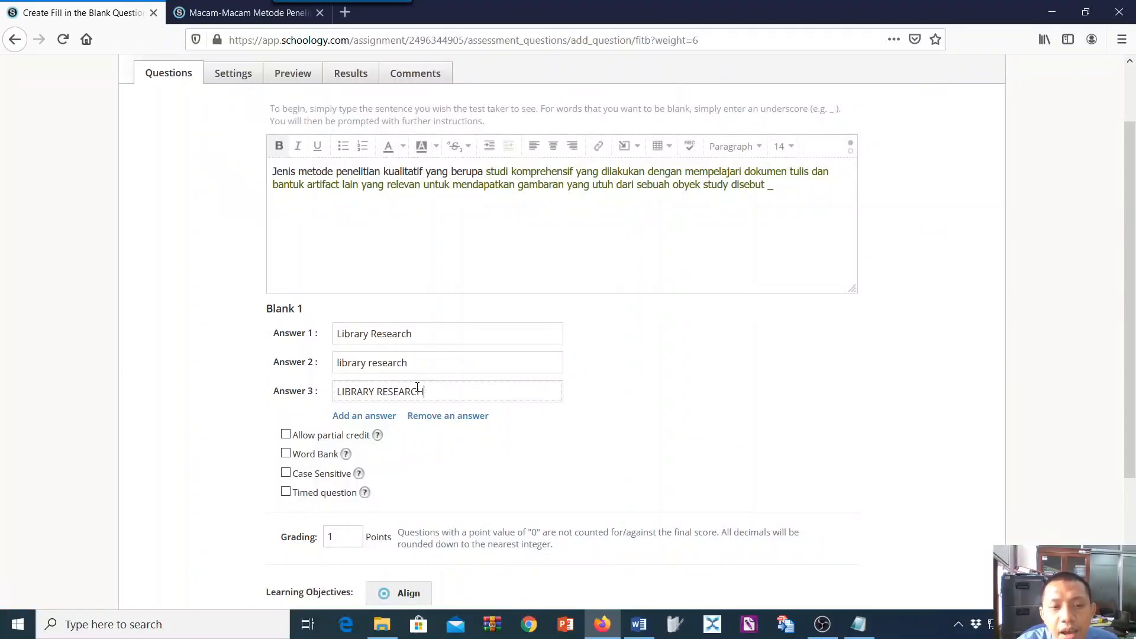
Check the question types in the Notepad notes, then create the Fill in the Blank question.
{"action": "scroll", "coordinate": [680, 381], "scroll_direction": "down", "scroll_amount": 2}
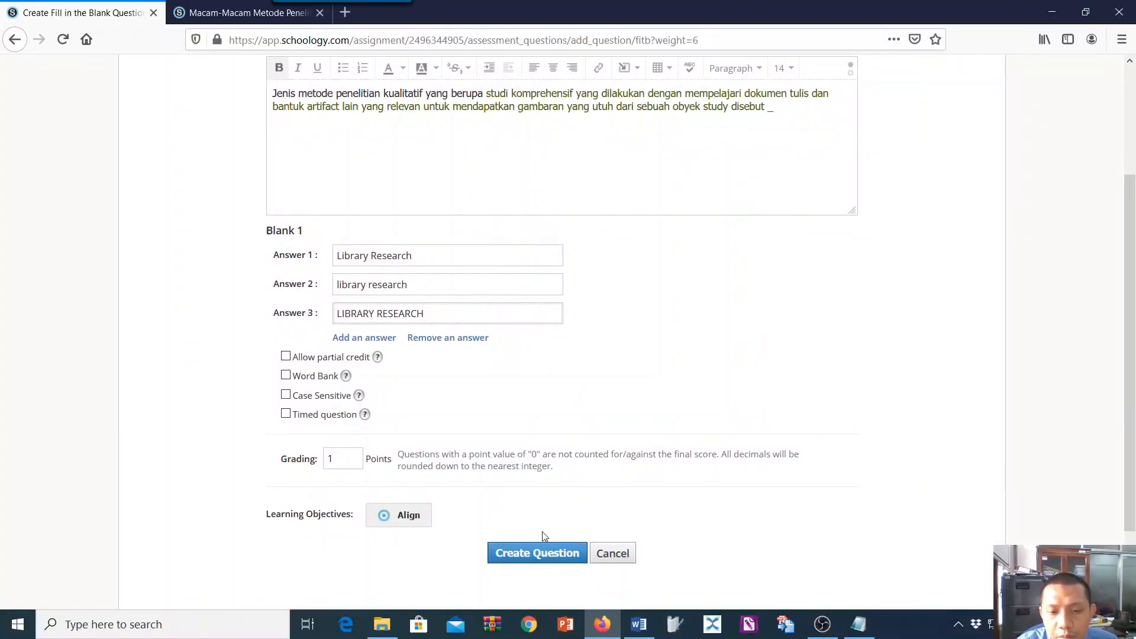
{"action": "left_click", "coordinate": [858, 626]}
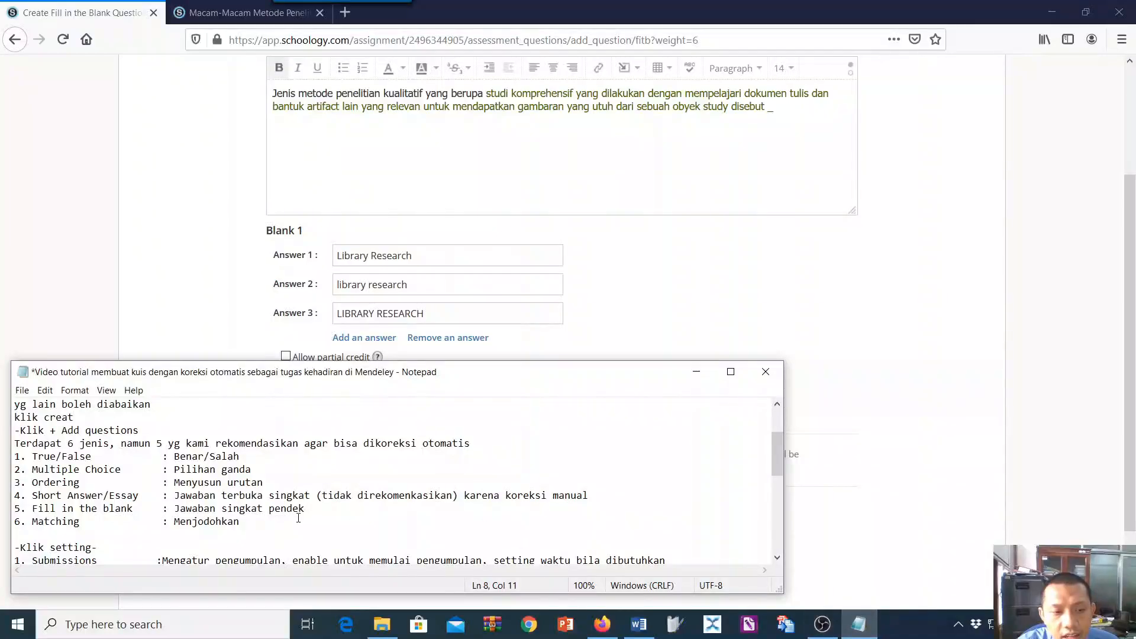
{"action": "left_click", "coordinate": [924, 348]}
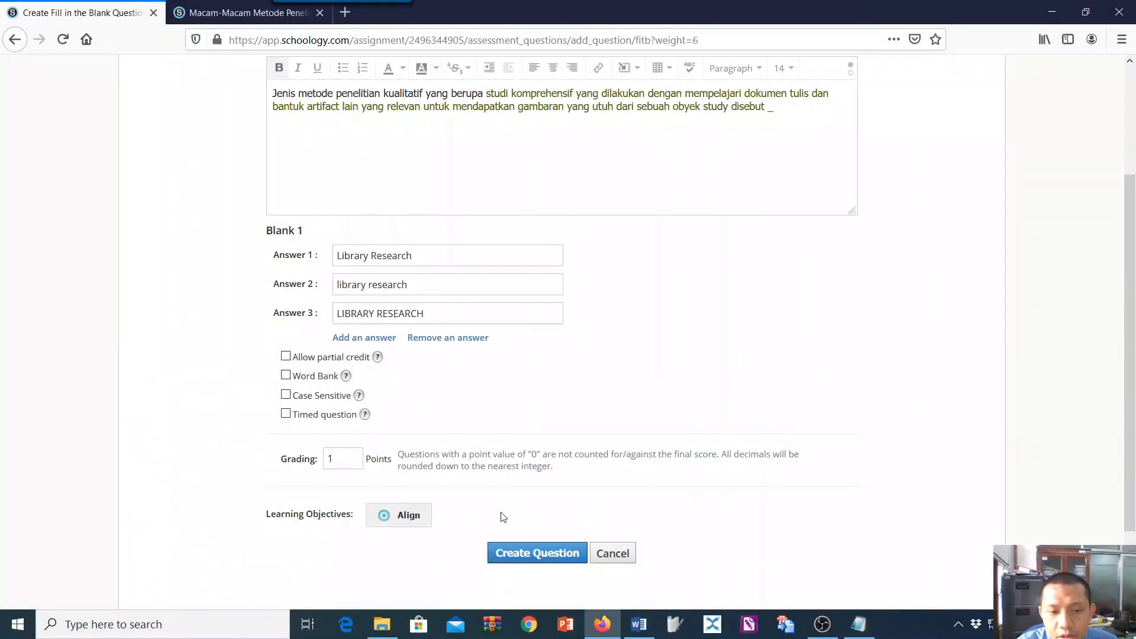
{"action": "left_click", "coordinate": [512, 554]}
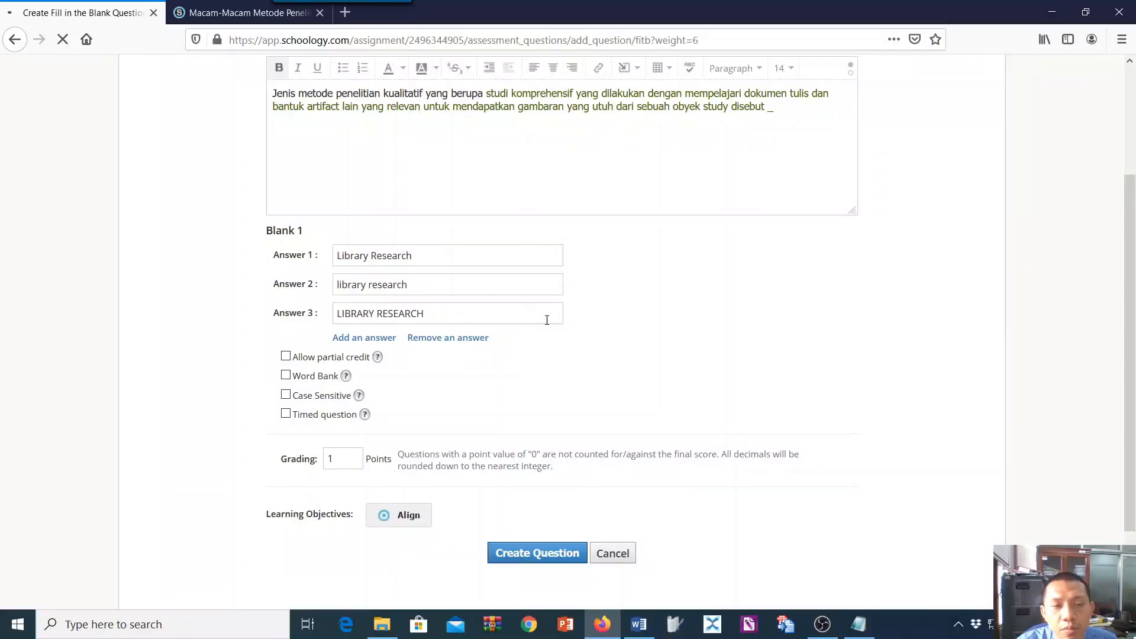
Review the saved question list, check the Matching entry in the Notepad notes and start a new Matching question.
{"action": "scroll", "coordinate": [707, 356], "scroll_direction": "down", "scroll_amount": 6}
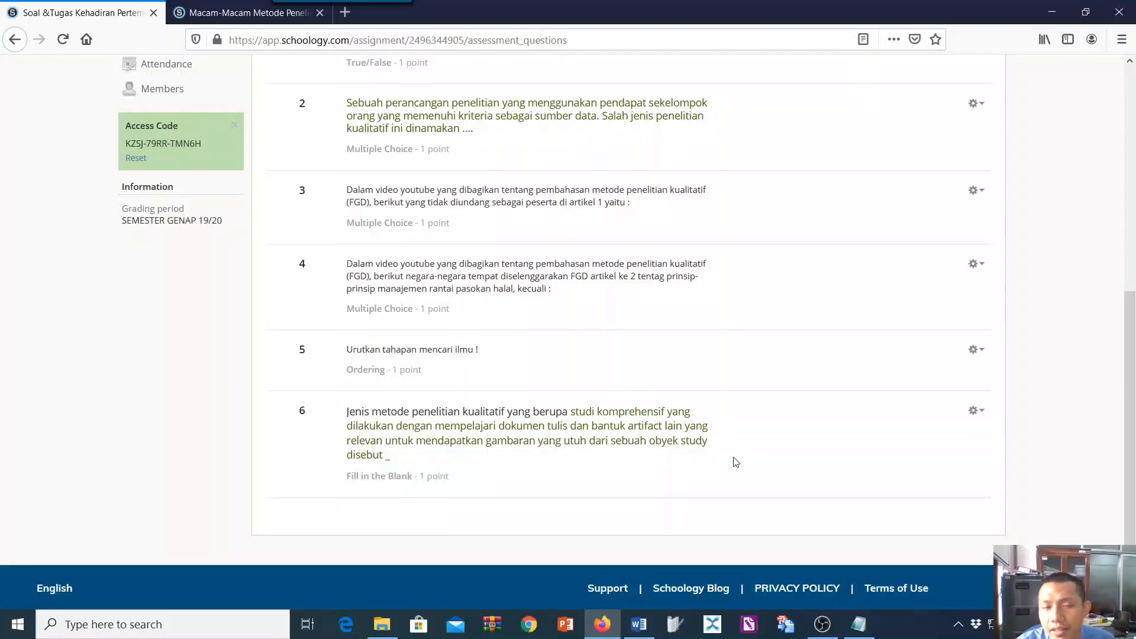
{"action": "scroll", "coordinate": [423, 252], "scroll_direction": "up", "scroll_amount": 6}
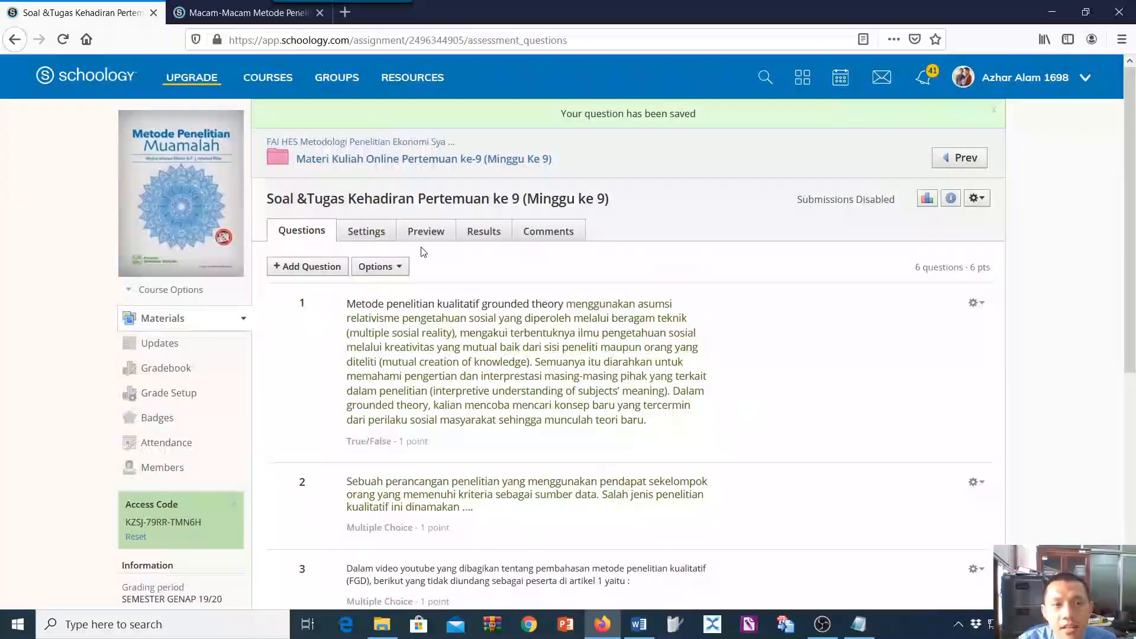
{"action": "left_click", "coordinate": [288, 265]}
{"action": "left_click", "coordinate": [859, 624]}
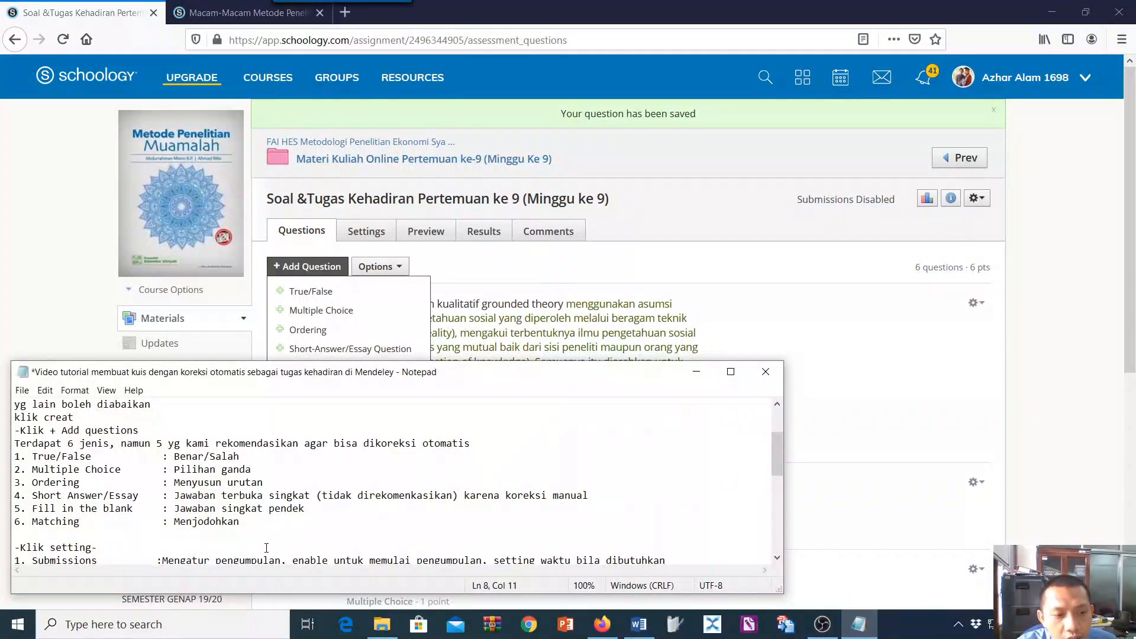
{"action": "left_click_drag", "start_coordinate": [174, 524], "coordinate": [234, 524]}
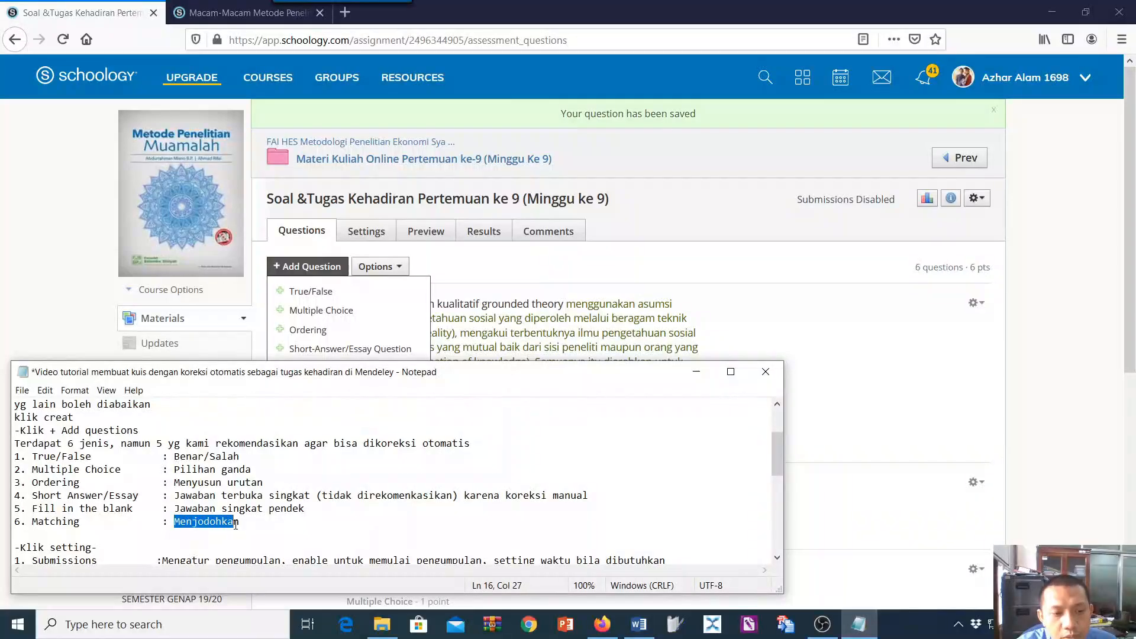
{"action": "scroll", "coordinate": [335, 323], "scroll_direction": "down", "scroll_amount": 2}
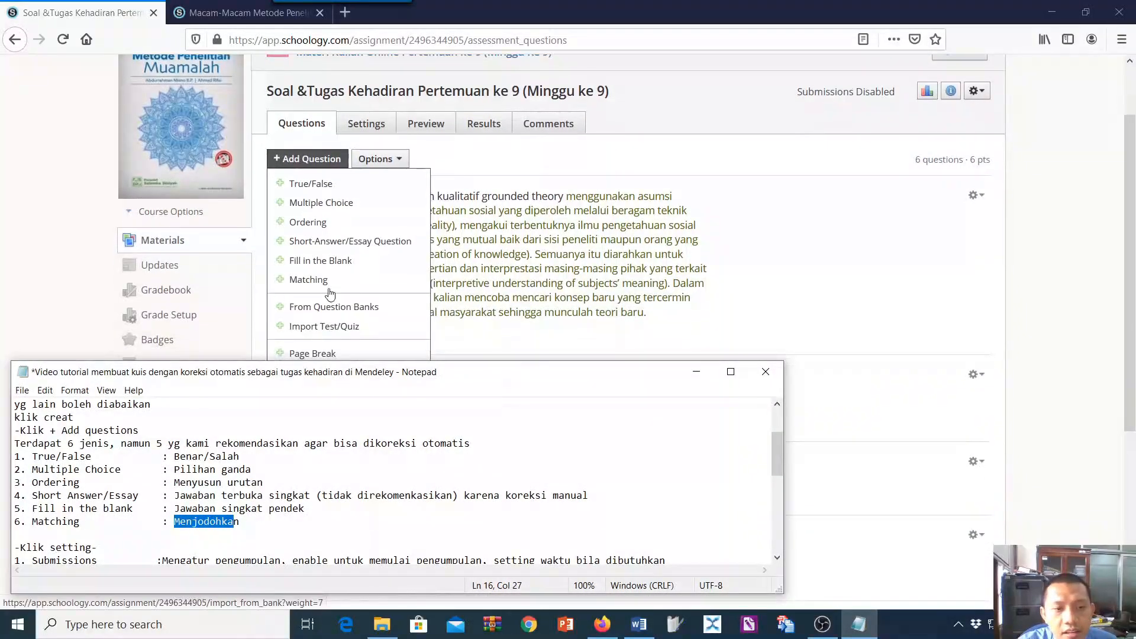
{"action": "left_click", "coordinate": [330, 291]}
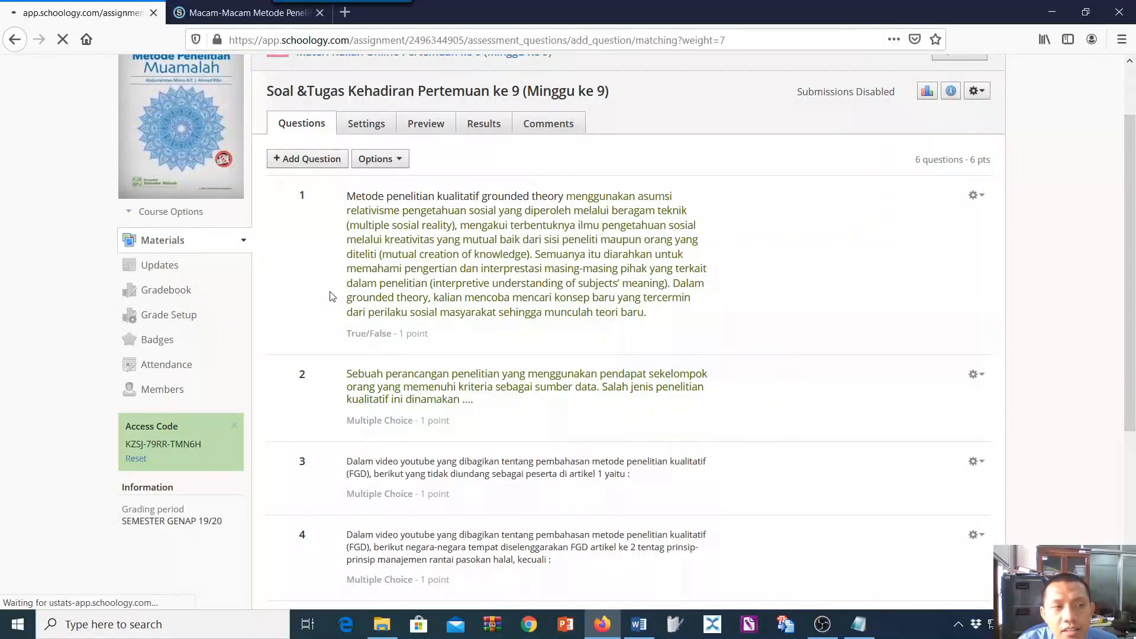
Copy "Fenomenologi" from item 7 of the Word document into the first Question field of the Matching question.
{"action": "scroll", "coordinate": [433, 333], "scroll_direction": "down", "scroll_amount": 2}
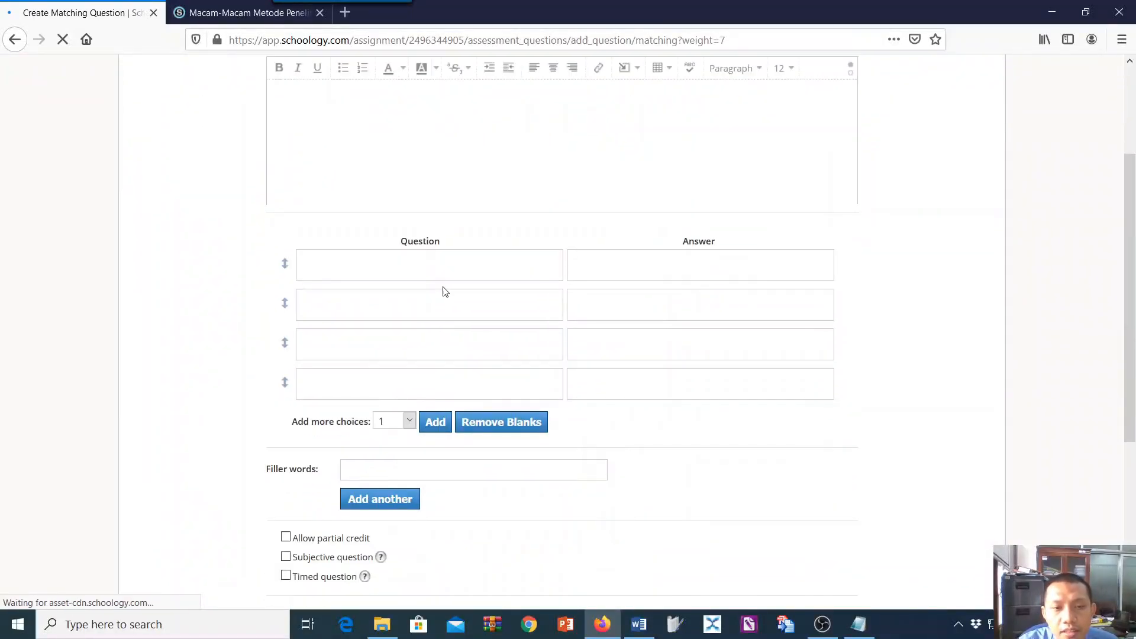
{"action": "left_click", "coordinate": [635, 622]}
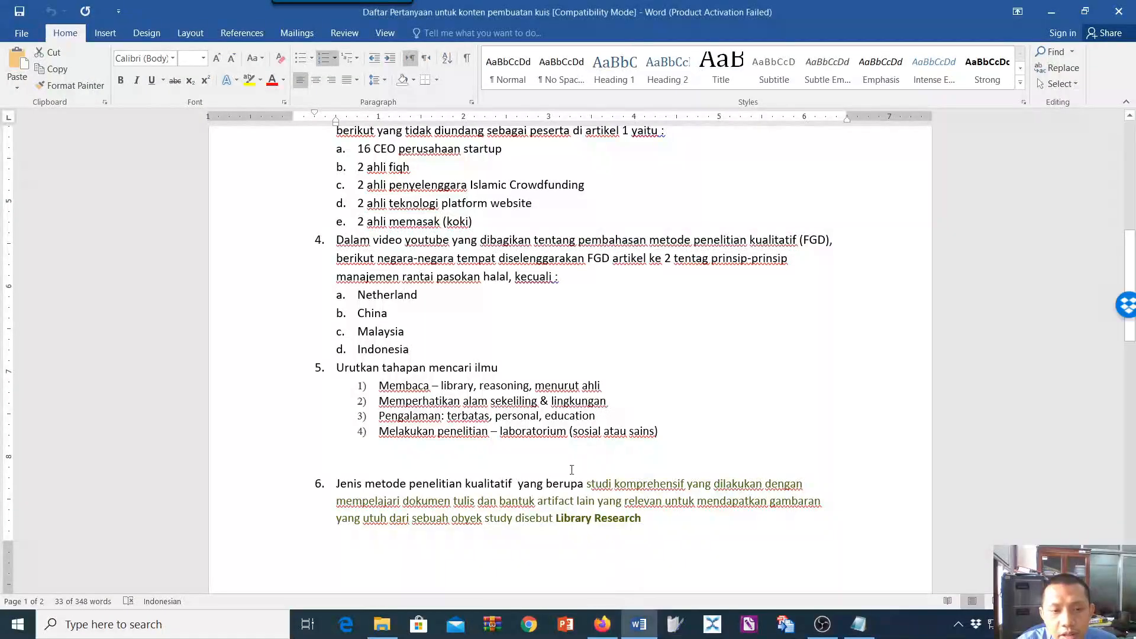
{"action": "scroll", "coordinate": [570, 480], "scroll_direction": "down", "scroll_amount": 6}
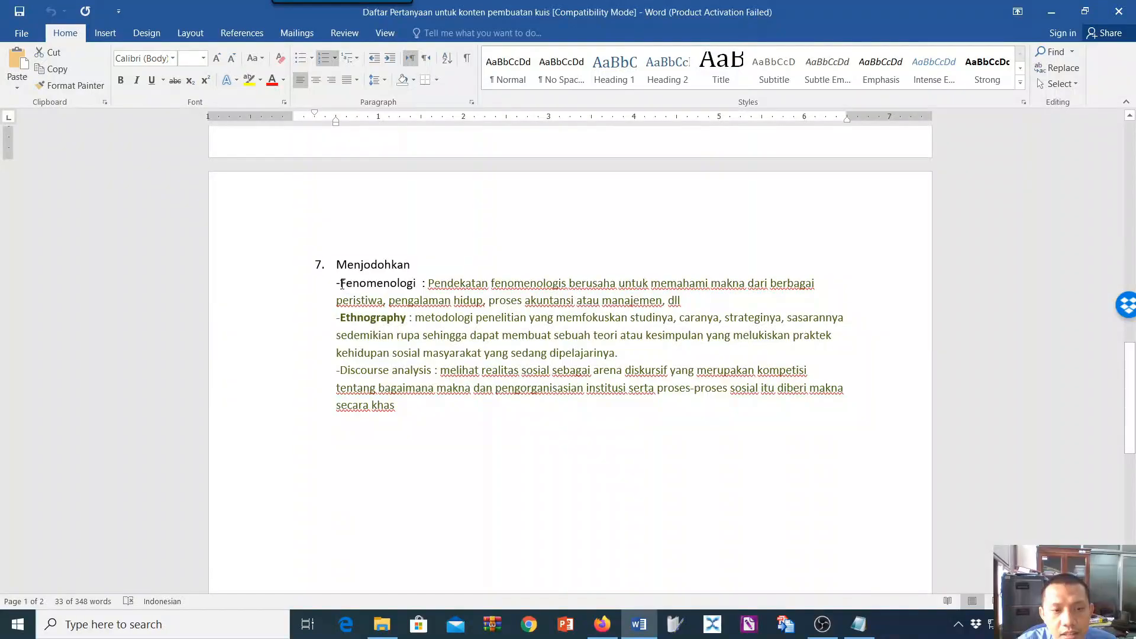
{"action": "left_click_drag", "start_coordinate": [342, 285], "coordinate": [420, 284]}
{"action": "key", "text": "ctrl+c"}
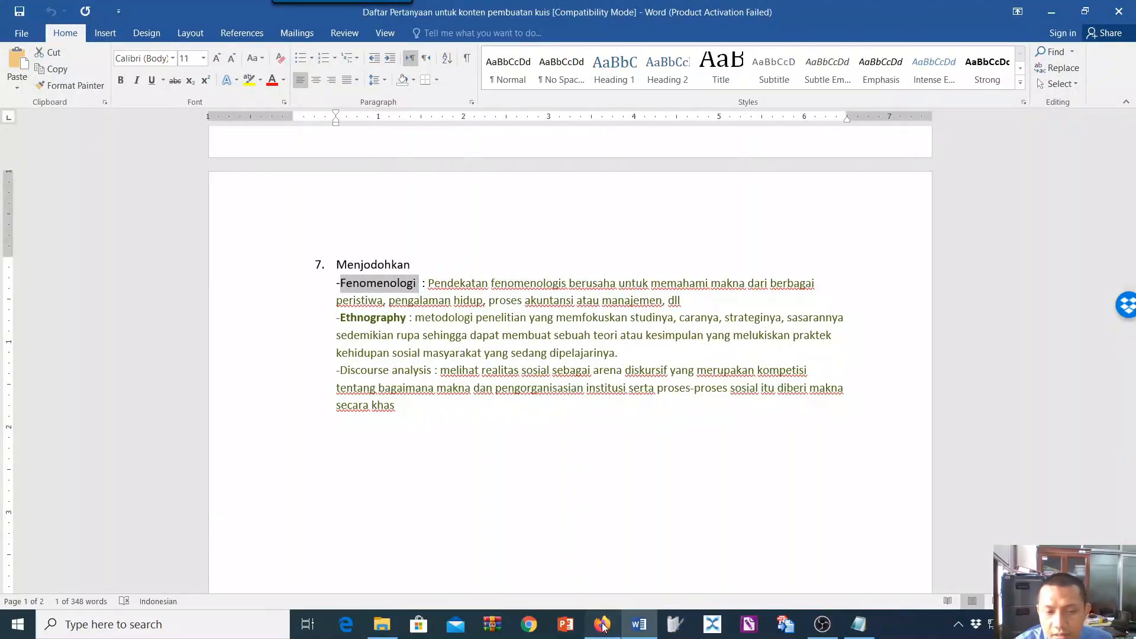
{"action": "left_click", "coordinate": [603, 626]}
{"action": "left_click", "coordinate": [382, 282]}
{"action": "key", "text": "ctrl+v"}
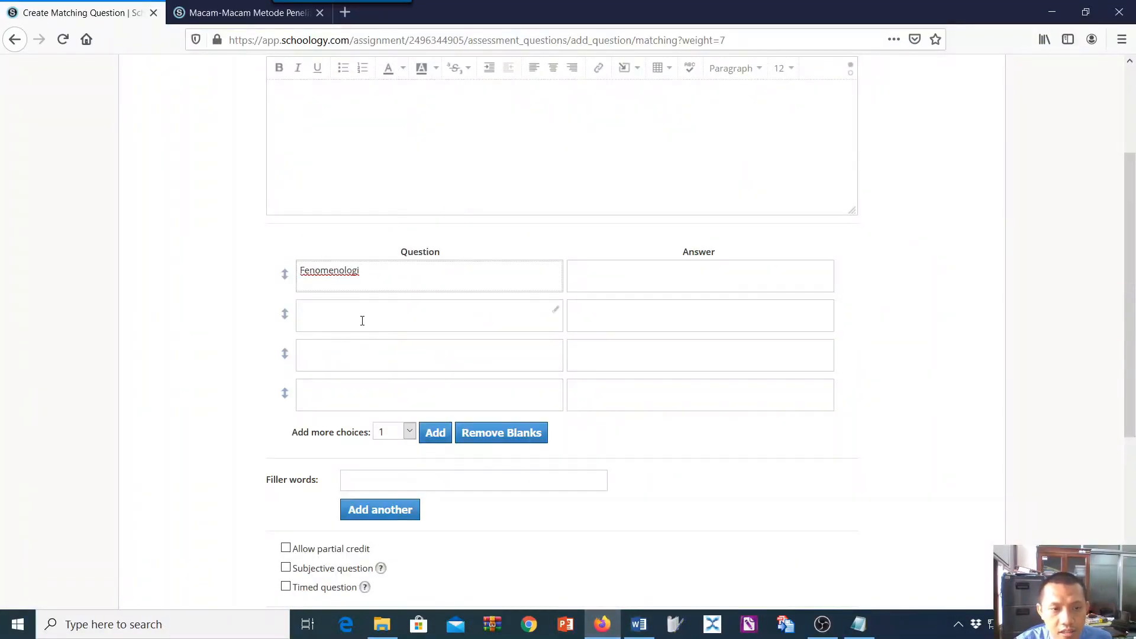
Copy "Ethnography" from the Word document into the second Question field of the Matching question.
{"action": "left_click", "coordinate": [363, 319]}
{"action": "left_click", "coordinate": [640, 624]}
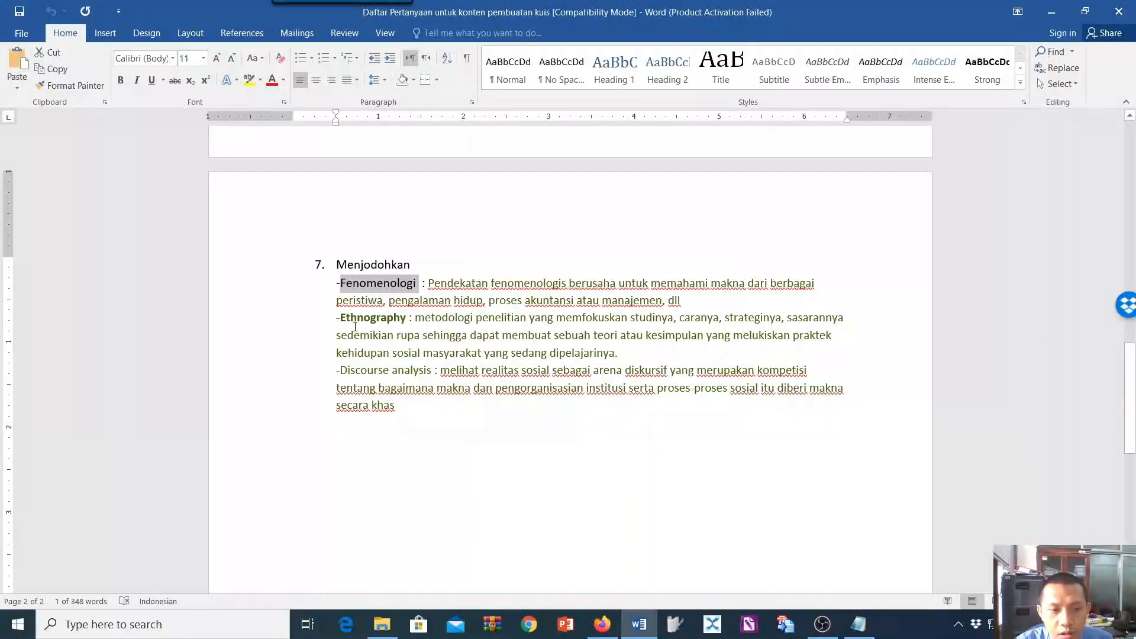
{"action": "left_click_drag", "start_coordinate": [342, 320], "coordinate": [413, 326]}
{"action": "left_click_drag", "start_coordinate": [410, 327], "coordinate": [406, 319]}
{"action": "key", "text": "ctrl+c"}
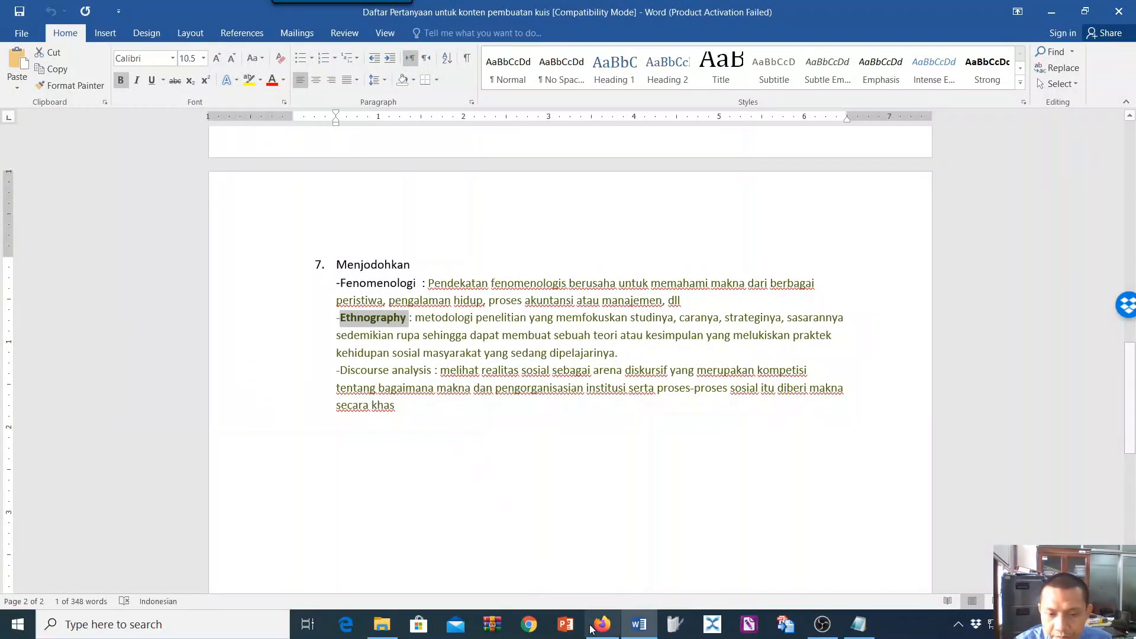
{"action": "left_click", "coordinate": [603, 624]}
{"action": "key", "text": "ctrl+v"}
Copy "Discourse analysis" from the Word document into the third Question field of the Matching question.
{"action": "left_click", "coordinate": [393, 359]}
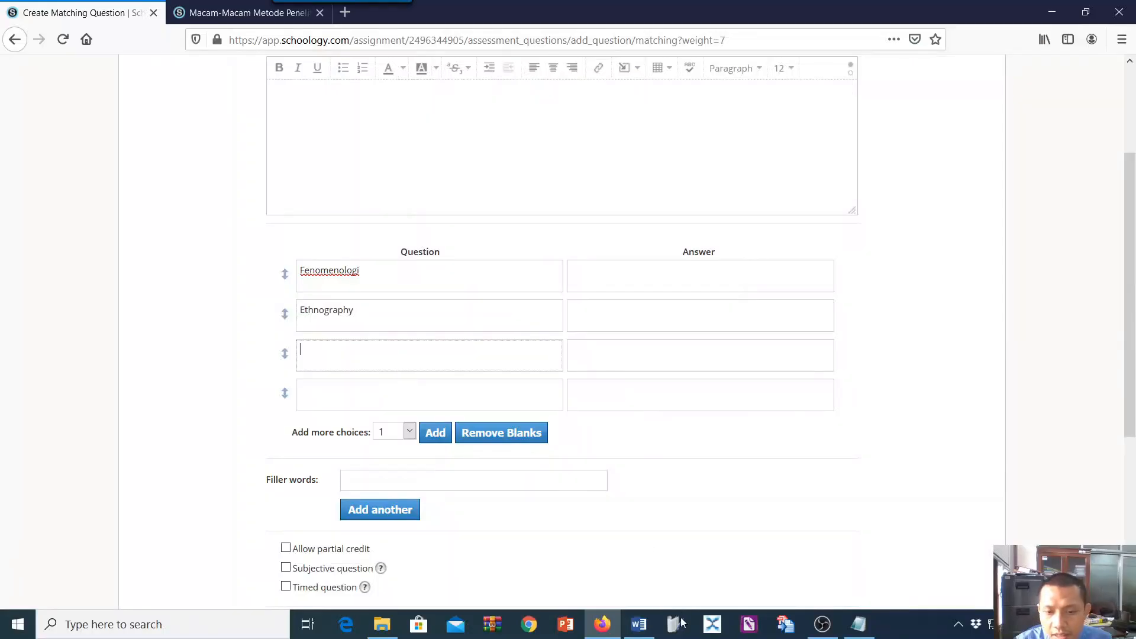
{"action": "left_click", "coordinate": [603, 624]}
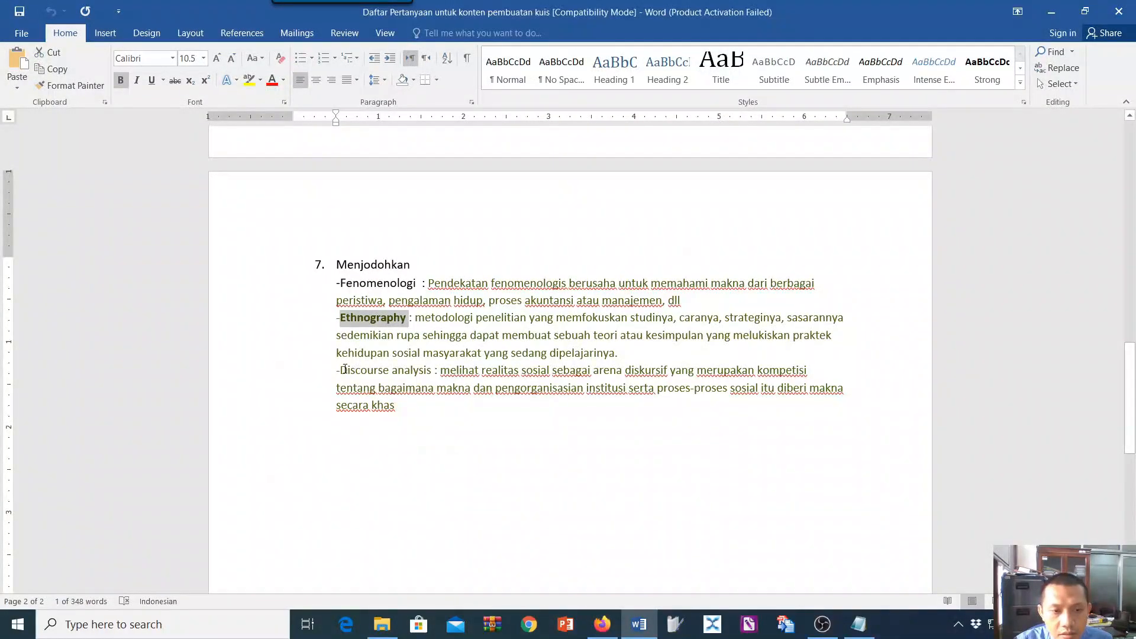
{"action": "left_click_drag", "start_coordinate": [342, 370], "coordinate": [421, 371]}
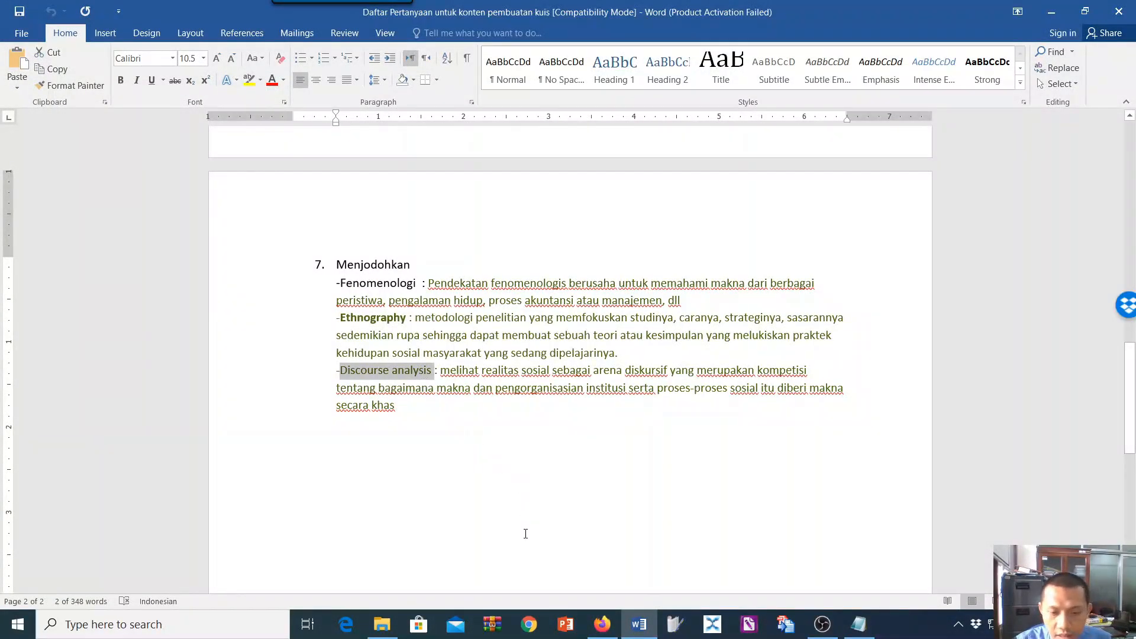
{"action": "key", "text": "ctrl+c"}
{"action": "left_click", "coordinate": [602, 625]}
{"action": "key", "text": "ctrl+v"}
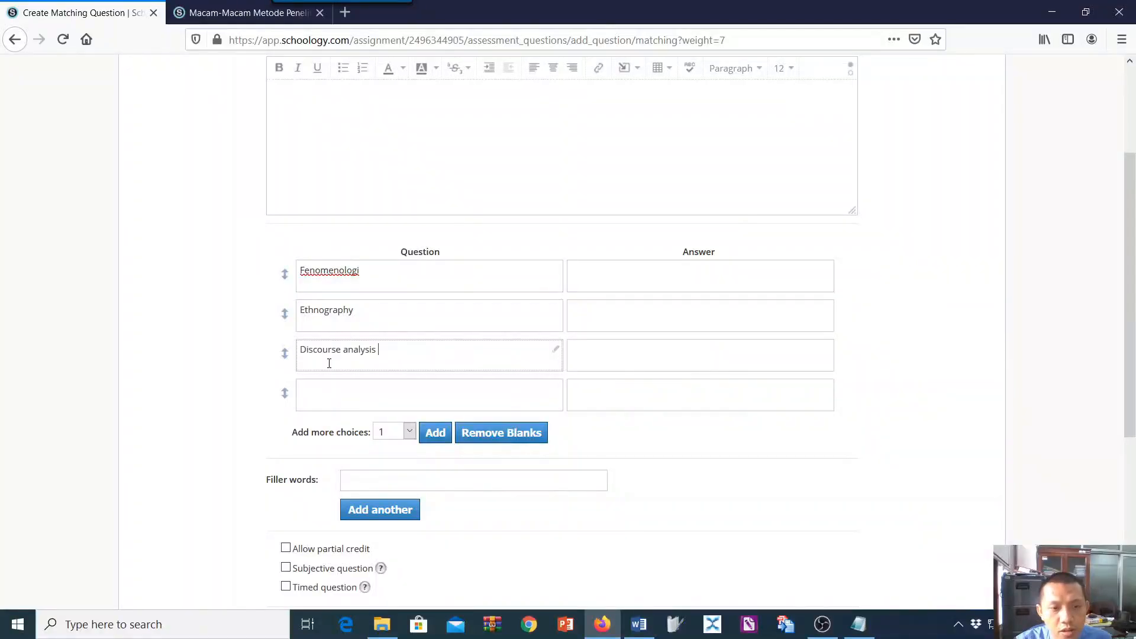
Remove the blank fourth question/answer pair from the Matching question.
{"action": "left_click", "coordinate": [507, 393]}
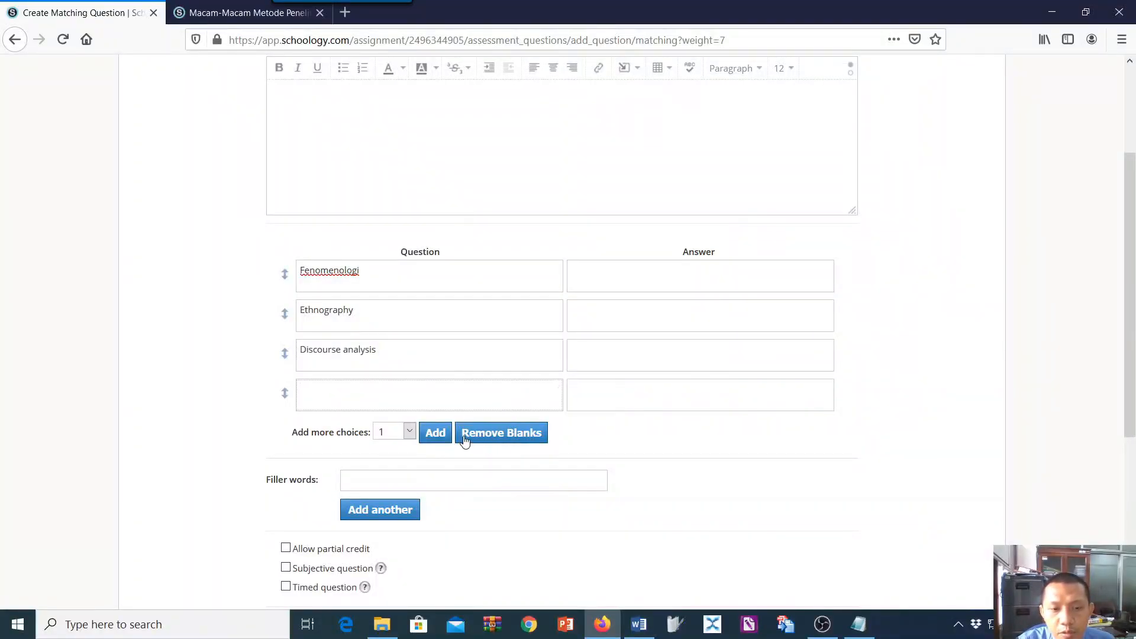
{"action": "scroll", "coordinate": [487, 427], "scroll_direction": "up", "scroll_amount": 1}
{"action": "scroll", "coordinate": [487, 427], "scroll_direction": "up", "scroll_amount": 1}
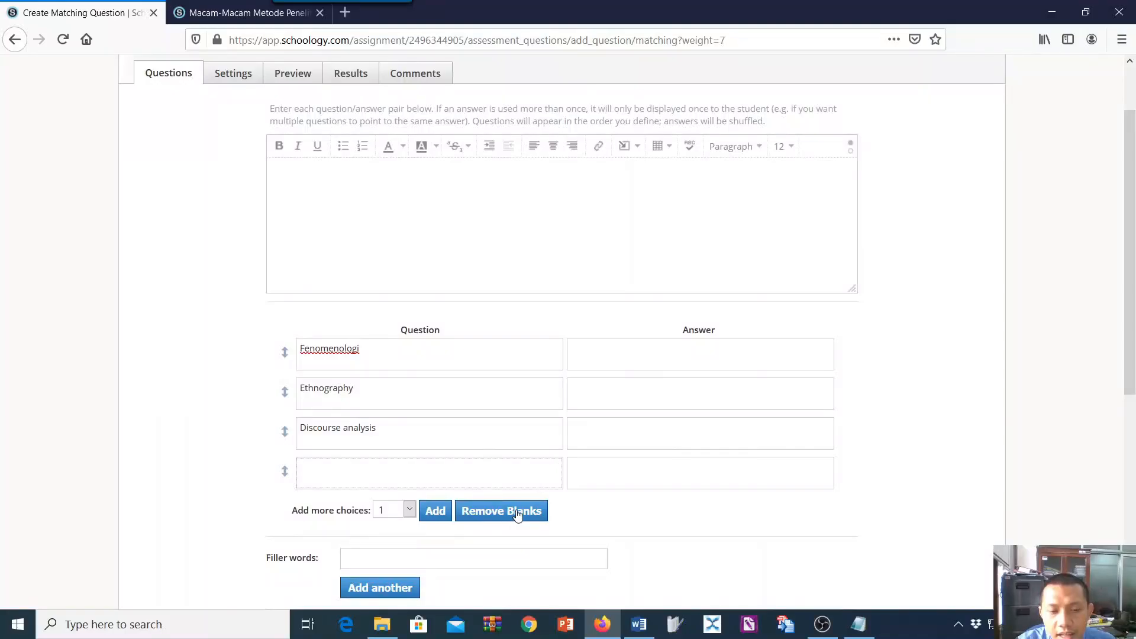
{"action": "left_click", "coordinate": [524, 507]}
{"action": "scroll", "coordinate": [499, 375], "scroll_direction": "up", "scroll_amount": 2}
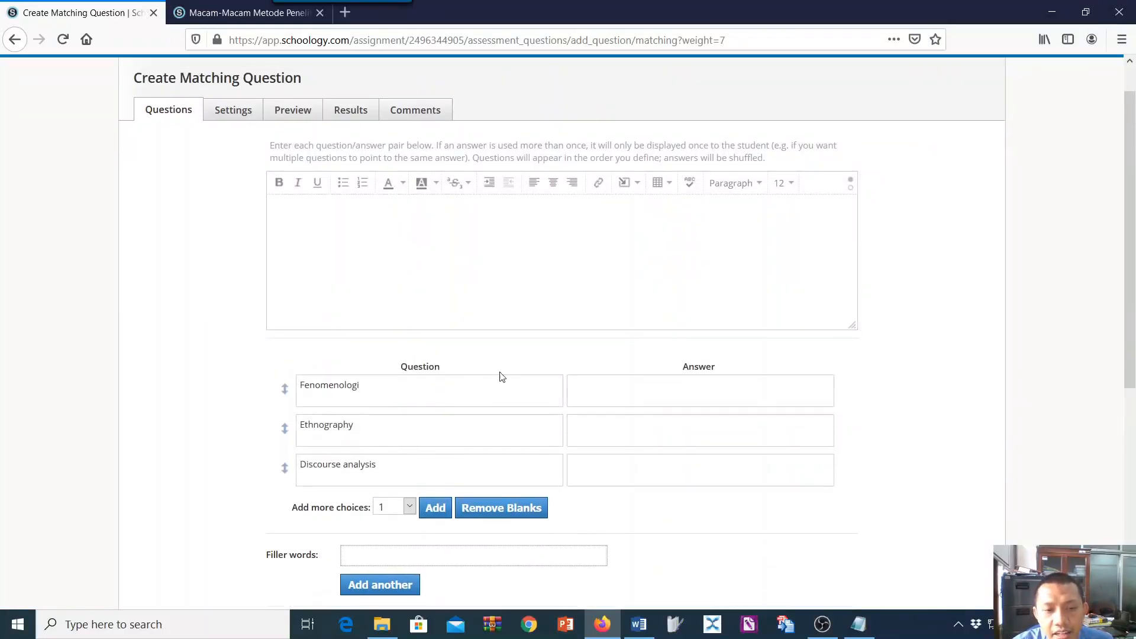
Copy the Fenomenologi definition, "Pendekatan fenomenologis ... manajemen, dll", from Word into the answer paired with Fenomenologi.
{"action": "left_click", "coordinate": [639, 624]}
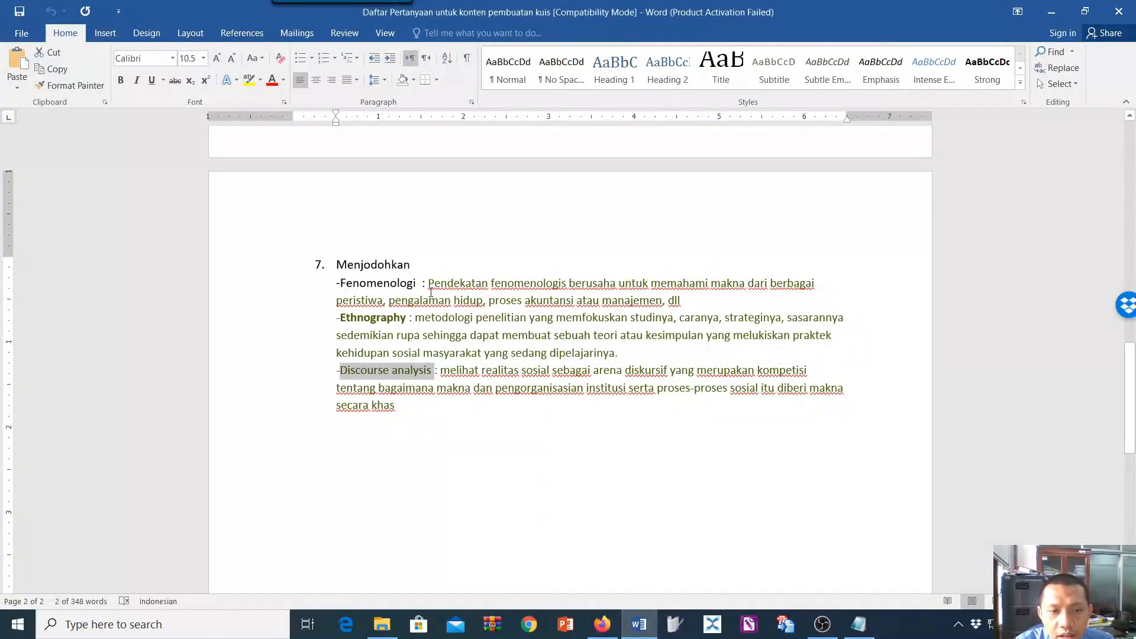
{"action": "left_click_drag", "start_coordinate": [430, 284], "coordinate": [685, 312]}
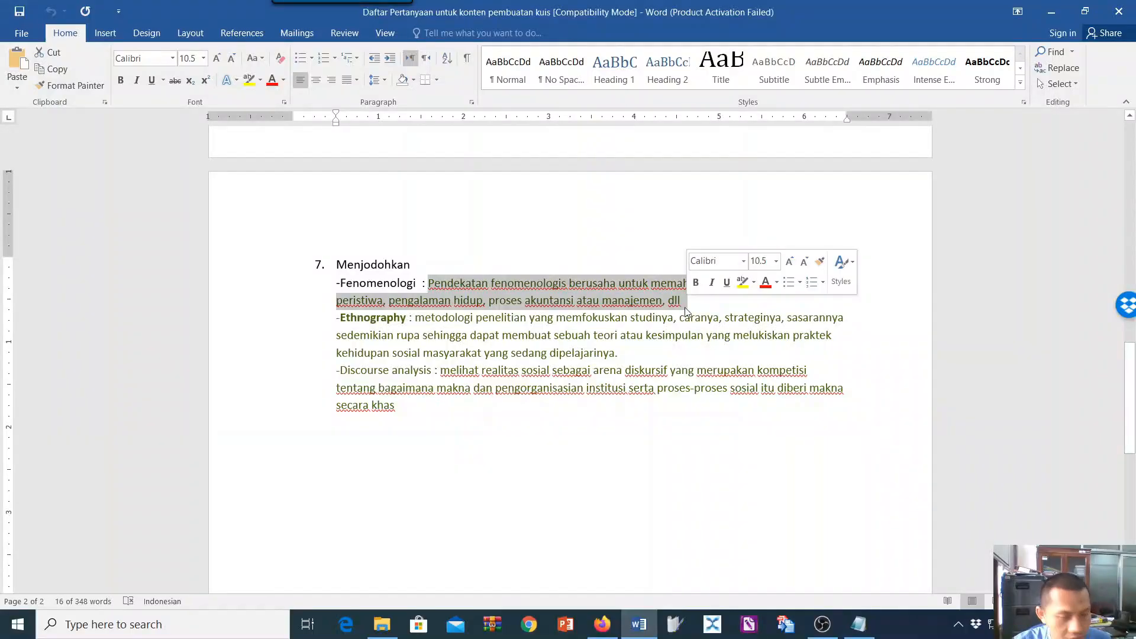
{"action": "left_click", "coordinate": [601, 628]}
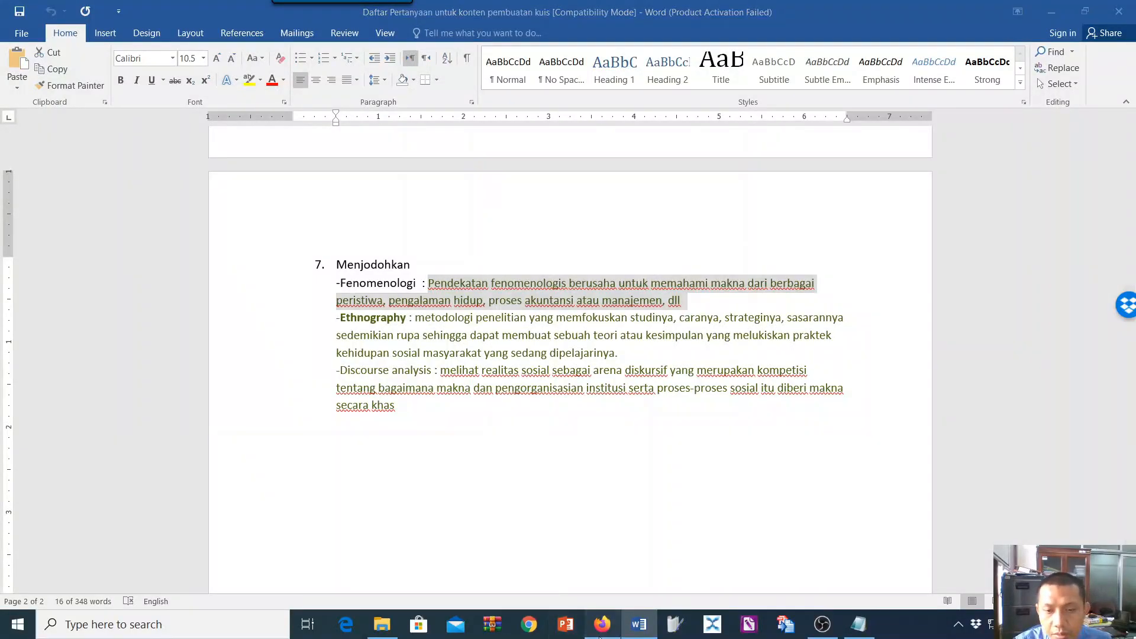
{"action": "left_click", "coordinate": [646, 432]}
{"action": "key", "text": "ctrl+v"}
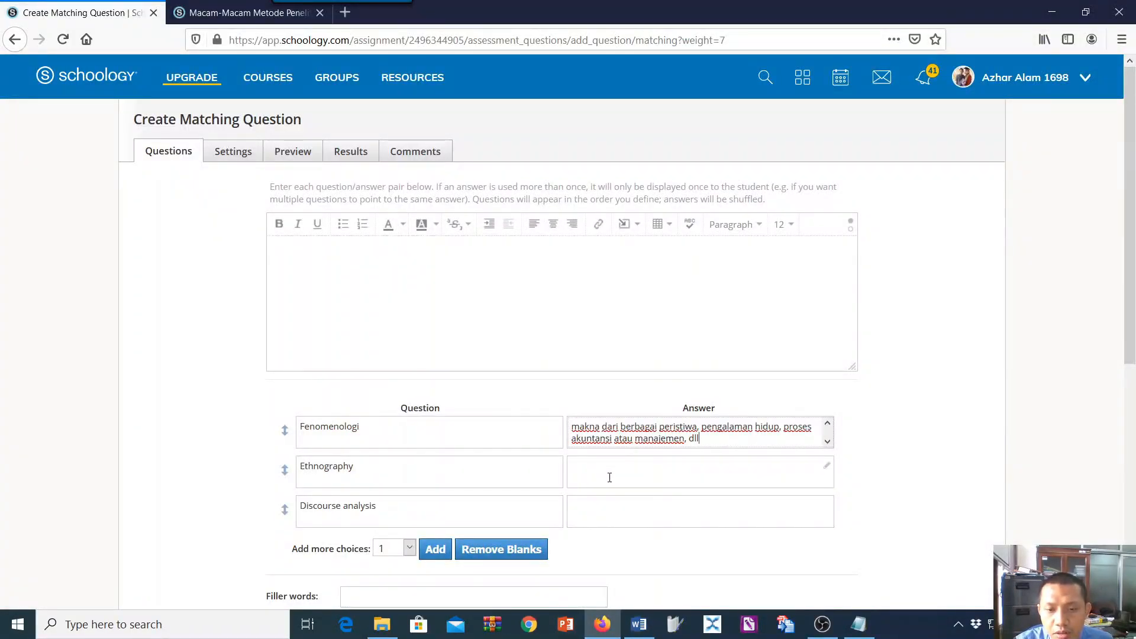
Check the Fenomenologi definition in Word, then open its answer in the rich text editor and save it as rich text.
{"action": "scroll", "coordinate": [738, 449], "scroll_direction": "down", "scroll_amount": 3}
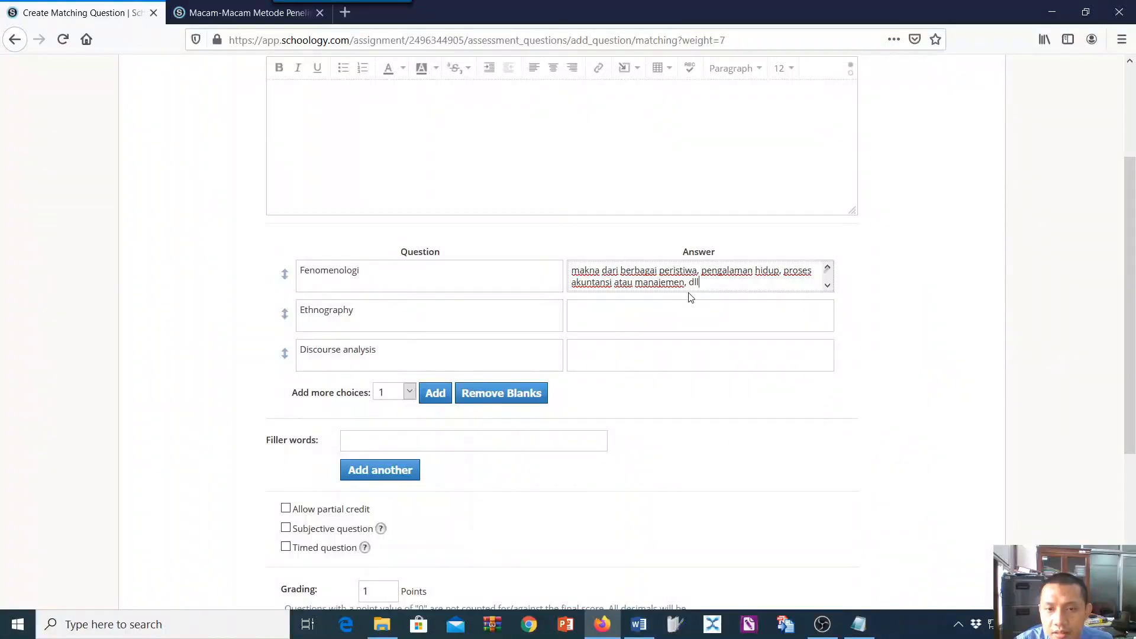
{"action": "left_click", "coordinate": [639, 624]}
{"action": "left_click_drag", "start_coordinate": [428, 284], "coordinate": [736, 302]}
{"action": "key", "text": "ctrl+c"}
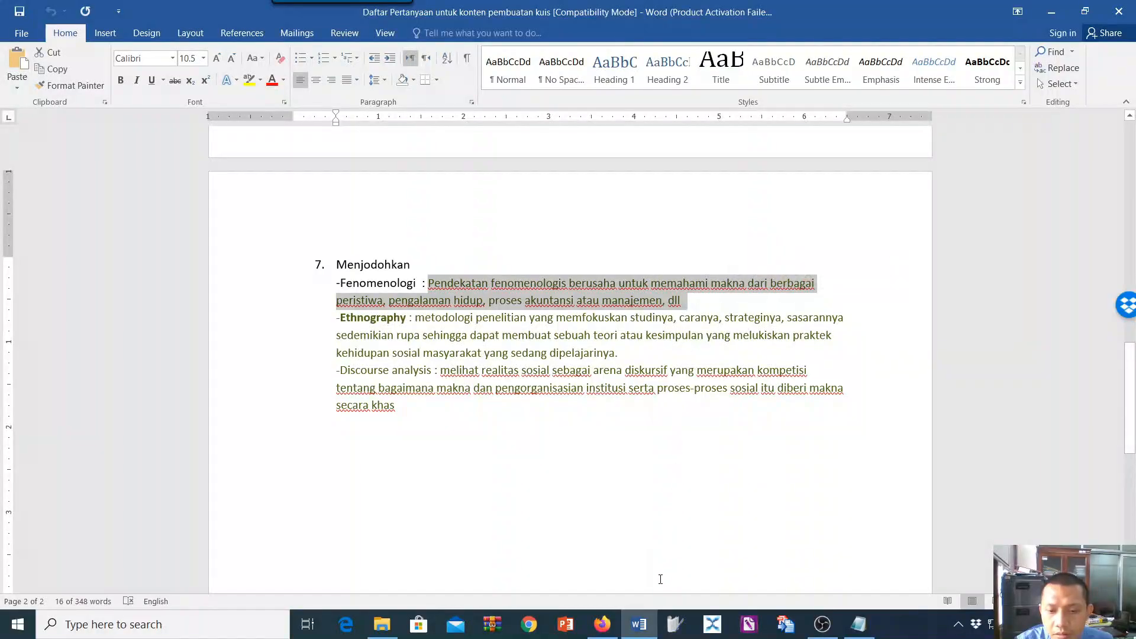
{"action": "left_click", "coordinate": [602, 625]}
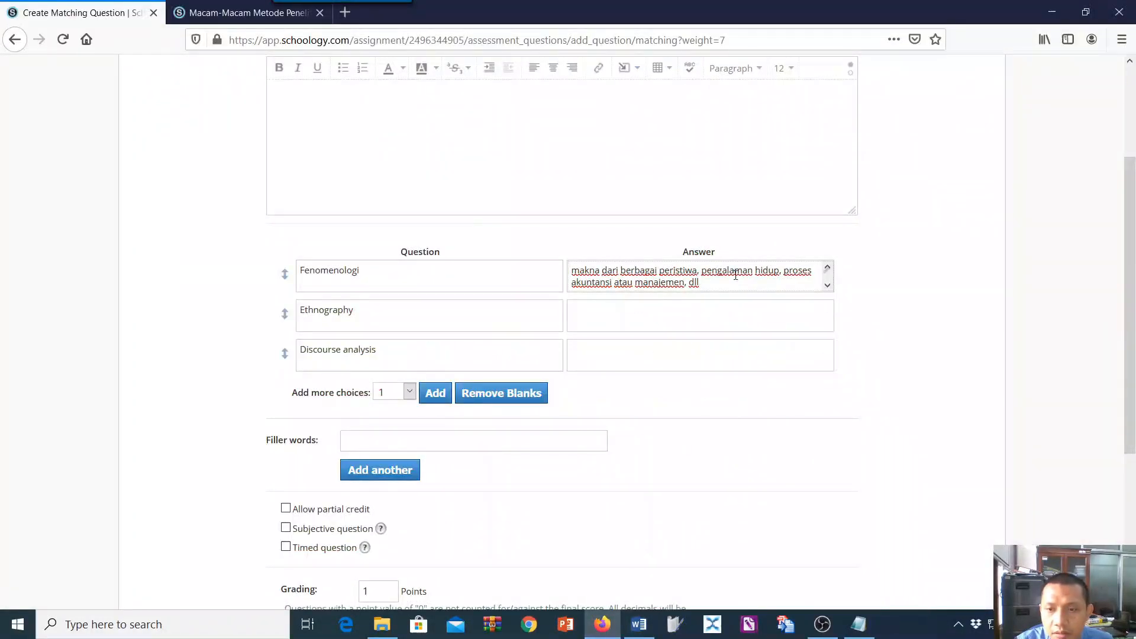
{"action": "left_click", "coordinate": [826, 272]}
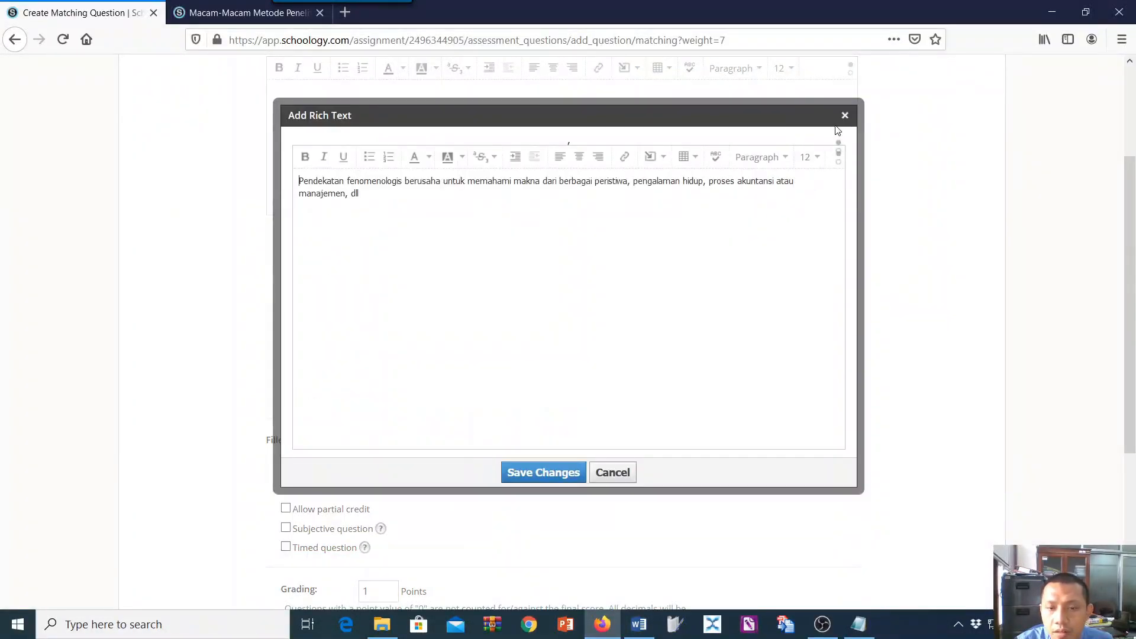
{"action": "left_click", "coordinate": [550, 473]}
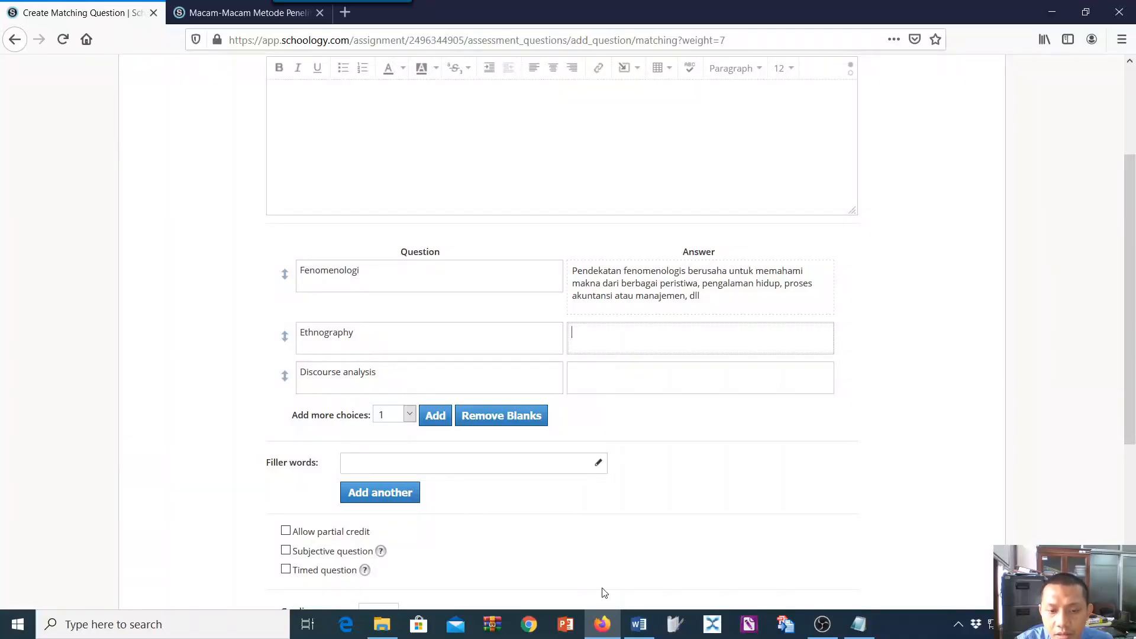
Copy the Ethnography definition, "metodologi penelitian ... sedang dipelajarinya", from Word into the answer paired with Ethnography.
{"action": "left_click", "coordinate": [639, 624]}
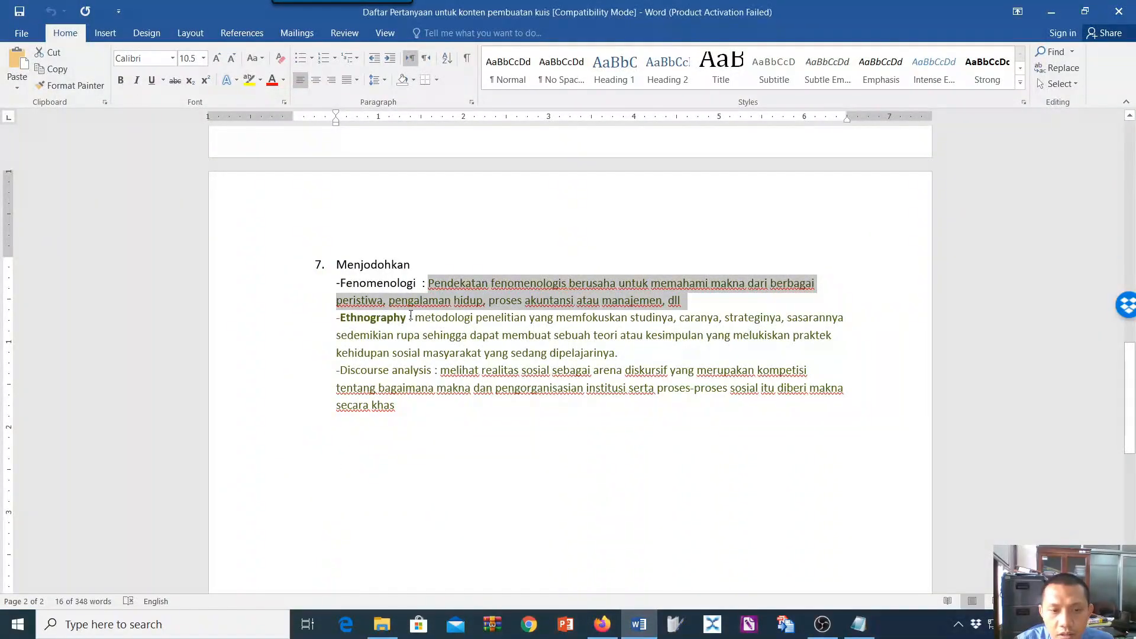
{"action": "left_click_drag", "start_coordinate": [428, 321], "coordinate": [610, 357]}
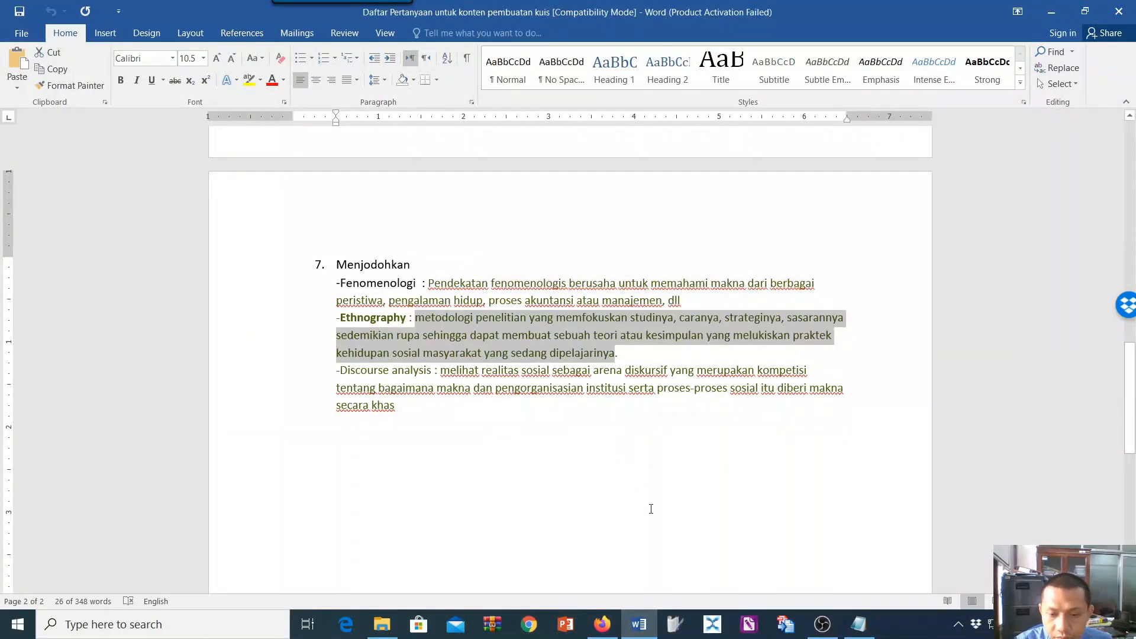
{"action": "key", "text": "ctrl+c"}
{"action": "left_click", "coordinate": [603, 625]}
{"action": "key", "text": "ctrl+v"}
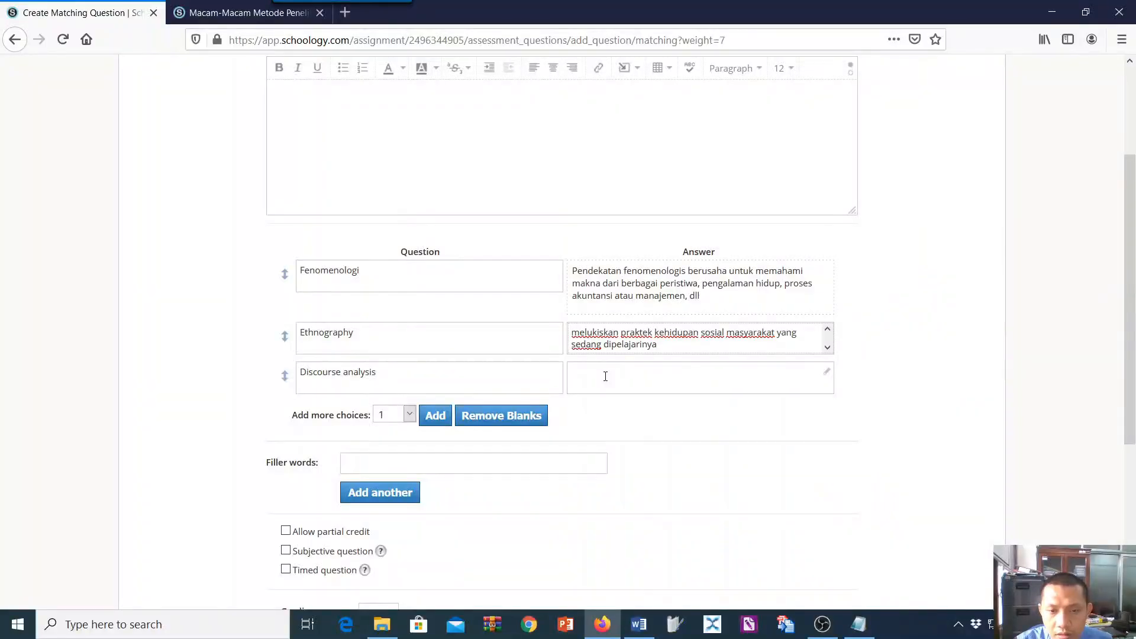
Copy the Discourse analysis definition, "melihat realitas sosial ... secara khas", from Word into the answer paired with Discourse analysis.
{"action": "left_click", "coordinate": [605, 376]}
{"action": "left_click", "coordinate": [639, 624]}
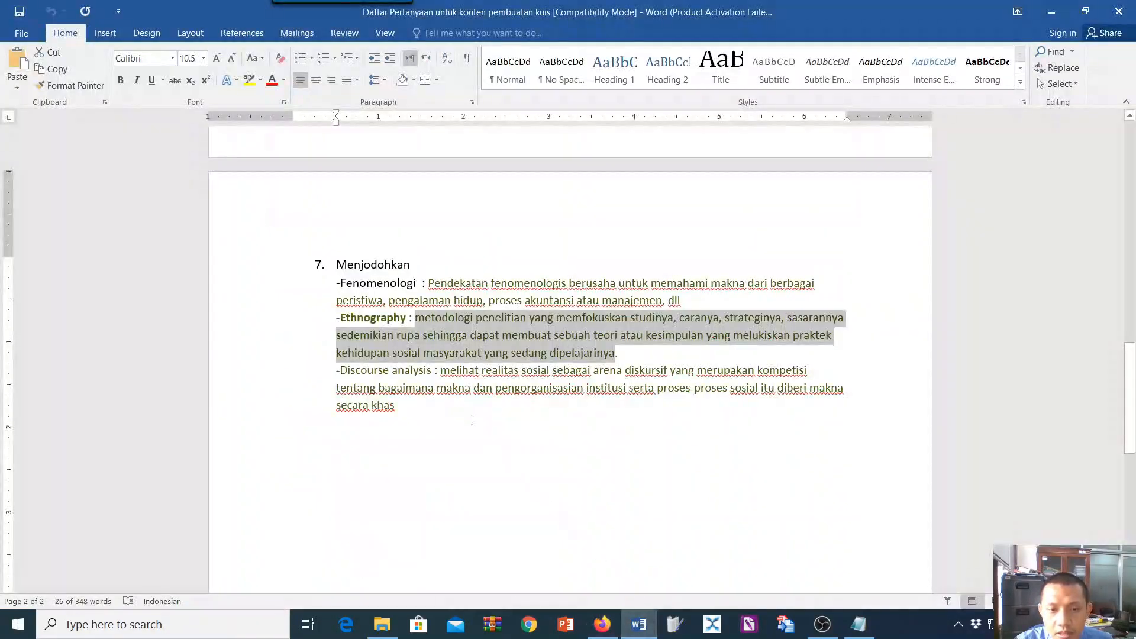
{"action": "left_click_drag", "start_coordinate": [441, 370], "coordinate": [446, 408]}
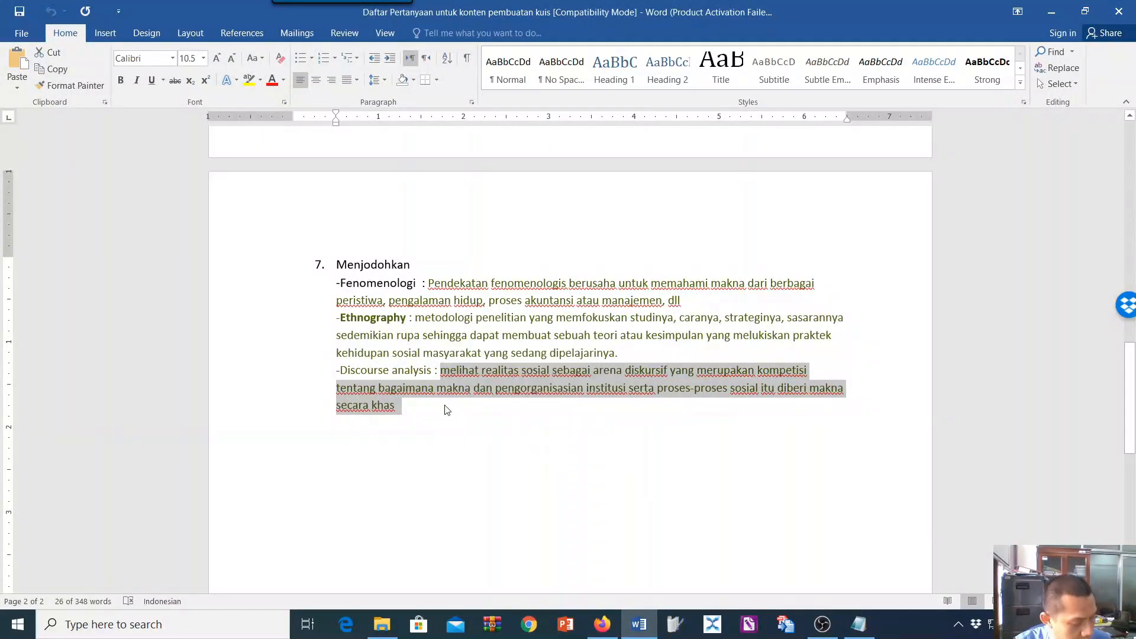
{"action": "key", "text": "ctrl+c"}
{"action": "left_click", "coordinate": [602, 625]}
{"action": "key", "text": "ctrl+v"}
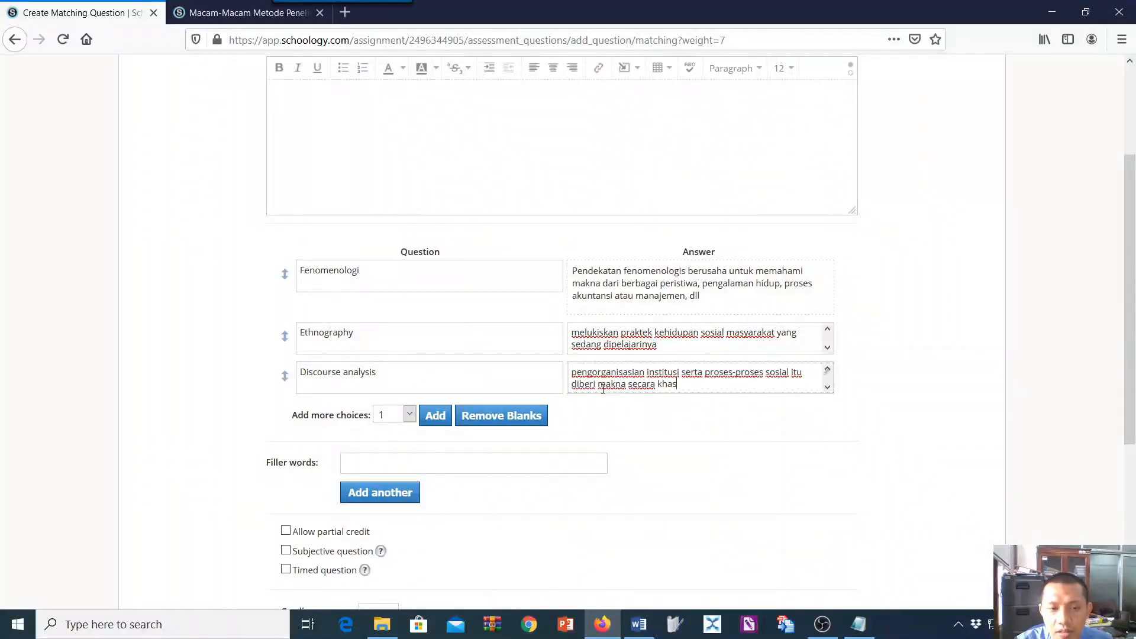
Review the three matching pairs and try to create the Matching question.
{"action": "scroll", "coordinate": [592, 461], "scroll_direction": "down", "scroll_amount": 3}
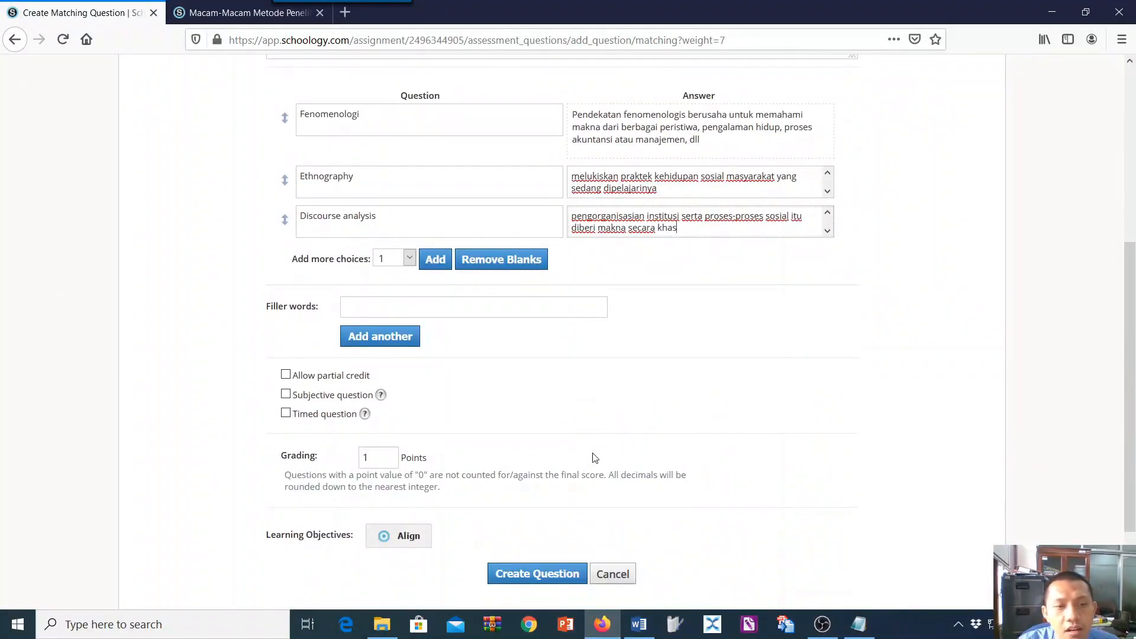
{"action": "scroll", "coordinate": [518, 432], "scroll_direction": "up", "scroll_amount": 2}
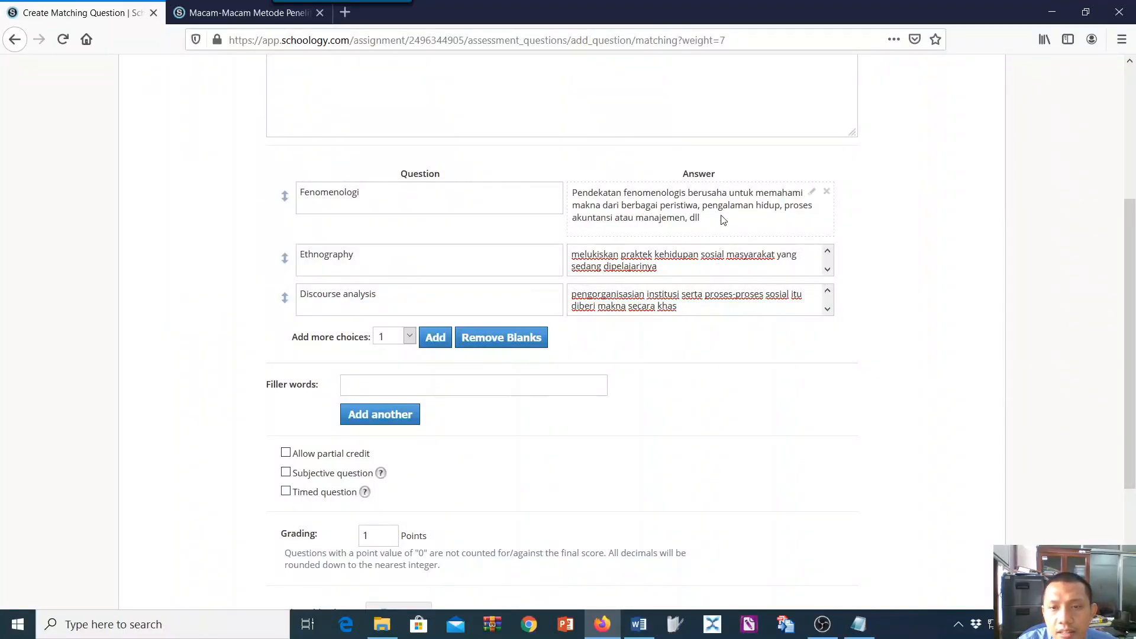
{"action": "scroll", "coordinate": [546, 398], "scroll_direction": "down", "scroll_amount": 3}
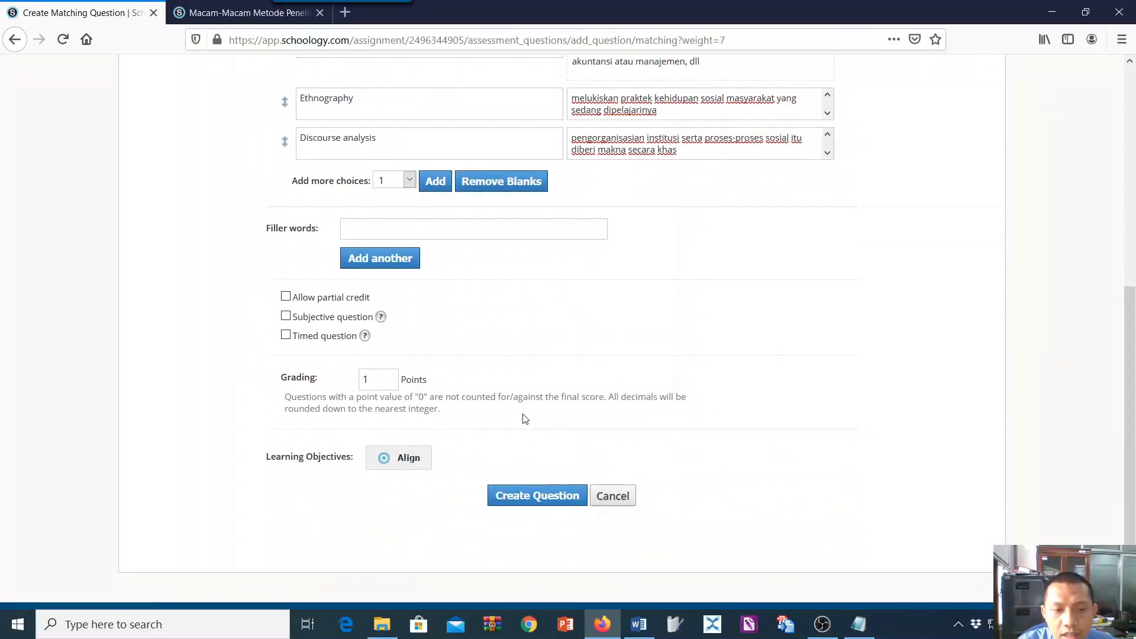
{"action": "left_click", "coordinate": [536, 499]}
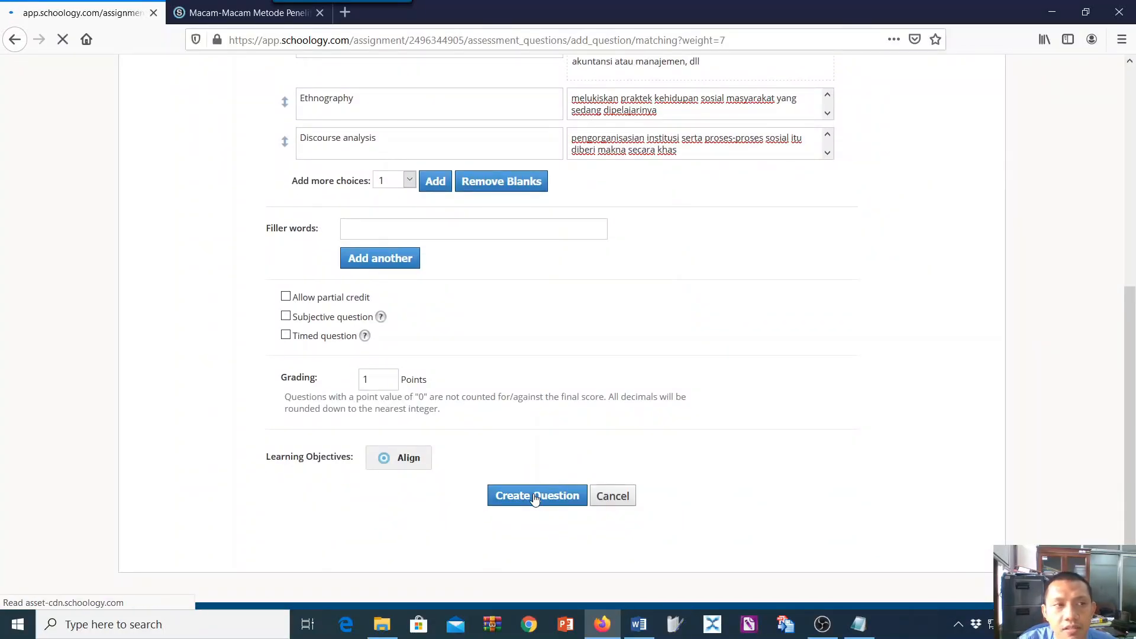
Examine the Matching question form for the required content that is missing and check the three pairs.
{"action": "scroll", "coordinate": [560, 406], "scroll_direction": "down", "scroll_amount": 5}
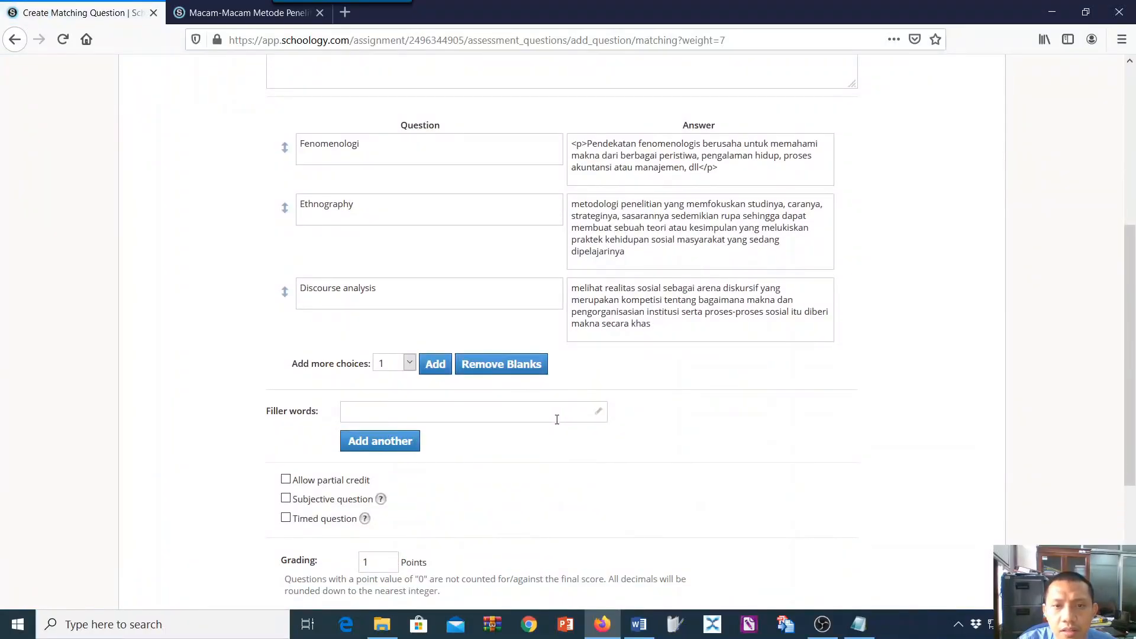
{"action": "scroll", "coordinate": [565, 421], "scroll_direction": "up", "scroll_amount": 5}
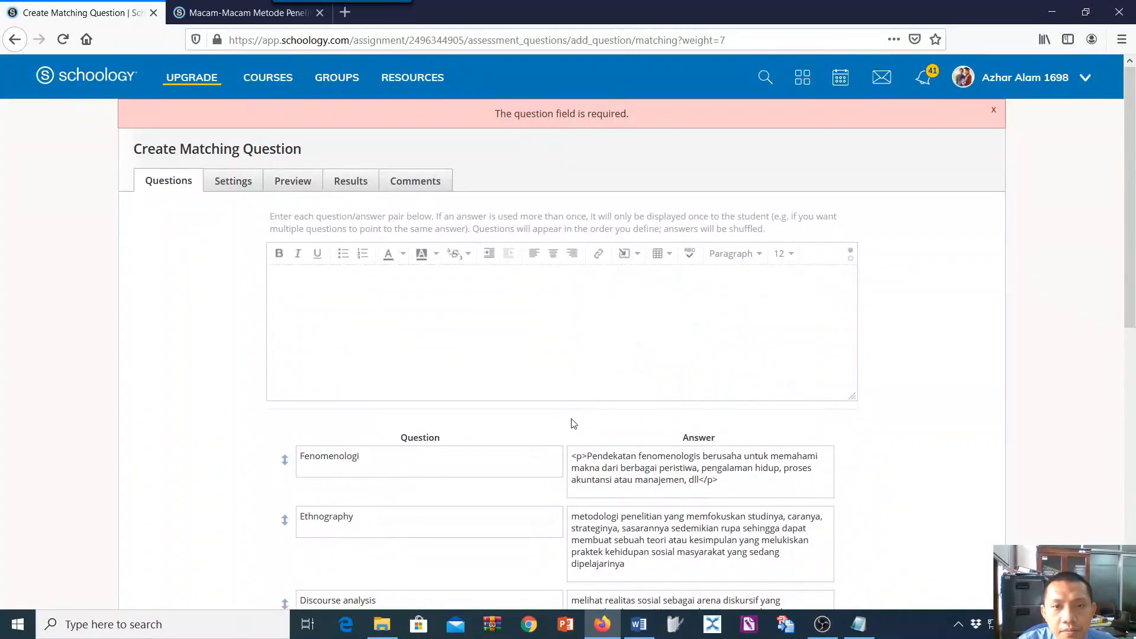
{"action": "scroll", "coordinate": [573, 423], "scroll_direction": "down", "scroll_amount": 3}
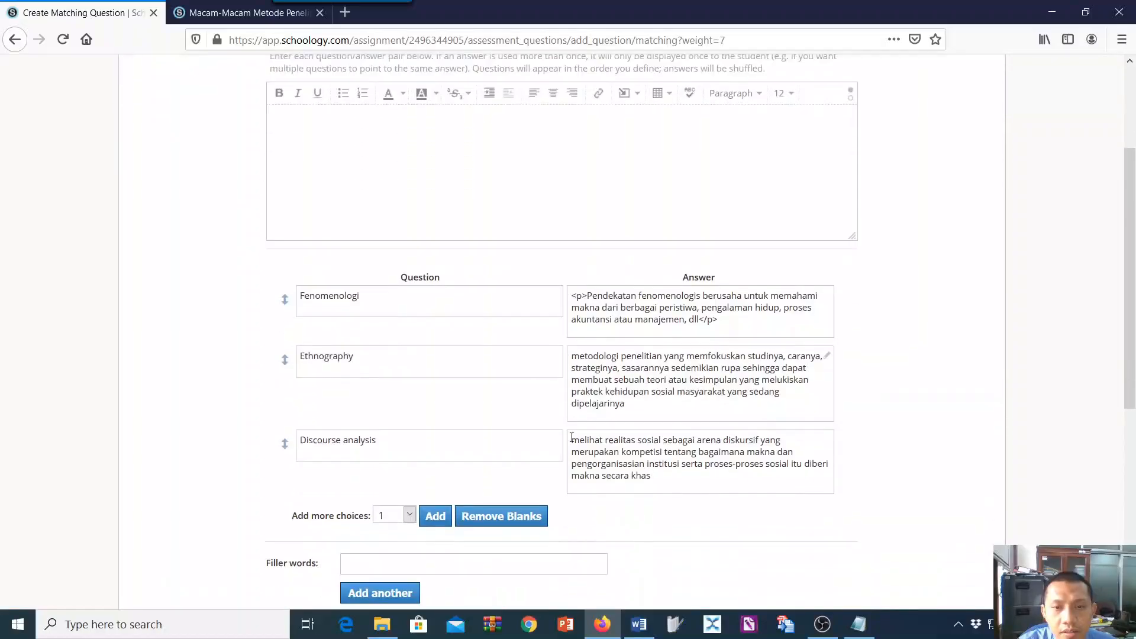
{"action": "scroll", "coordinate": [572, 438], "scroll_direction": "down", "scroll_amount": 1}
{"action": "scroll", "coordinate": [452, 269], "scroll_direction": "up", "scroll_amount": 3}
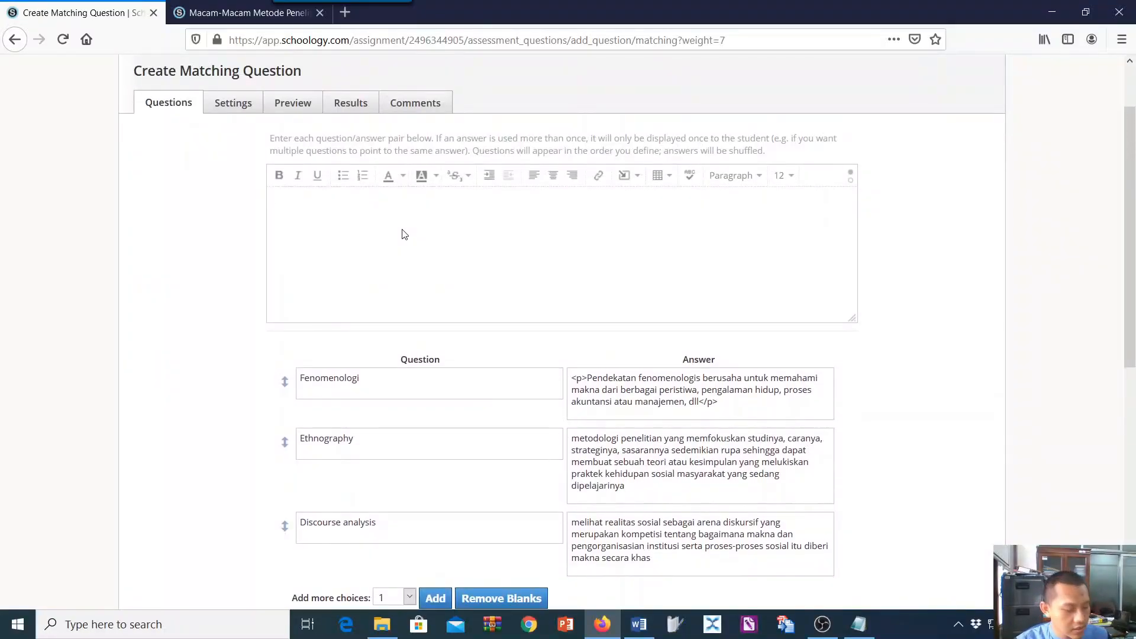
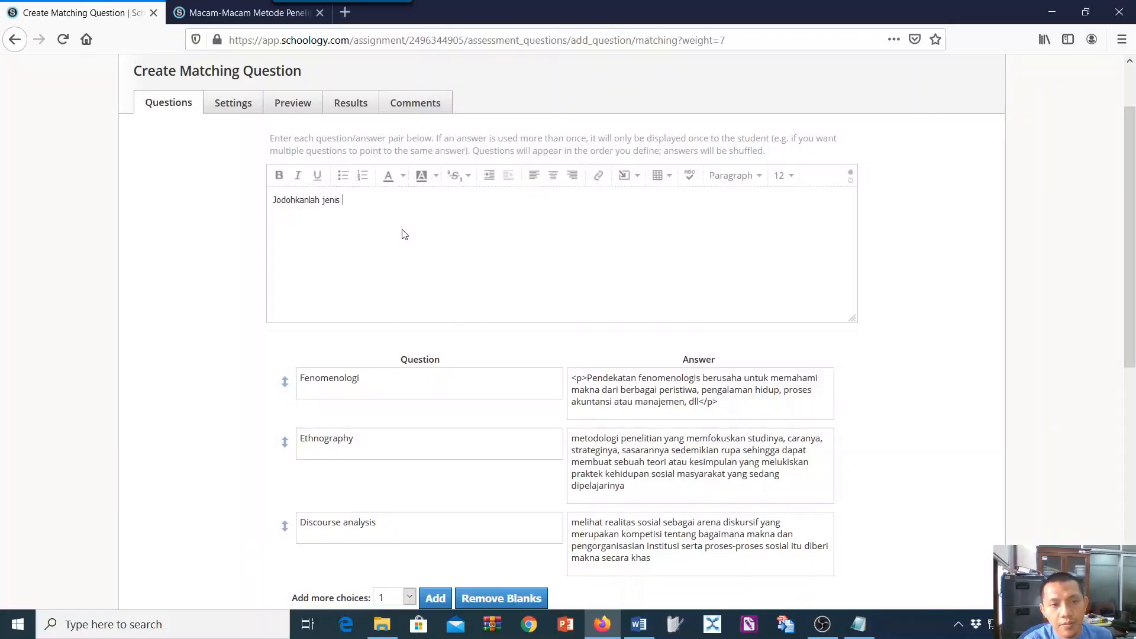
Complete the Matching prompt as "Jodohkanlah jenis penelitian kualitatif dengan pengertiannya di bawah ini !" and create the question.
{"action": "type", "text": "penelitian kualitatif de"}
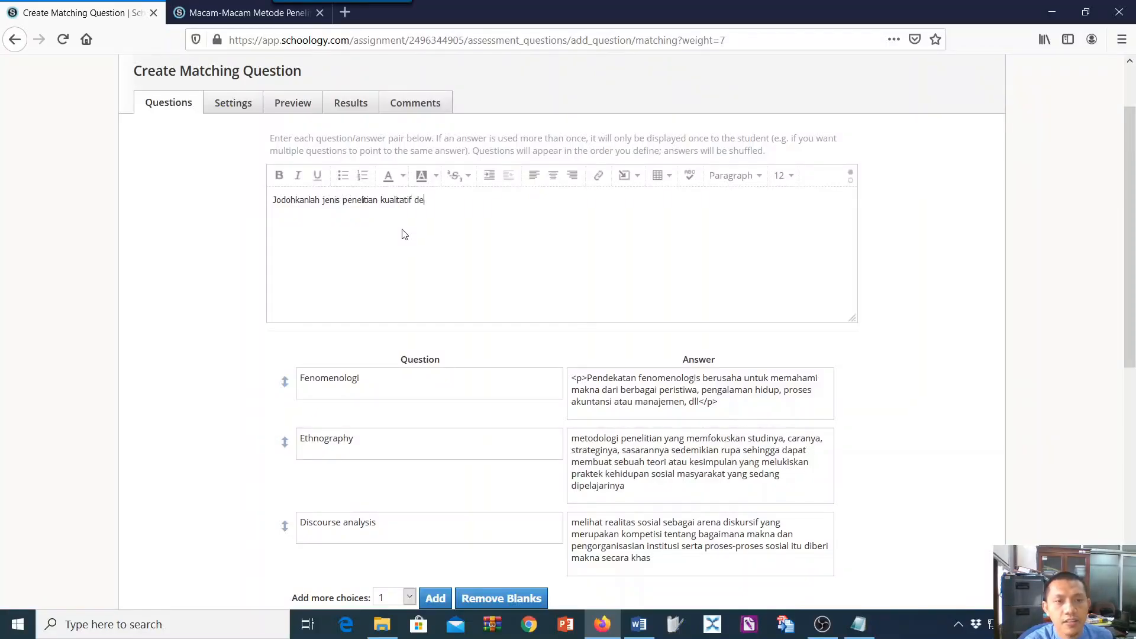
{"action": "type", "text": "ngan pengertiannya di bawah ini !"}
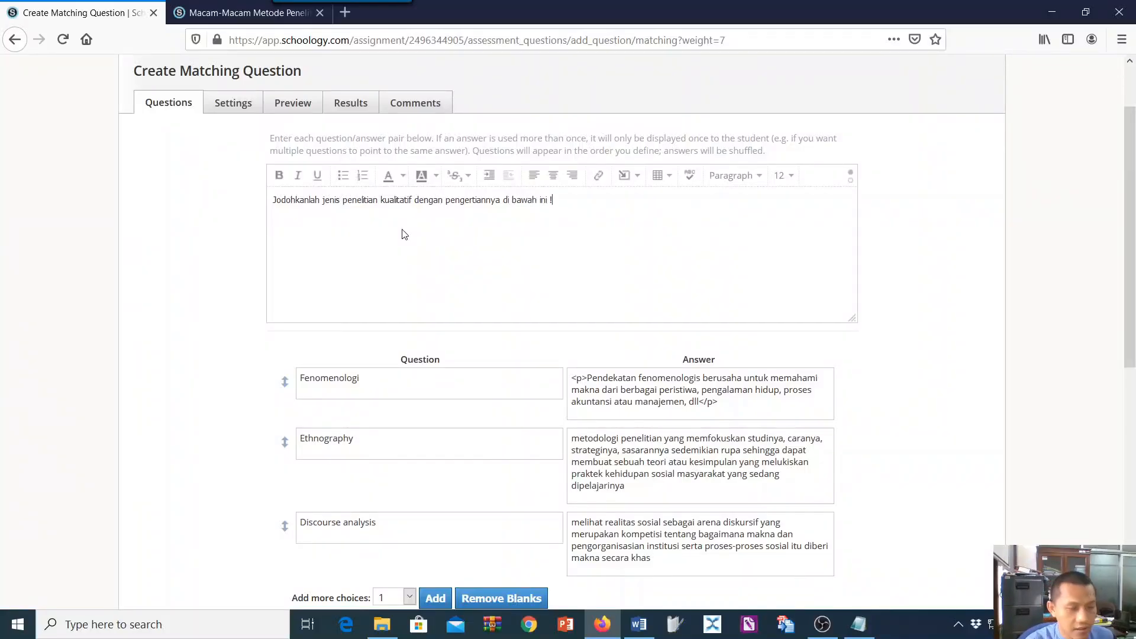
{"action": "scroll", "coordinate": [647, 196], "scroll_direction": "down", "scroll_amount": 5}
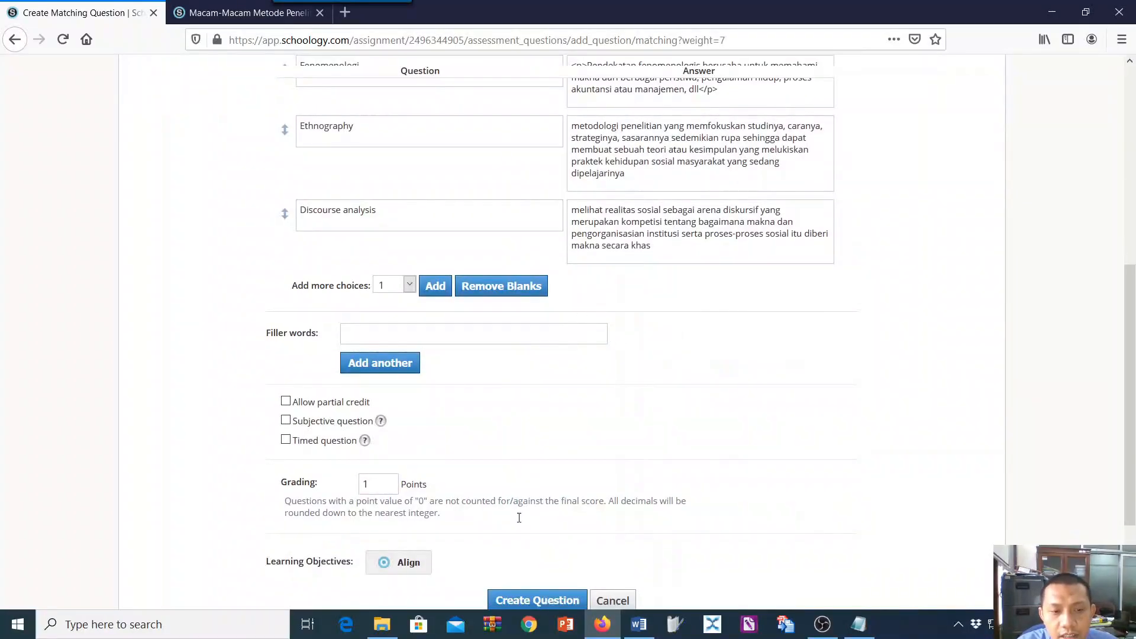
{"action": "left_click", "coordinate": [536, 460]}
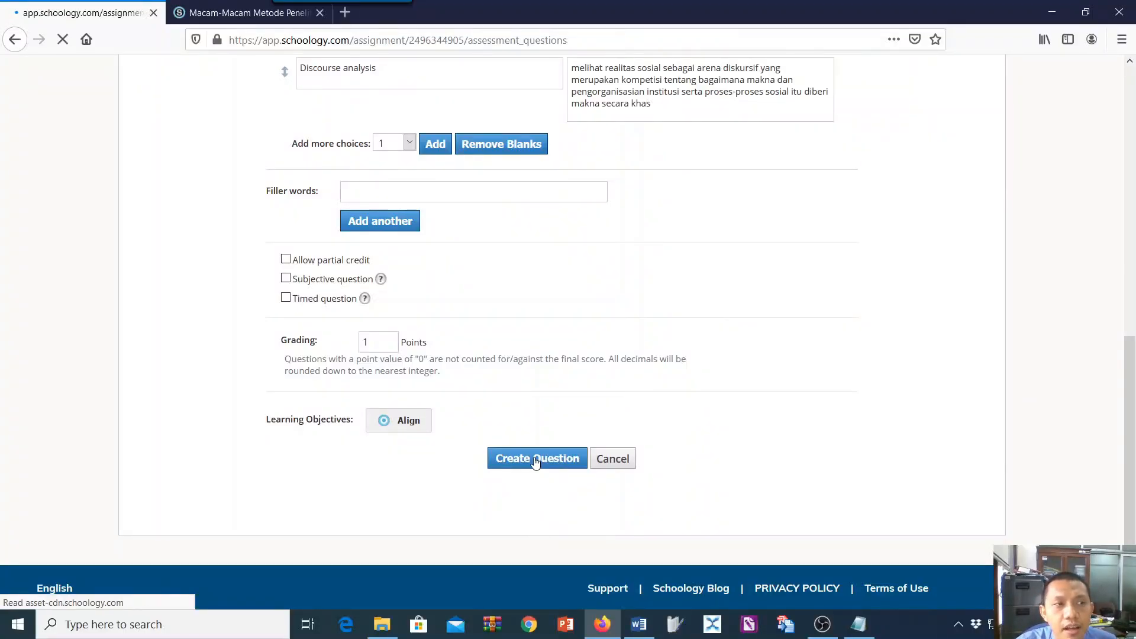
Review the quiz's full question list and check the Notepad notes on question types and settings.
{"action": "scroll", "coordinate": [656, 381], "scroll_direction": "down", "scroll_amount": 5}
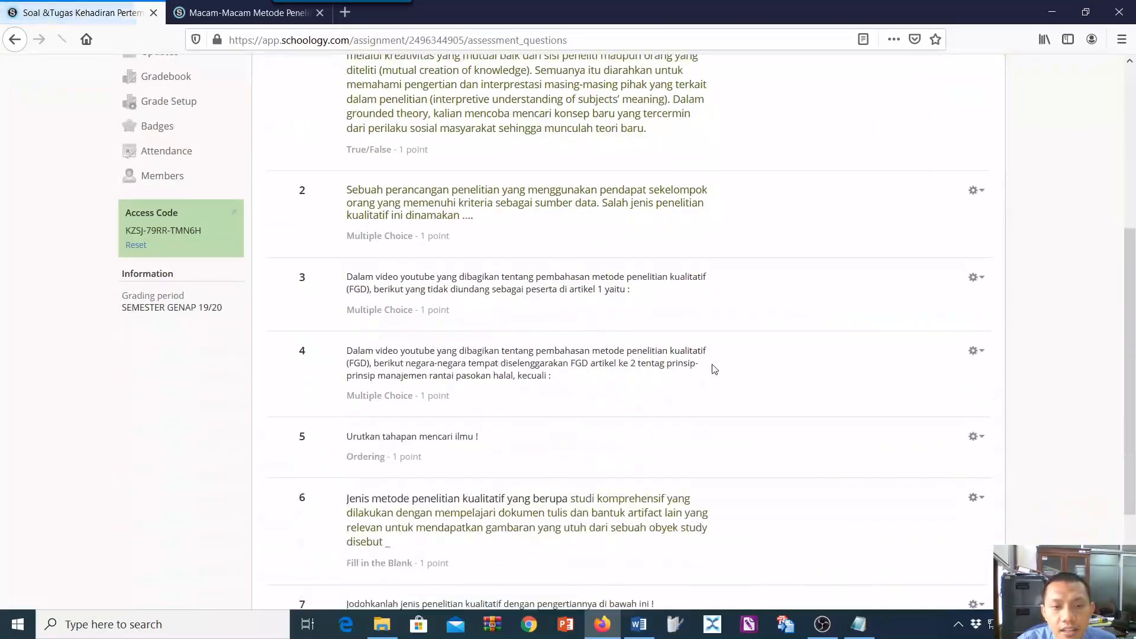
{"action": "scroll", "coordinate": [657, 381], "scroll_direction": "down", "scroll_amount": 3}
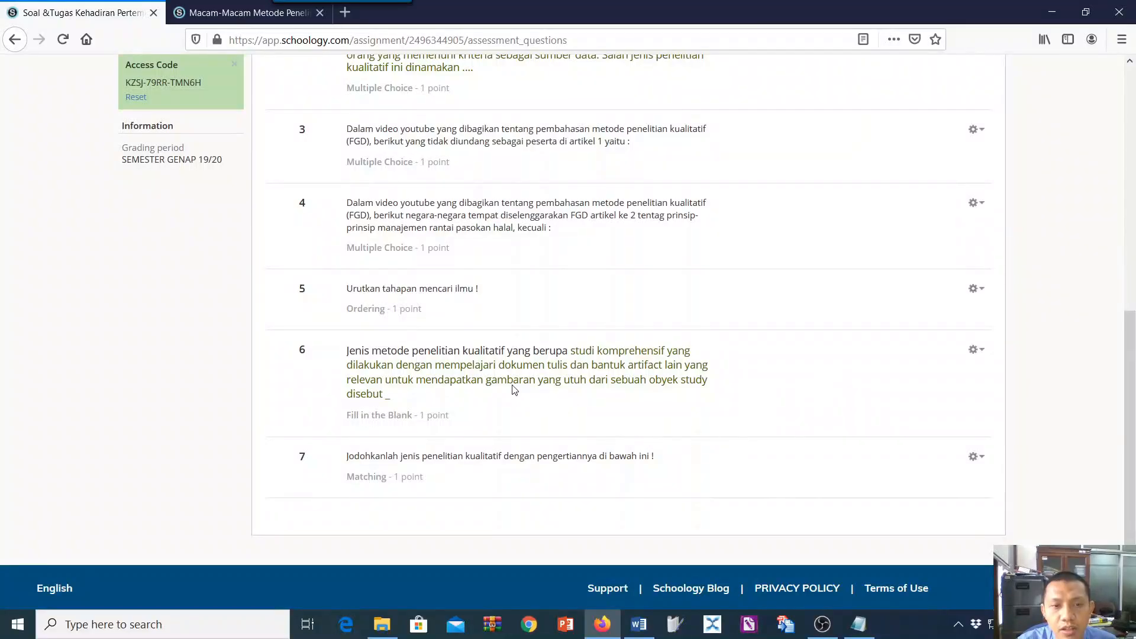
{"action": "scroll", "coordinate": [515, 391], "scroll_direction": "up", "scroll_amount": 10}
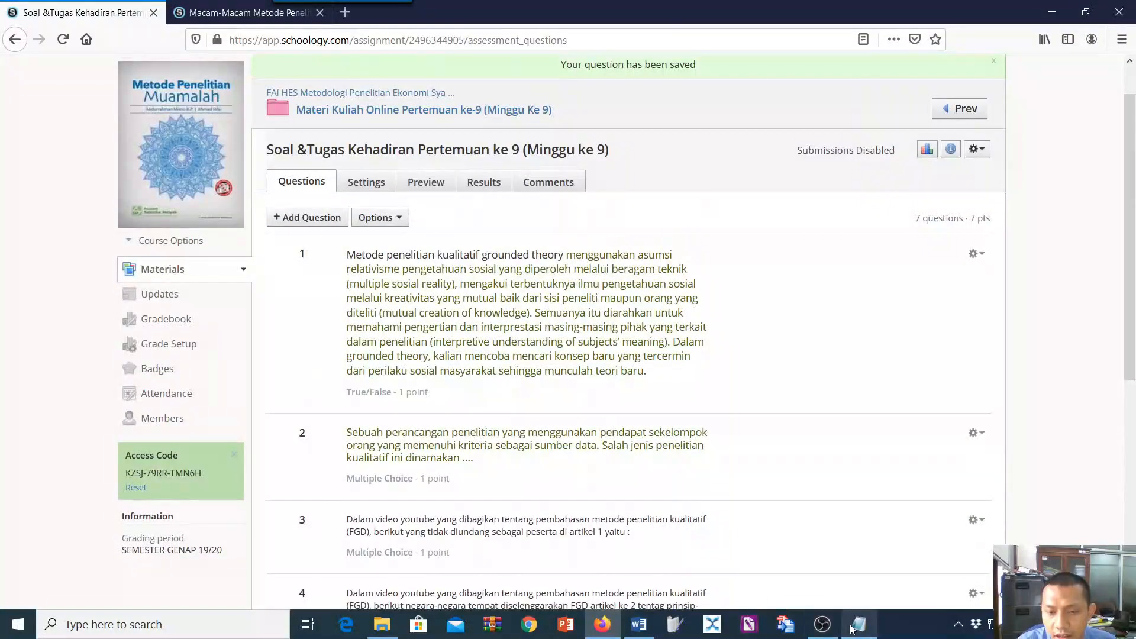
{"action": "left_click", "coordinate": [858, 624]}
{"action": "scroll", "coordinate": [290, 485], "scroll_direction": "down", "scroll_amount": 2}
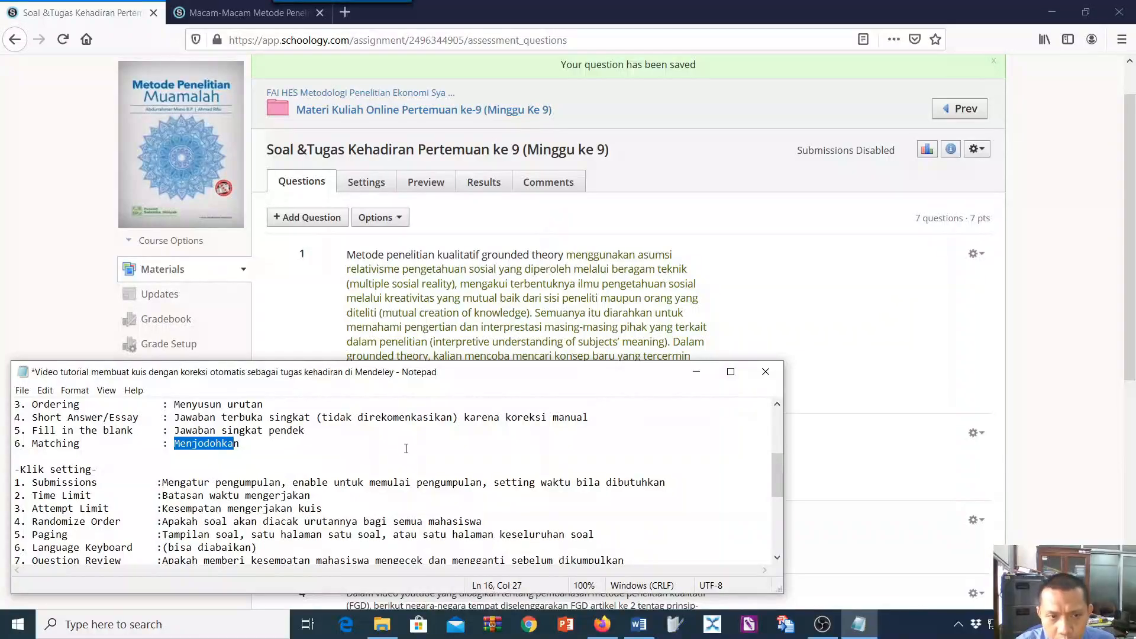
{"action": "left_click", "coordinate": [569, 311]}
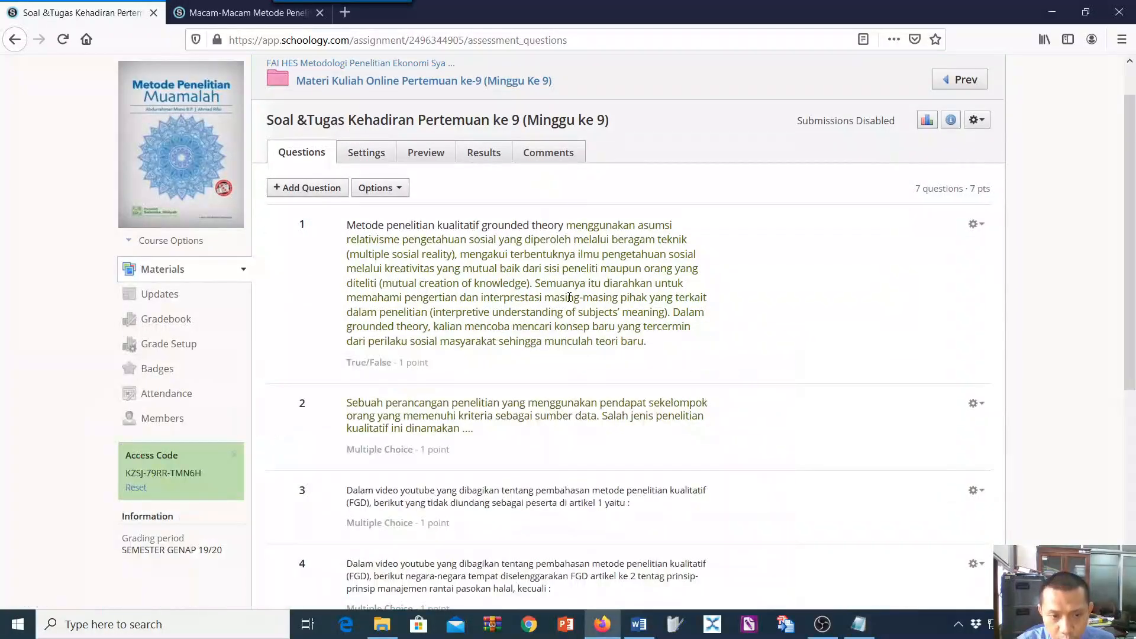
{"action": "scroll", "coordinate": [568, 342], "scroll_direction": "down", "scroll_amount": 5}
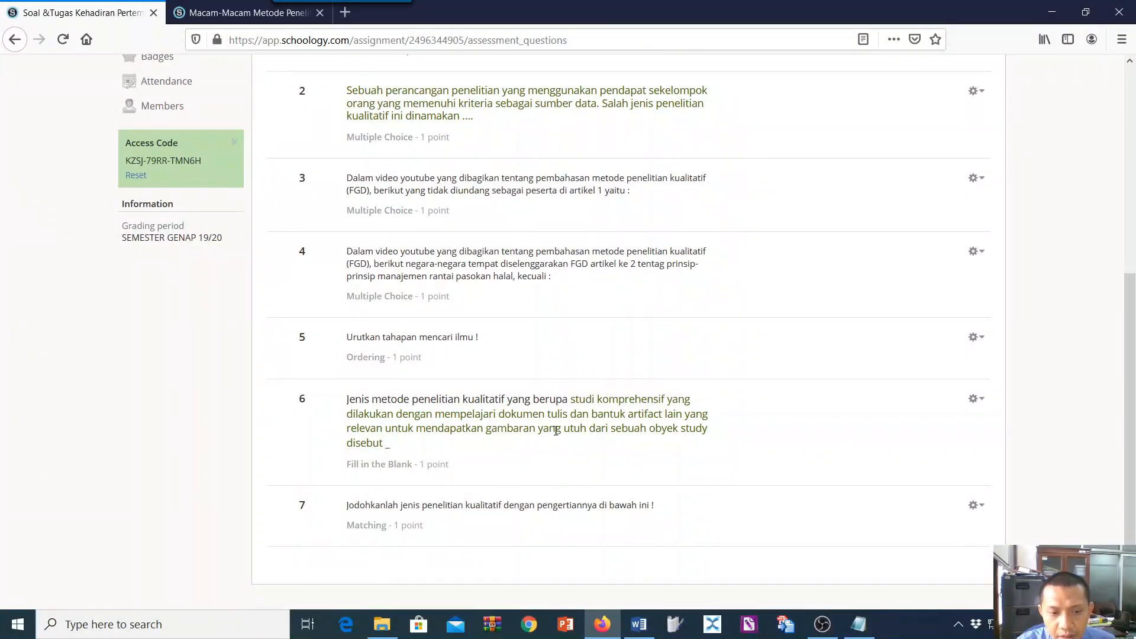
{"action": "scroll", "coordinate": [564, 431], "scroll_direction": "up", "scroll_amount": 5}
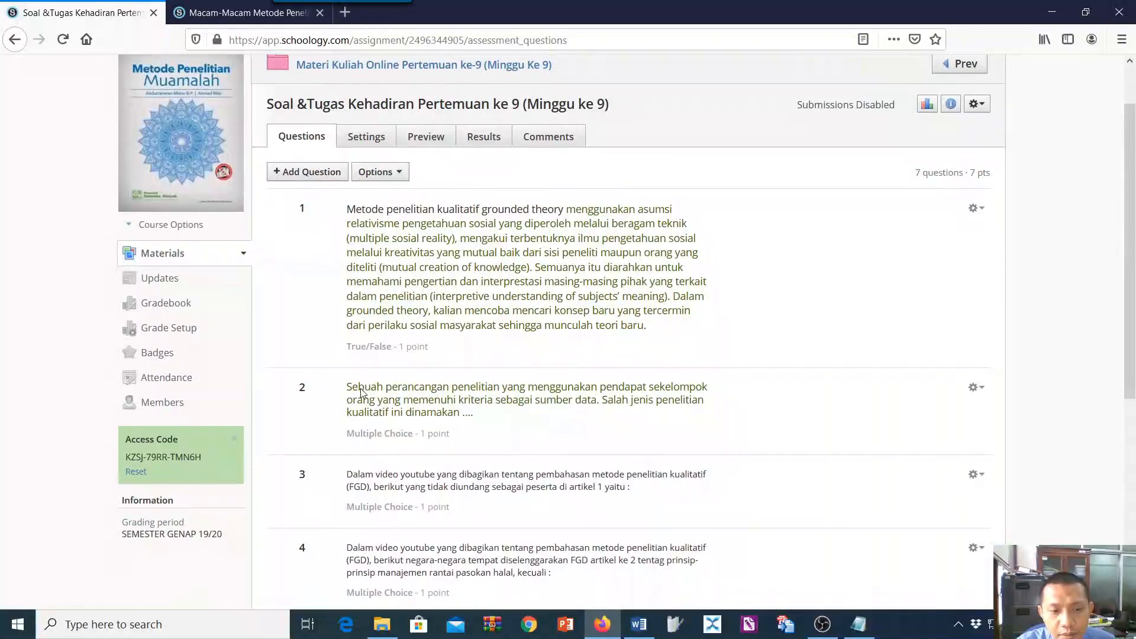
In the quiz settings, enter the instructions "Kerjakan soal berikut sebagai bukti kehadiran pertemuan ke 9".
{"action": "left_click", "coordinate": [351, 204]}
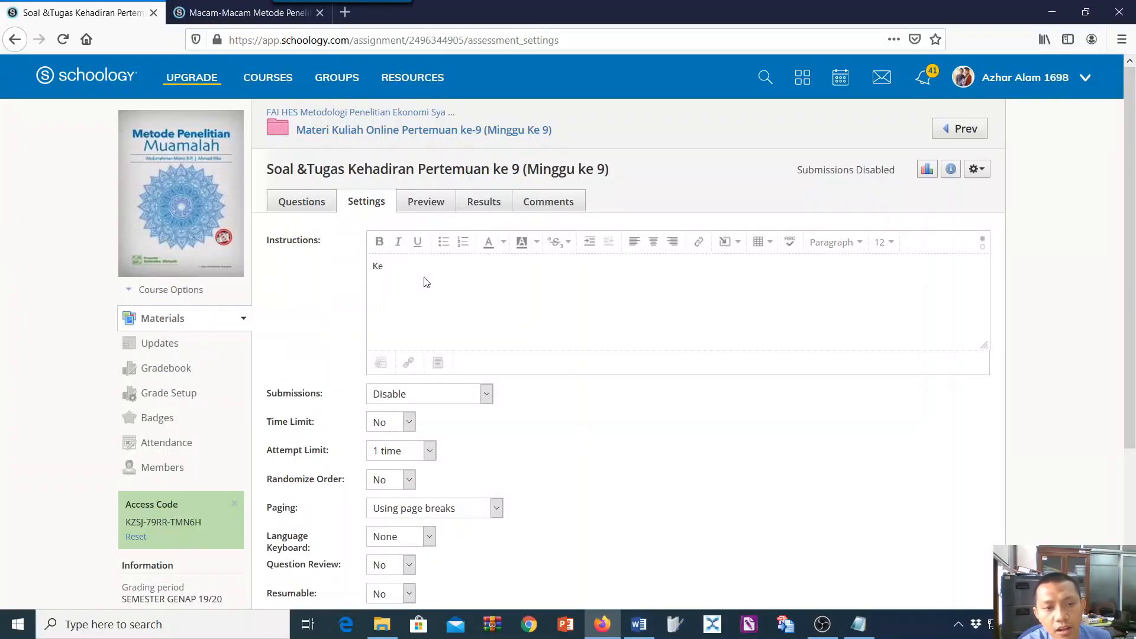
{"action": "type", "text": "soal"}
{"action": "scroll", "coordinate": [426, 282], "scroll_direction": "down", "scroll_amount": 3}
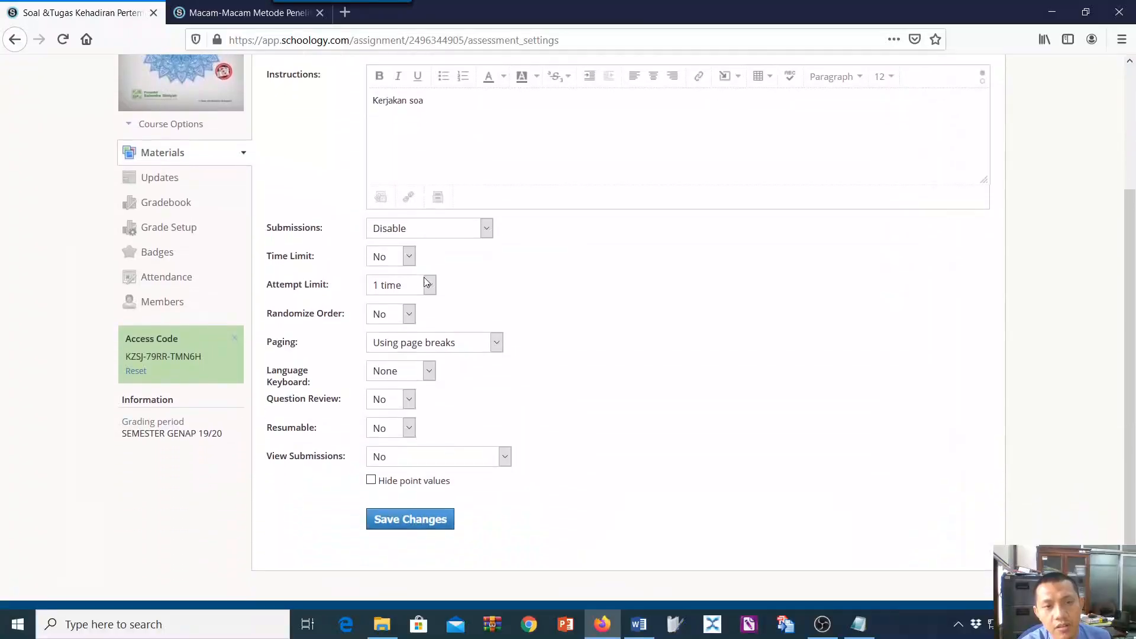
{"action": "type", "text": "berik"}
{"action": "scroll", "coordinate": [426, 282], "scroll_direction": "up", "scroll_amount": 3}
{"action": "type", "text": "ut "}
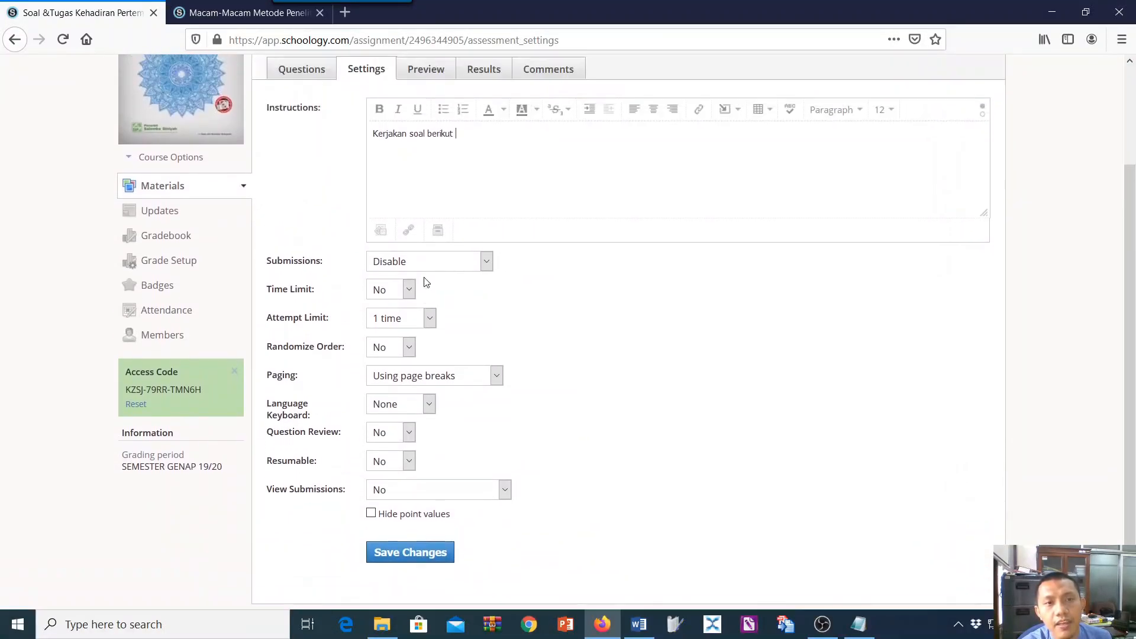
{"action": "type", "text": "sebagai"}
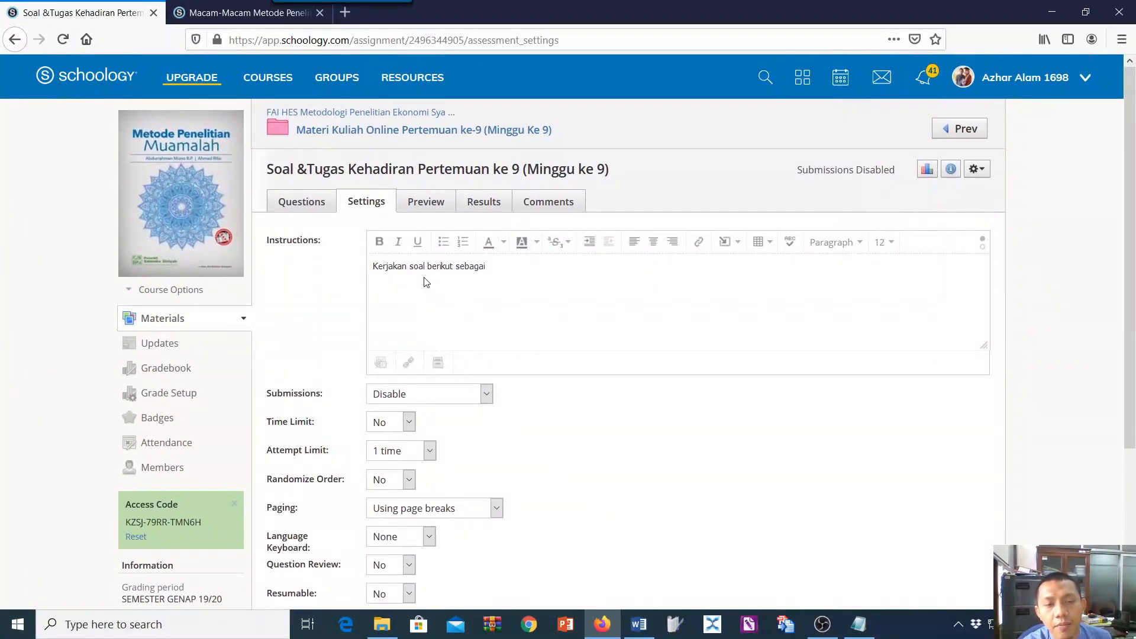
{"action": "type", "text": " bukti"}
{"action": "scroll", "coordinate": [426, 283], "scroll_direction": "down", "scroll_amount": 3}
{"action": "type", "text": "kehda"}
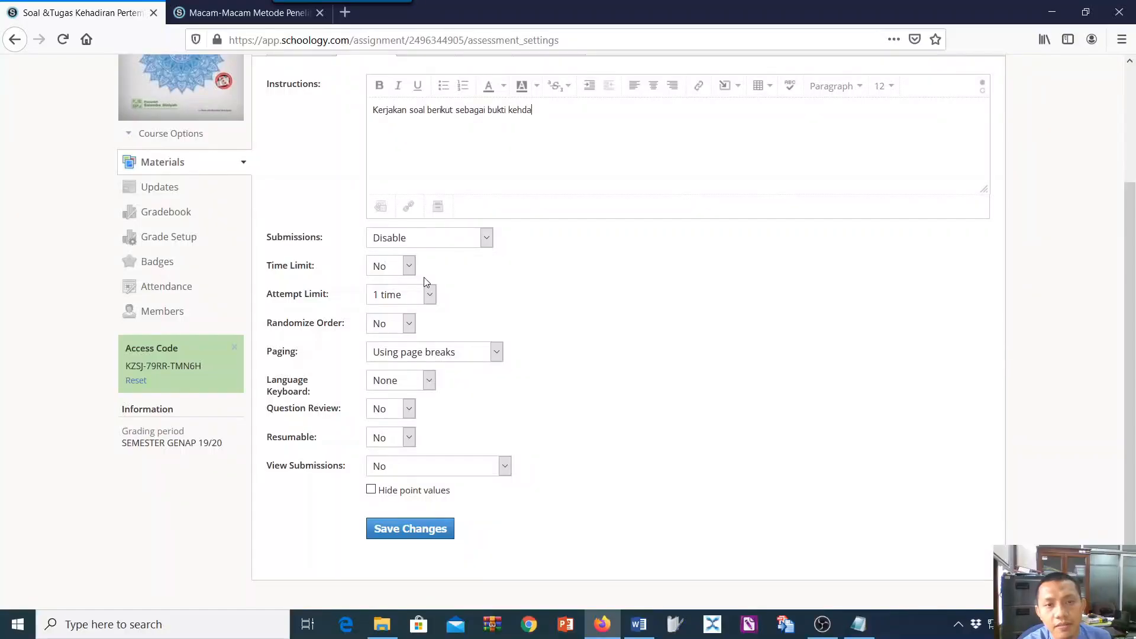
{"action": "key", "text": "BackSpace"}
{"action": "scroll", "coordinate": [426, 282], "scroll_direction": "up", "scroll_amount": 3}
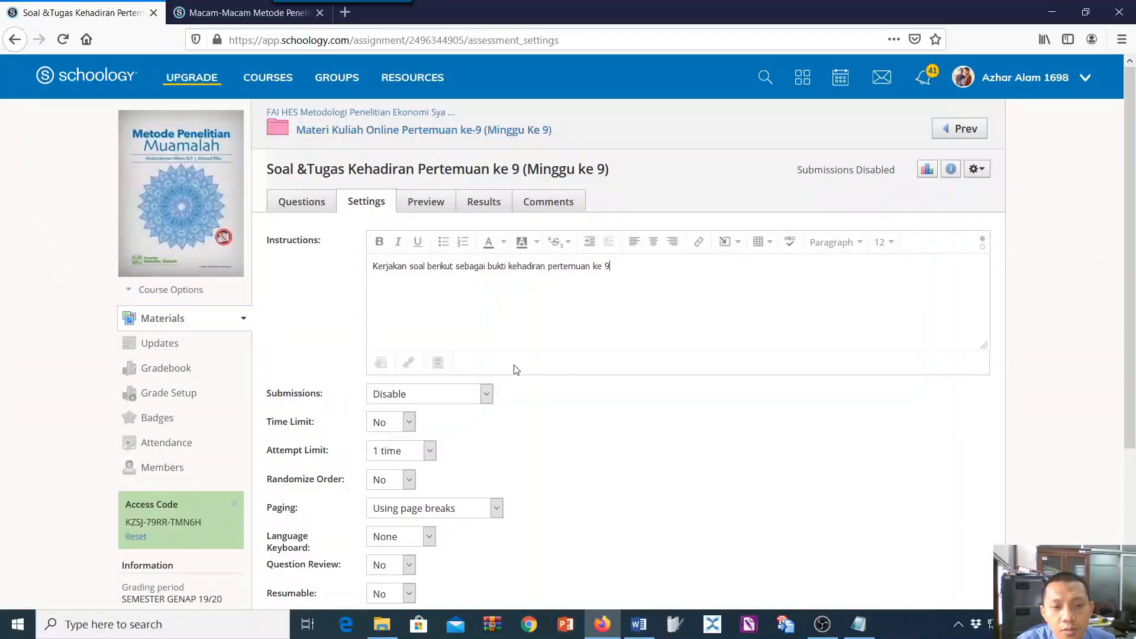
Set Submissions to "Enable until..." with 5/18/20 as the end date.
{"action": "double_click", "coordinate": [491, 392]}
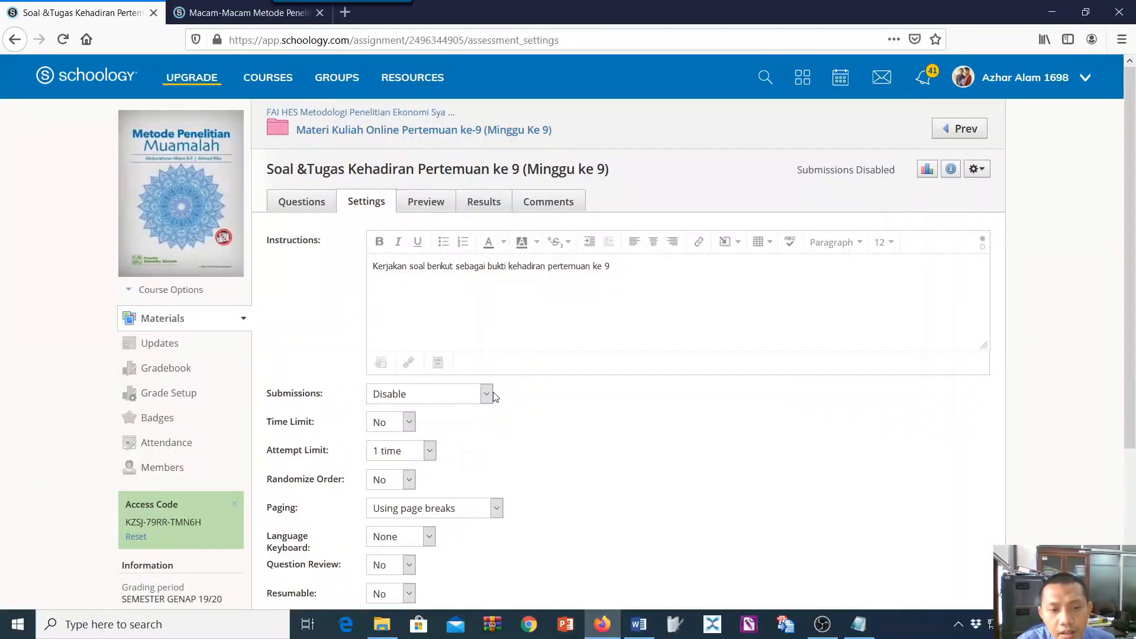
{"action": "left_click", "coordinate": [488, 393]}
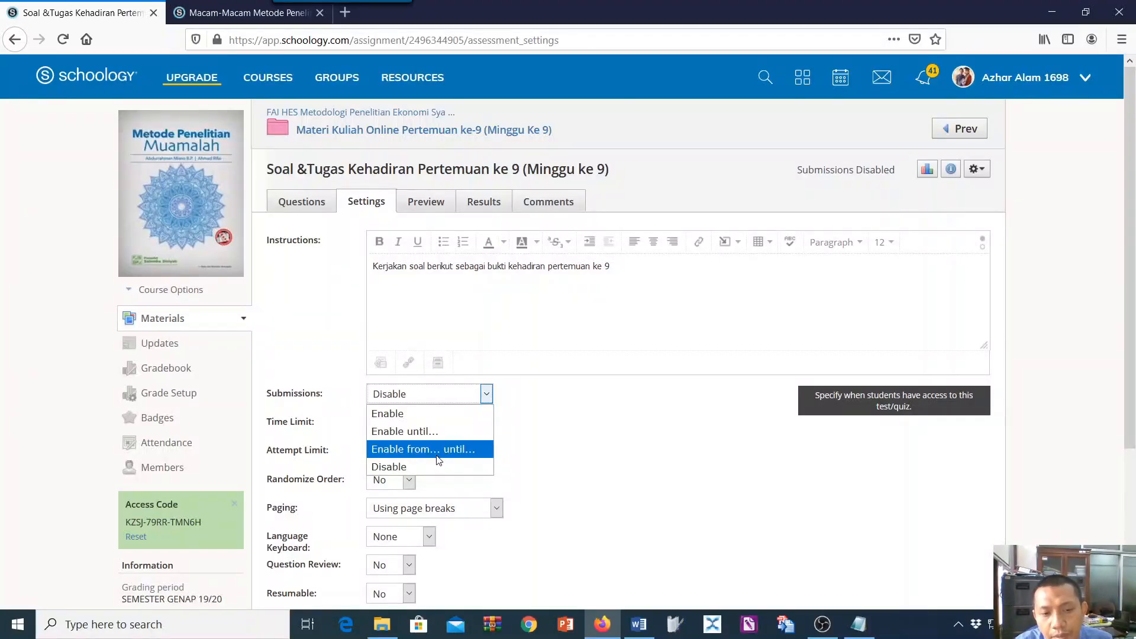
{"action": "left_click", "coordinate": [436, 433]}
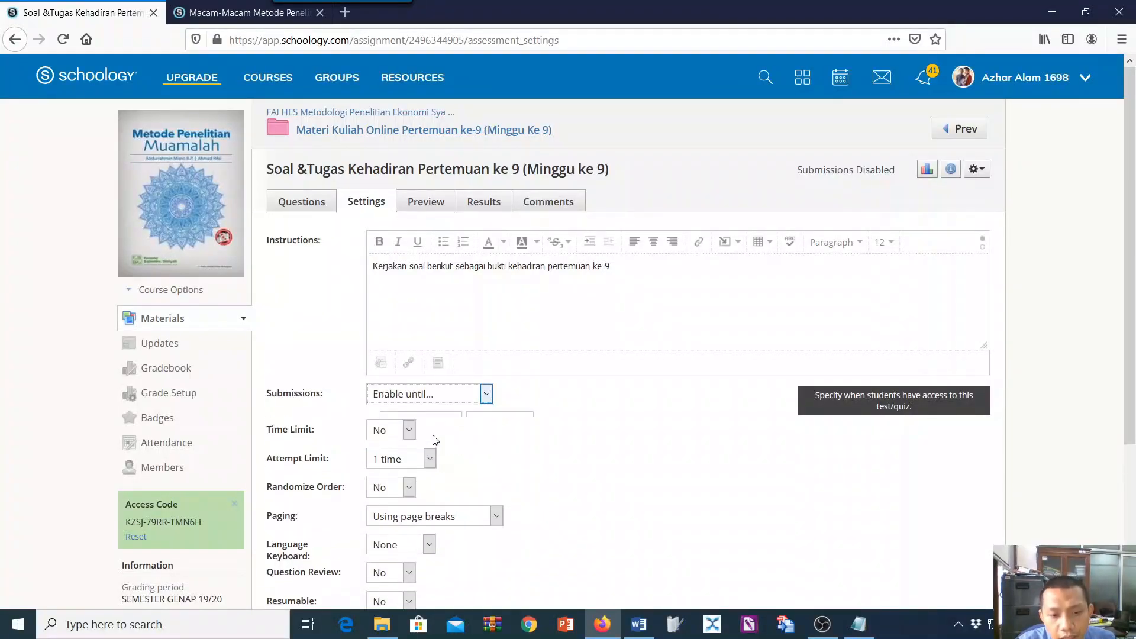
{"action": "left_click", "coordinate": [451, 423]}
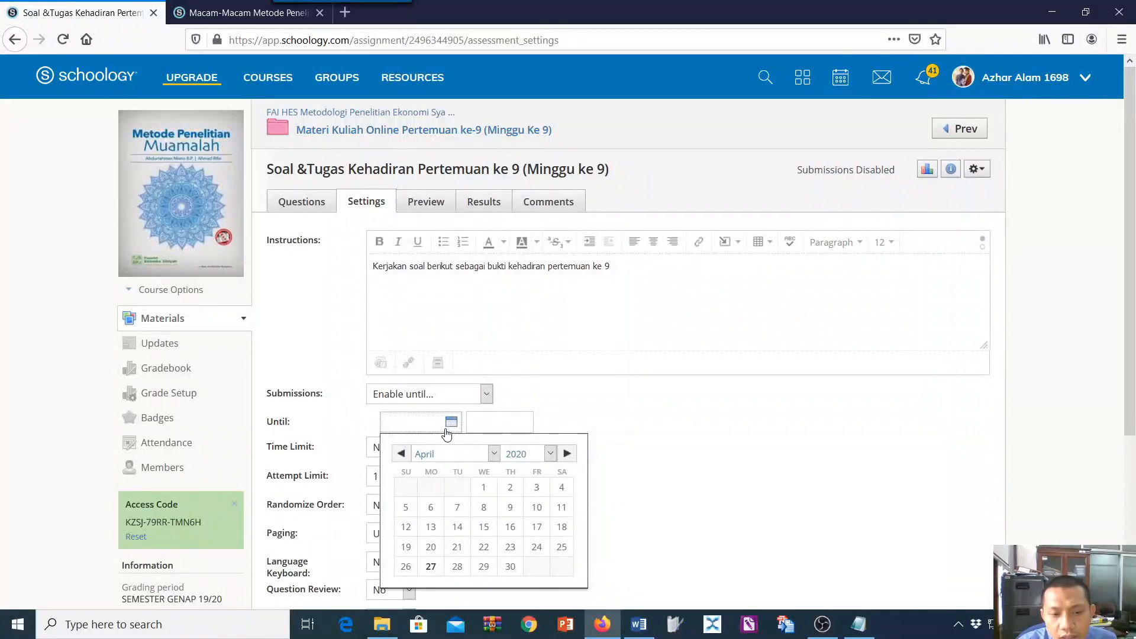
{"action": "left_click", "coordinate": [567, 453]}
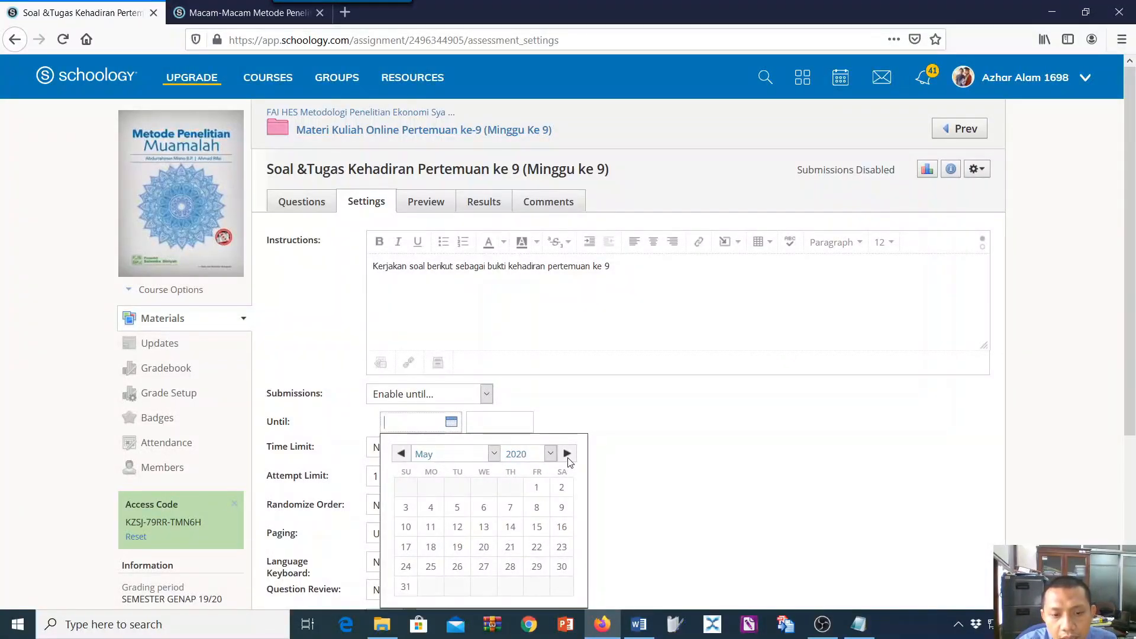
{"action": "left_click", "coordinate": [430, 548]}
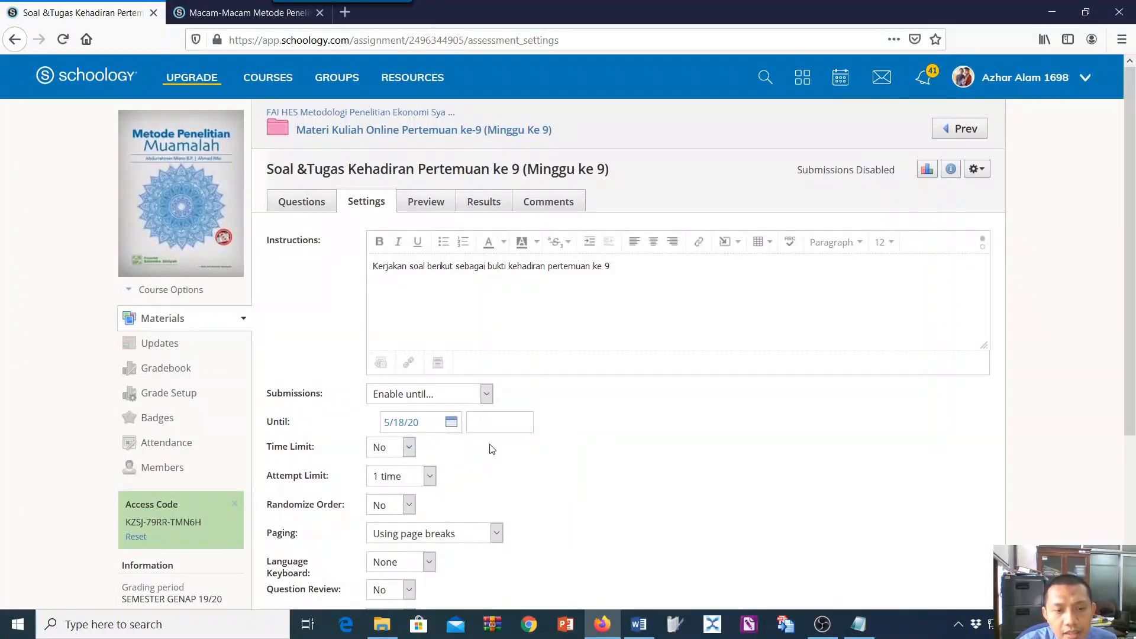
{"action": "scroll", "coordinate": [454, 454], "scroll_direction": "down", "scroll_amount": 1}
{"action": "scroll", "coordinate": [453, 454], "scroll_direction": "up", "scroll_amount": 1}
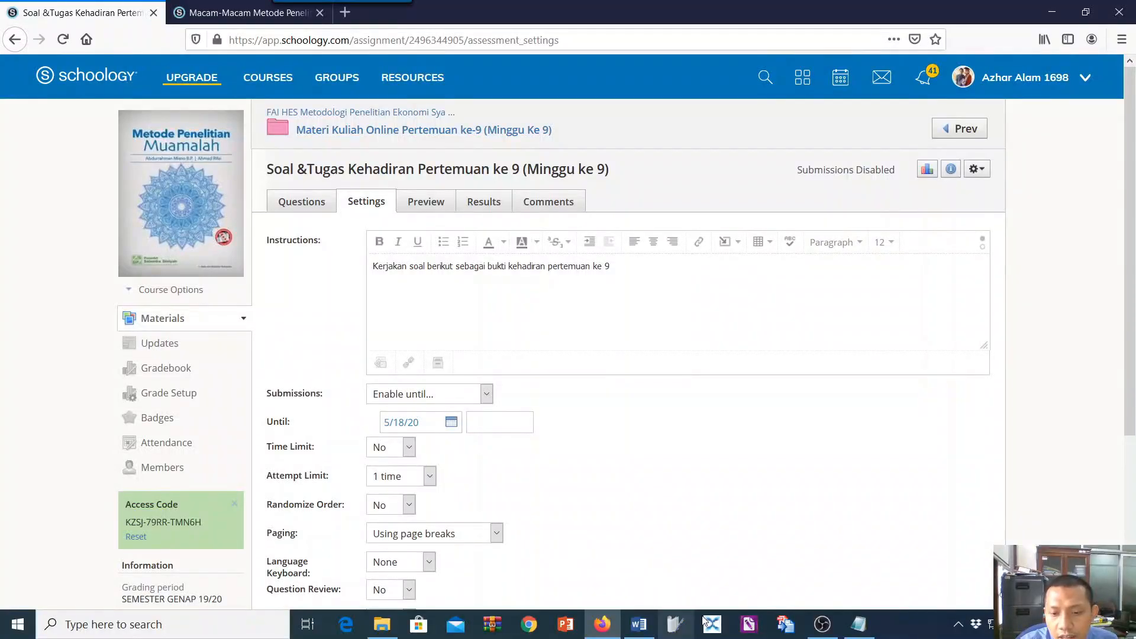
Consult the Notepad notes on the quiz settings and set the Attempt Limit to 3 times.
{"action": "left_click", "coordinate": [858, 624]}
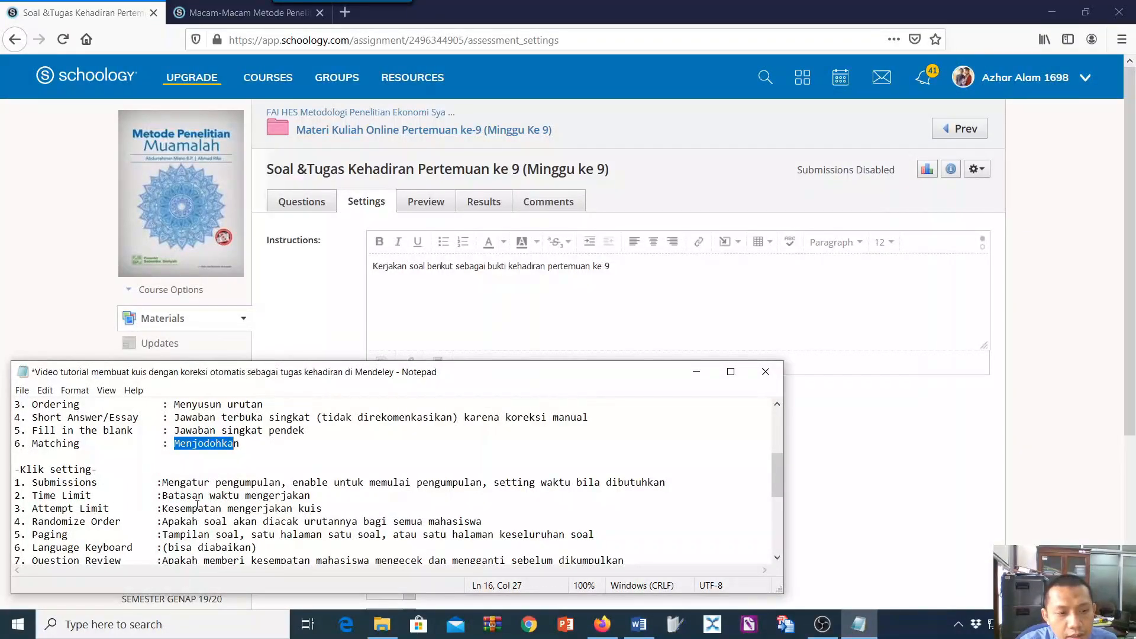
{"action": "left_click_drag", "start_coordinate": [504, 386], "coordinate": [762, 103]}
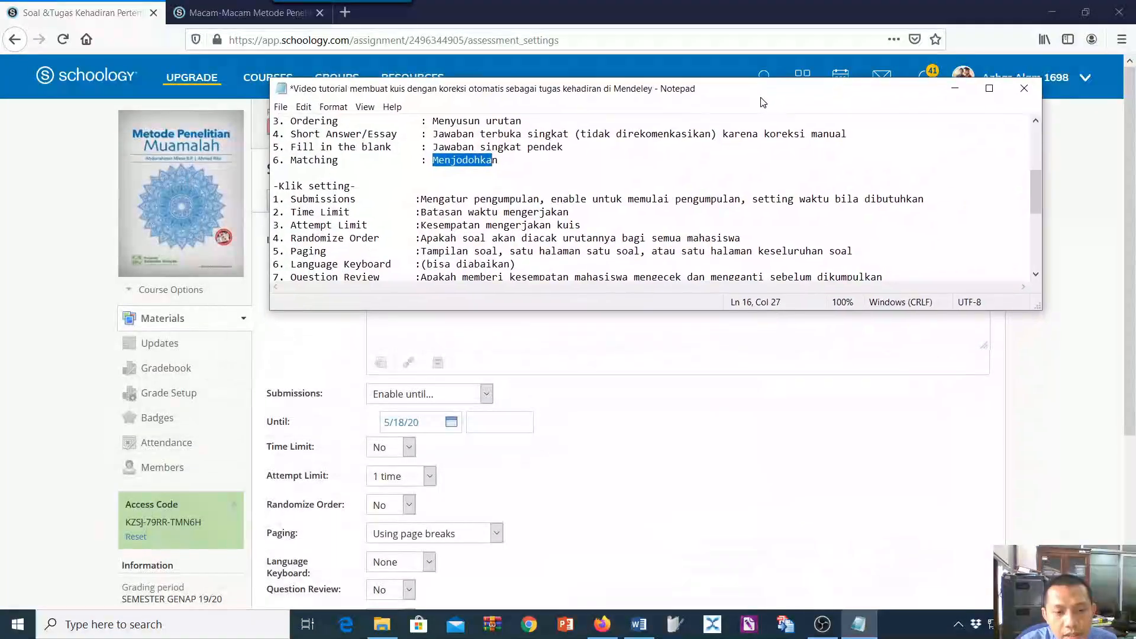
{"action": "left_click", "coordinate": [419, 480]}
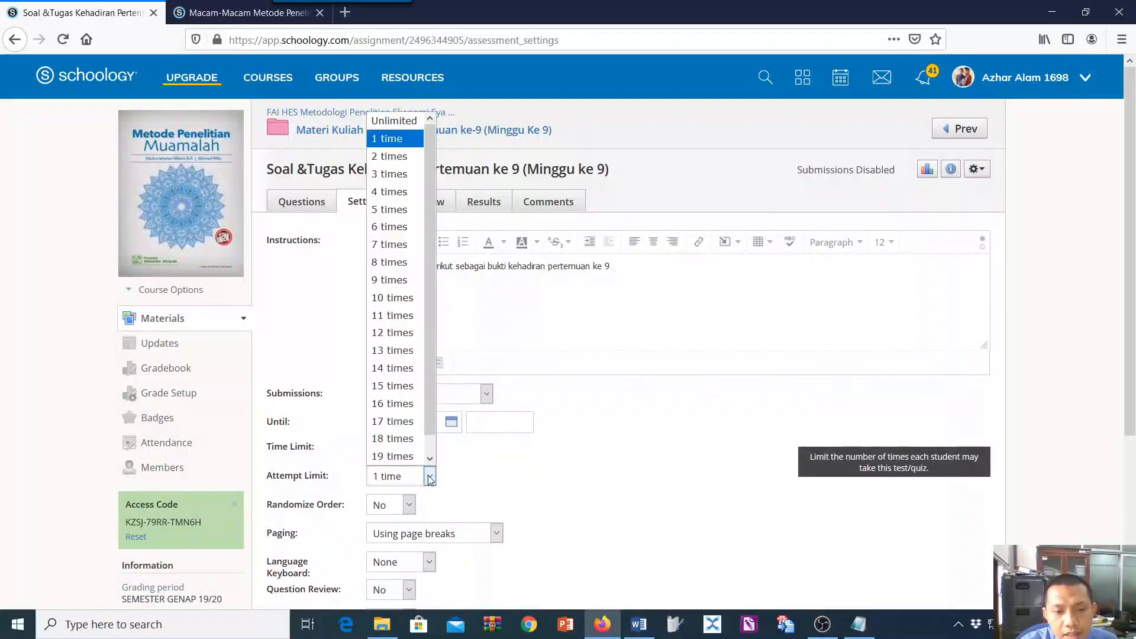
{"action": "left_click", "coordinate": [381, 174]}
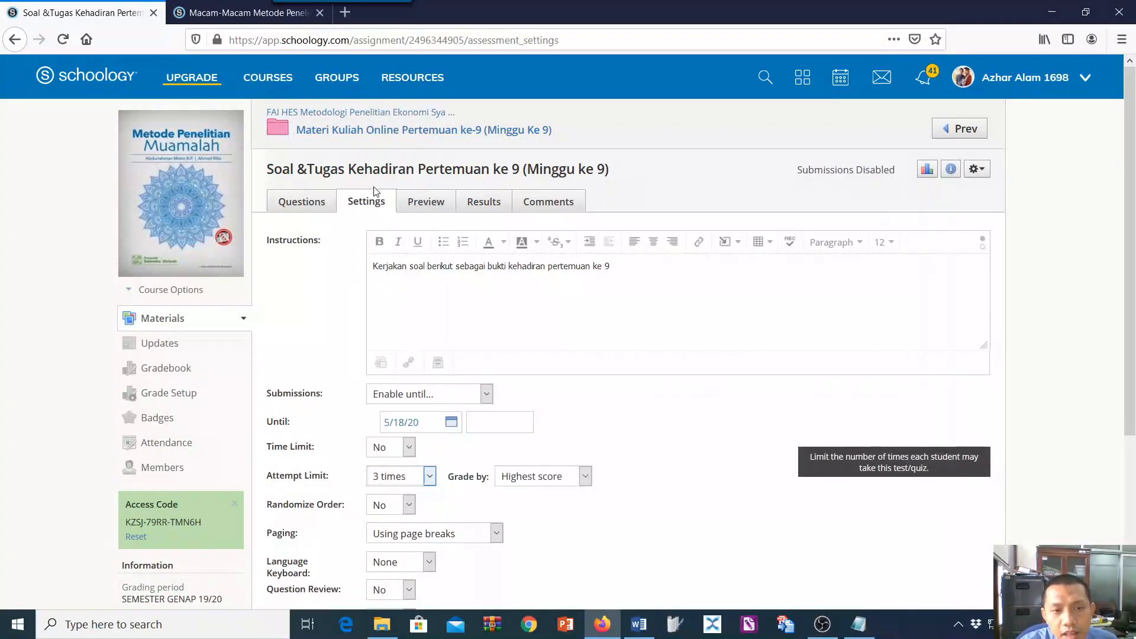
Turn on the Time Limit and set it to 90 minutes.
{"action": "left_click", "coordinate": [407, 451]}
{"action": "left_click", "coordinate": [381, 484]}
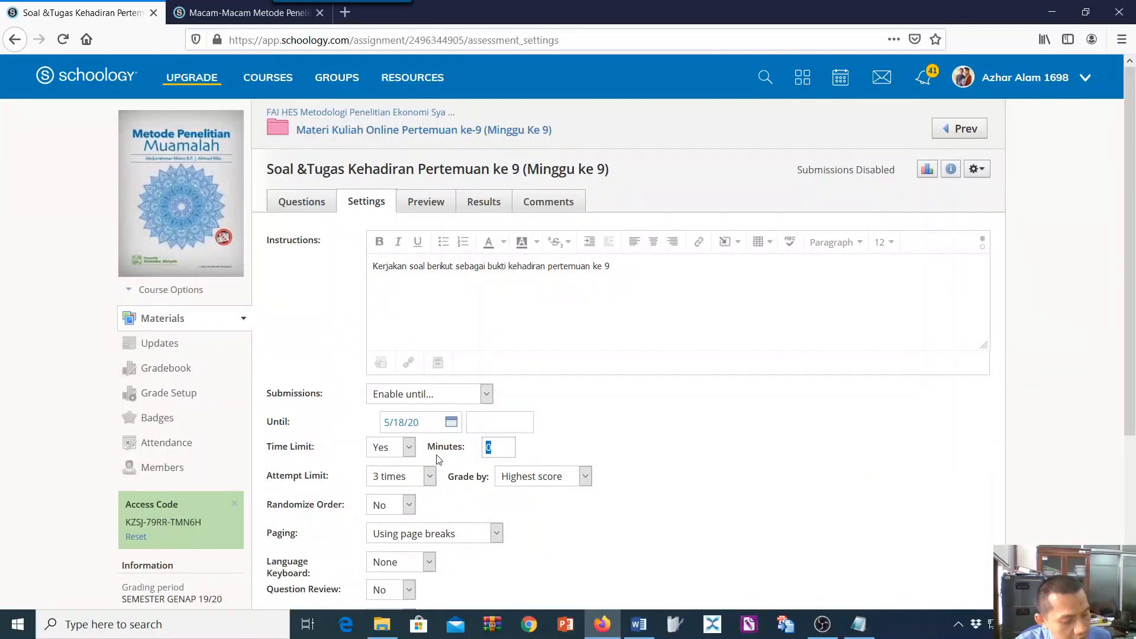
{"action": "type", "text": "90"}
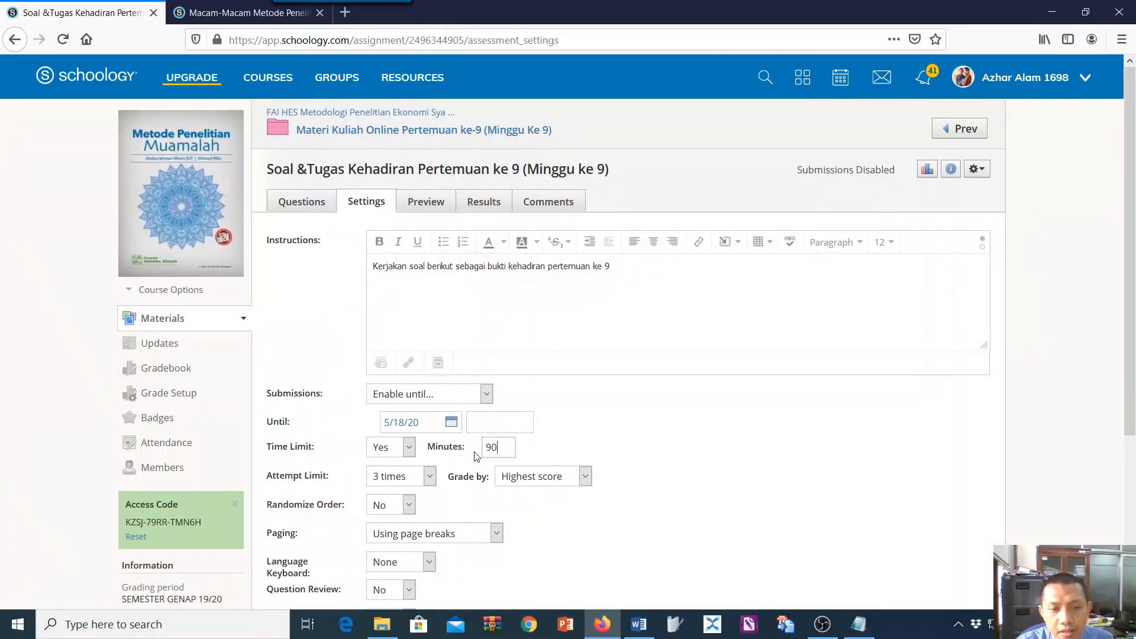
Change the quiz's Time Limit to 60 minutes.
{"action": "scroll", "coordinate": [435, 473], "scroll_direction": "down", "scroll_amount": 2}
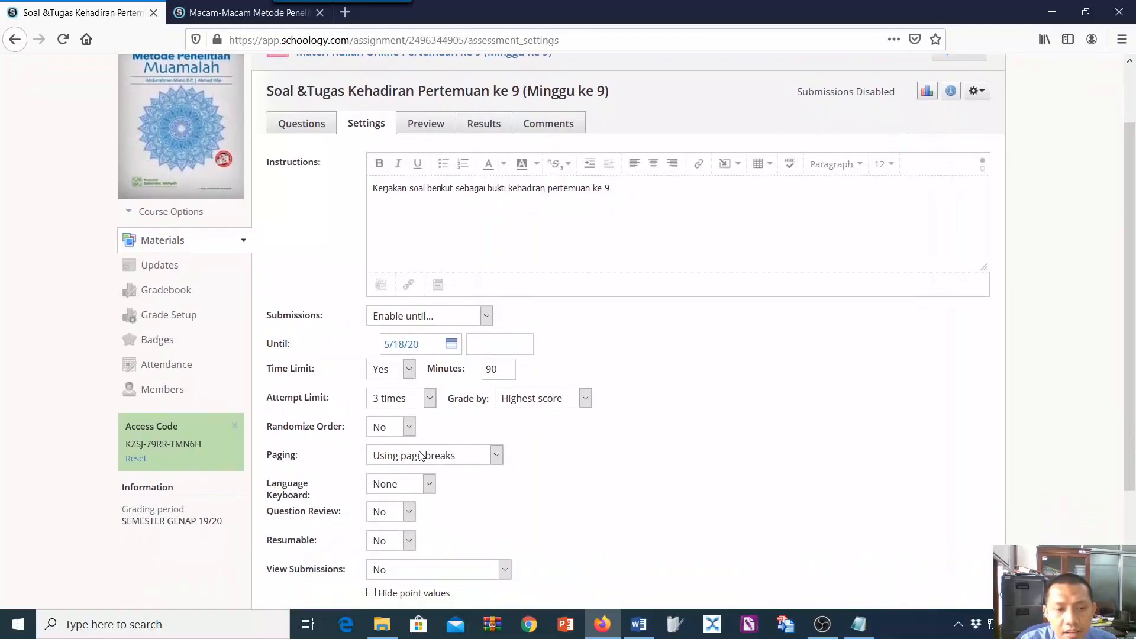
{"action": "left_click", "coordinate": [409, 427]}
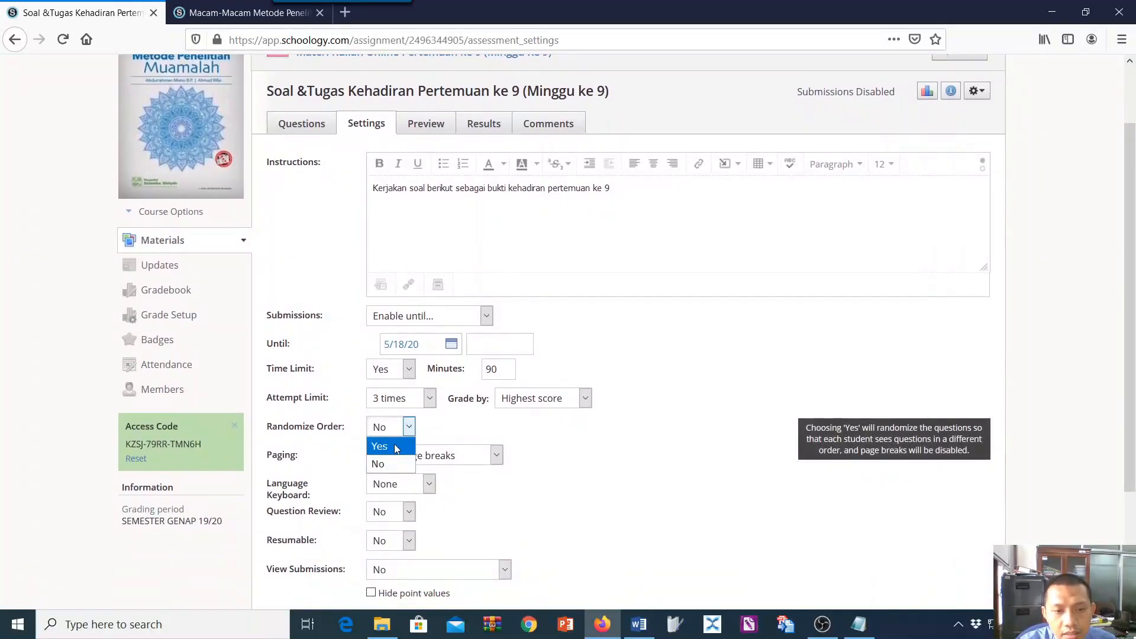
{"action": "left_click", "coordinate": [490, 371]}
{"action": "left_click_drag", "start_coordinate": [499, 370], "coordinate": [482, 373]}
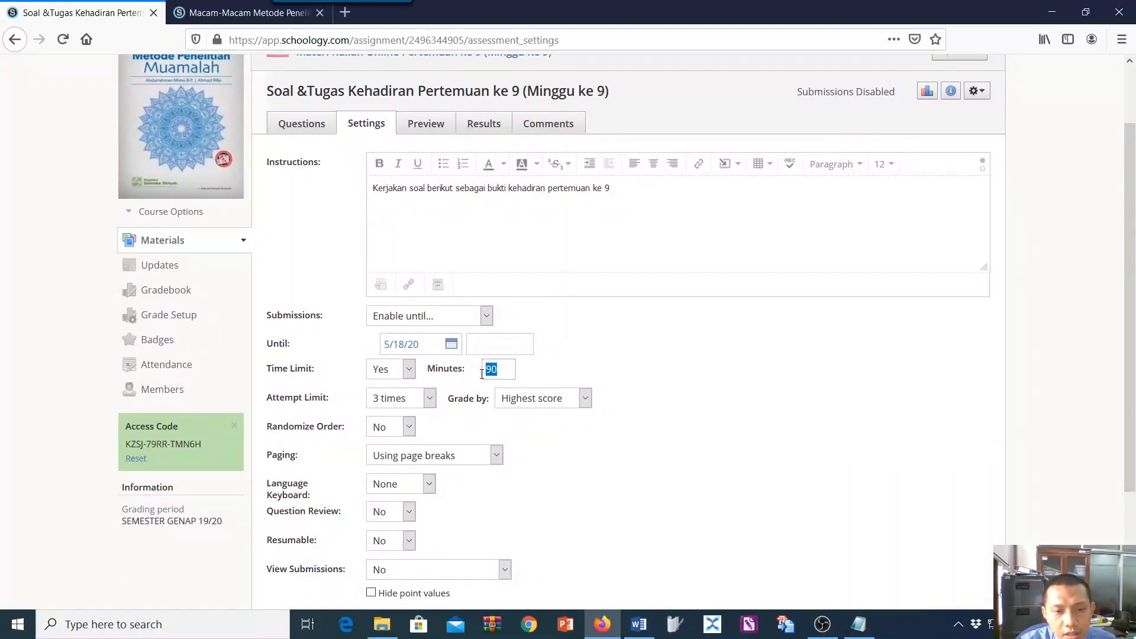
{"action": "type", "text": "60"}
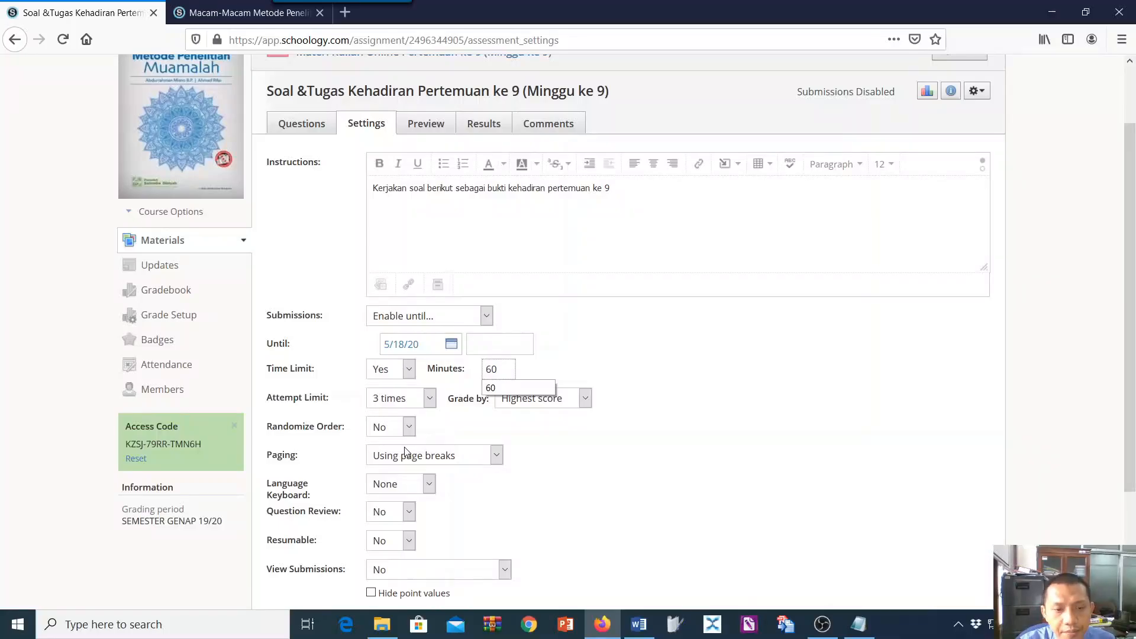
Check the Notepad note on question shuffling and set Randomize Order to Yes.
{"action": "left_click", "coordinate": [409, 430]}
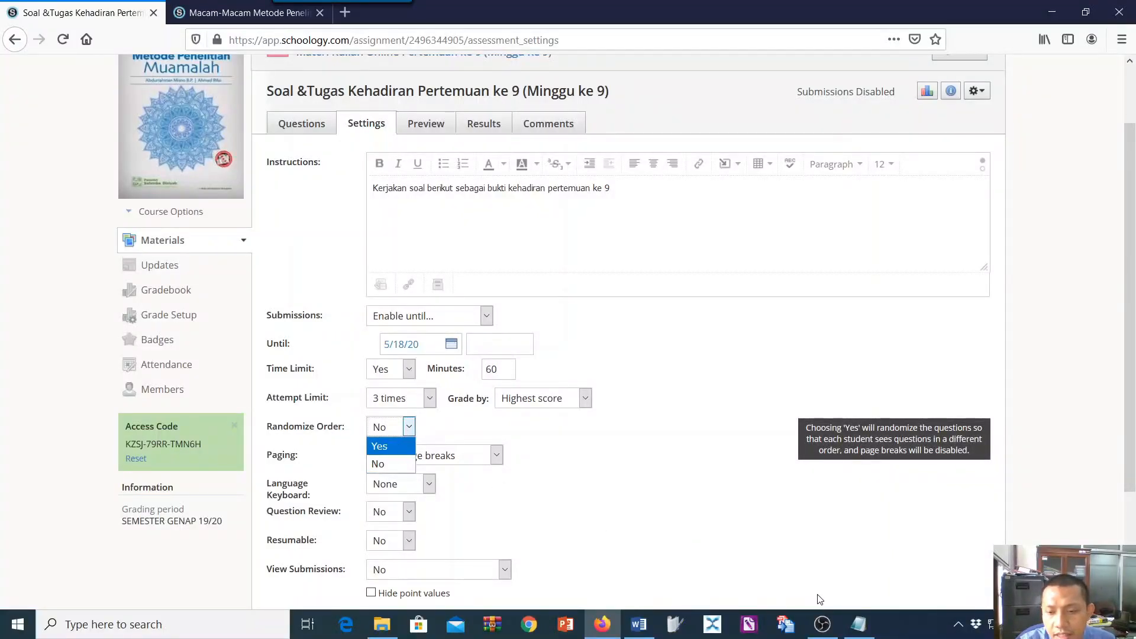
{"action": "left_click", "coordinate": [859, 625]}
{"action": "scroll", "coordinate": [466, 256], "scroll_direction": "down", "scroll_amount": 1}
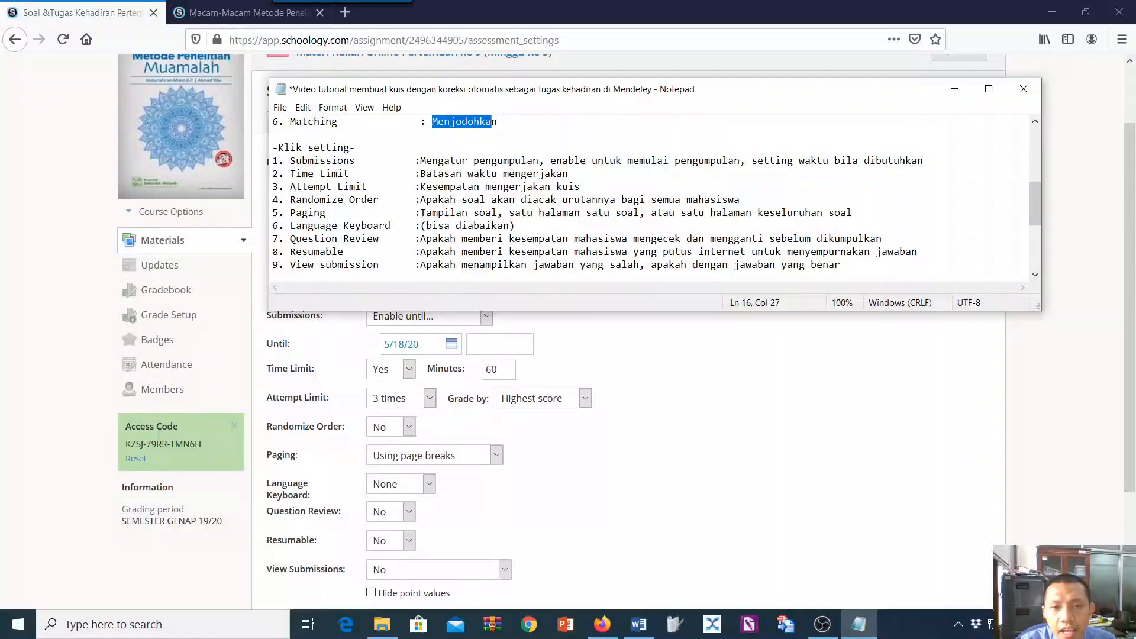
{"action": "left_click", "coordinate": [406, 431]}
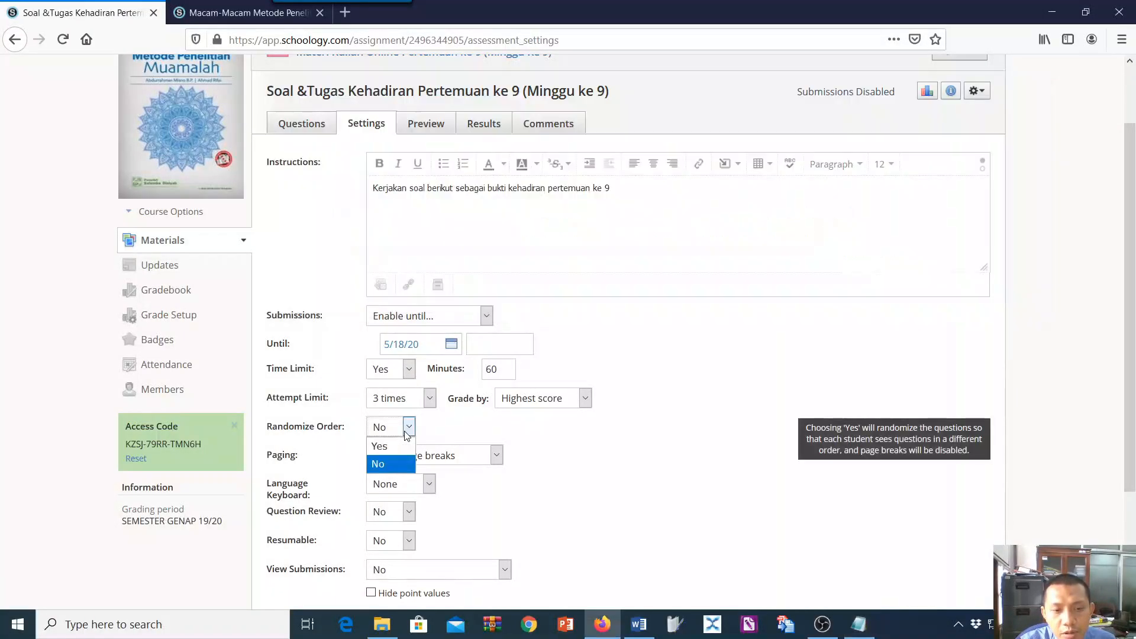
{"action": "left_click", "coordinate": [403, 447]}
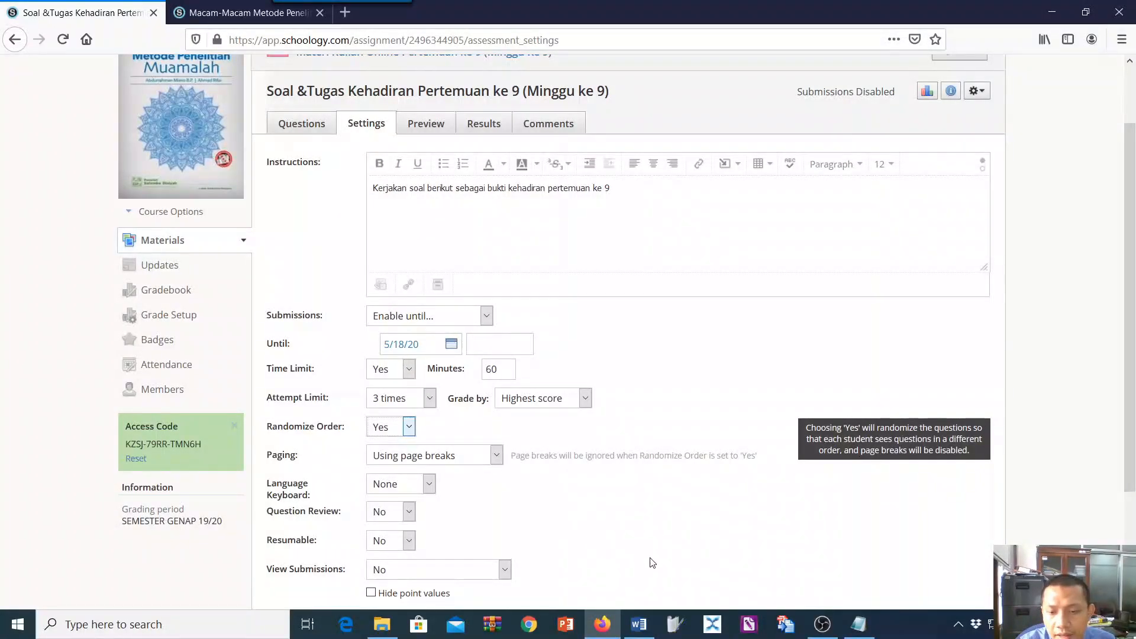
Consult the Notepad note on paging and set Paging to "One question per page".
{"action": "left_click", "coordinate": [859, 625]}
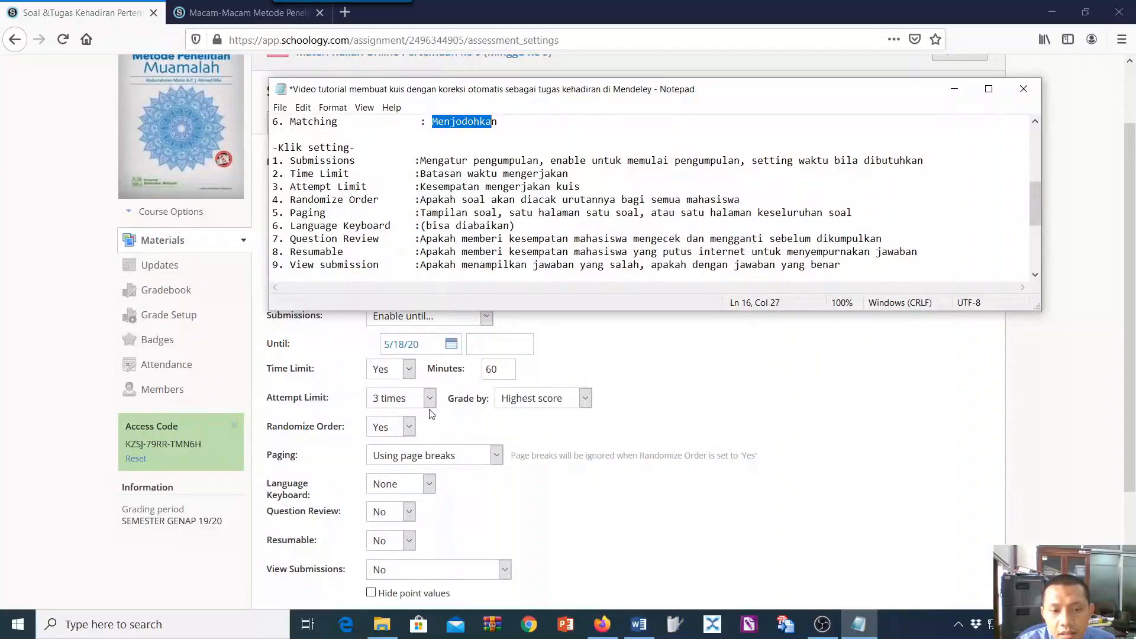
{"action": "left_click", "coordinate": [497, 457]}
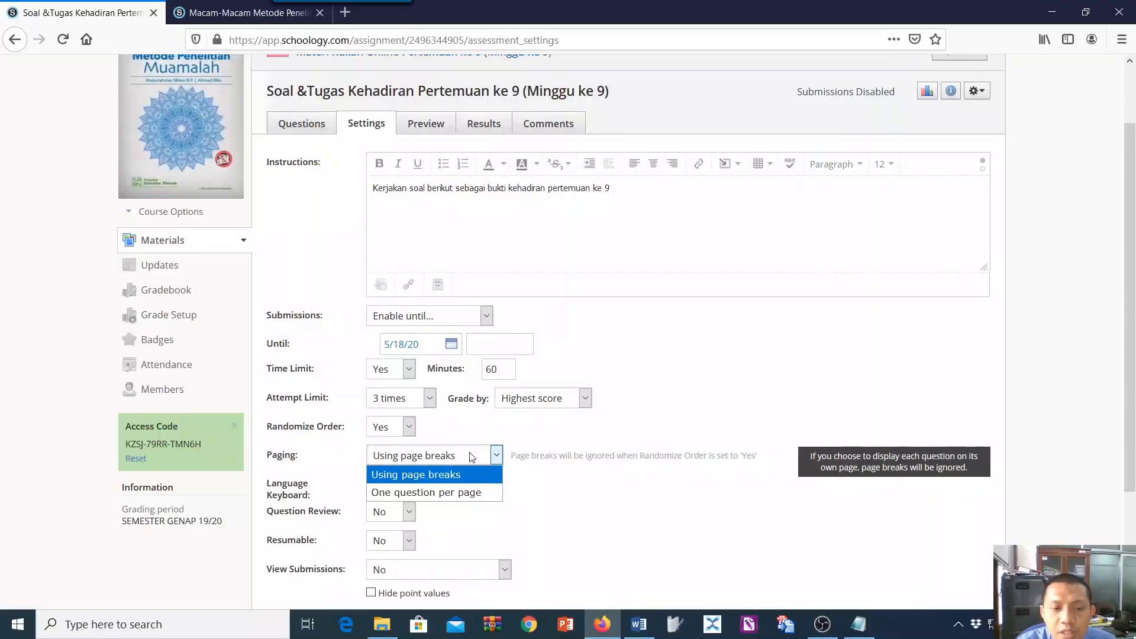
{"action": "left_click", "coordinate": [454, 491]}
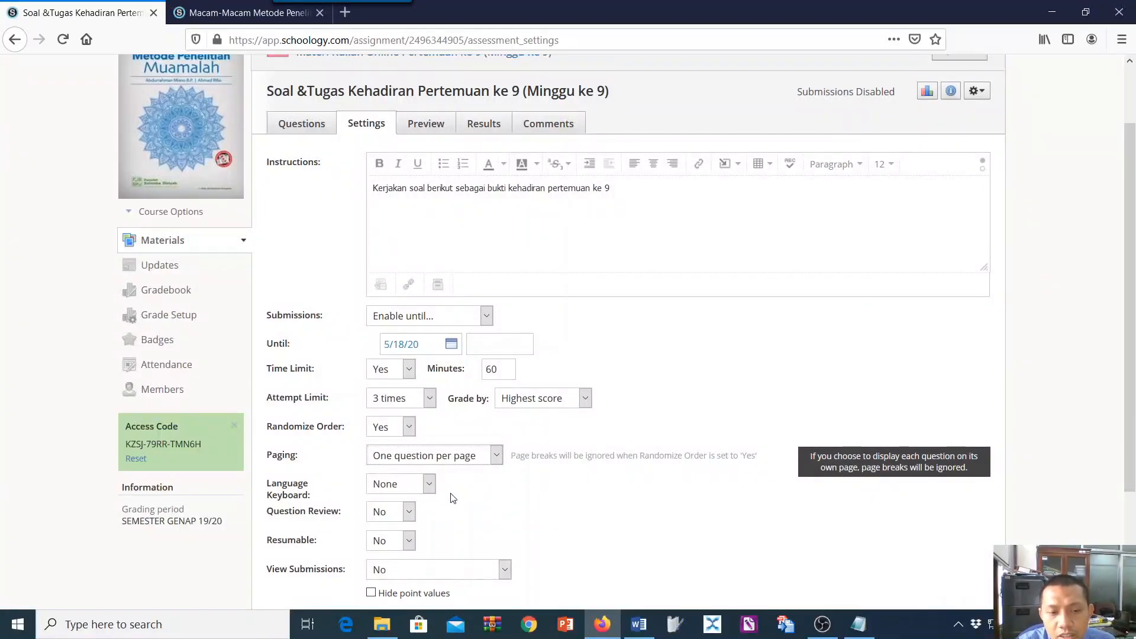
Consult the notes, keep Language Keyboard at None and set Question Review to Yes.
{"action": "left_click", "coordinate": [859, 625]}
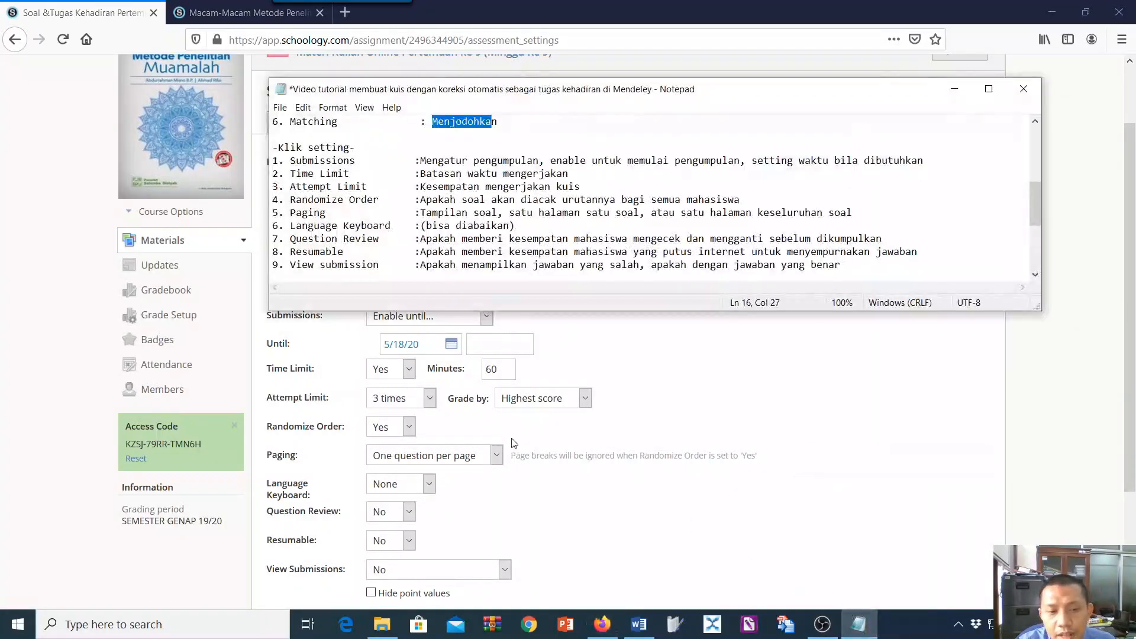
{"action": "left_click", "coordinate": [433, 487]}
{"action": "left_click", "coordinate": [433, 487]}
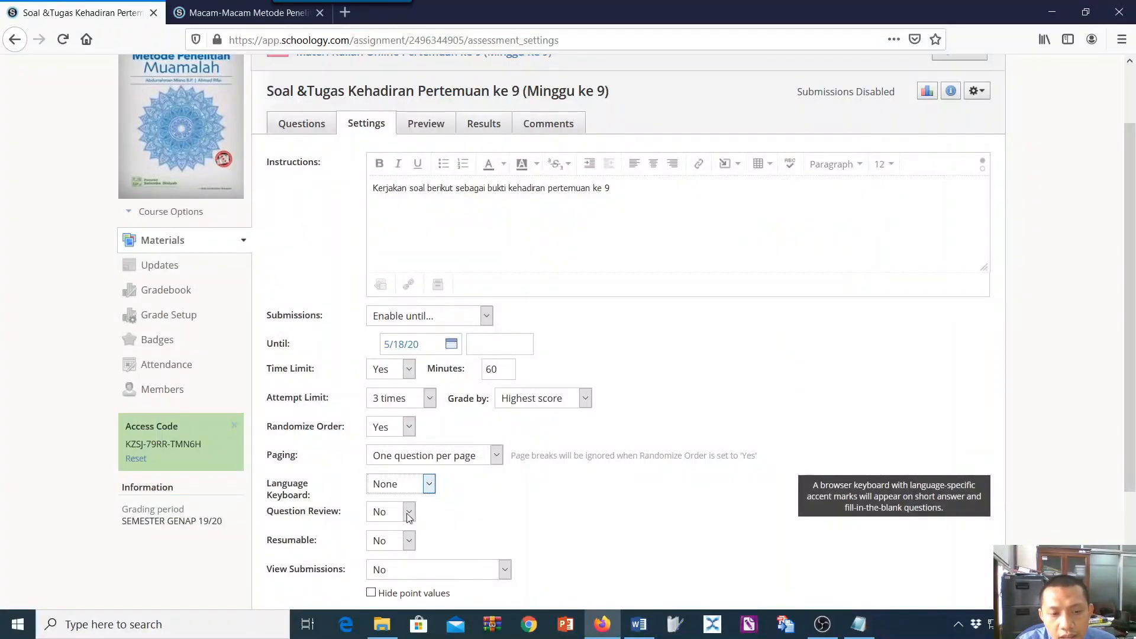
{"action": "left_click", "coordinate": [408, 514]}
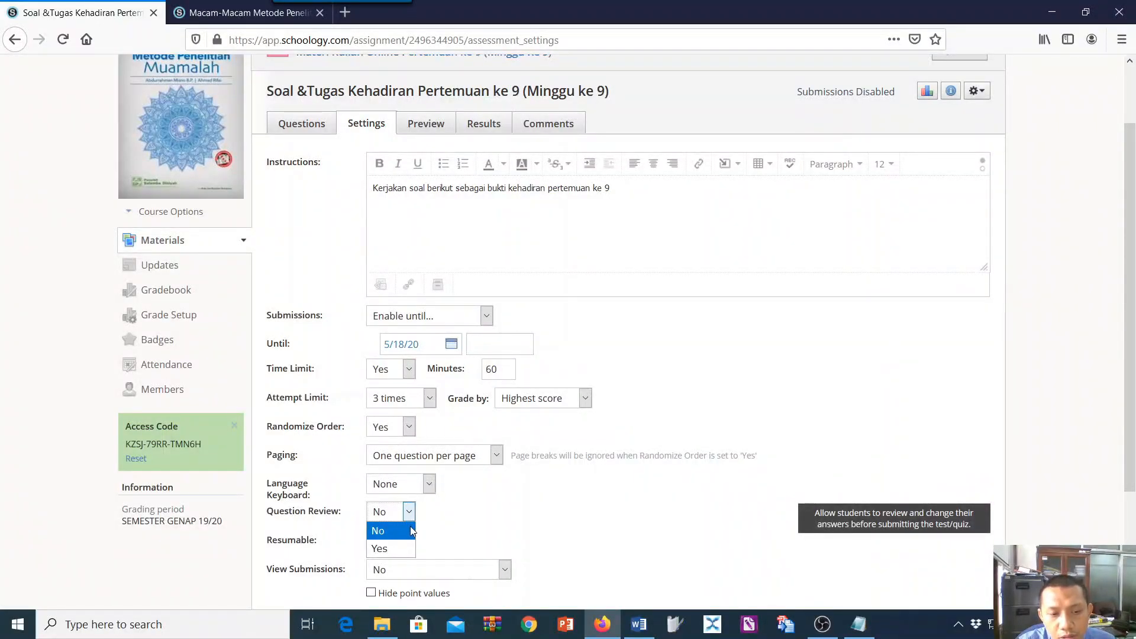
{"action": "left_click", "coordinate": [413, 547]}
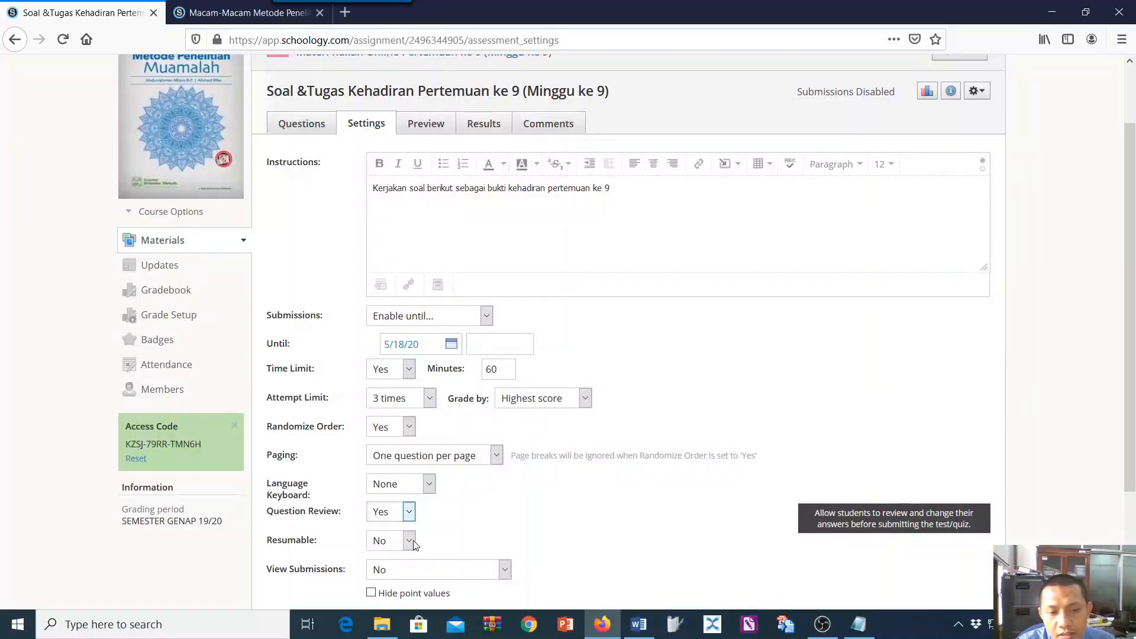
Set Resumable to Yes so students can continue an incomplete submission.
{"action": "scroll", "coordinate": [497, 480], "scroll_direction": "down", "scroll_amount": 3}
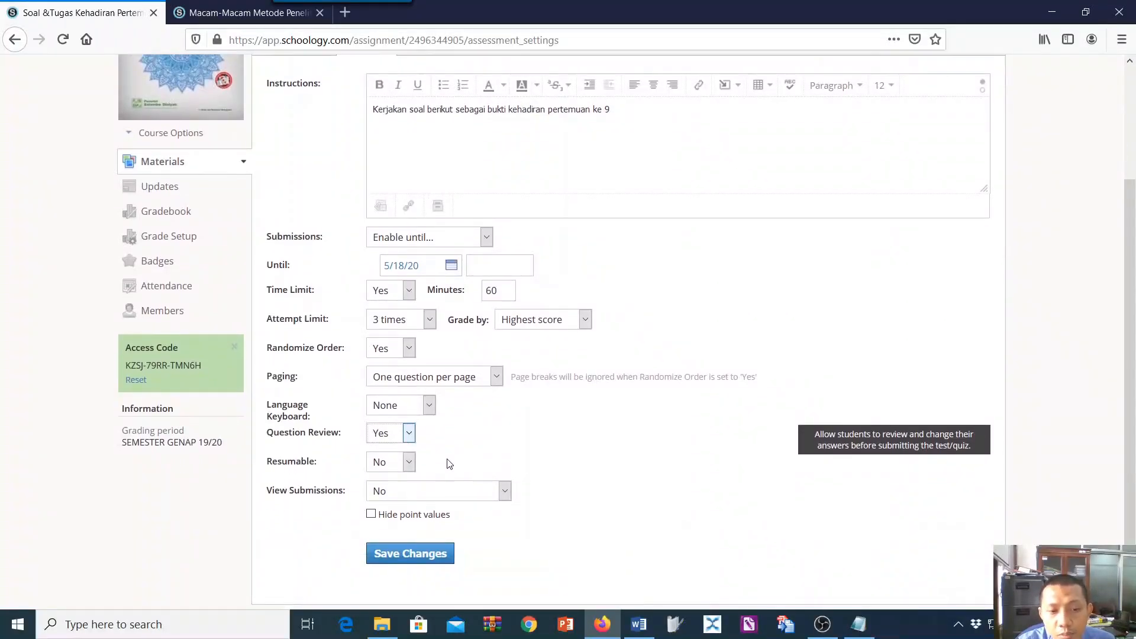
{"action": "scroll", "coordinate": [449, 464], "scroll_direction": "down", "scroll_amount": 2}
{"action": "scroll", "coordinate": [445, 445], "scroll_direction": "up", "scroll_amount": 6}
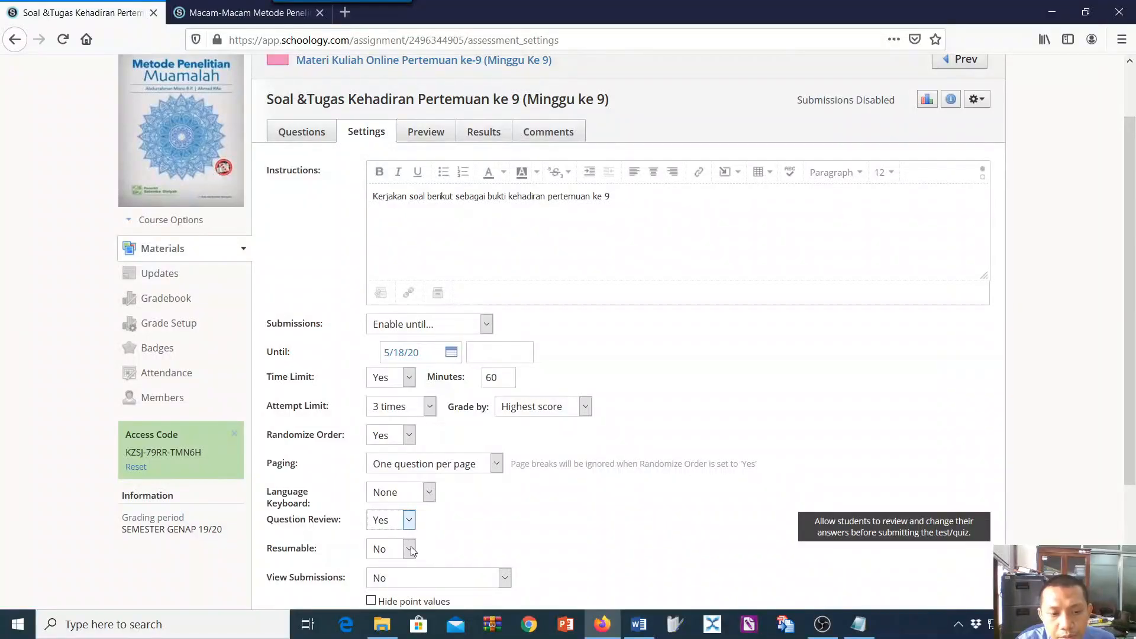
{"action": "left_click", "coordinate": [409, 548]}
{"action": "left_click", "coordinate": [395, 585]}
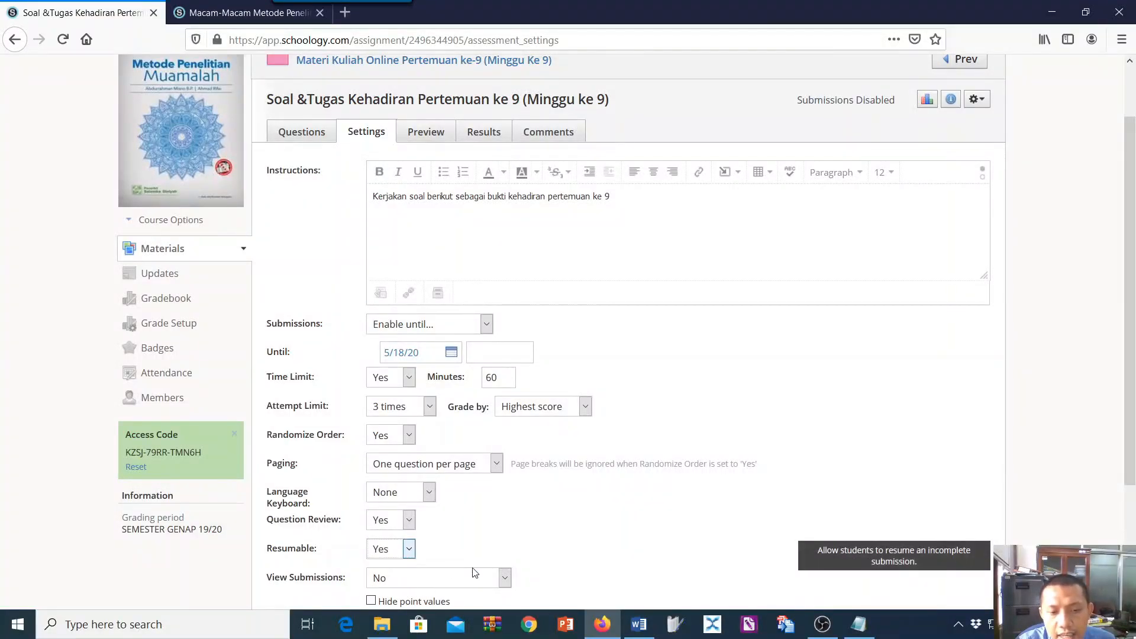
Consult the Notepad note on viewing submissions, set View Submissions to Yes and save the quiz settings.
{"action": "left_click", "coordinate": [858, 624]}
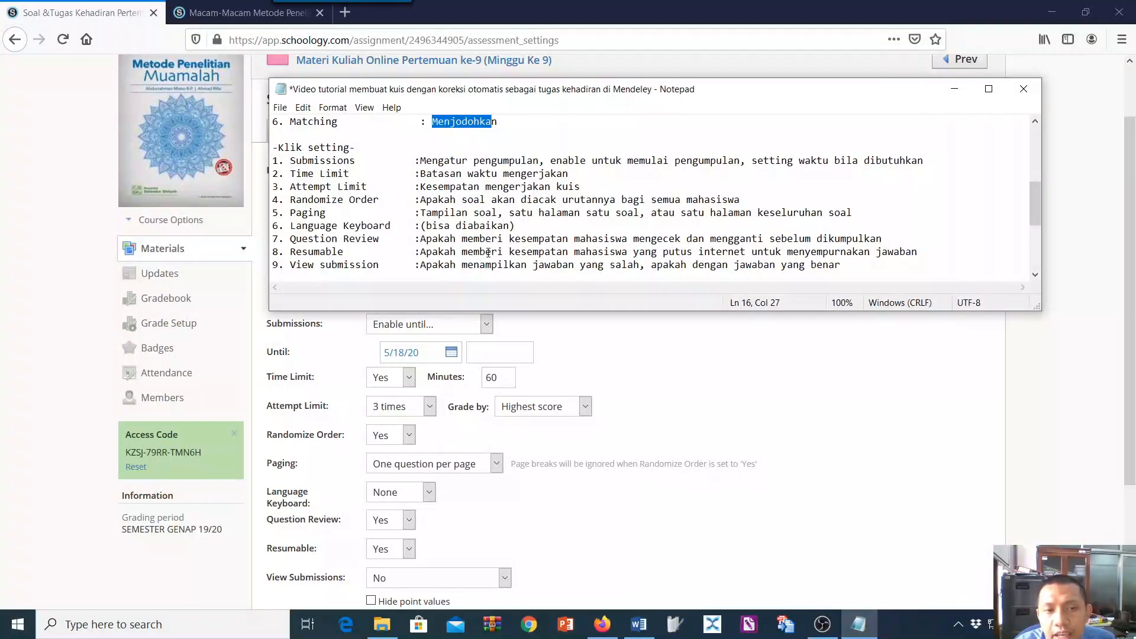
{"action": "scroll", "coordinate": [481, 408], "scroll_direction": "down", "scroll_amount": 3}
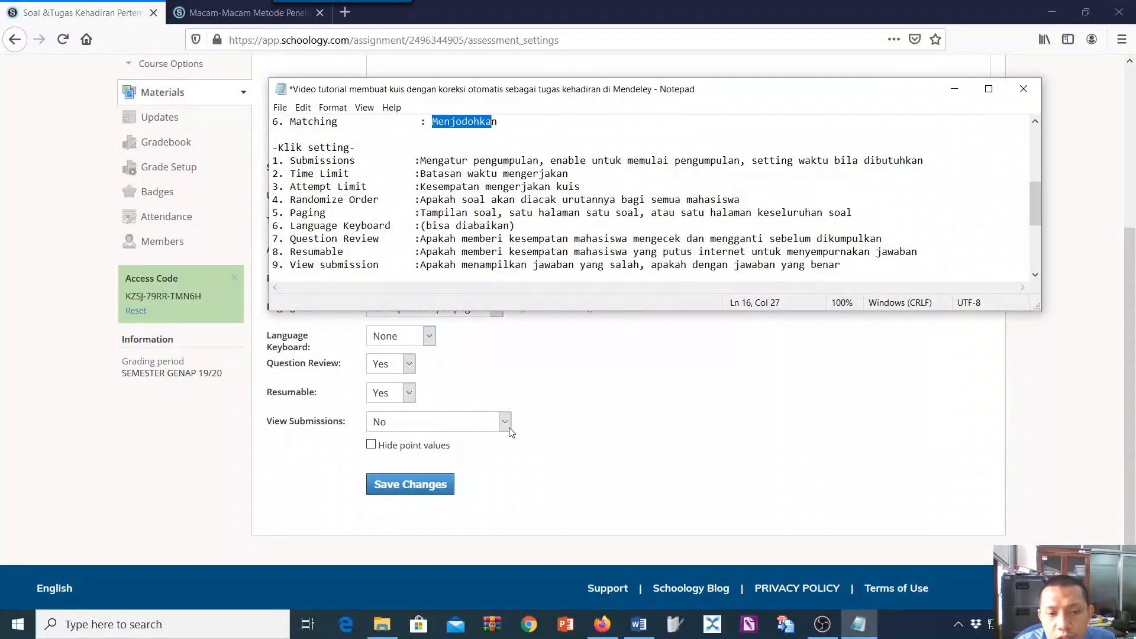
{"action": "left_click", "coordinate": [505, 422]}
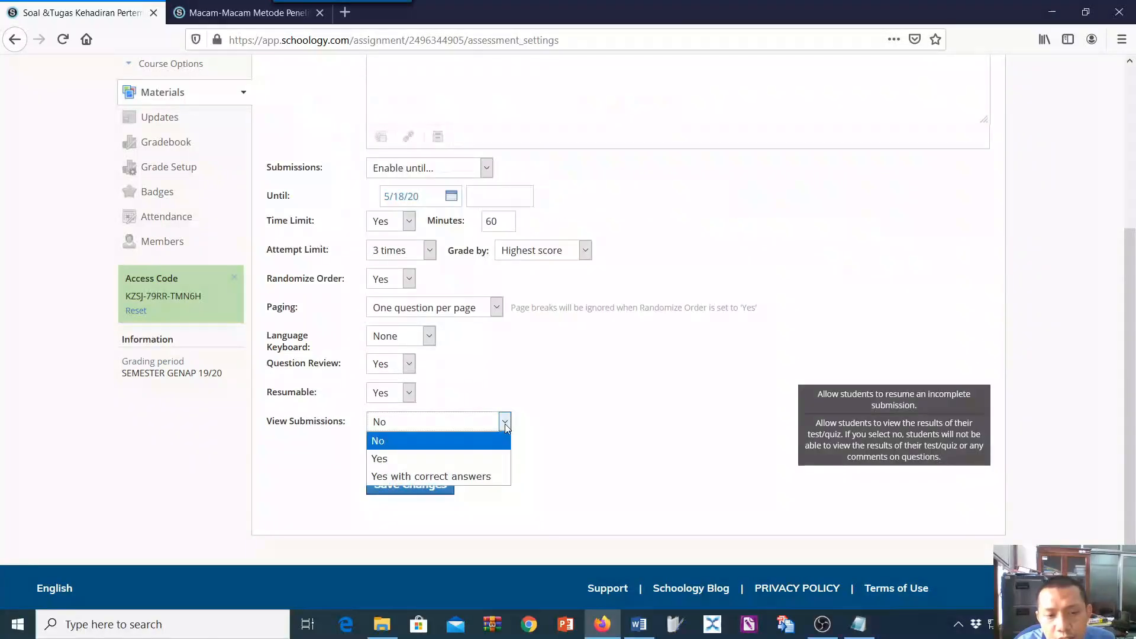
{"action": "left_click", "coordinate": [460, 460]}
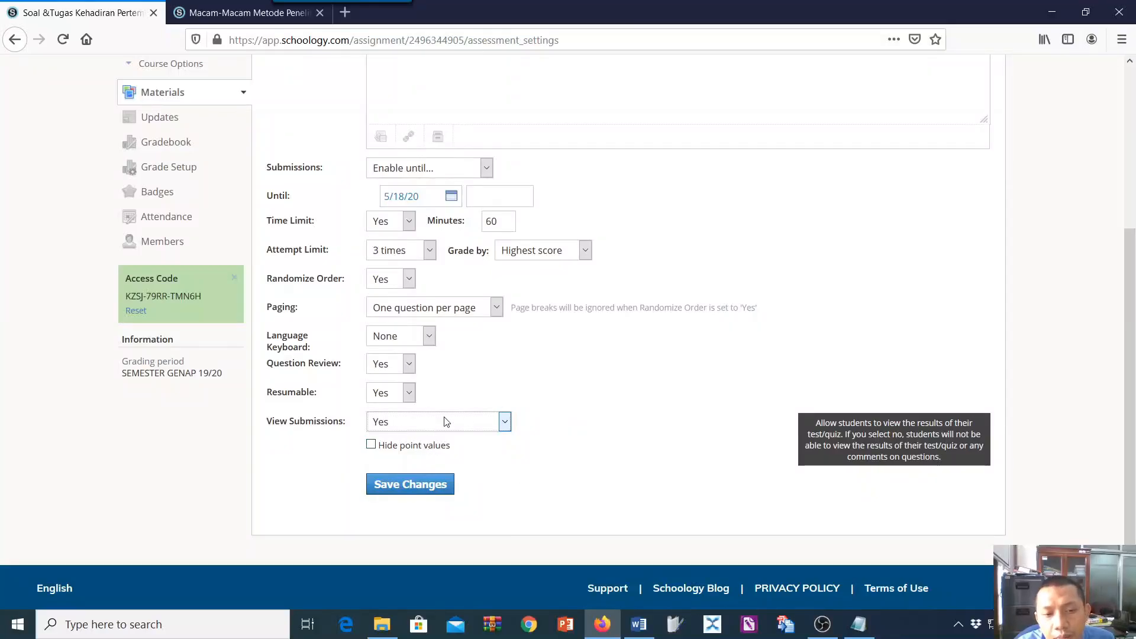
{"action": "left_click", "coordinate": [405, 486]}
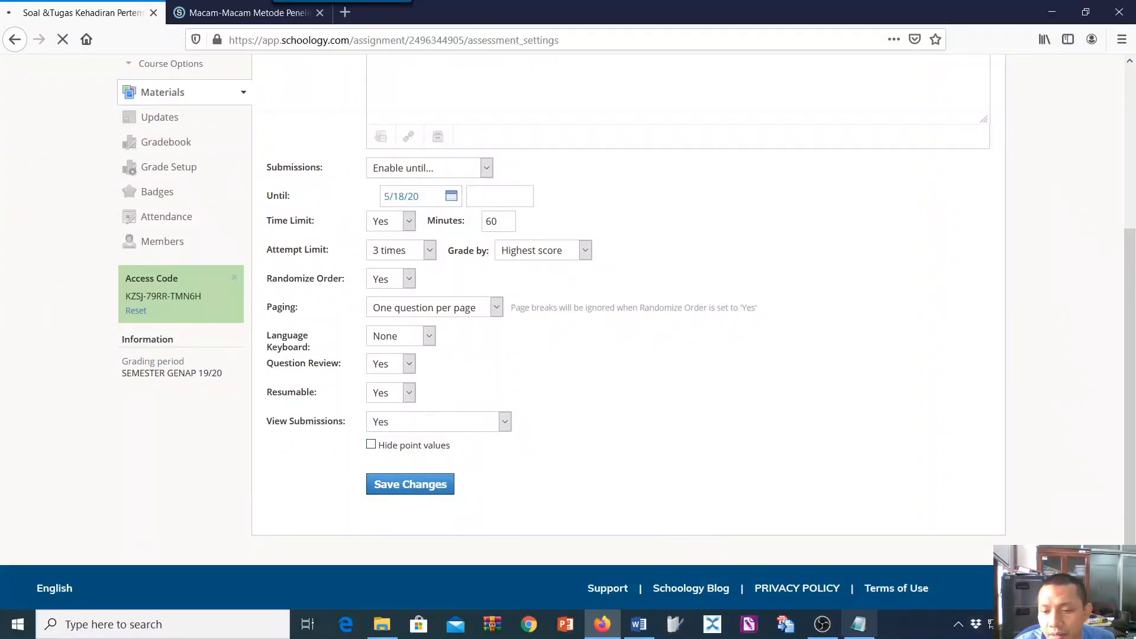
{"action": "left_click", "coordinate": [859, 624]}
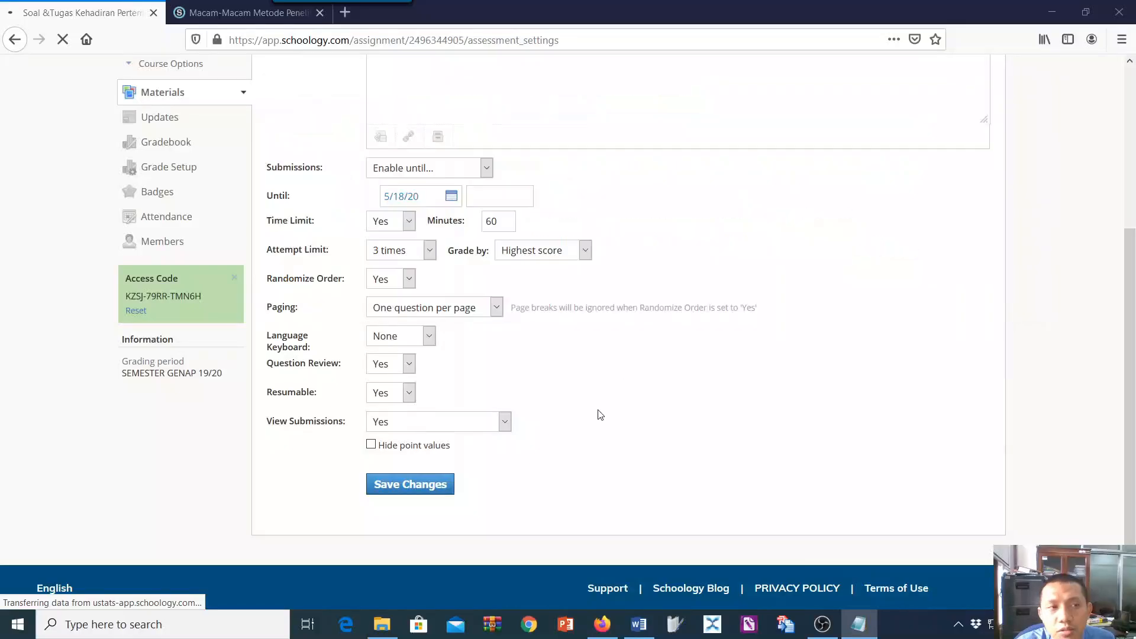
{"action": "left_click", "coordinate": [595, 408]}
{"action": "scroll", "coordinate": [424, 307], "scroll_direction": "up", "scroll_amount": 3}
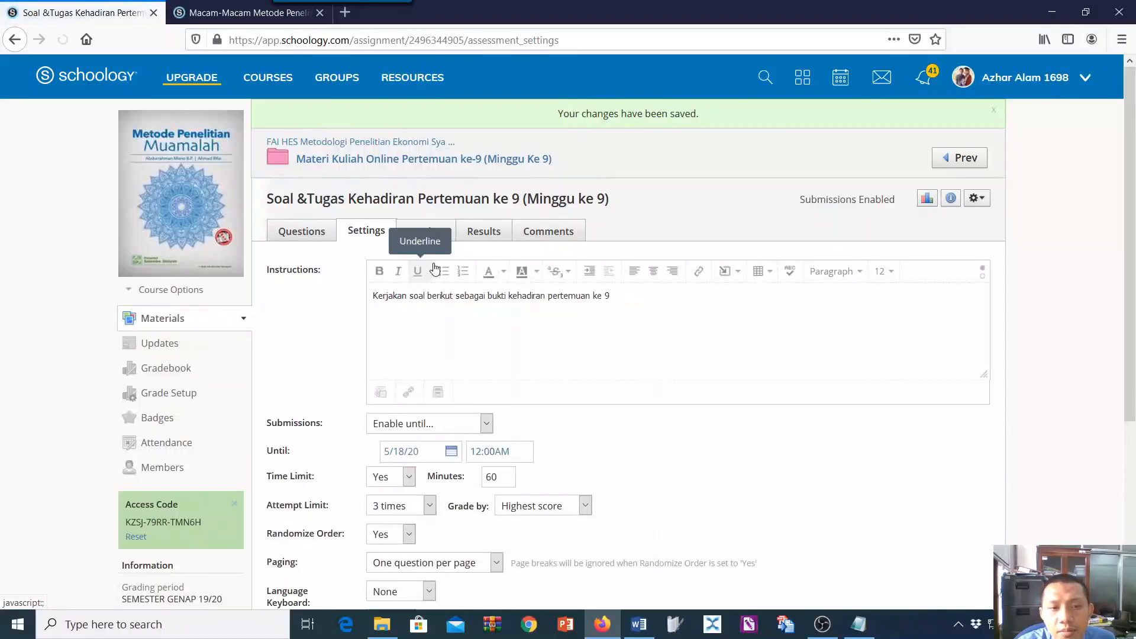
Open the quiz Preview and read the Notepad note on its purpose.
{"action": "left_click", "coordinate": [859, 624]}
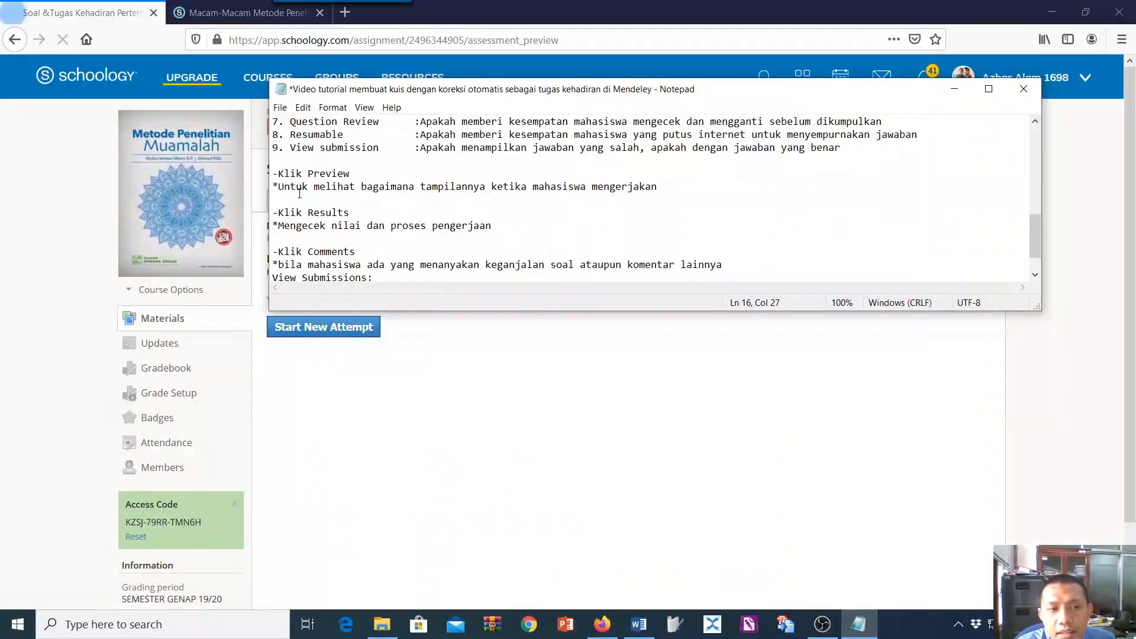
{"action": "scroll", "coordinate": [315, 217], "scroll_direction": "up", "scroll_amount": 1}
{"action": "left_click_drag", "start_coordinate": [400, 224], "coordinate": [355, 252]}
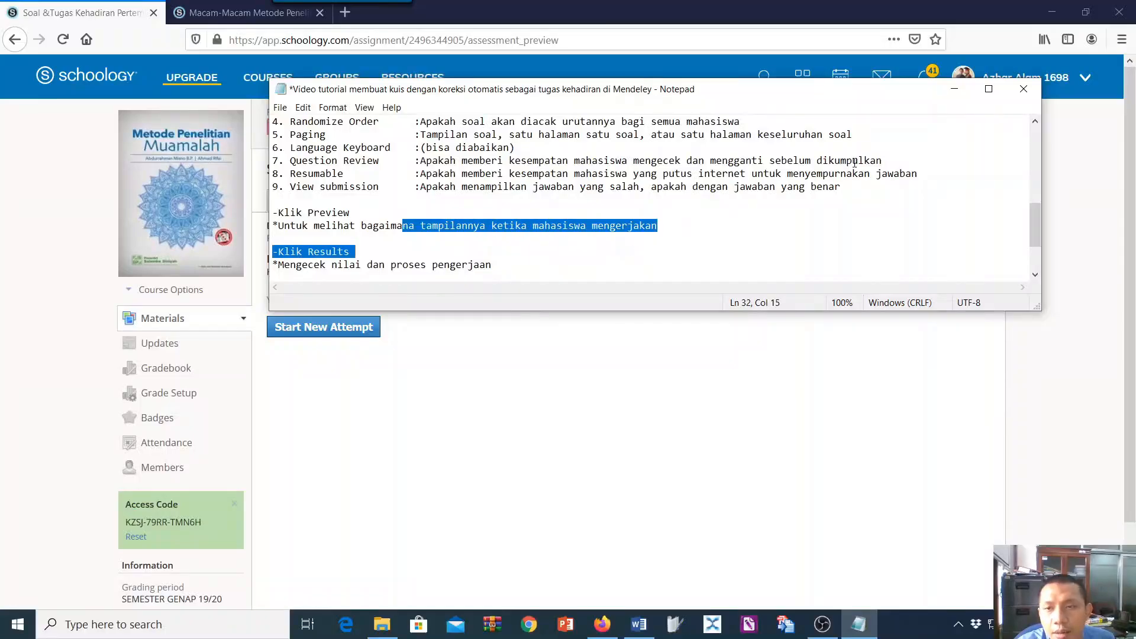
{"action": "left_click", "coordinate": [954, 89]}
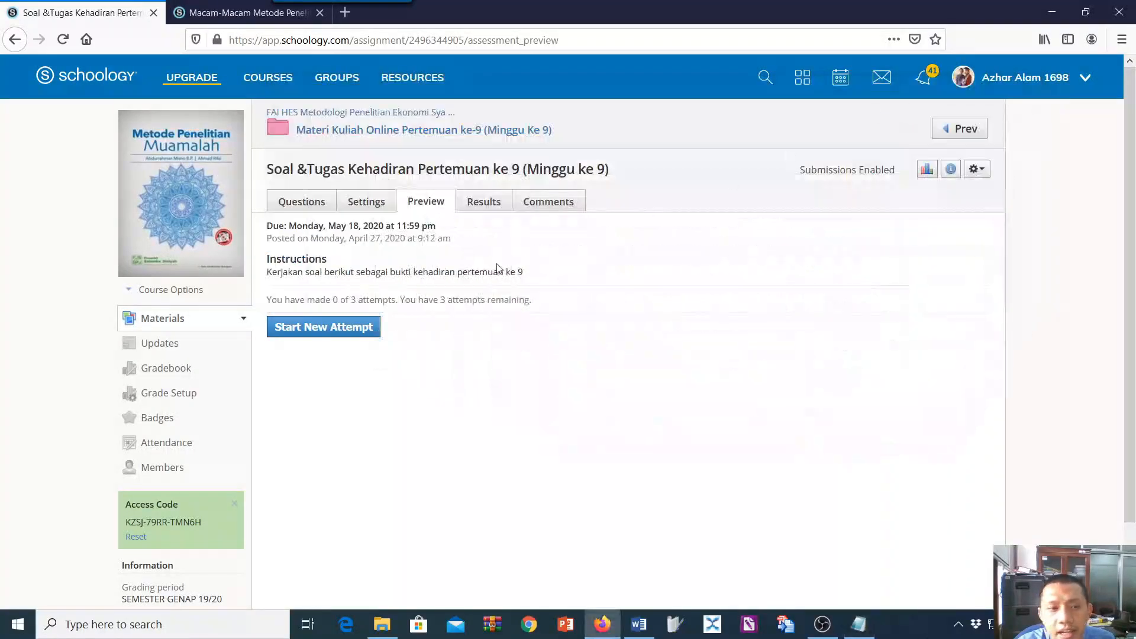
Start a preview attempt, answer question 1 with Malaysia and go on to question 2.
{"action": "left_click", "coordinate": [357, 332]}
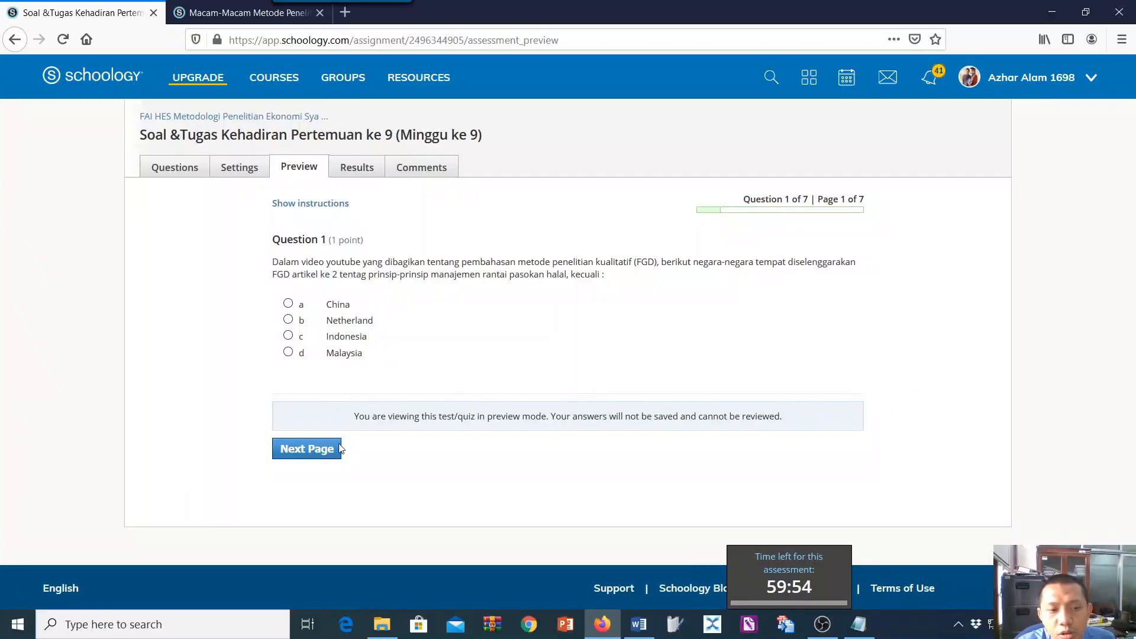
{"action": "left_click", "coordinate": [288, 353]}
{"action": "left_click", "coordinate": [307, 449]}
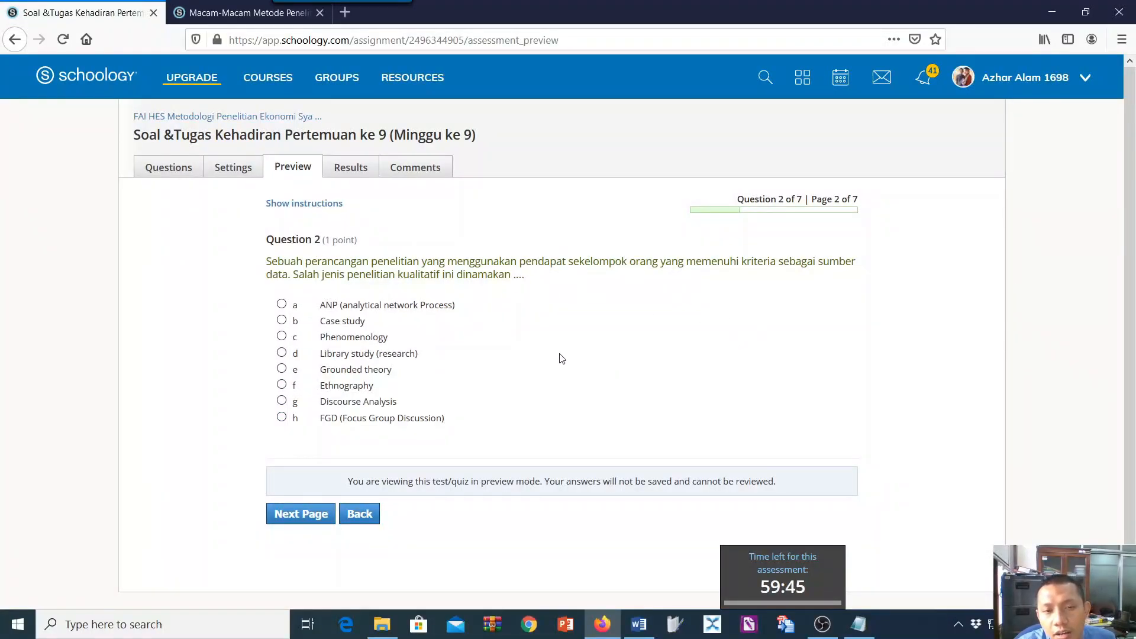
Leave the preview attempt for the quiz Results, read the related Notepad note and look through the student list.
{"action": "left_click", "coordinate": [348, 169]}
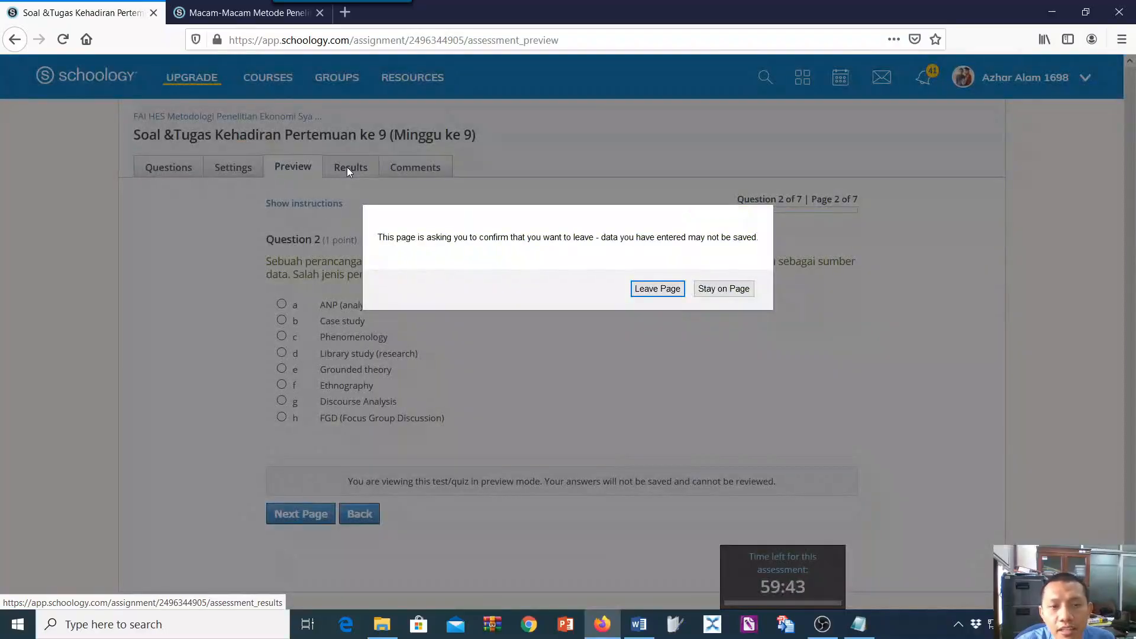
{"action": "left_click", "coordinate": [651, 289]}
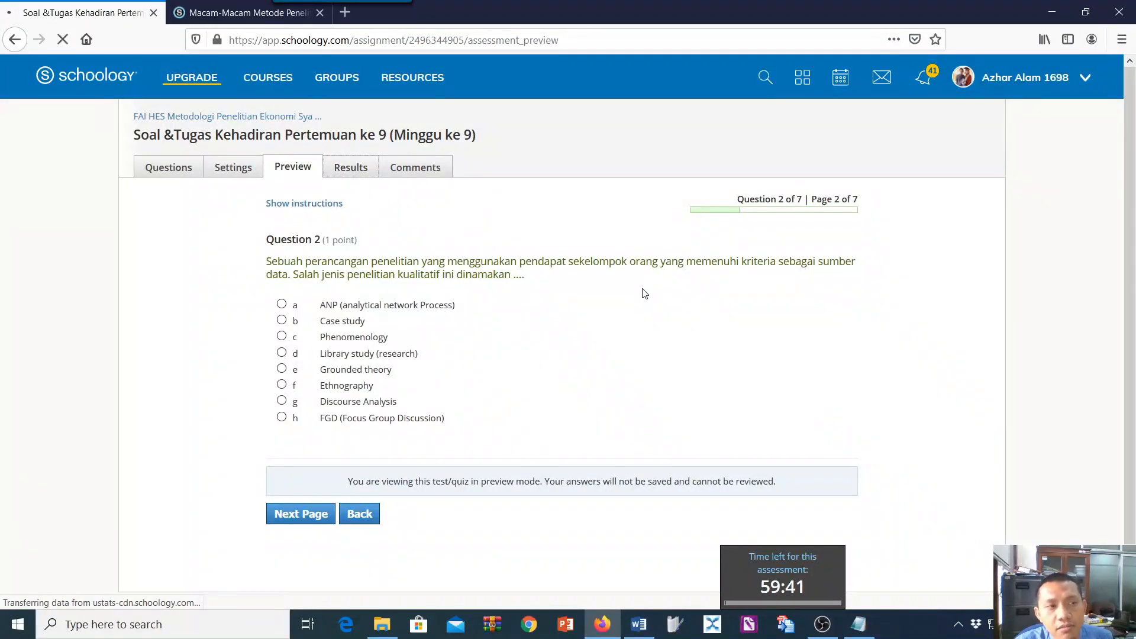
{"action": "left_click", "coordinate": [860, 626]}
{"action": "scroll", "coordinate": [365, 236], "scroll_direction": "down", "scroll_amount": 1}
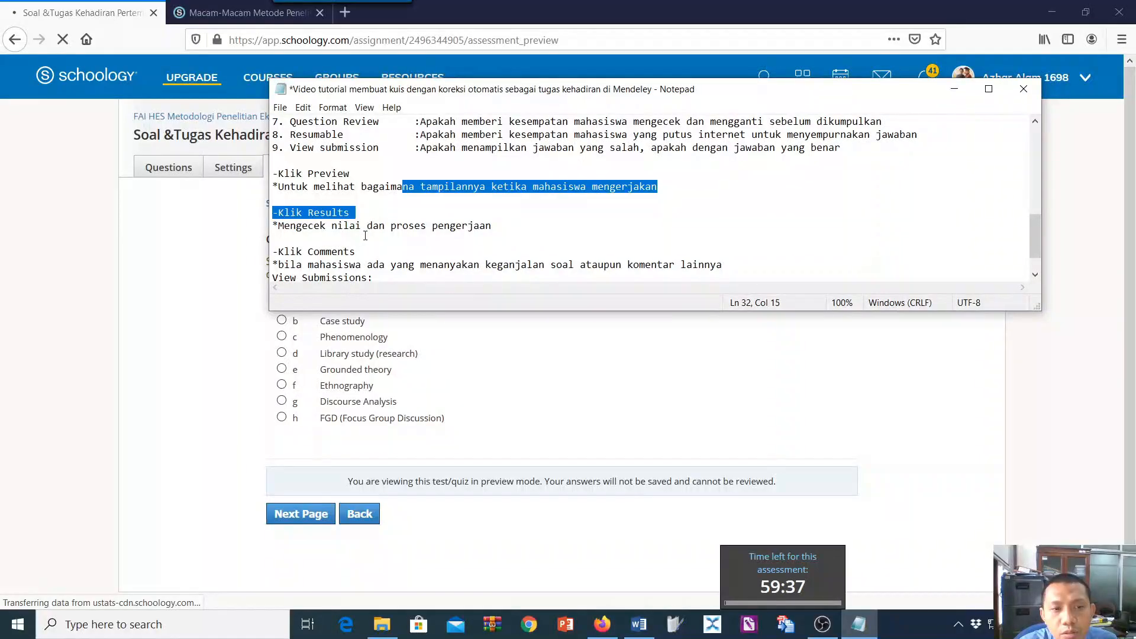
{"action": "scroll", "coordinate": [361, 250], "scroll_direction": "down", "scroll_amount": 1}
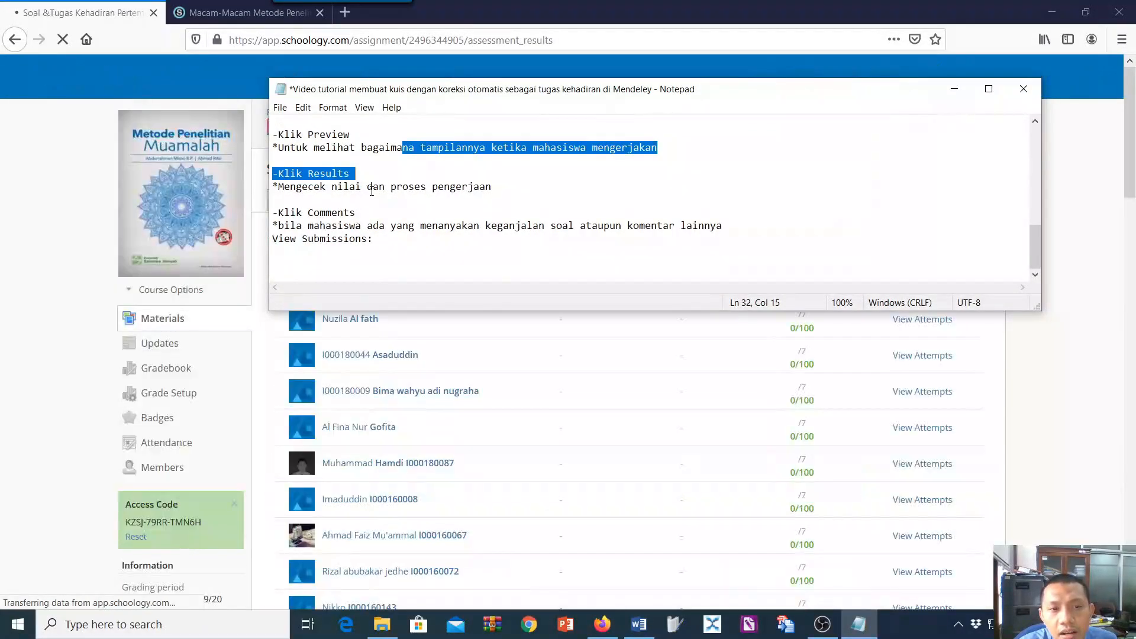
{"action": "left_click", "coordinate": [367, 186]}
{"action": "left_click", "coordinate": [954, 89]}
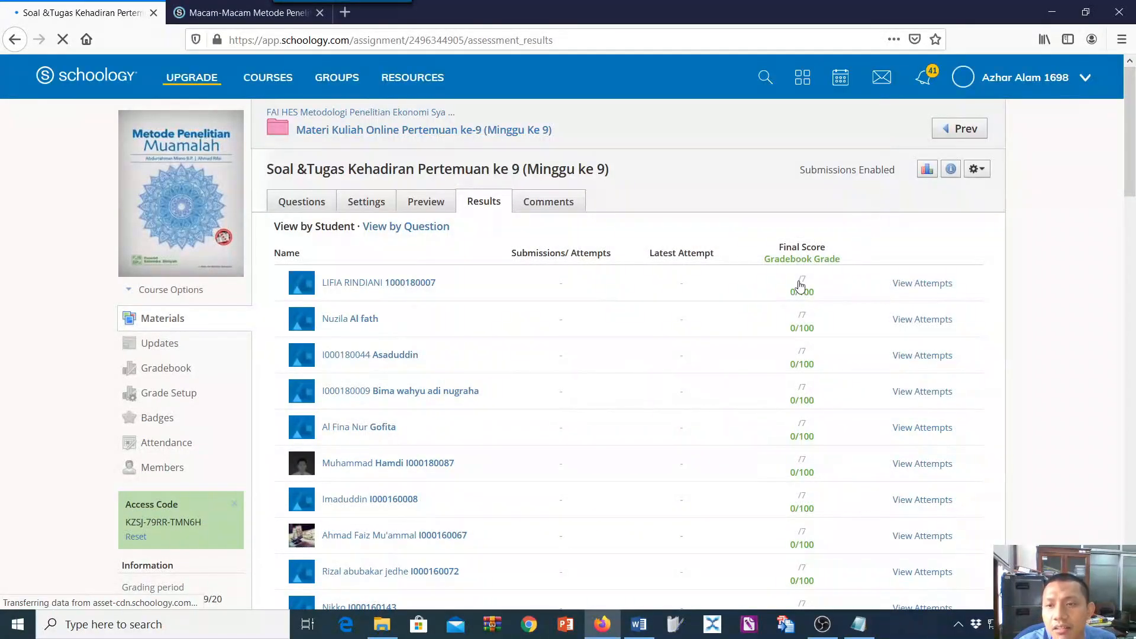
{"action": "scroll", "coordinate": [837, 520], "scroll_direction": "down", "scroll_amount": 5}
Add the line "*klik gambarchart untuk melihat statistik berapa orang yang mengerjakan" below the existing Klik Results note in Notepad.
{"action": "left_click", "coordinate": [860, 626]}
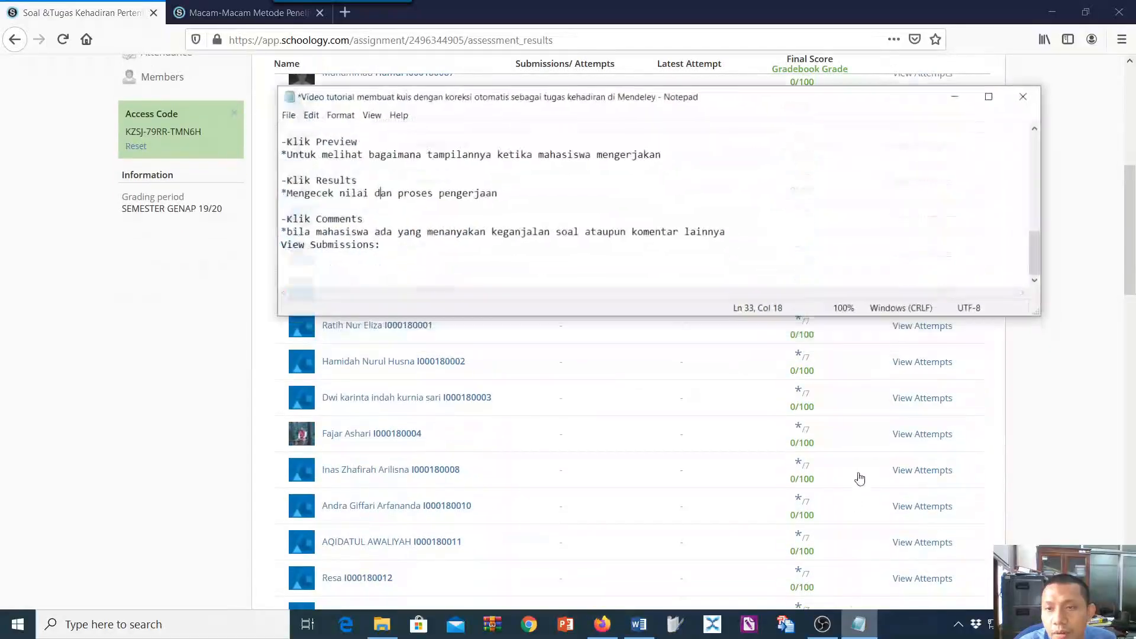
{"action": "scroll", "coordinate": [922, 273], "scroll_direction": "up", "scroll_amount": 3}
{"action": "left_click_drag", "start_coordinate": [856, 102], "coordinate": [977, 223]}
{"action": "scroll", "coordinate": [926, 168], "scroll_direction": "up", "scroll_amount": 3}
{"action": "scroll", "coordinate": [927, 170], "scroll_direction": "down", "scroll_amount": 2}
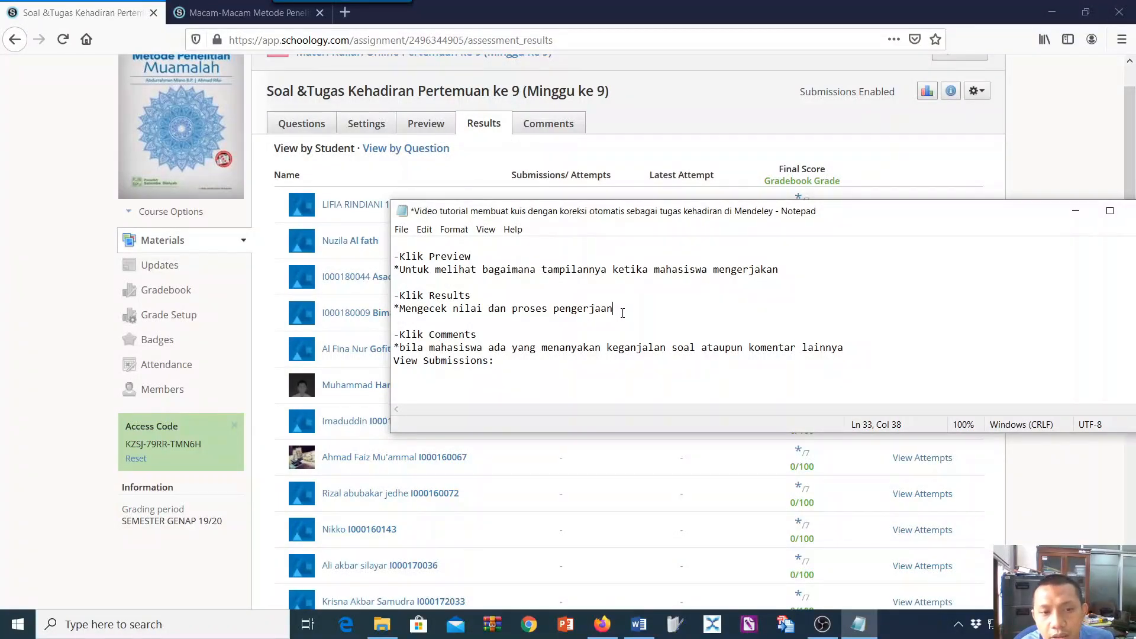
{"action": "key", "text": "Return"}
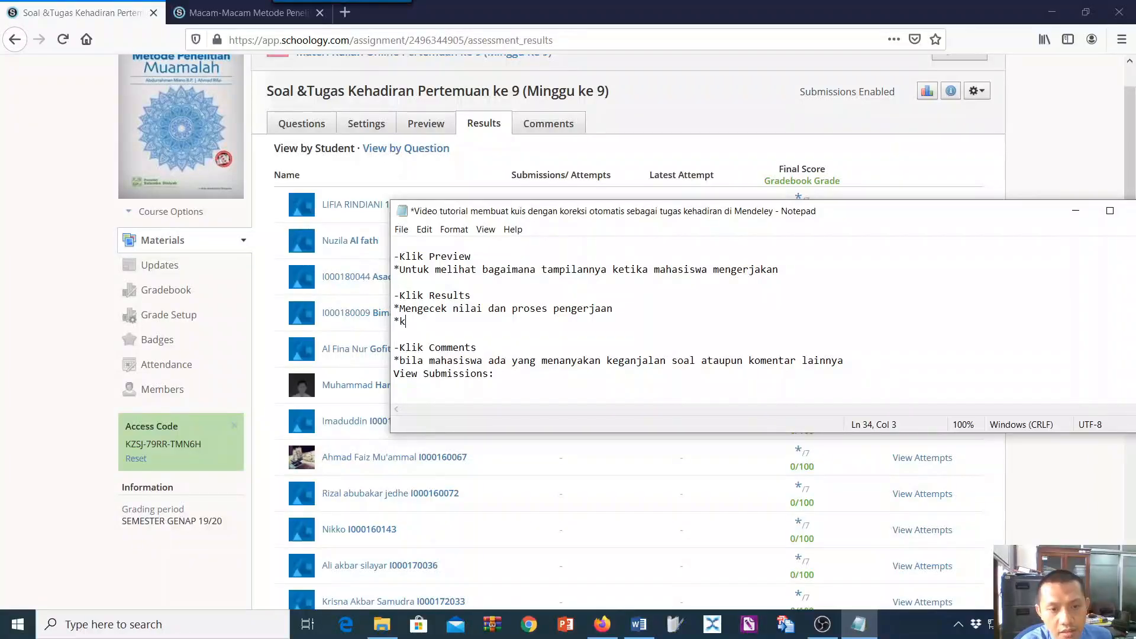
{"action": "type", "text": "*k;l"}
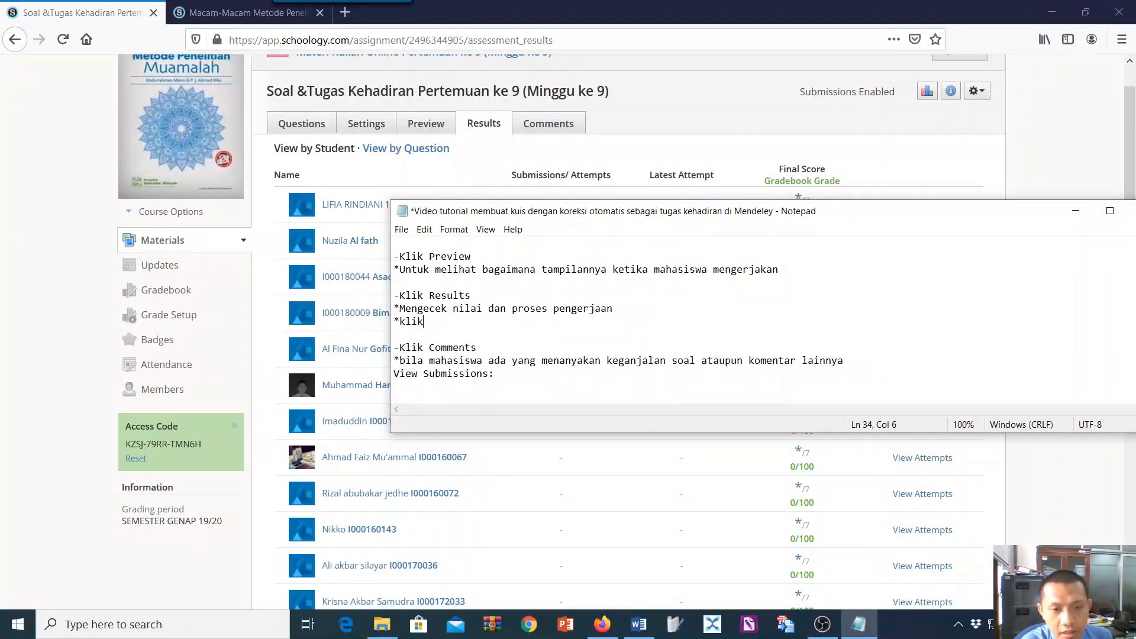
{"action": "type", "text": "k gambarchart u"}
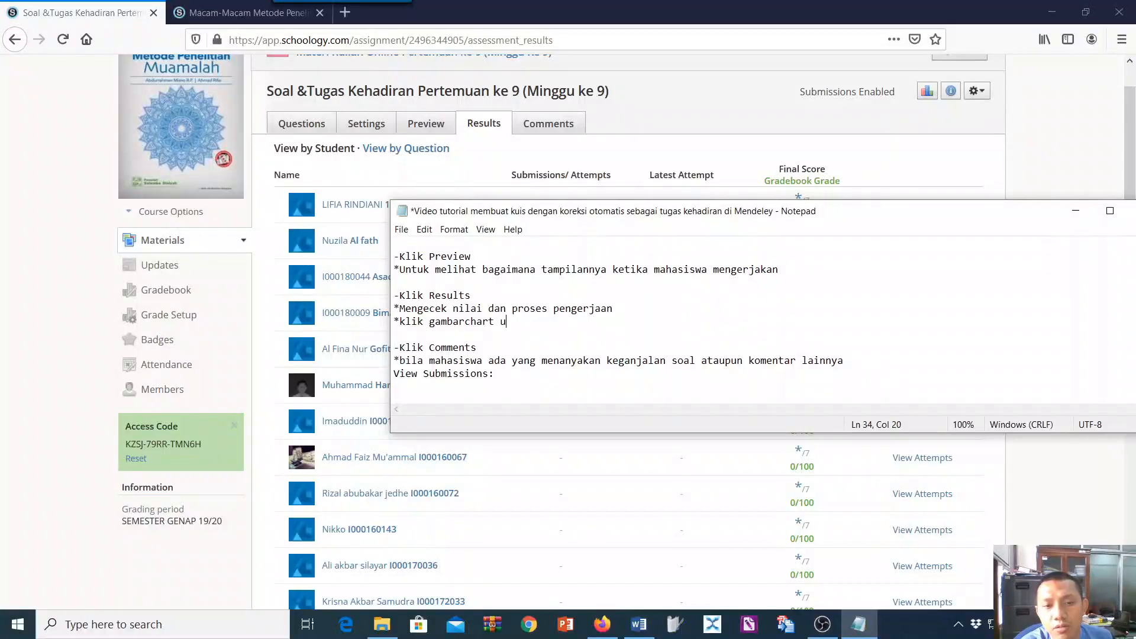
{"action": "type", "text": "ntuk melihat st"}
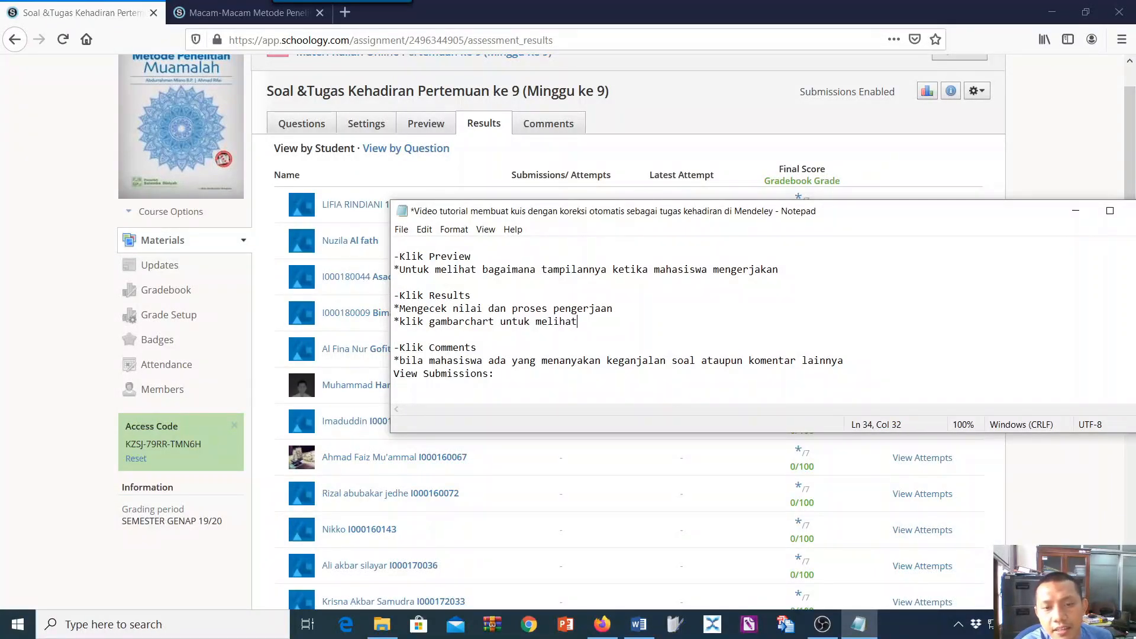
{"action": "scroll", "coordinate": [764, 320], "scroll_direction": "up", "scroll_amount": 1}
{"action": "type", "text": "atisk"}
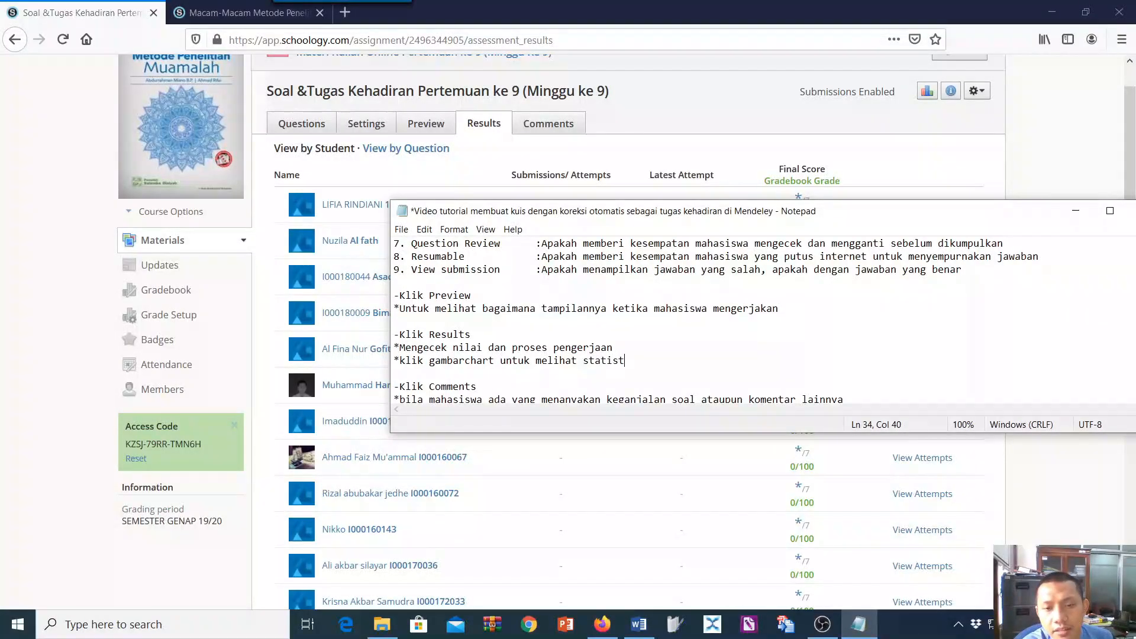
{"action": "type", "text": " or"}
{"action": "scroll", "coordinate": [716, 321], "scroll_direction": "up", "scroll_amount": 1}
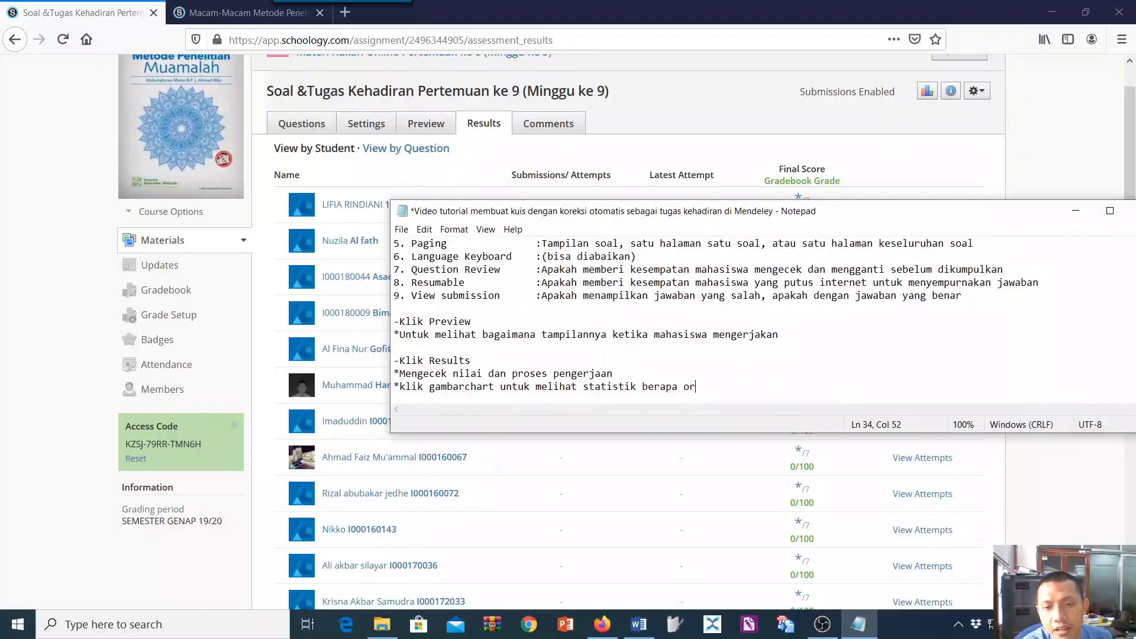
{"action": "type", "text": "ang yang menger"}
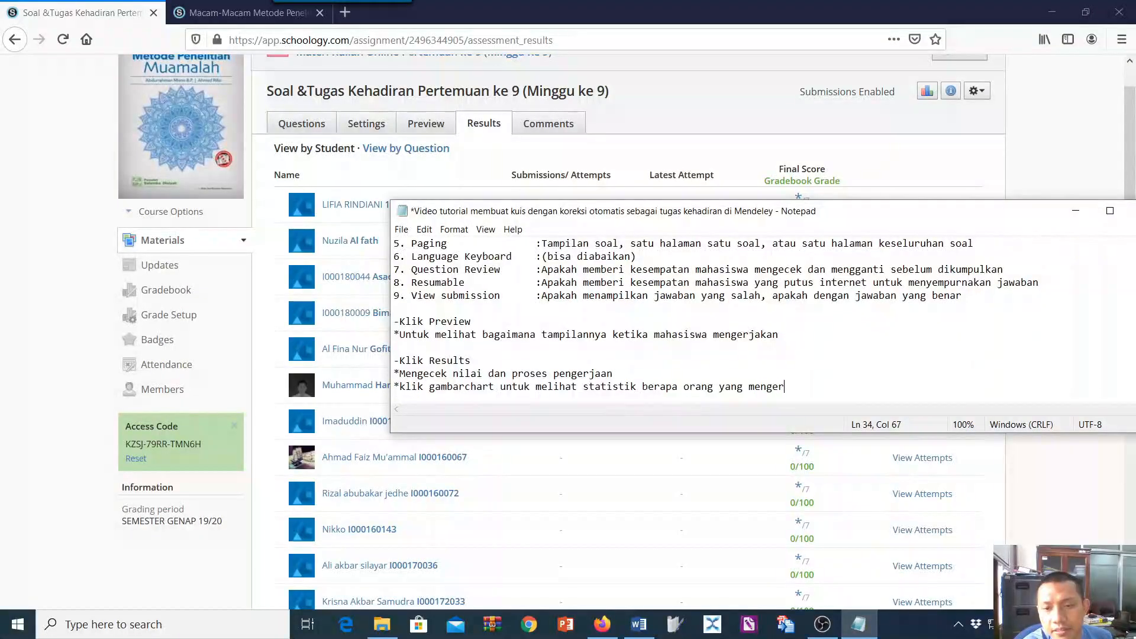
{"action": "type", "text": "jakan"}
Review the notes and correct "gambarchart" to "gambar bar chart" in the new Klik Results line.
{"action": "scroll", "coordinate": [716, 322], "scroll_direction": "up", "scroll_amount": 1}
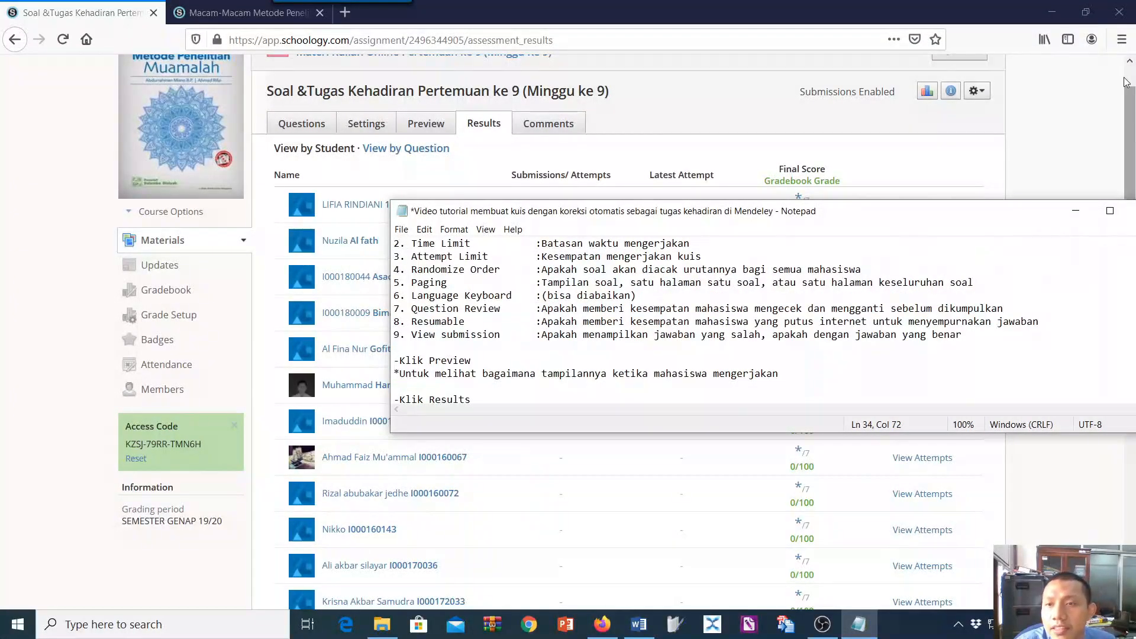
{"action": "scroll", "coordinate": [937, 166], "scroll_direction": "up", "scroll_amount": 2}
{"action": "scroll", "coordinate": [937, 165], "scroll_direction": "down", "scroll_amount": 2}
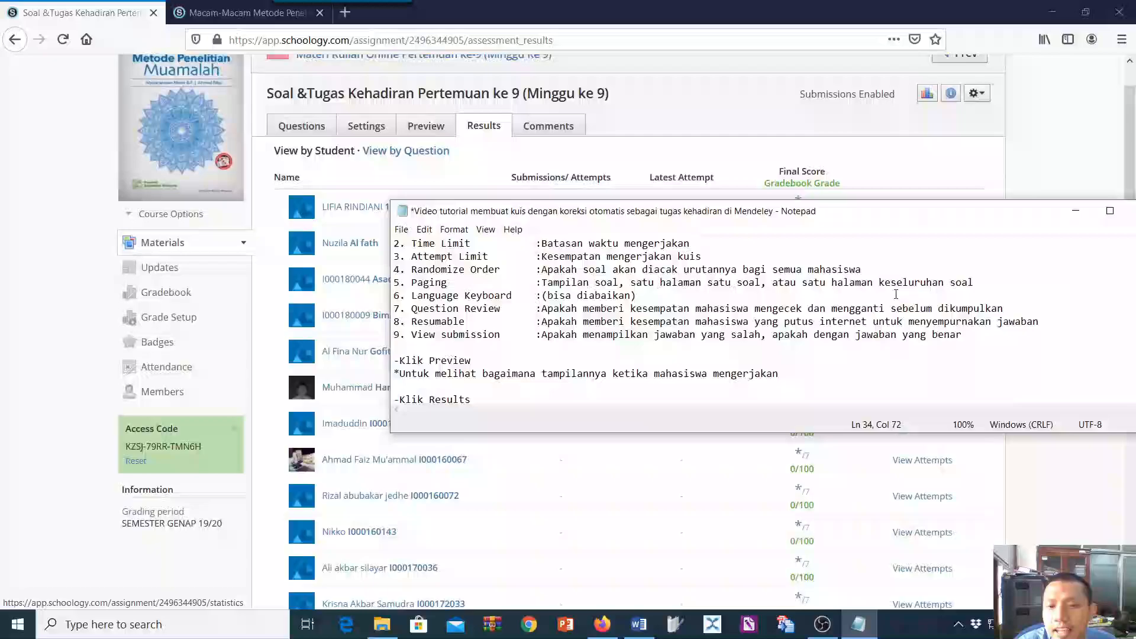
{"action": "scroll", "coordinate": [832, 368], "scroll_direction": "down", "scroll_amount": 2}
{"action": "scroll", "coordinate": [833, 368], "scroll_direction": "up", "scroll_amount": 2}
{"action": "left_click", "coordinate": [832, 369]}
{"action": "scroll", "coordinate": [832, 368], "scroll_direction": "up", "scroll_amount": 1}
{"action": "scroll", "coordinate": [805, 370], "scroll_direction": "down", "scroll_amount": 3}
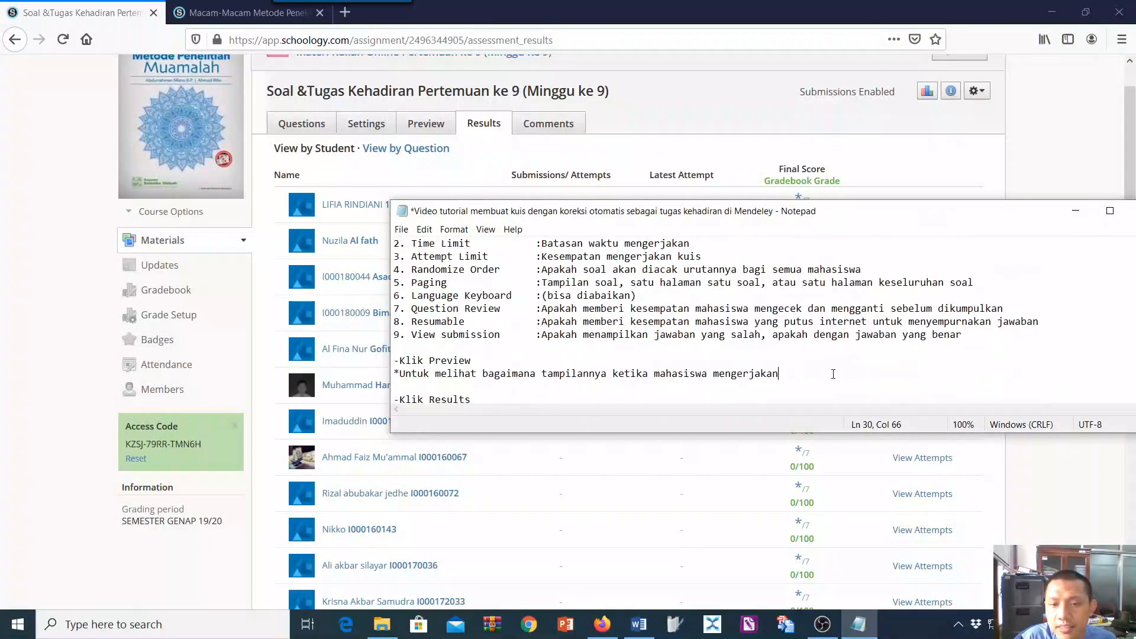
{"action": "scroll", "coordinate": [784, 371], "scroll_direction": "down", "scroll_amount": 1}
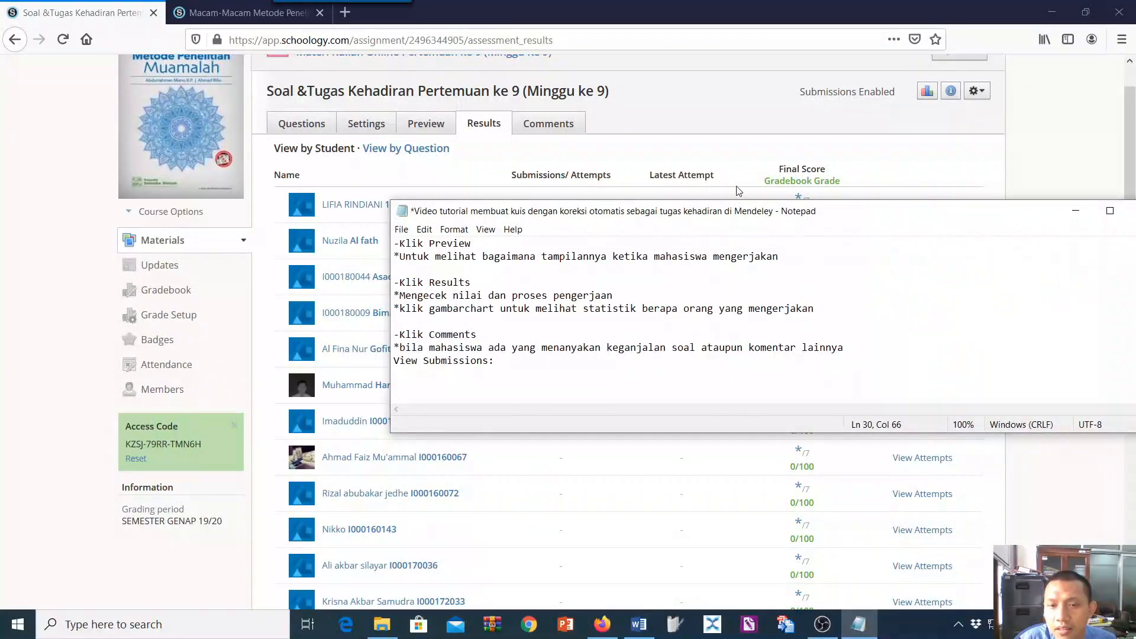
{"action": "scroll", "coordinate": [723, 178], "scroll_direction": "up", "scroll_amount": 2}
{"action": "left_click_drag", "start_coordinate": [724, 219], "coordinate": [674, 169]}
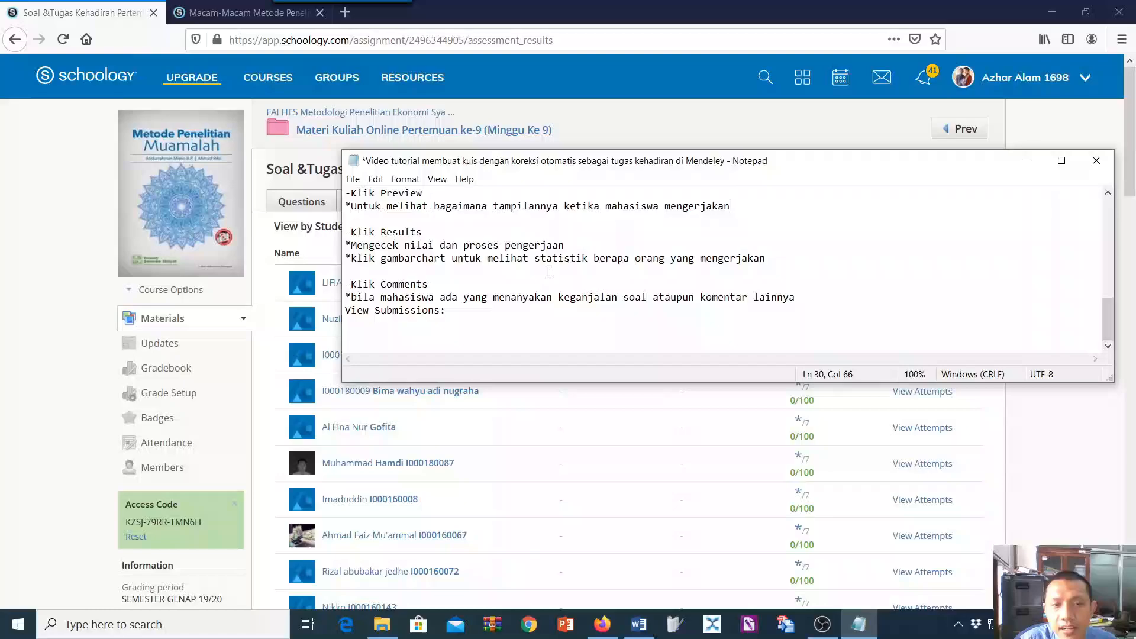
{"action": "left_click", "coordinate": [417, 259]}
{"action": "type", "text": "bar"}
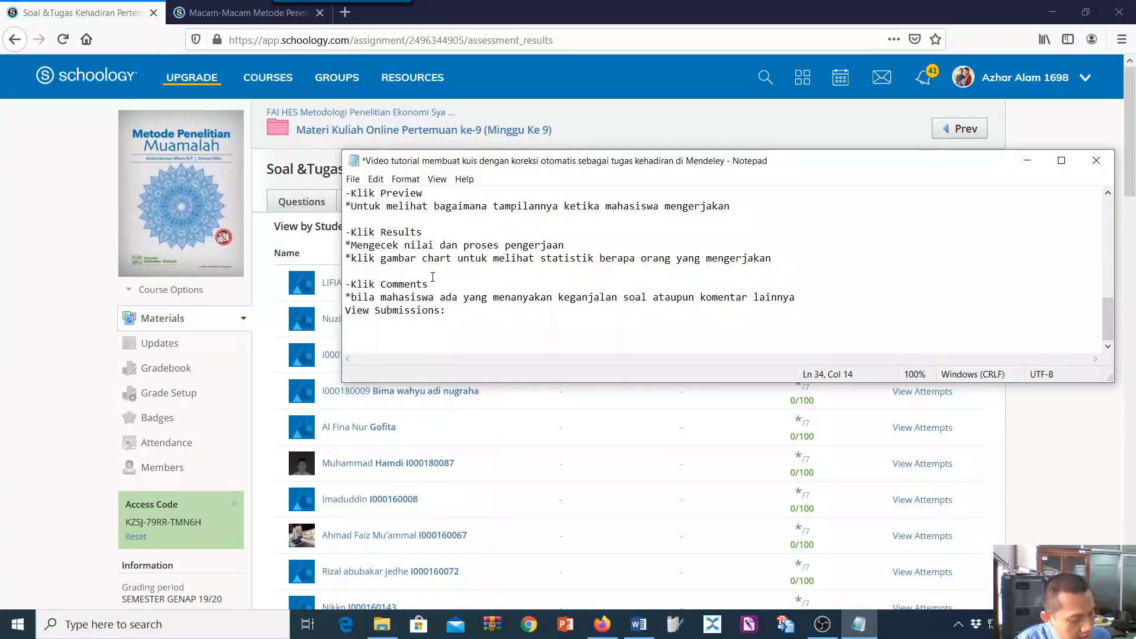
Append "(kanan atas)" to the end of the bar chart note under Klik Results.
{"action": "scroll", "coordinate": [814, 257], "scroll_direction": "up", "scroll_amount": 1}
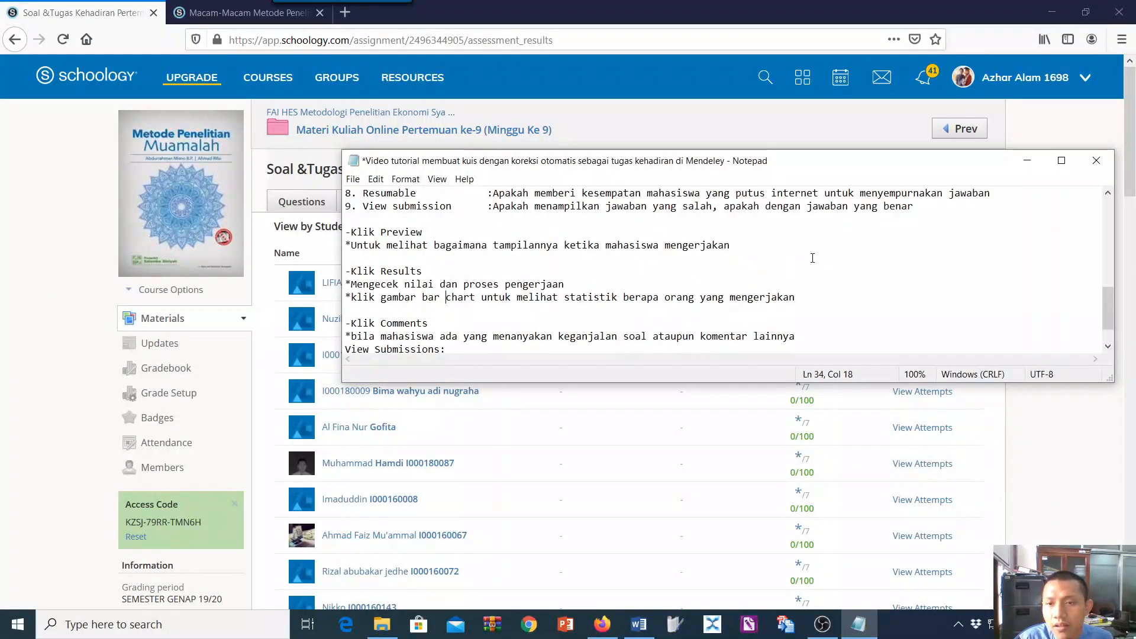
{"action": "left_click", "coordinate": [811, 257]}
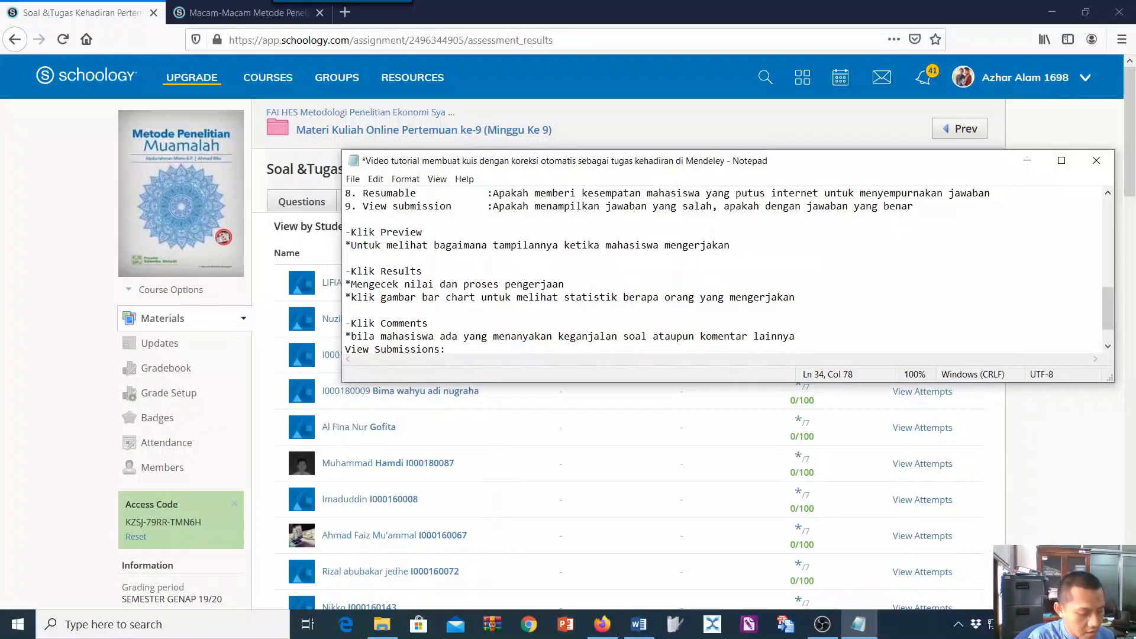
{"action": "type", "text": "("}
{"action": "scroll", "coordinate": [800, 290], "scroll_direction": "up", "scroll_amount": 1}
{"action": "type", "text": "kanan"}
{"action": "scroll", "coordinate": [801, 290], "scroll_direction": "up", "scroll_amount": 2}
{"action": "scroll", "coordinate": [800, 290], "scroll_direction": "up", "scroll_amount": 7}
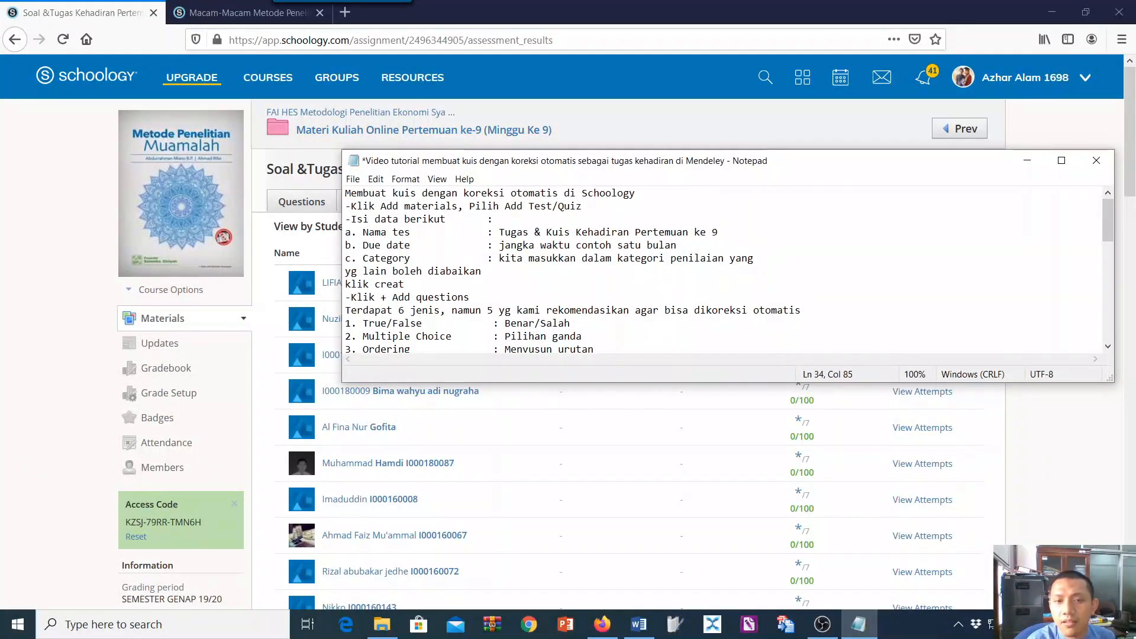
{"action": "scroll", "coordinate": [1046, 275], "scroll_direction": "down", "scroll_amount": 8}
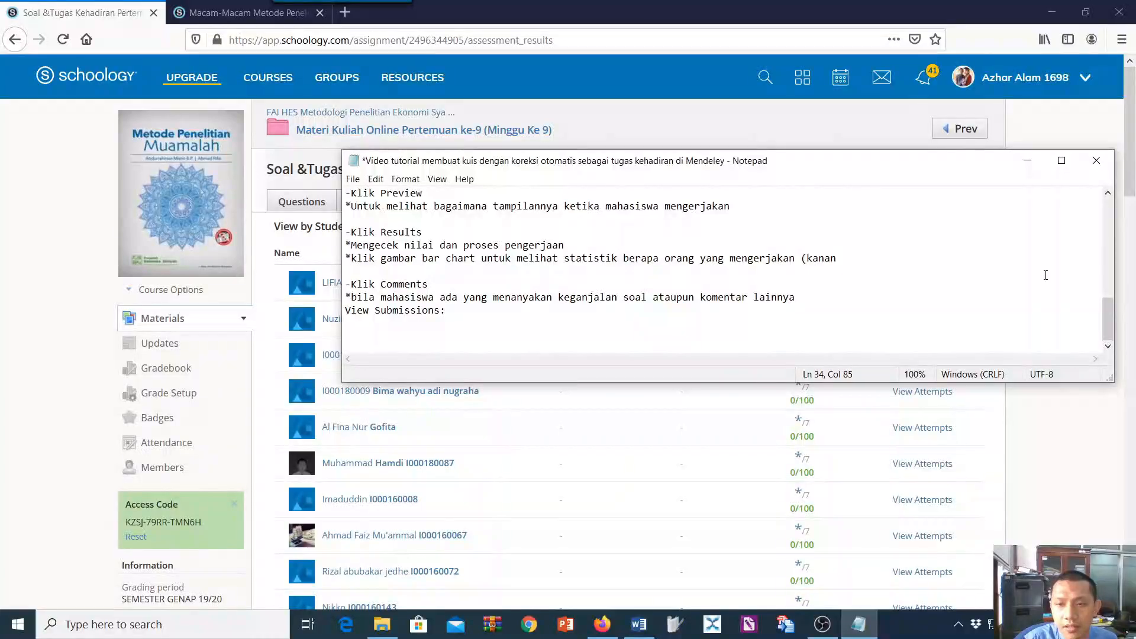
{"action": "type", "text": "atas"}
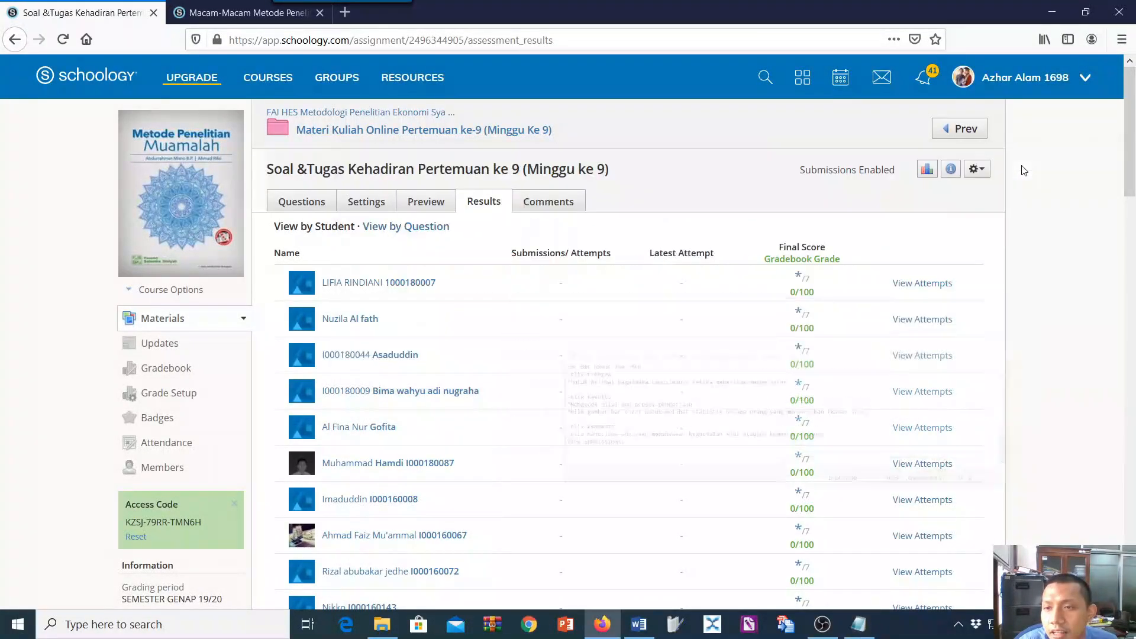
Return to the meeting 9 quiz results, view the quiz statistics and close them.
{"action": "left_click", "coordinate": [1027, 161]}
{"action": "left_click", "coordinate": [951, 170]}
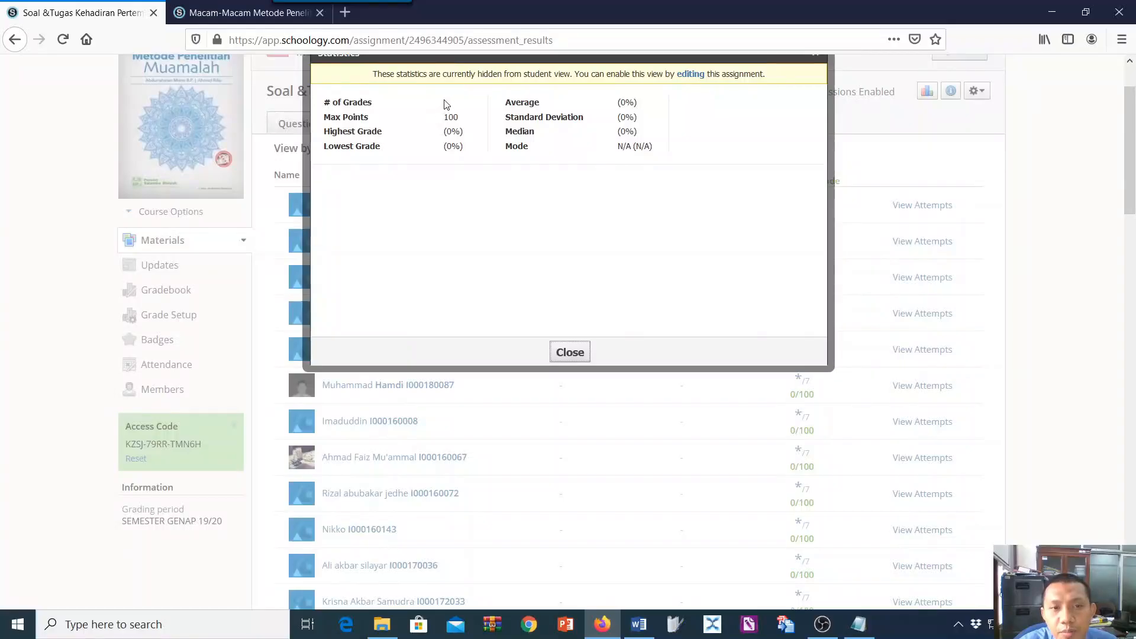
{"action": "left_click", "coordinate": [569, 352]}
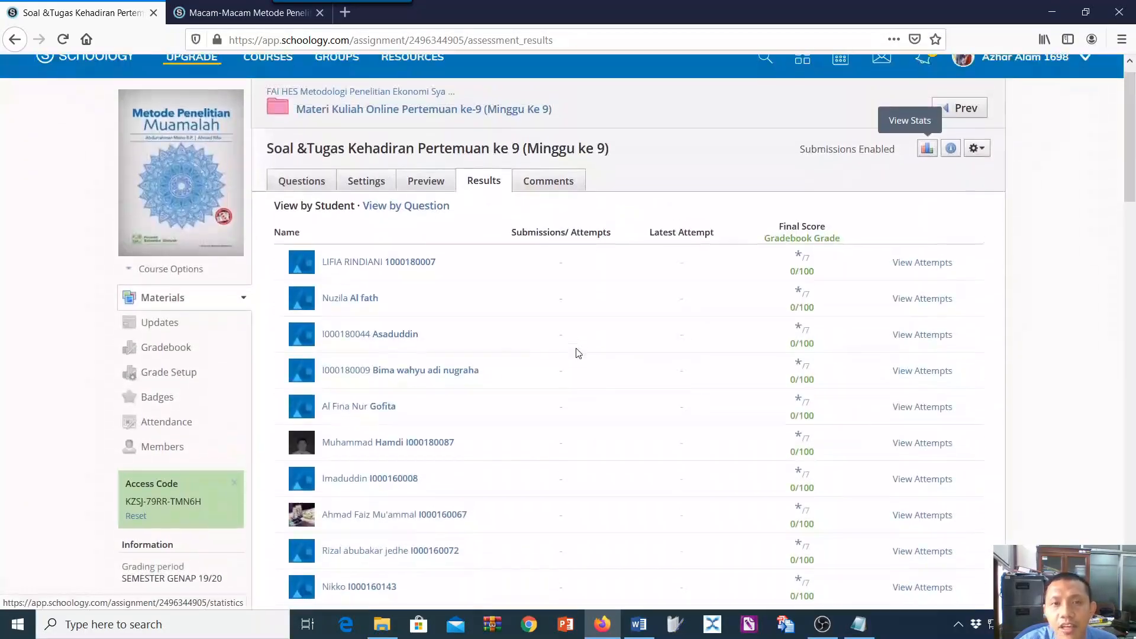
Read the Notepad note on Klik Comments and try to open the quiz's Comments page.
{"action": "left_click", "coordinate": [859, 624]}
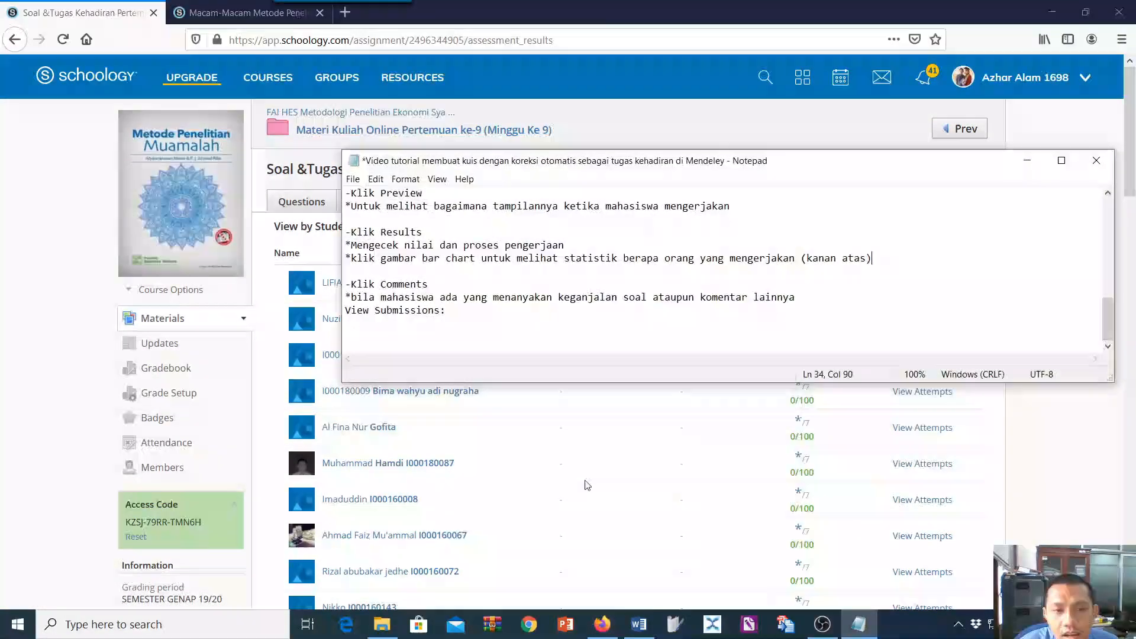
{"action": "left_click", "coordinate": [515, 432]}
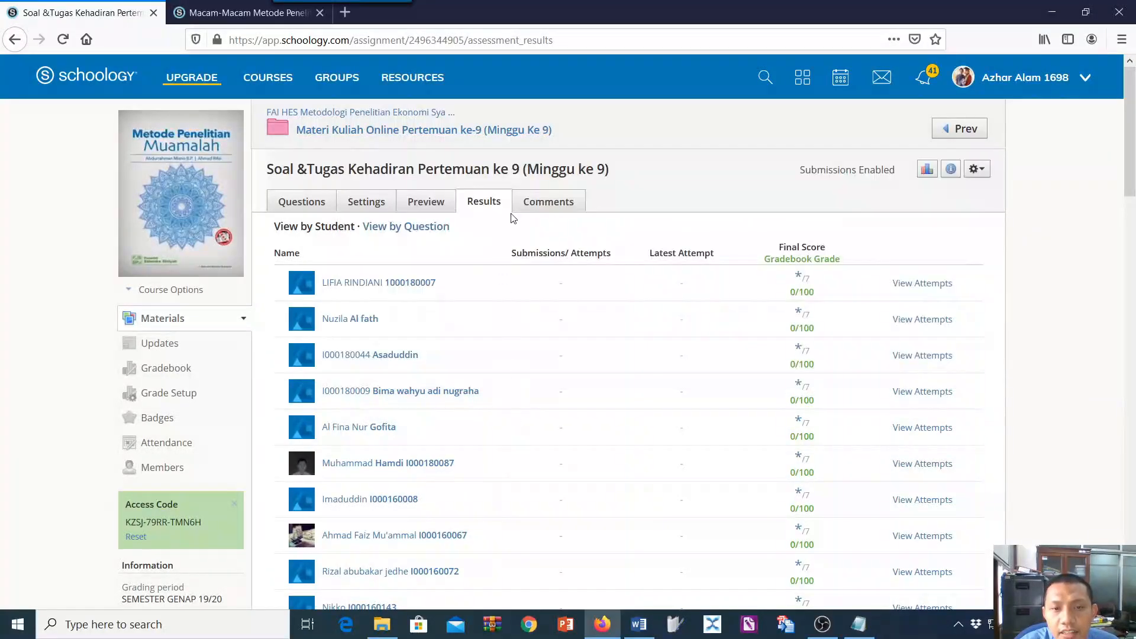
{"action": "left_click", "coordinate": [528, 207]}
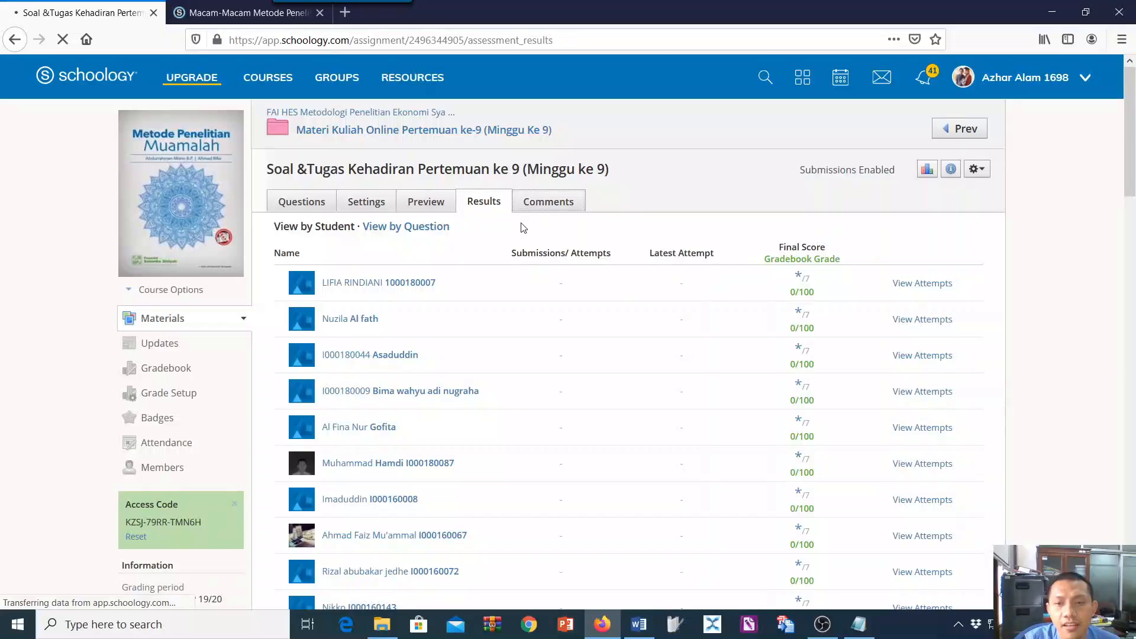
{"action": "scroll", "coordinate": [640, 377], "scroll_direction": "down", "scroll_amount": 15}
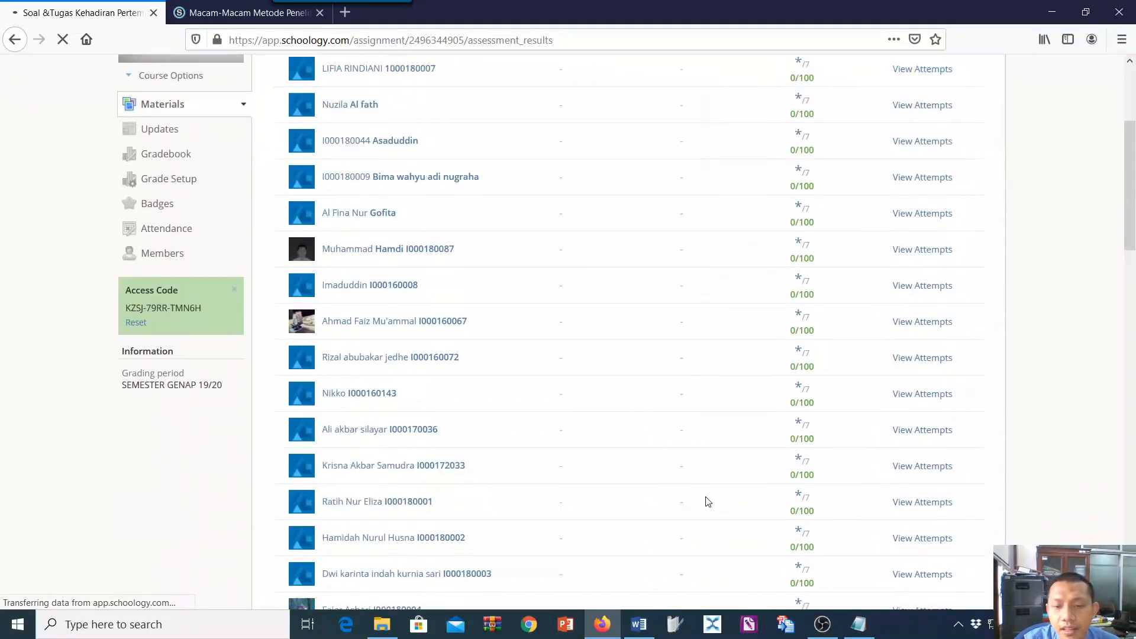
{"action": "left_click", "coordinate": [858, 625]}
{"action": "scroll", "coordinate": [764, 456], "scroll_direction": "up", "scroll_amount": 2}
{"action": "scroll", "coordinate": [473, 503], "scroll_direction": "up", "scroll_amount": 5}
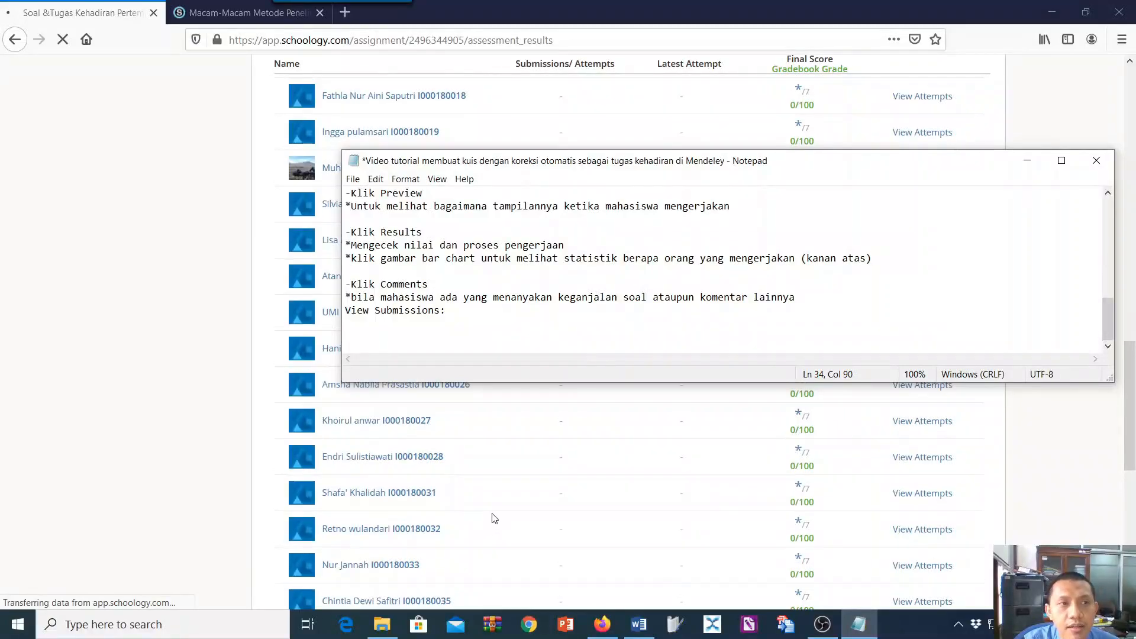
Switch to the Macam-Macam Metode Penelitian Kualitatif page and go from there to the FAI HES Metodologi Penelitian Ekonomi Syariah Kelas A course.
{"action": "left_click", "coordinate": [244, 13]}
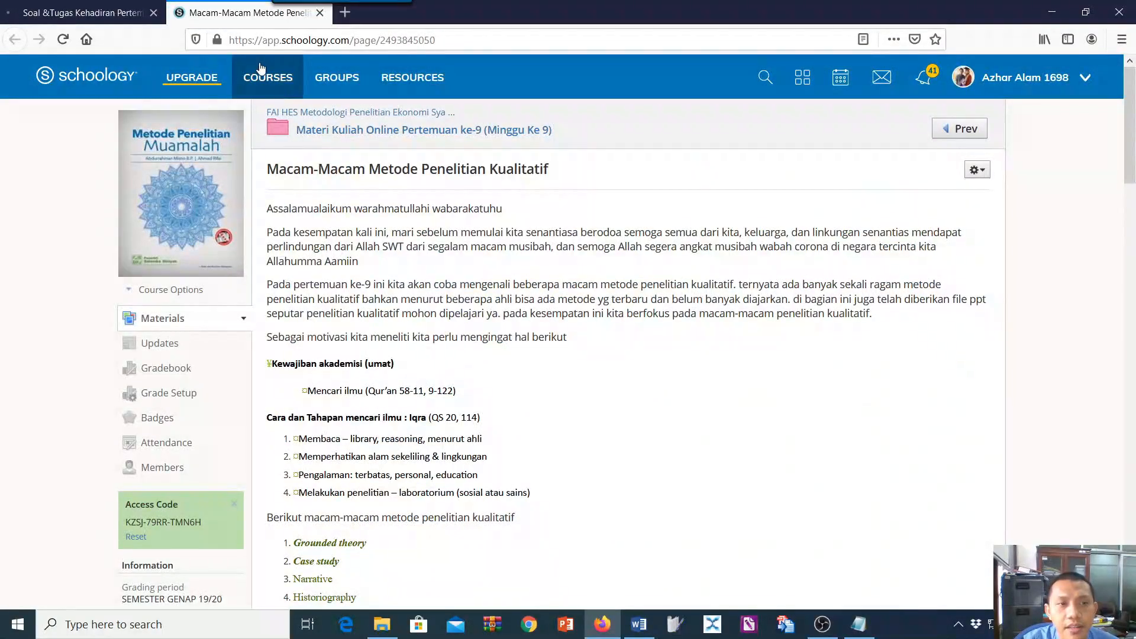
{"action": "left_click", "coordinate": [265, 75]}
{"action": "scroll", "coordinate": [532, 310], "scroll_direction": "down", "scroll_amount": 4}
{"action": "scroll", "coordinate": [533, 314], "scroll_direction": "up", "scroll_amount": 4}
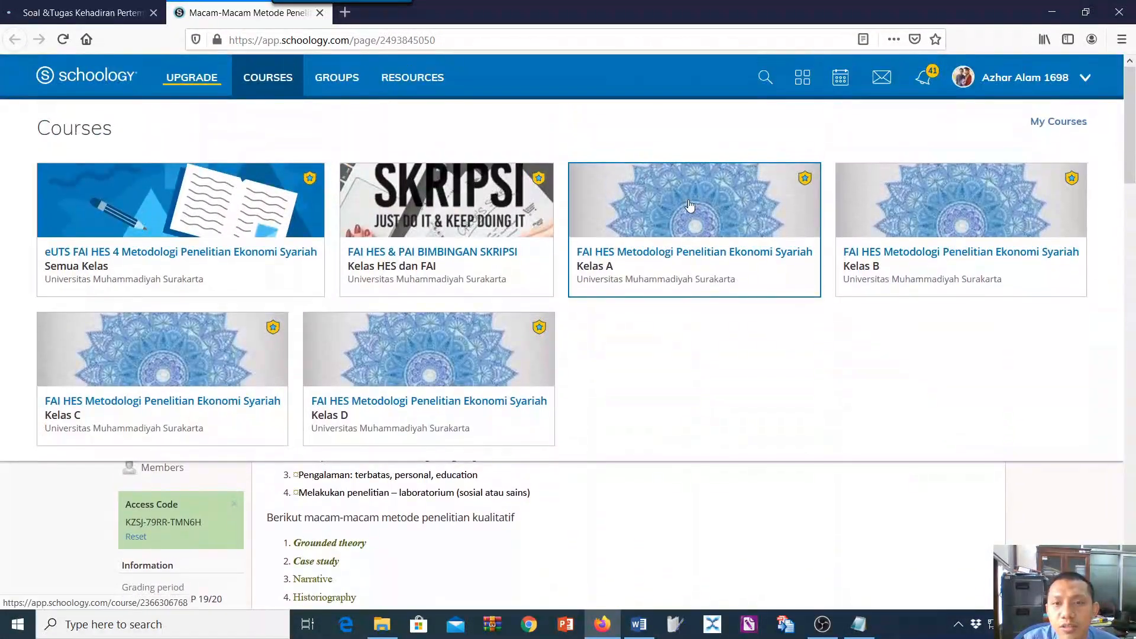
{"action": "left_click", "coordinate": [690, 206]}
{"action": "scroll", "coordinate": [690, 205], "scroll_direction": "down", "scroll_amount": 1}
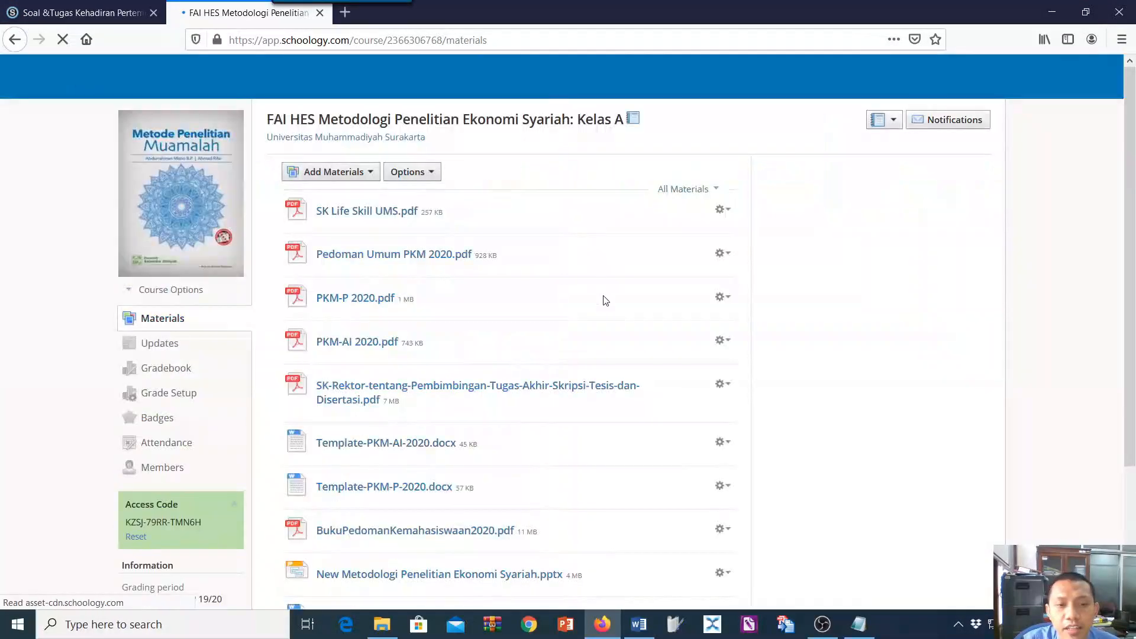
Open Soal & Tugas Kehadiran Pertemuan ke 5 from the meeting 5 materials folder and look through its student results.
{"action": "scroll", "coordinate": [604, 331], "scroll_direction": "down", "scroll_amount": 2}
{"action": "scroll", "coordinate": [604, 354], "scroll_direction": "down", "scroll_amount": 1}
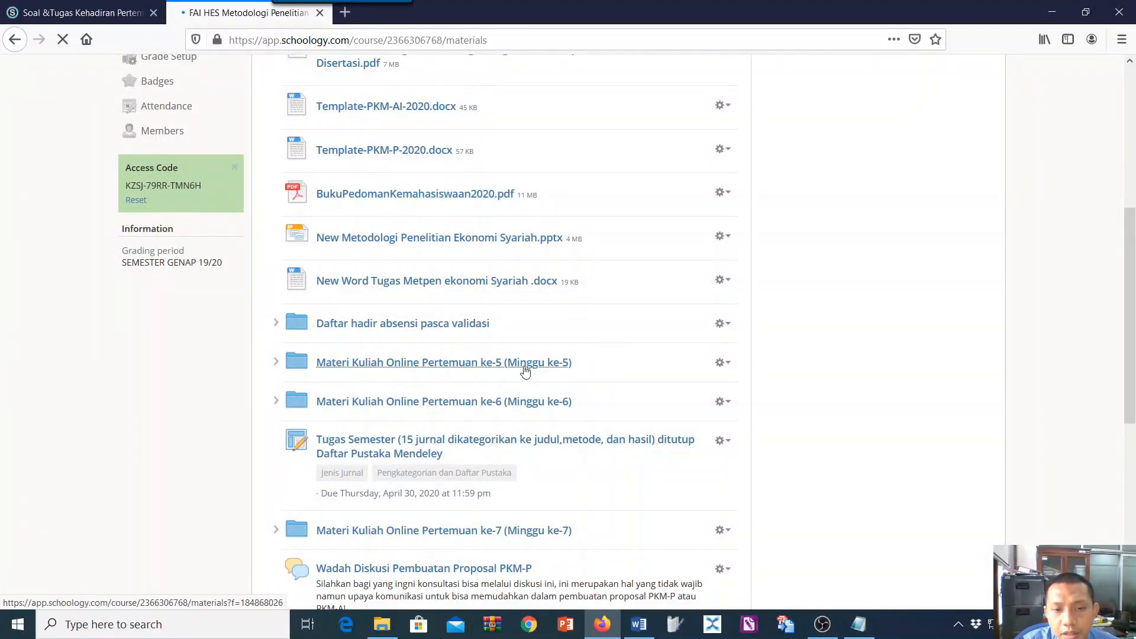
{"action": "scroll", "coordinate": [526, 372], "scroll_direction": "up", "scroll_amount": 1}
{"action": "scroll", "coordinate": [525, 372], "scroll_direction": "down", "scroll_amount": 1}
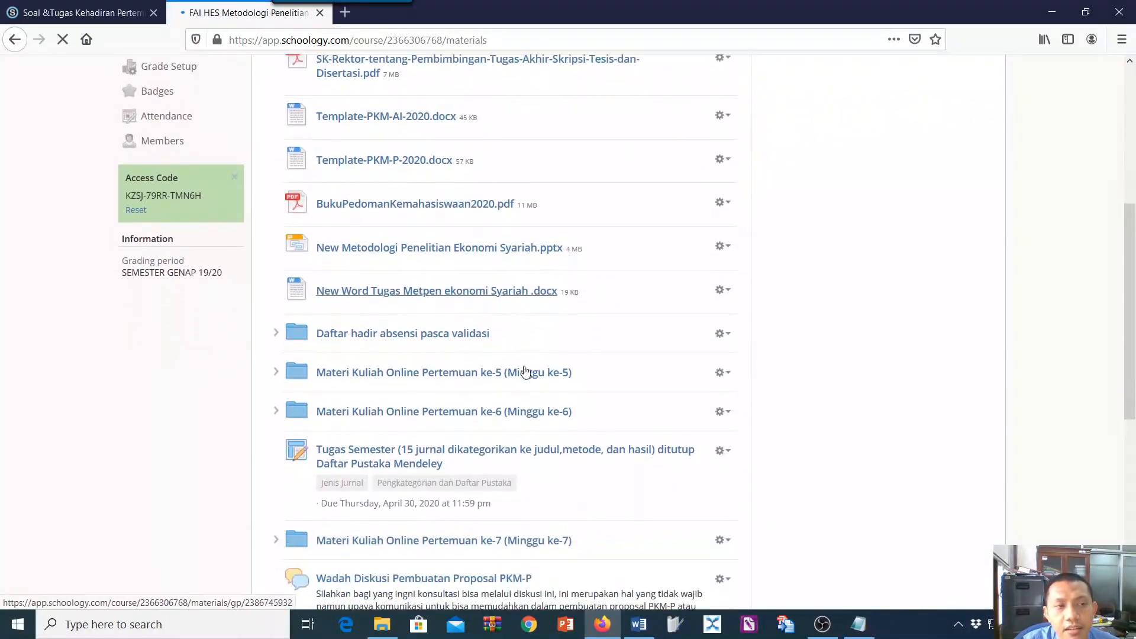
{"action": "left_click", "coordinate": [525, 368]}
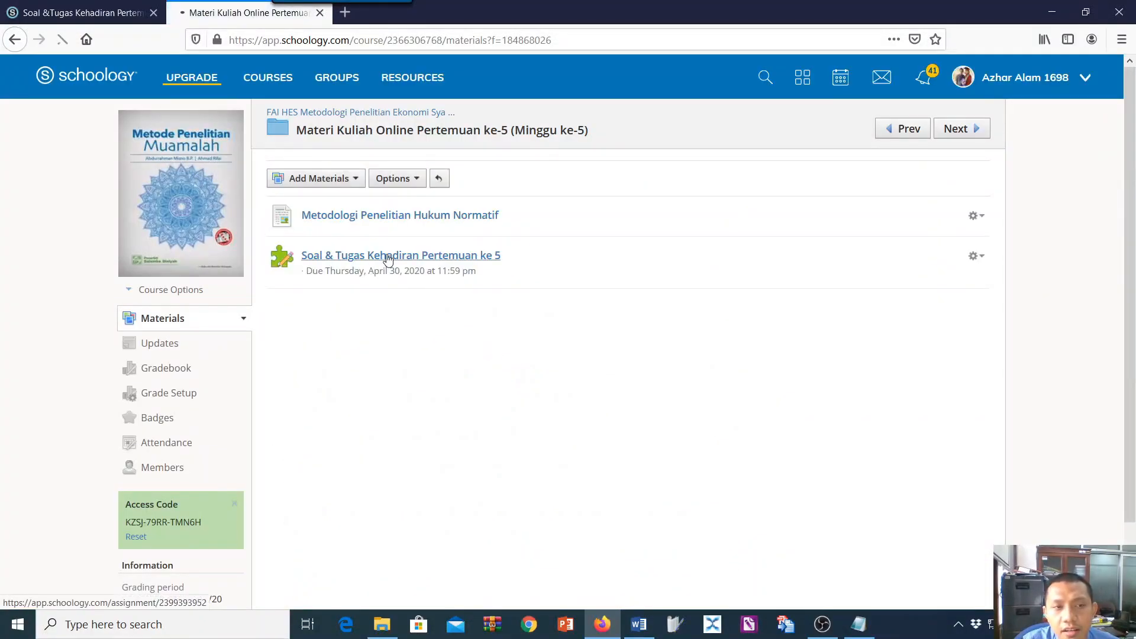
{"action": "left_click", "coordinate": [388, 255]}
{"action": "scroll", "coordinate": [388, 260], "scroll_direction": "down", "scroll_amount": 1}
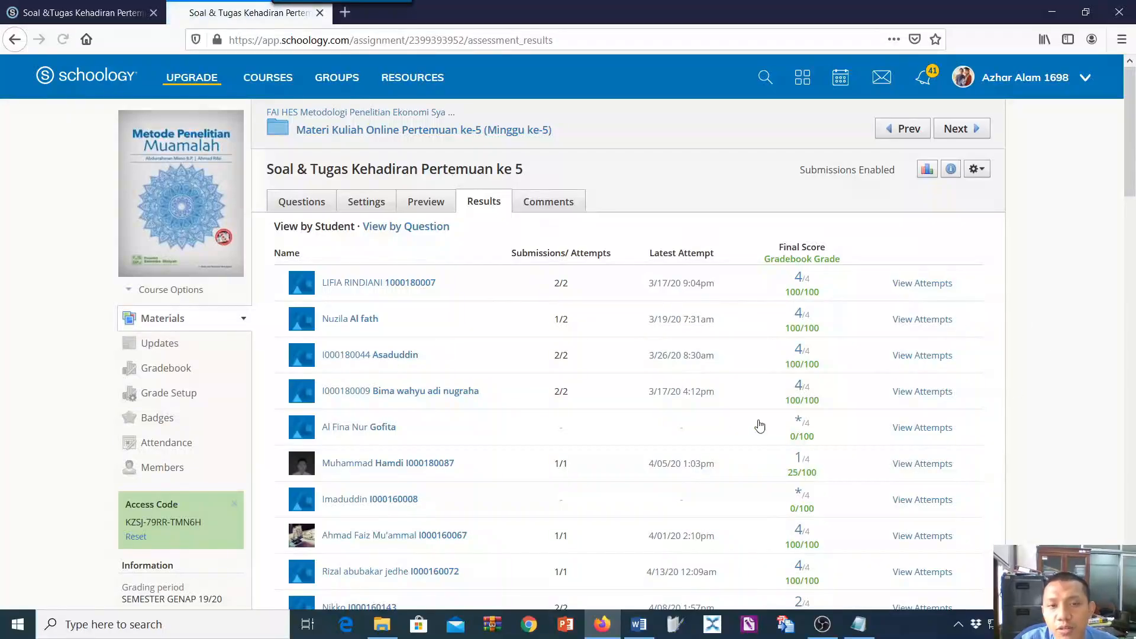
{"action": "scroll", "coordinate": [802, 322], "scroll_direction": "down", "scroll_amount": 15}
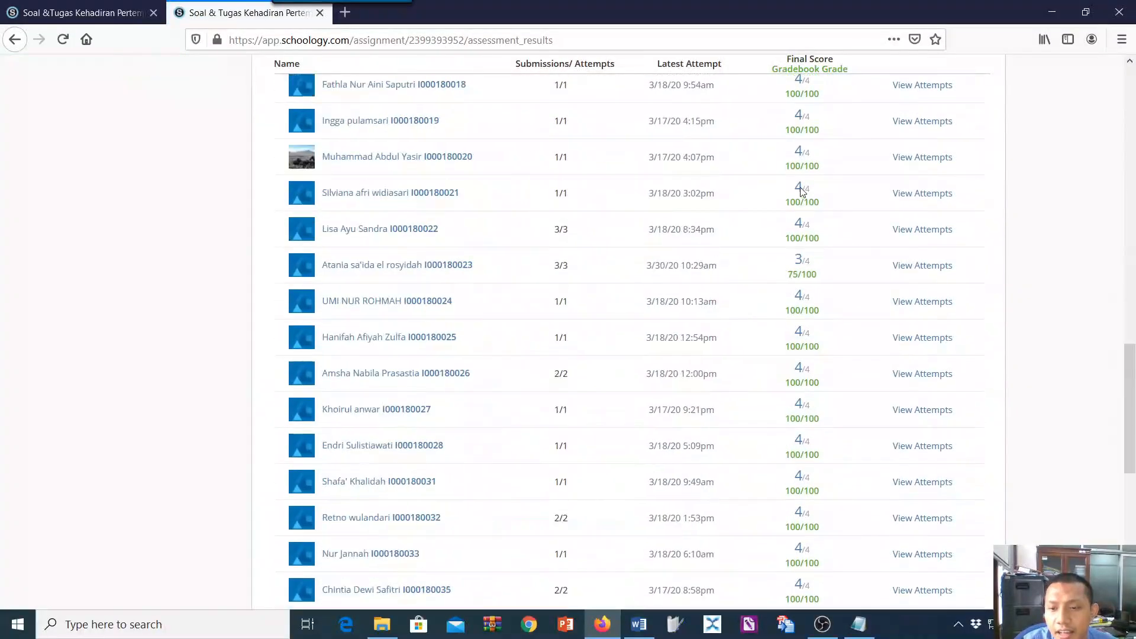
Scan the rest of the meeting 5 quiz results, view the quiz statistics including the number of grades, and close them.
{"action": "scroll", "coordinate": [828, 266], "scroll_direction": "down", "scroll_amount": 5}
{"action": "scroll", "coordinate": [816, 375], "scroll_direction": "up", "scroll_amount": 20}
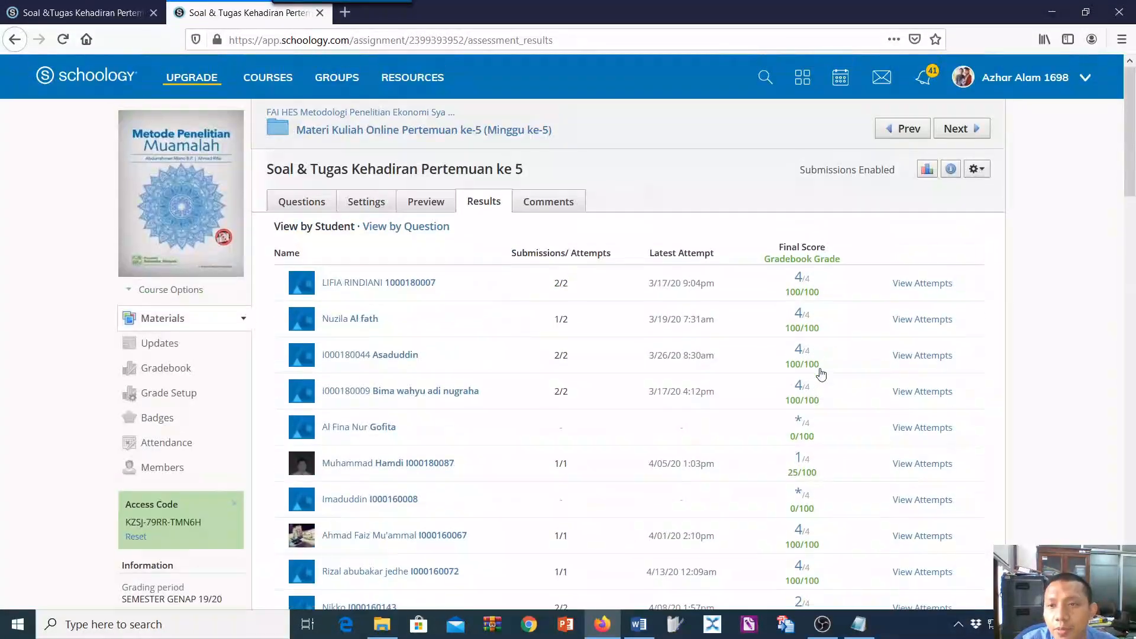
{"action": "left_click", "coordinate": [927, 170]}
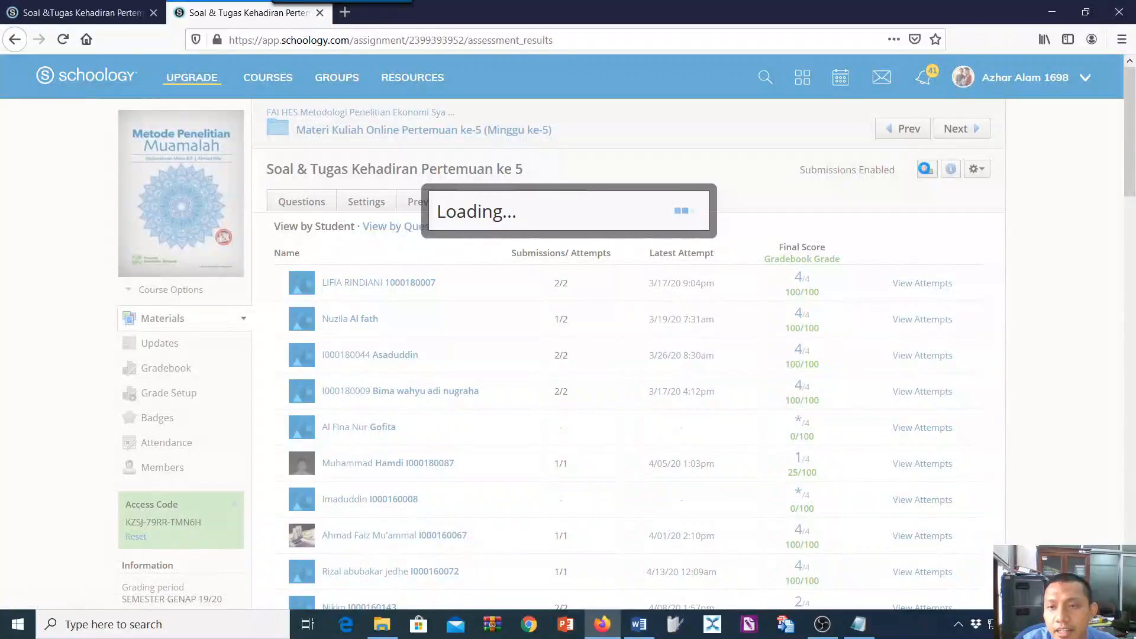
{"action": "scroll", "coordinate": [418, 199], "scroll_direction": "down", "scroll_amount": 3}
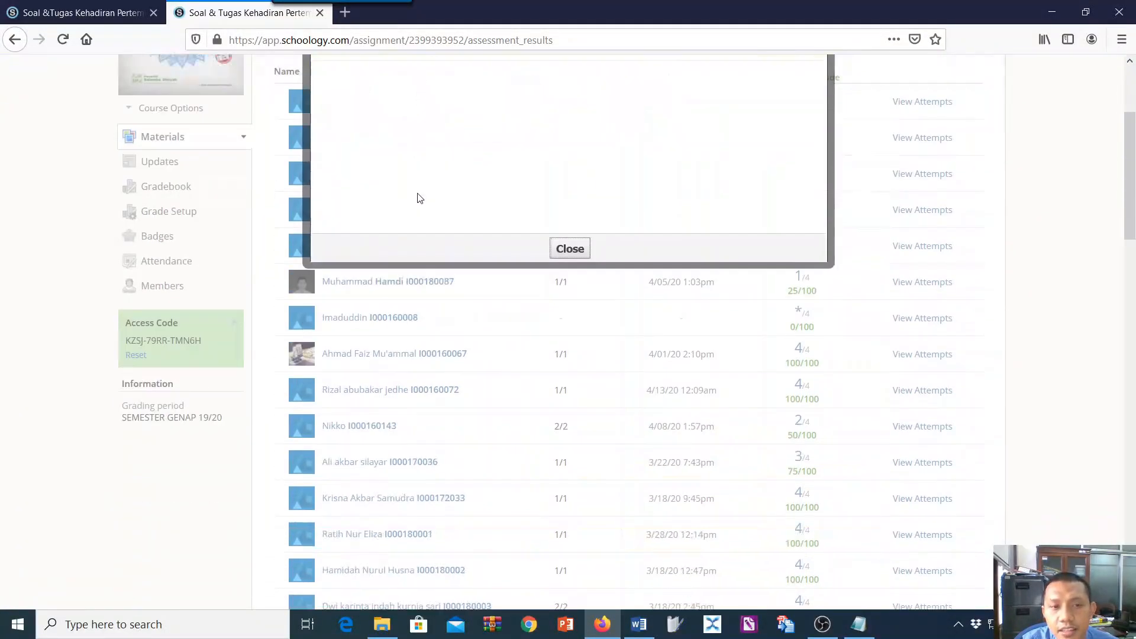
{"action": "scroll", "coordinate": [418, 198], "scroll_direction": "up", "scroll_amount": 3}
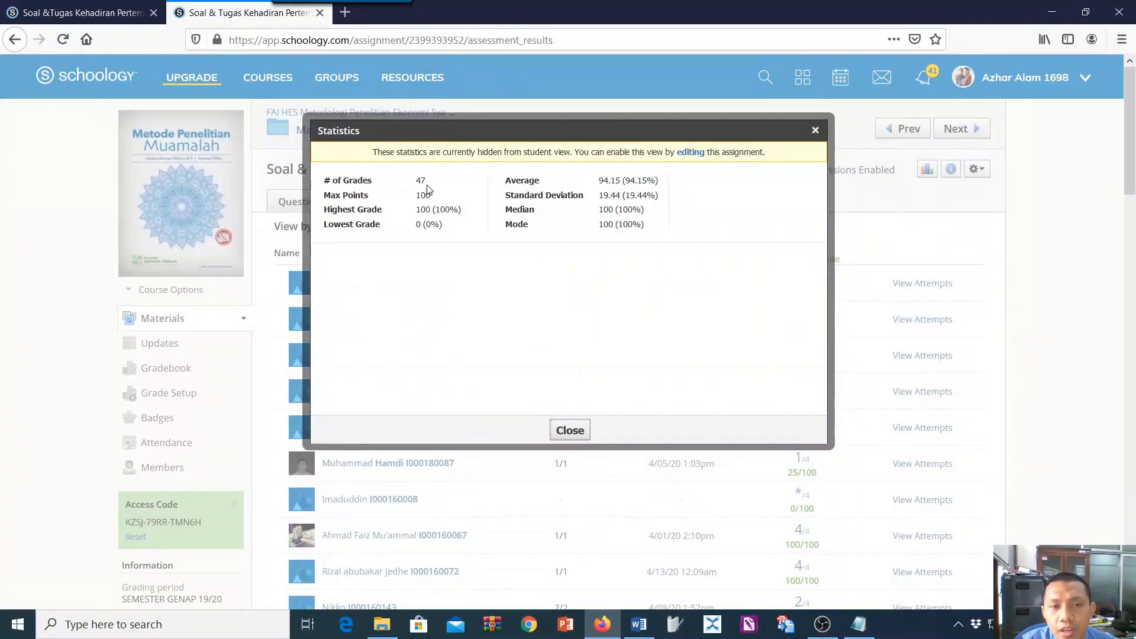
{"action": "double_click", "coordinate": [421, 180]}
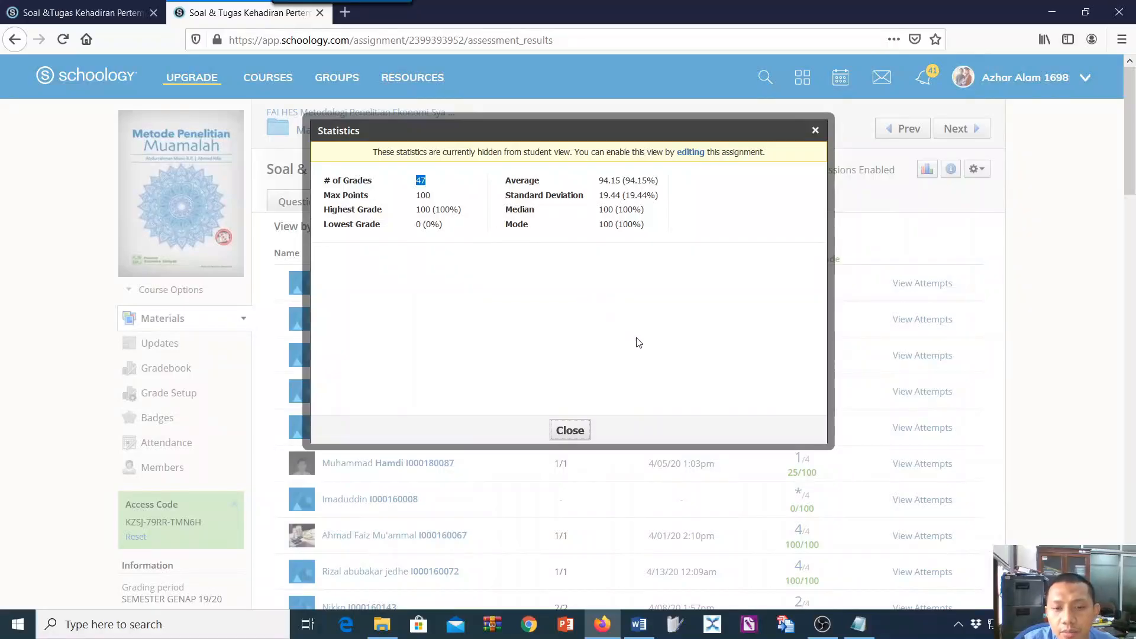
{"action": "left_click", "coordinate": [570, 431]}
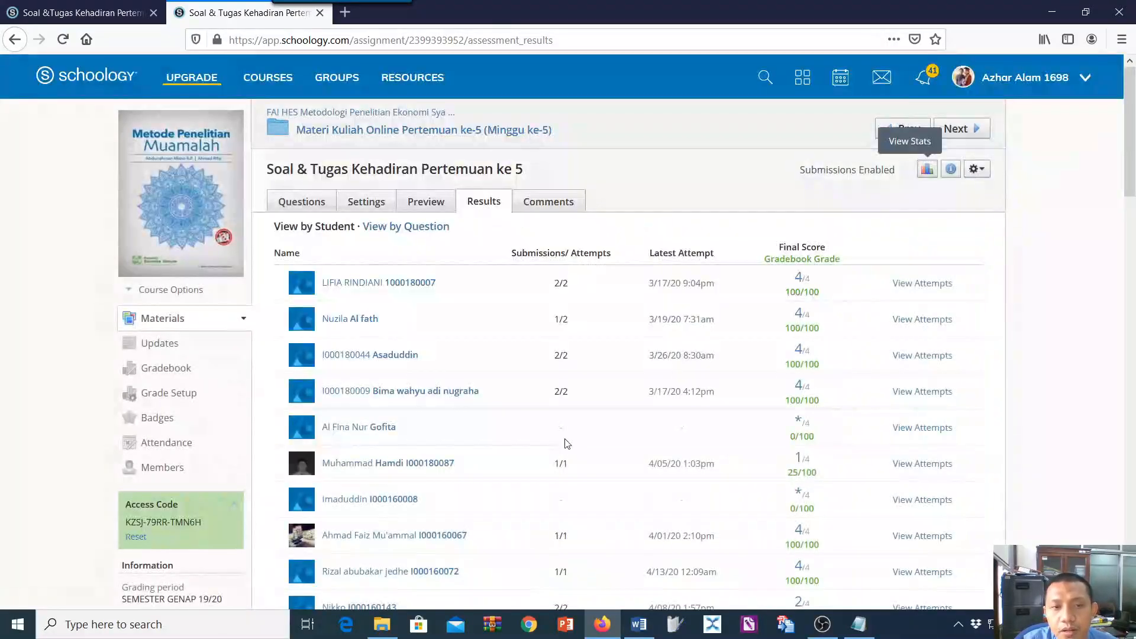
Place the cursor below View Submissions in the Notepad notes, and open the Materi Kuliah Online Pertemuan ke-8 folder from the course materials in the meeting 9 browser tab.
{"action": "left_click", "coordinate": [858, 626]}
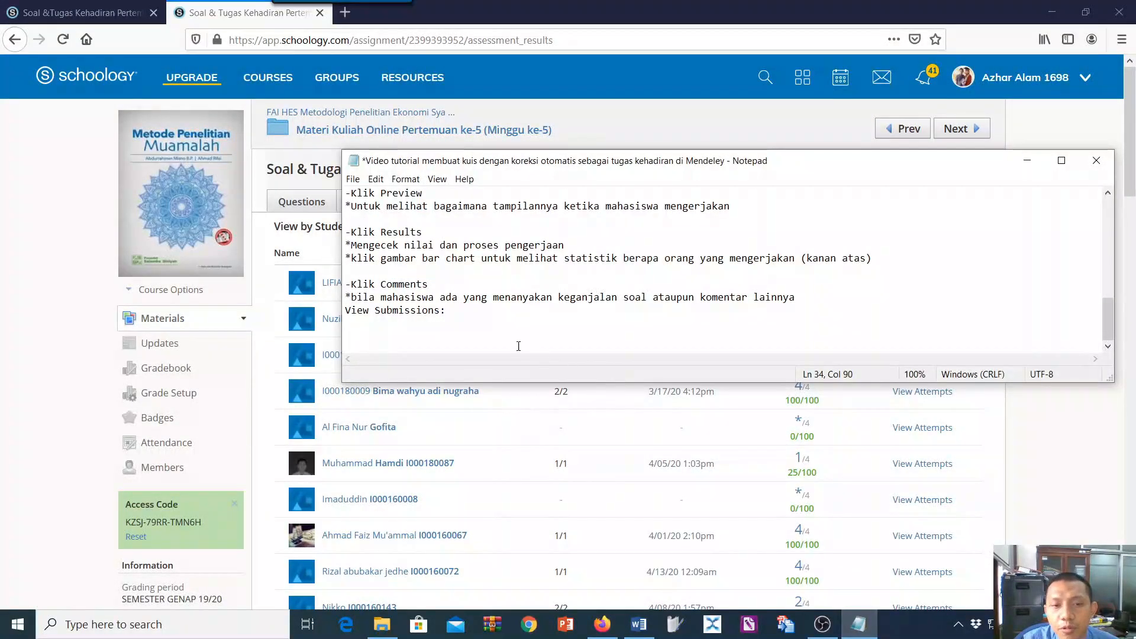
{"action": "left_click", "coordinate": [488, 318]}
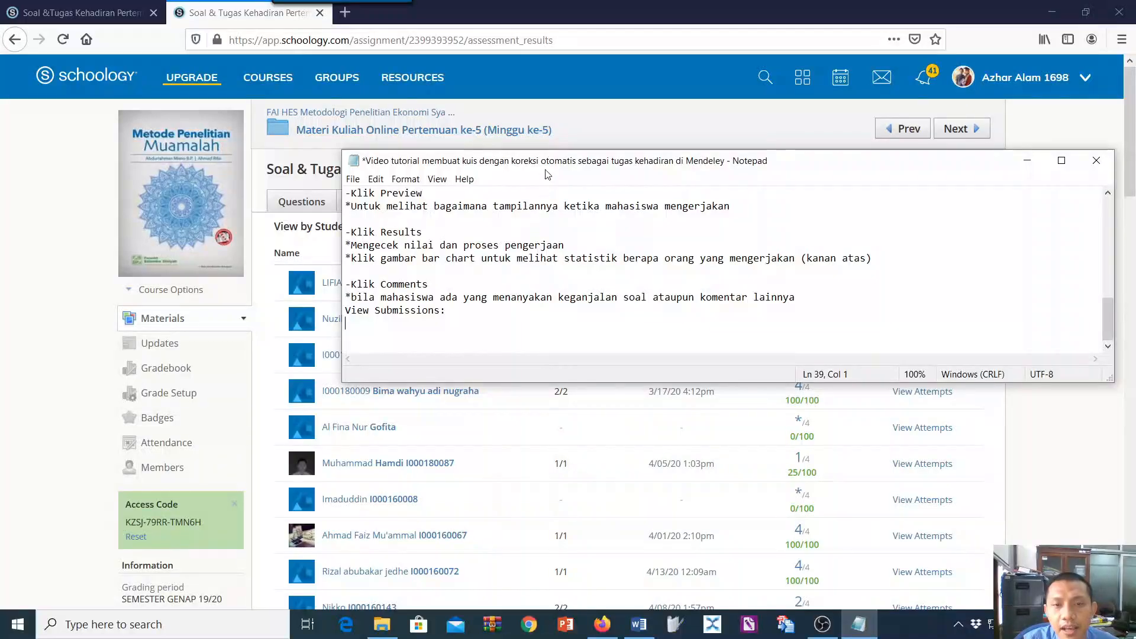
{"action": "left_click", "coordinate": [83, 13]}
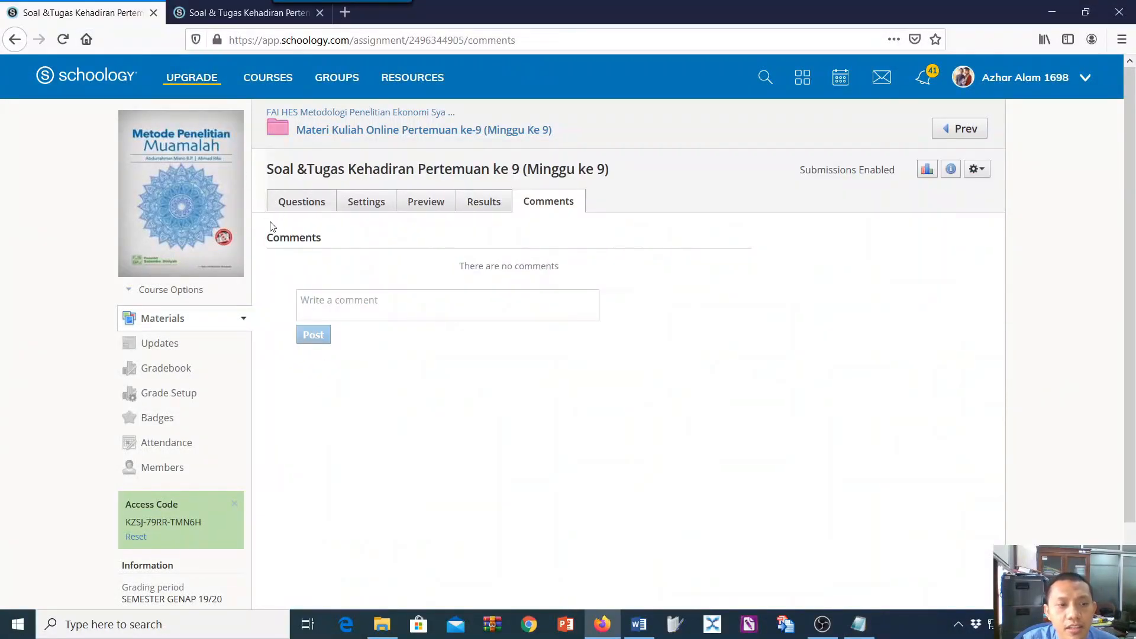
{"action": "left_click", "coordinate": [172, 329]}
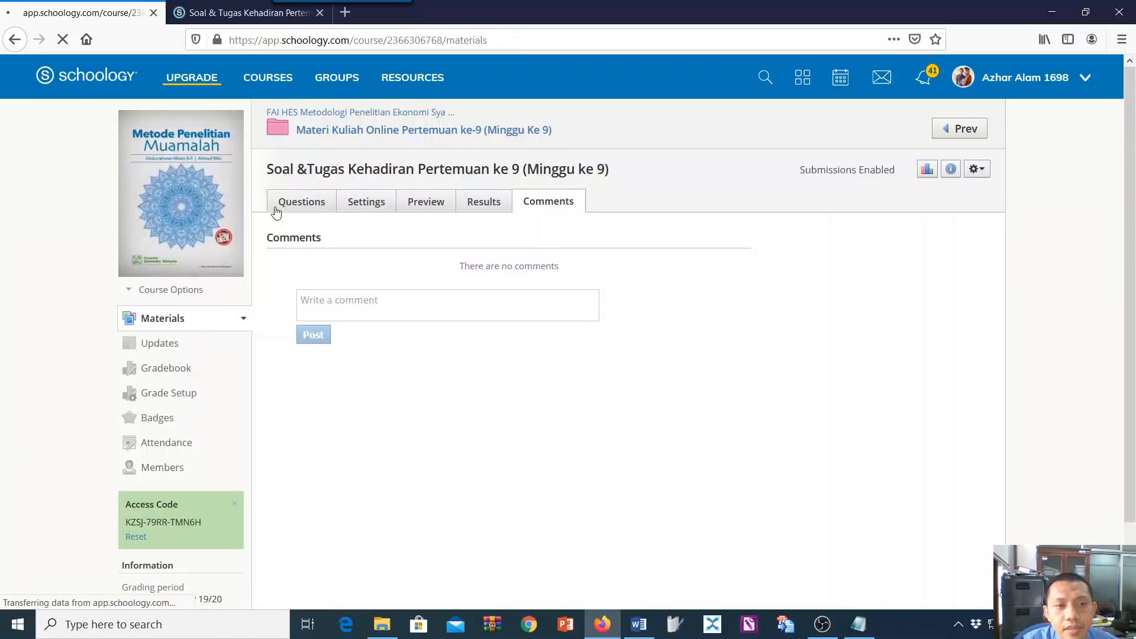
{"action": "scroll", "coordinate": [438, 433], "scroll_direction": "down", "scroll_amount": 4}
{"action": "scroll", "coordinate": [420, 514], "scroll_direction": "down", "scroll_amount": 2}
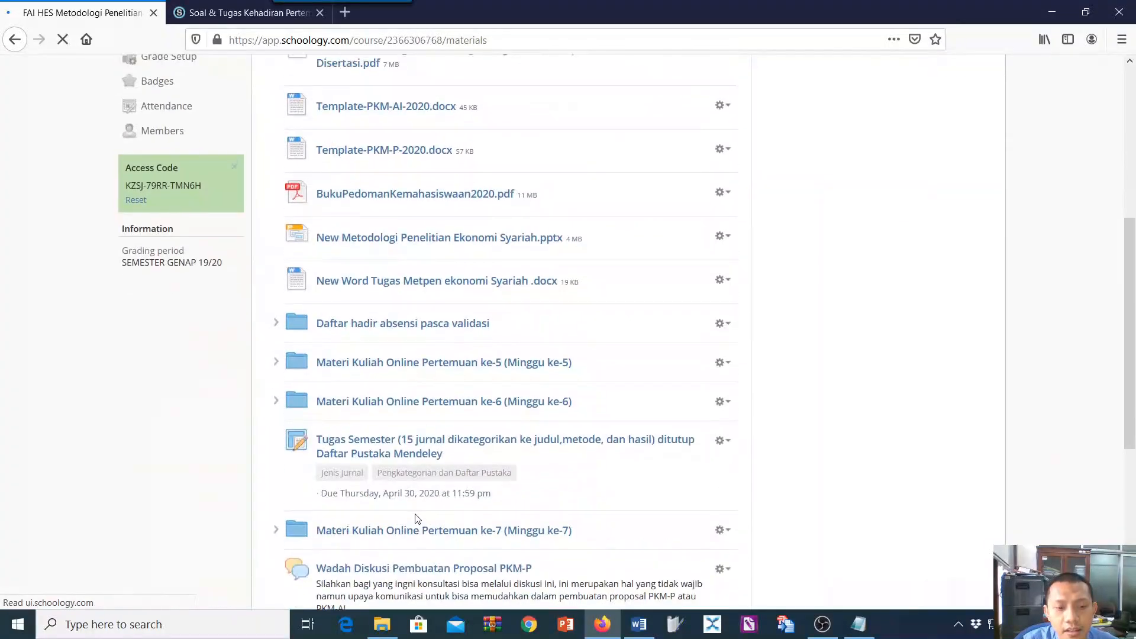
{"action": "scroll", "coordinate": [444, 503], "scroll_direction": "up", "scroll_amount": 6}
{"action": "scroll", "coordinate": [473, 500], "scroll_direction": "down", "scroll_amount": 12}
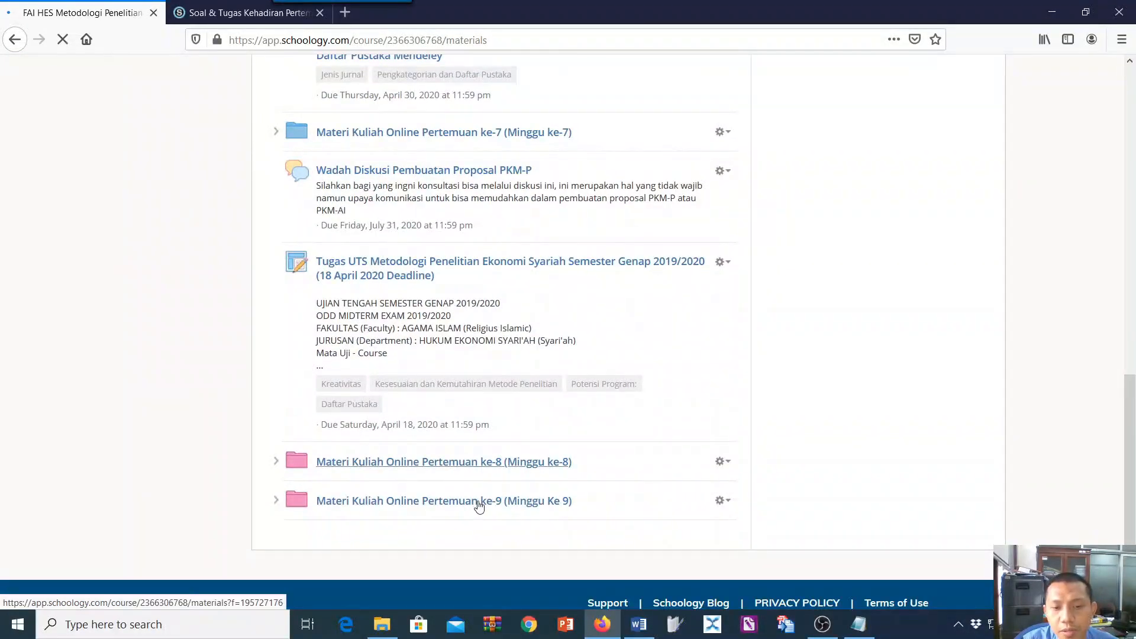
{"action": "scroll", "coordinate": [480, 503], "scroll_direction": "up", "scroll_amount": 3}
Move the Notepad window below the meeting 8 materials and add the lines "klik subscribe, like, share and comment" and "apabila memang video" under View Submissions.
{"action": "left_click", "coordinate": [857, 624]}
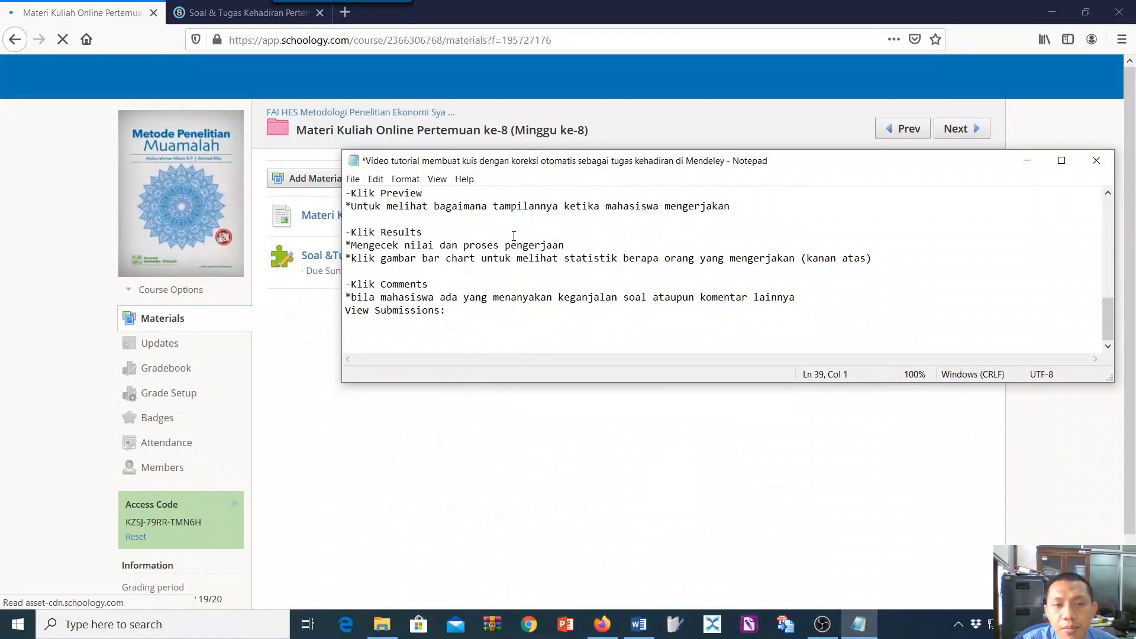
{"action": "left_click_drag", "start_coordinate": [522, 168], "coordinate": [477, 305]}
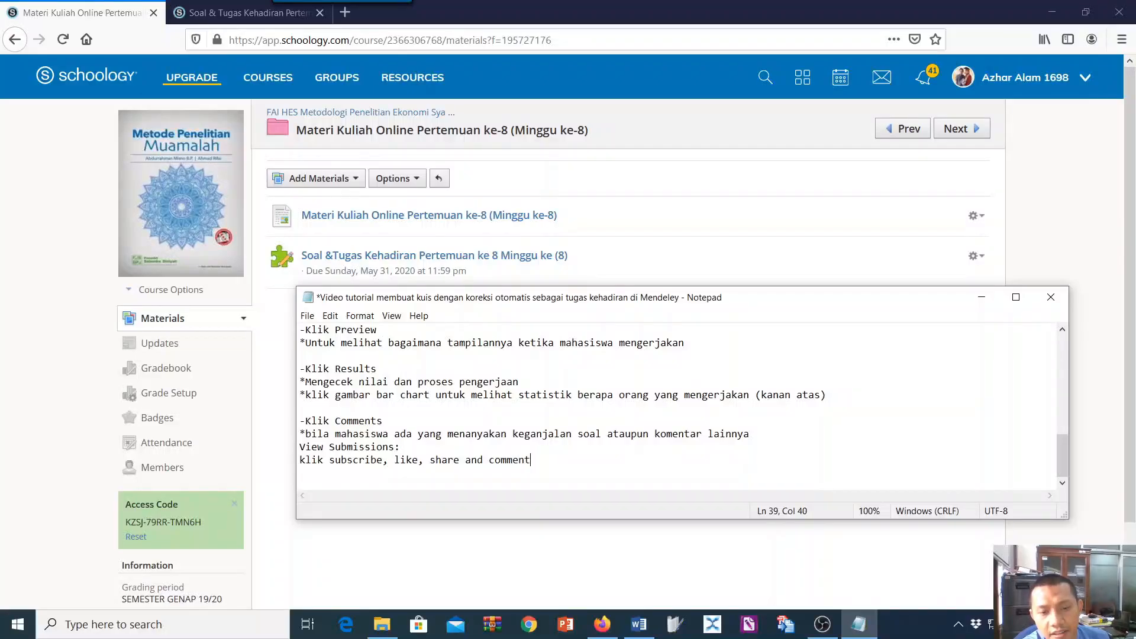
{"action": "key", "text": "Return"}
{"action": "type", "text": "apabi"}
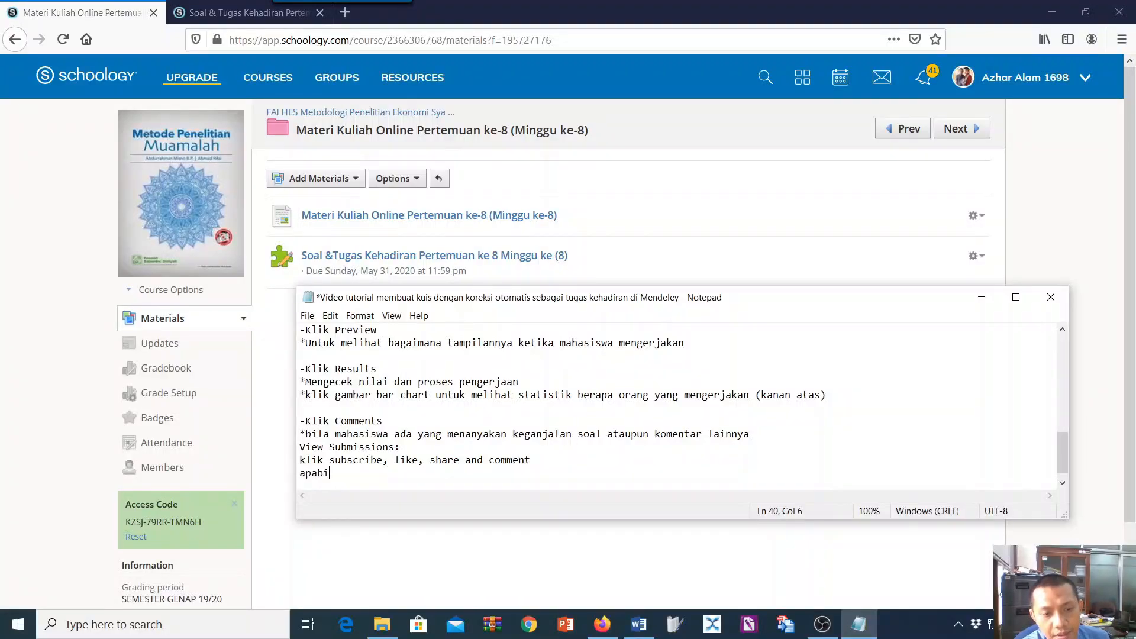
{"action": "type", "text": "la memang video"}
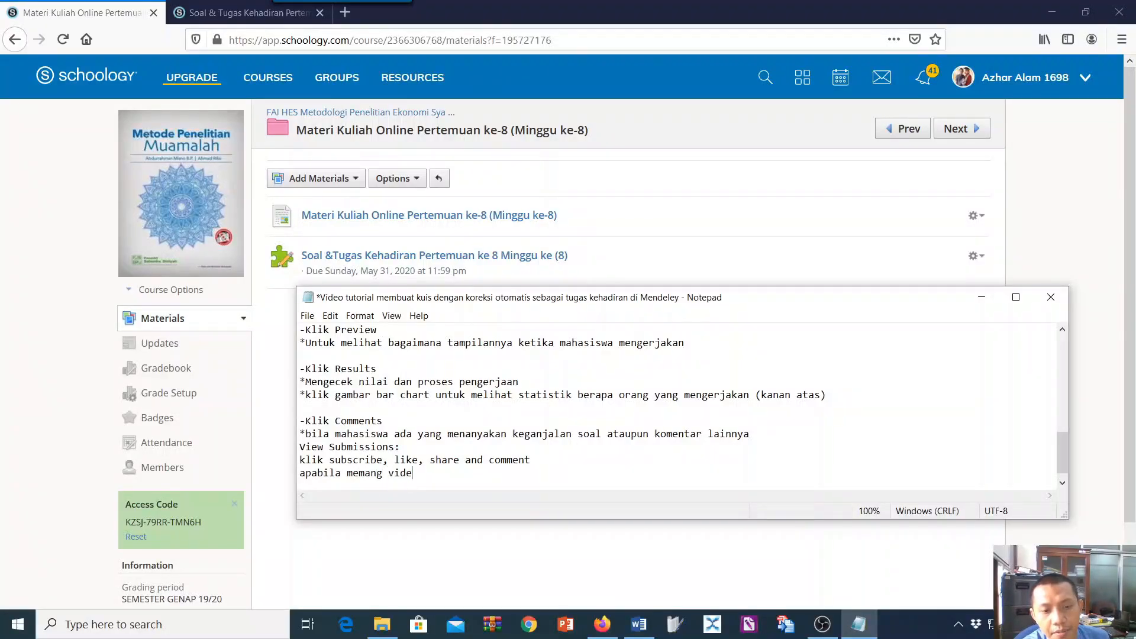